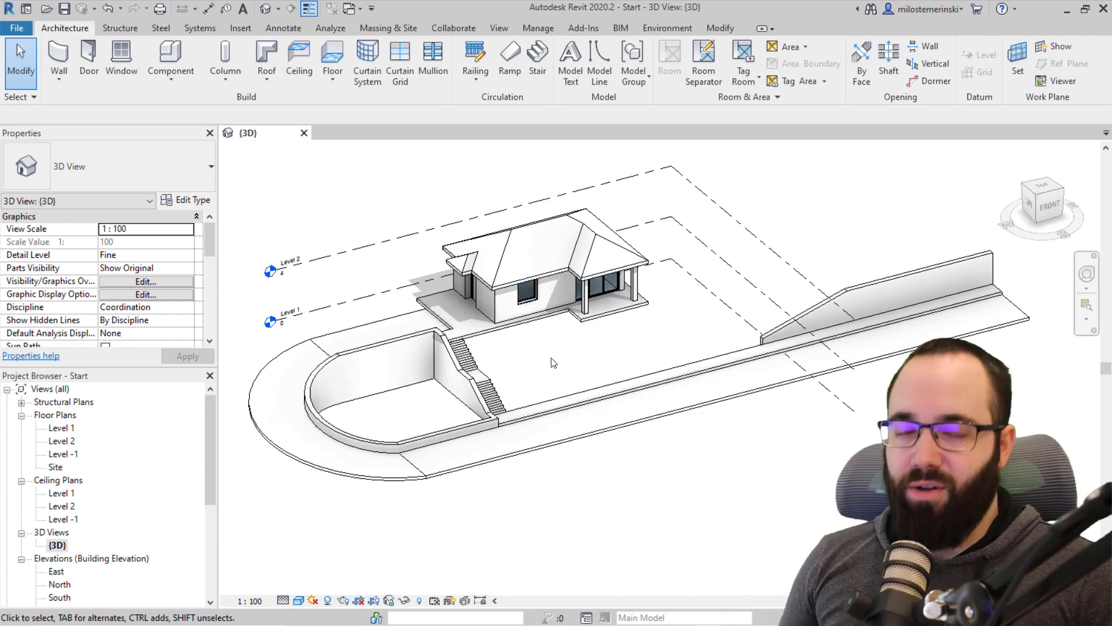
{"action": "mouse_move", "coordinate": [565, 344]}
{"action": "middle_mouse_down"}
{"action": "mouse_move", "coordinate": [561, 328]}
{"action": "mouse_move", "coordinate": [620, 340]}
{"action": "mouse_move", "coordinate": [608, 320]}
{"action": "mouse_move", "coordinate": [604, 340]}
{"action": "mouse_move", "coordinate": [575, 342]}
{"action": "middle_mouse_up"}
{"action": "scroll", "coordinate": [618, 339], "scroll_direction": "down", "scroll_amount": 1}
{"action": "scroll", "coordinate": [597, 339], "scroll_direction": "up", "scroll_amount": 1}
{"action": "scroll", "coordinate": [587, 341], "scroll_direction": "down", "scroll_amount": 2}
{"action": "scroll", "coordinate": [585, 363], "scroll_direction": "up", "scroll_amount": 2}
{"action": "scroll", "coordinate": [571, 340], "scroll_direction": "down", "scroll_amount": 1}
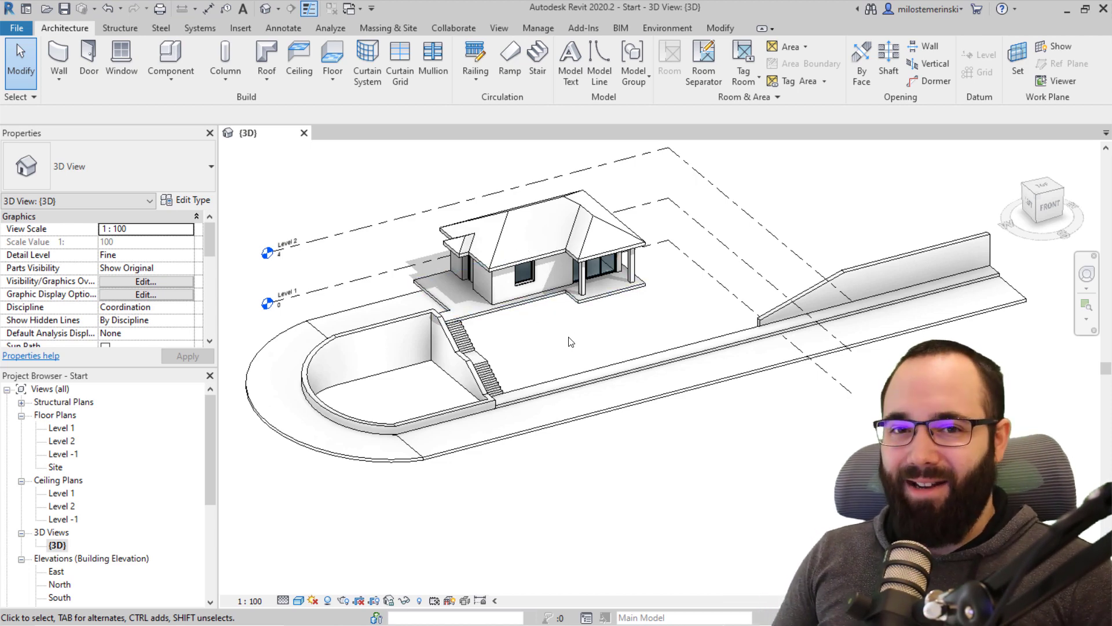
{"action": "mouse_move", "coordinate": [563, 351]}
{"action": "middle_mouse_down"}
{"action": "mouse_move", "coordinate": [576, 358]}
{"action": "mouse_move", "coordinate": [560, 358]}
{"action": "middle_mouse_up"}
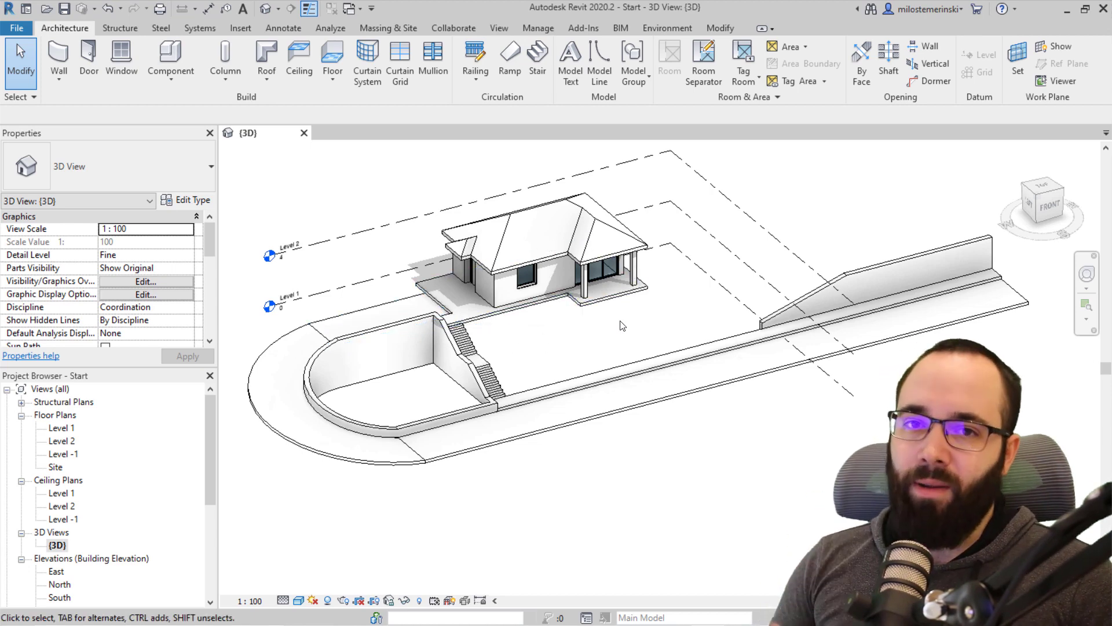
Step: Open the Site floor plan and start a new toposurface
{"action": "double_click", "coordinate": [56, 467]}
{"action": "middle_click_drag", "start_coordinate": [725, 450], "coordinate": [584, 441]}
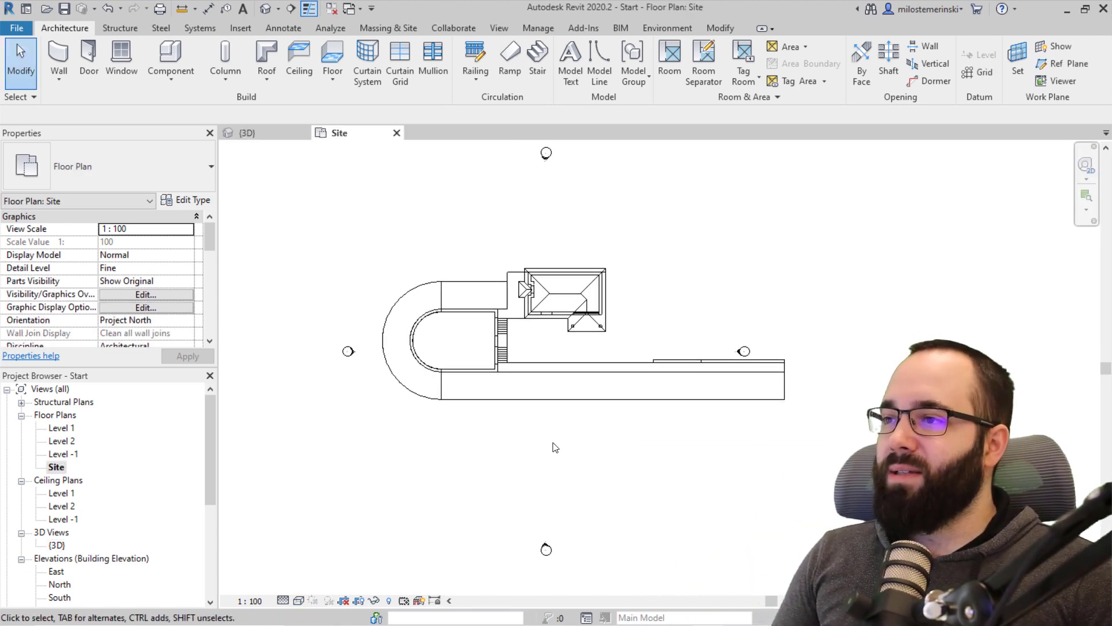
{"action": "scroll", "coordinate": [565, 406], "scroll_direction": "down", "scroll_amount": 2}
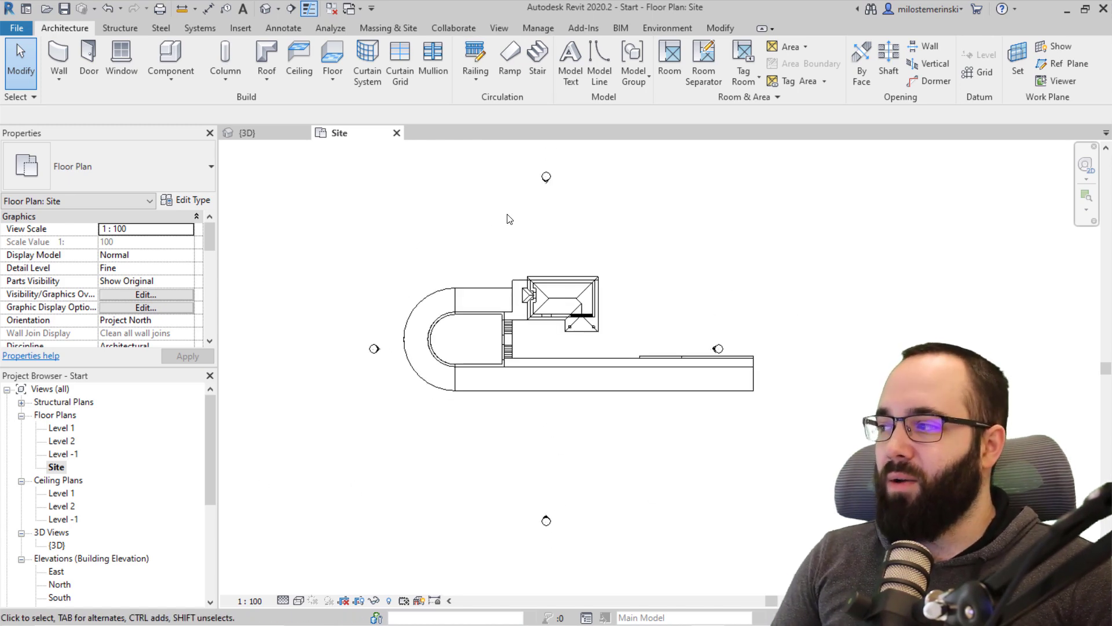
{"action": "left_click", "coordinate": [379, 26]}
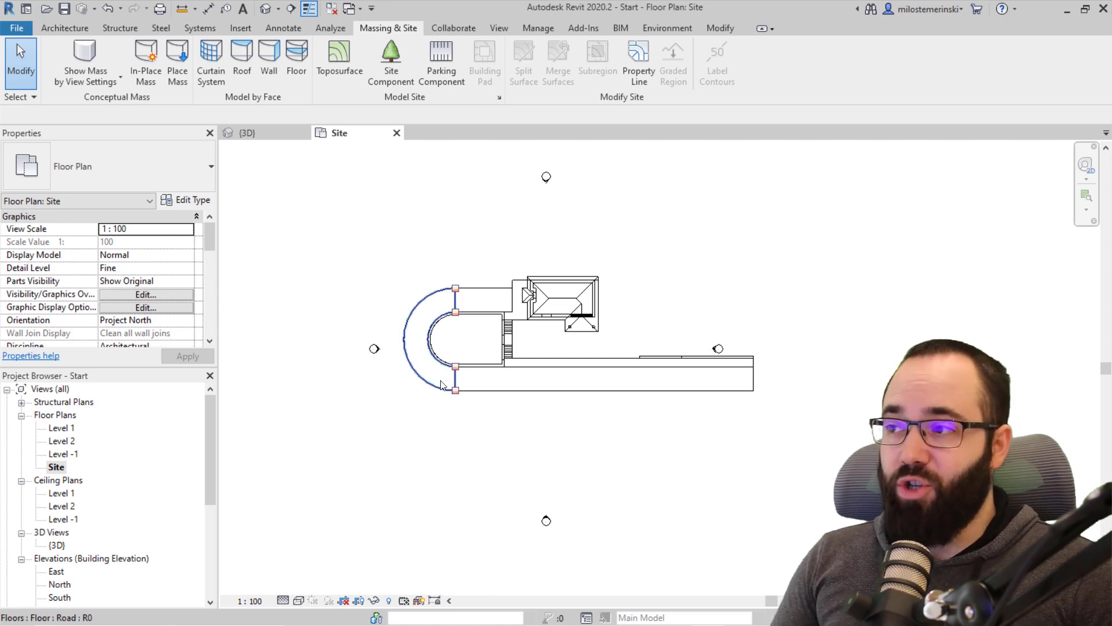
{"action": "left_click", "coordinate": [346, 80]}
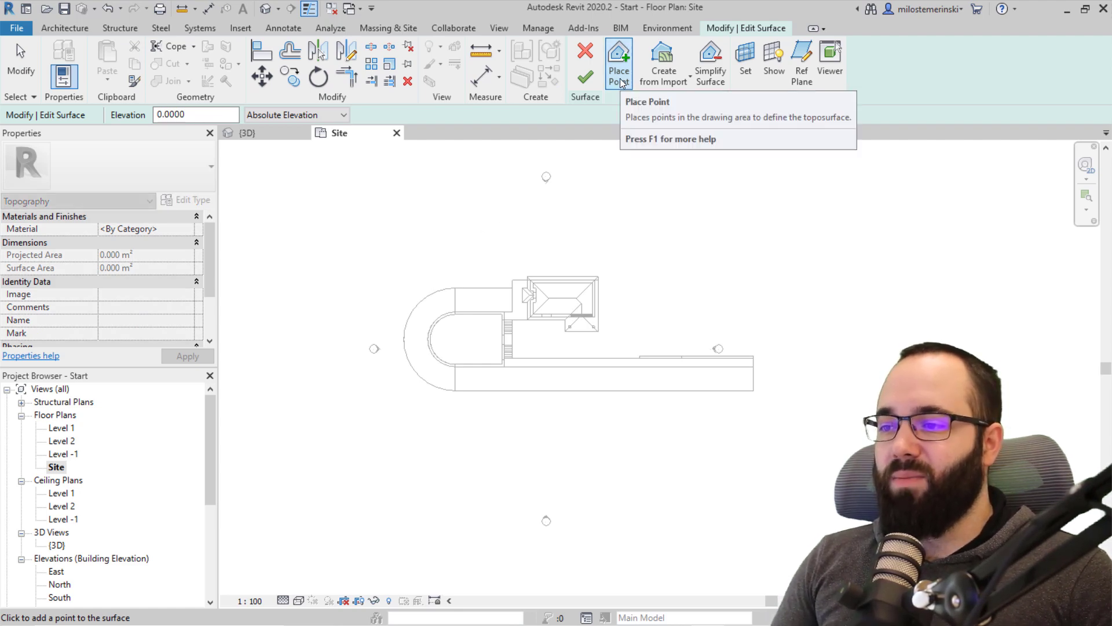
Step: Place one surface point at elevation 0 southwest of the curved road
{"action": "middle_click_drag", "start_coordinate": [537, 390], "coordinate": [513, 426]}
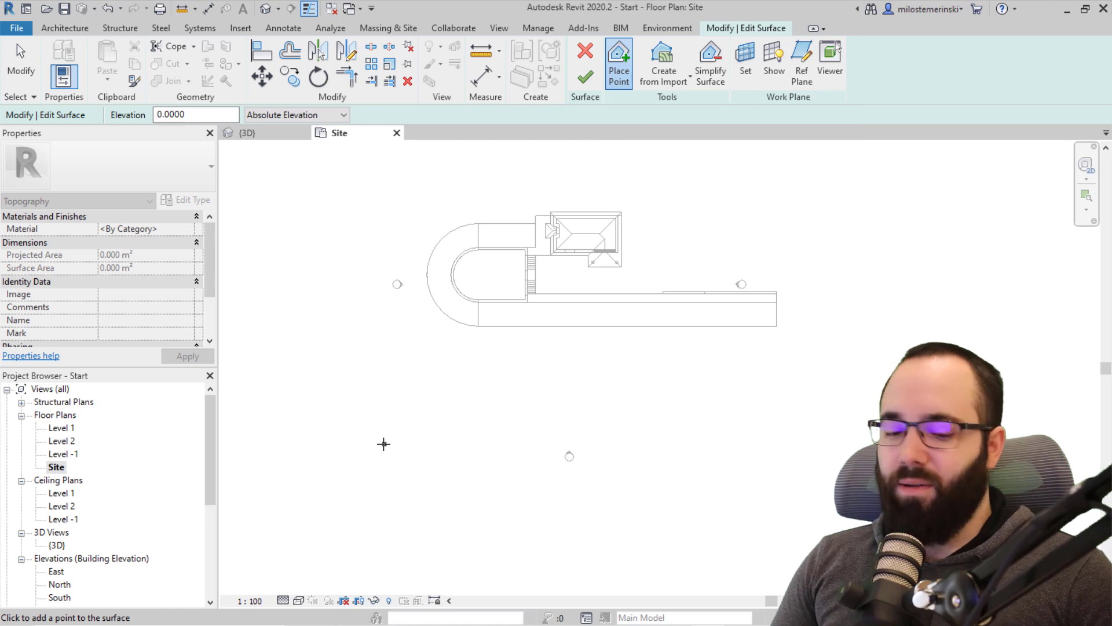
{"action": "left_click", "coordinate": [373, 424]}
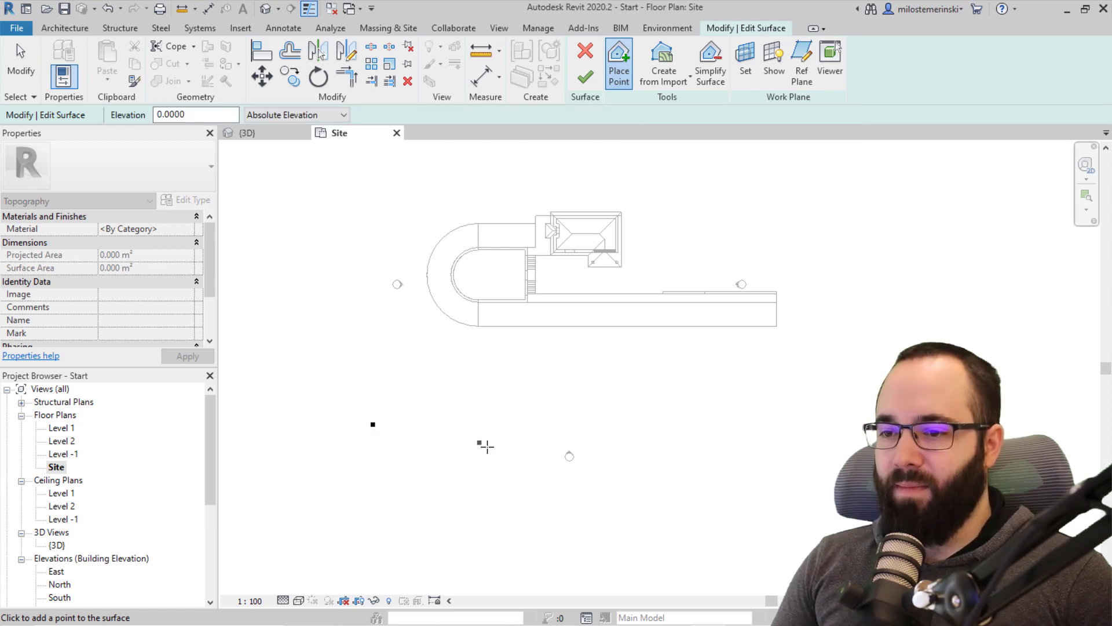
{"action": "key", "text": "Escape"}
{"action": "middle_click_drag", "start_coordinate": [443, 367], "coordinate": [452, 398]}
{"action": "scroll", "coordinate": [443, 417], "scroll_direction": "up", "scroll_amount": 1}
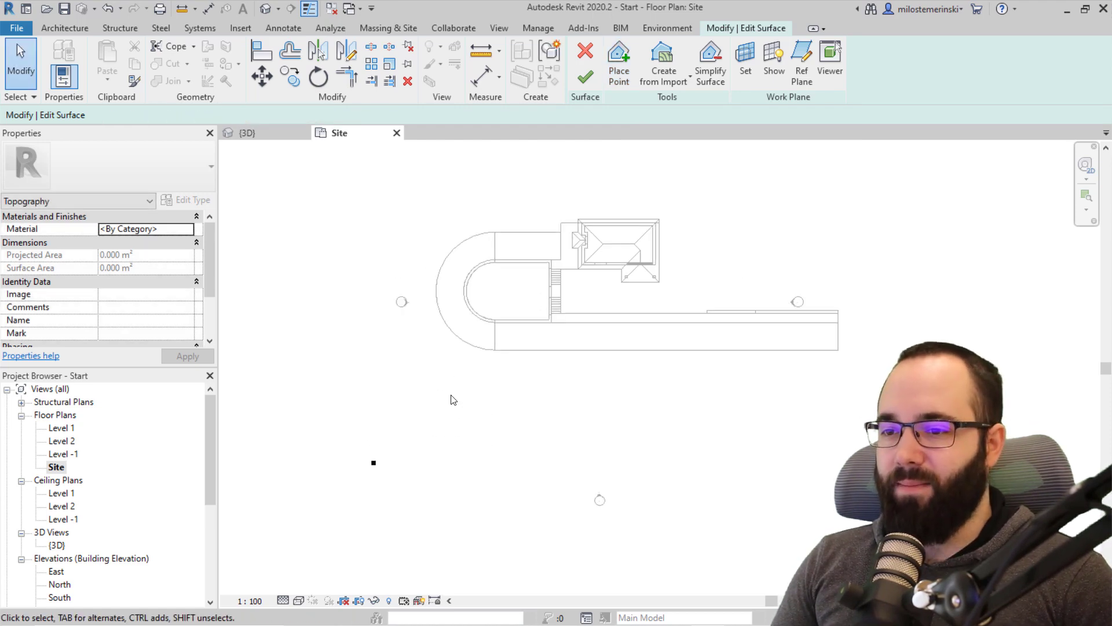
Step: Start copying the surface point with multiple copies enabled and place the first copy 12 m to the east
{"action": "left_click_drag", "start_coordinate": [464, 532], "coordinate": [218, 401]}
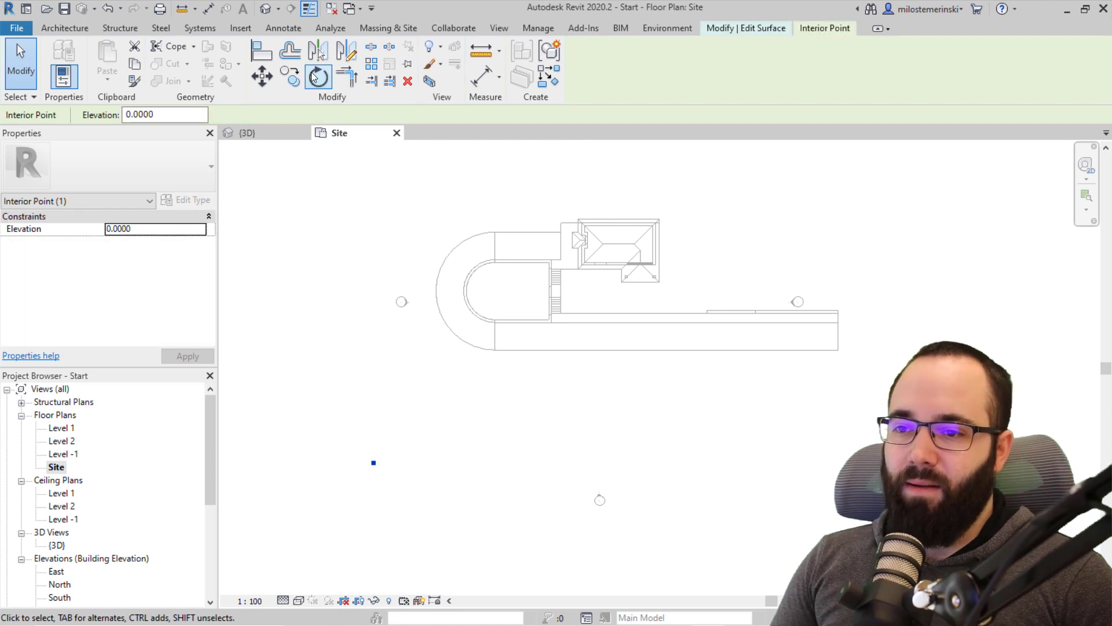
{"action": "left_click", "coordinate": [293, 78]}
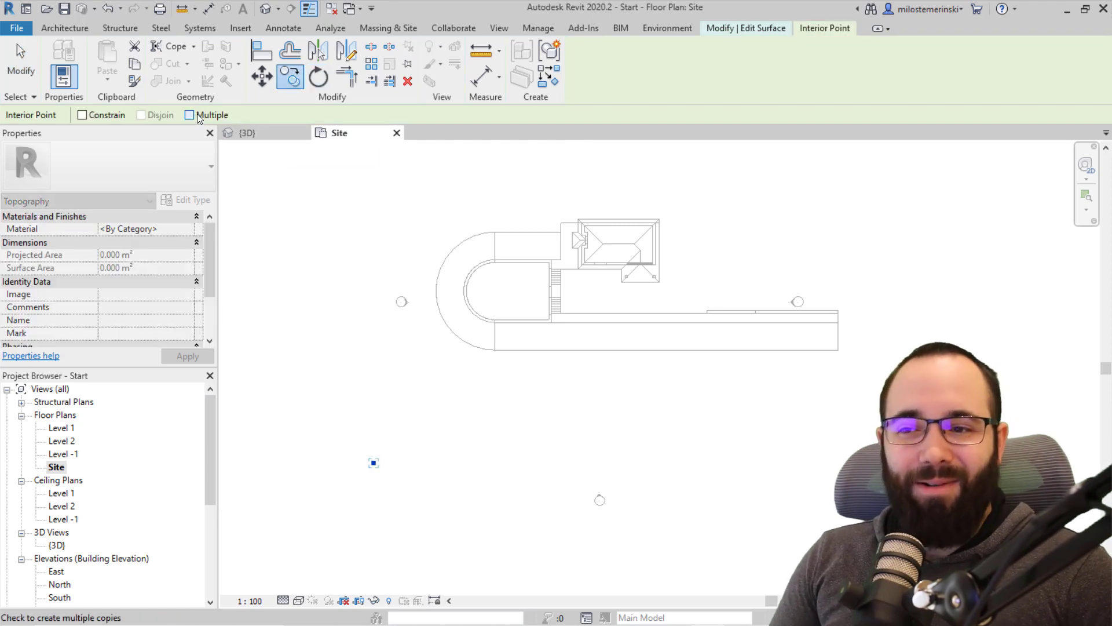
{"action": "left_click", "coordinate": [439, 443]}
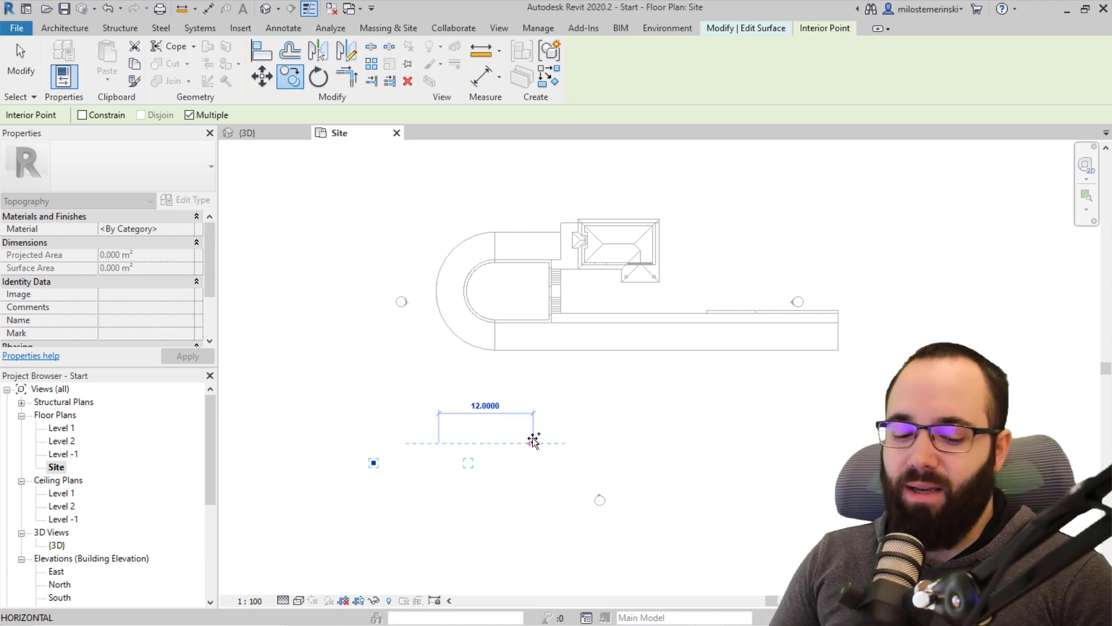
{"action": "left_click", "coordinate": [534, 443]}
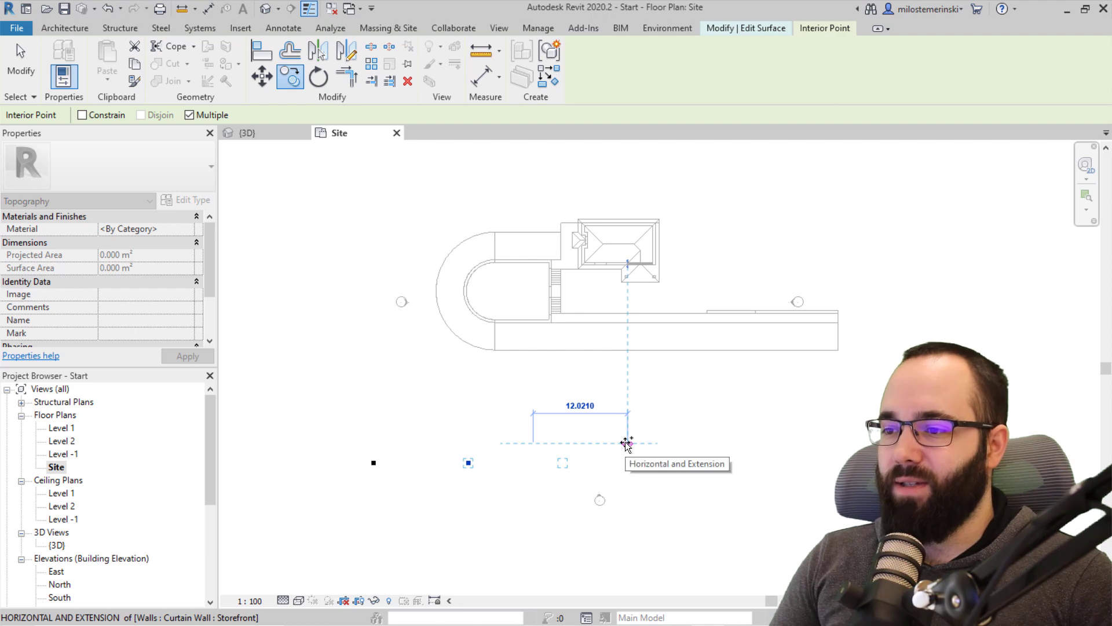
Step: Add four more copies of the point at 12 m spacing, continuing the row eastward
{"action": "type", "text": "12"}
{"action": "key", "text": "Return"}
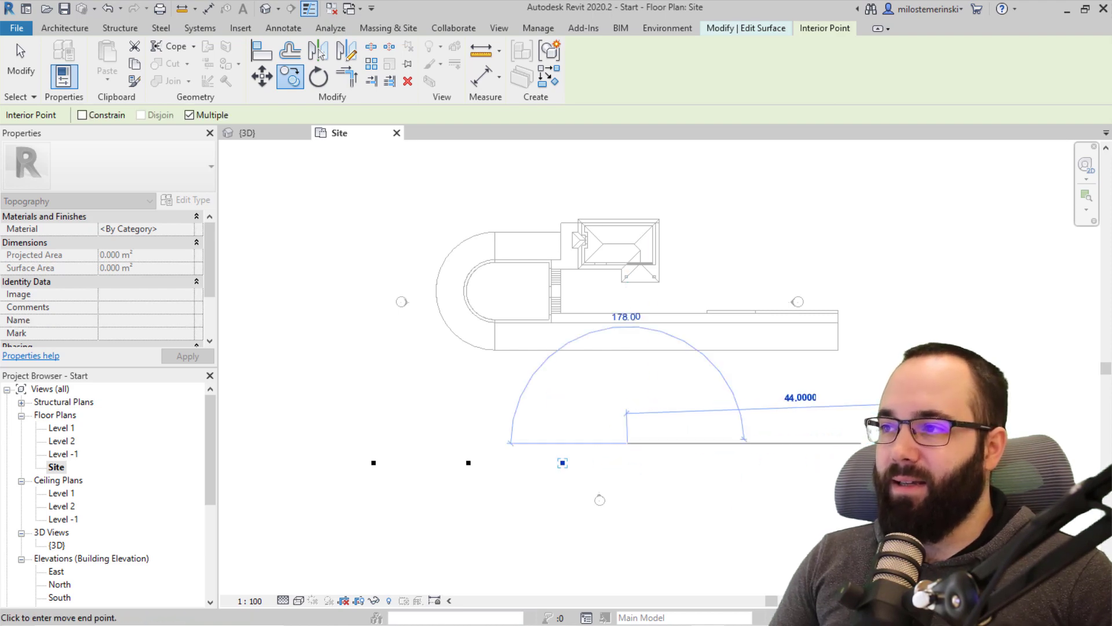
{"action": "type", "text": "12"}
{"action": "key", "text": "Return"}
{"action": "type", "text": "12"}
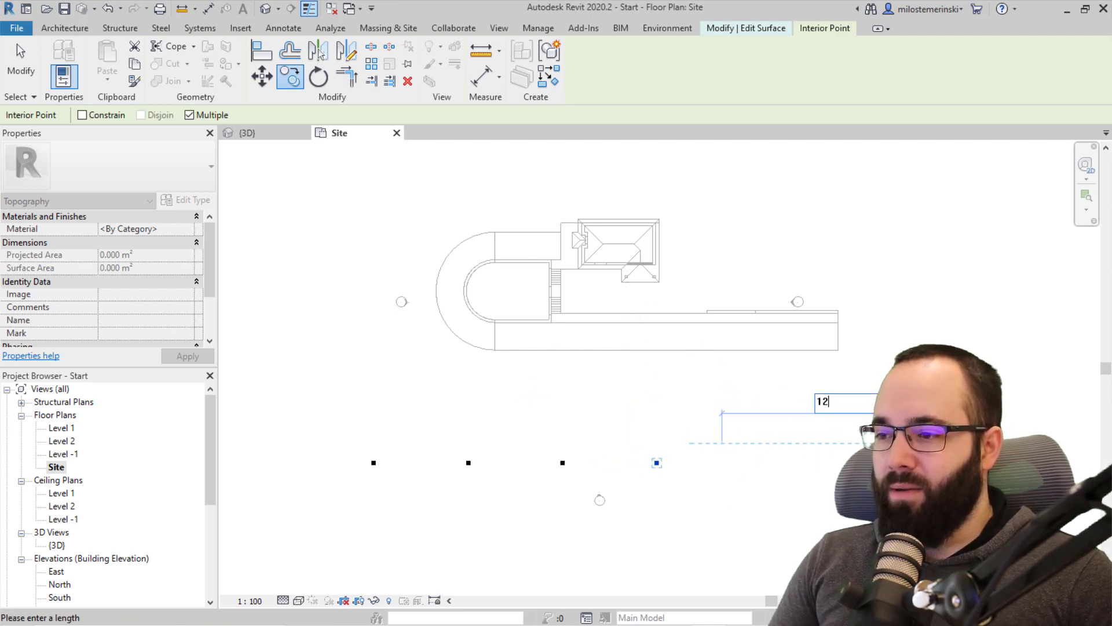
{"action": "key", "text": "Return"}
{"action": "type", "text": "12"}
{"action": "key", "text": "Return"}
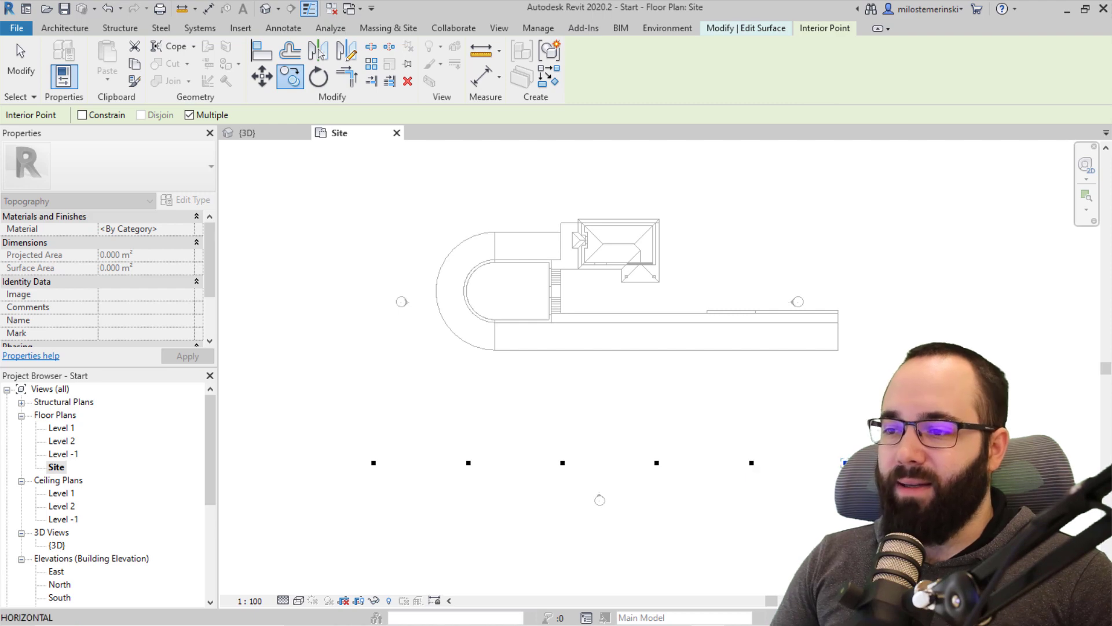
{"action": "key", "text": "Escape"}
{"action": "key", "text": "Escape"}
Step: Set the elevation of all six points in the row to -6
{"action": "middle_click_drag", "start_coordinate": [591, 365], "coordinate": [606, 369]}
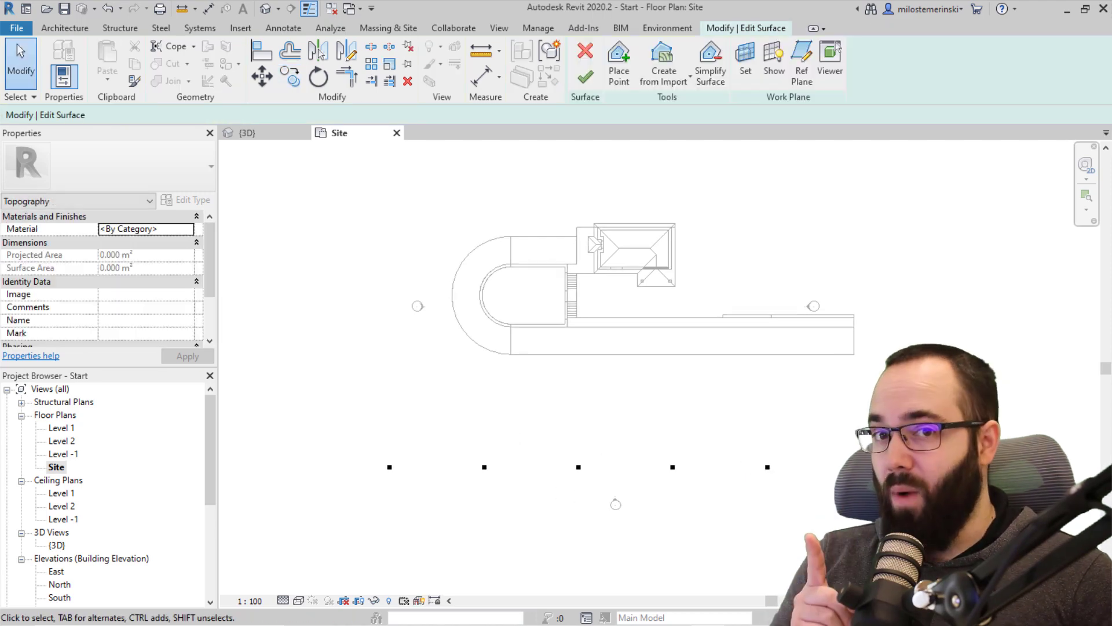
{"action": "left_click_drag", "start_coordinate": [776, 486], "coordinate": [338, 458]}
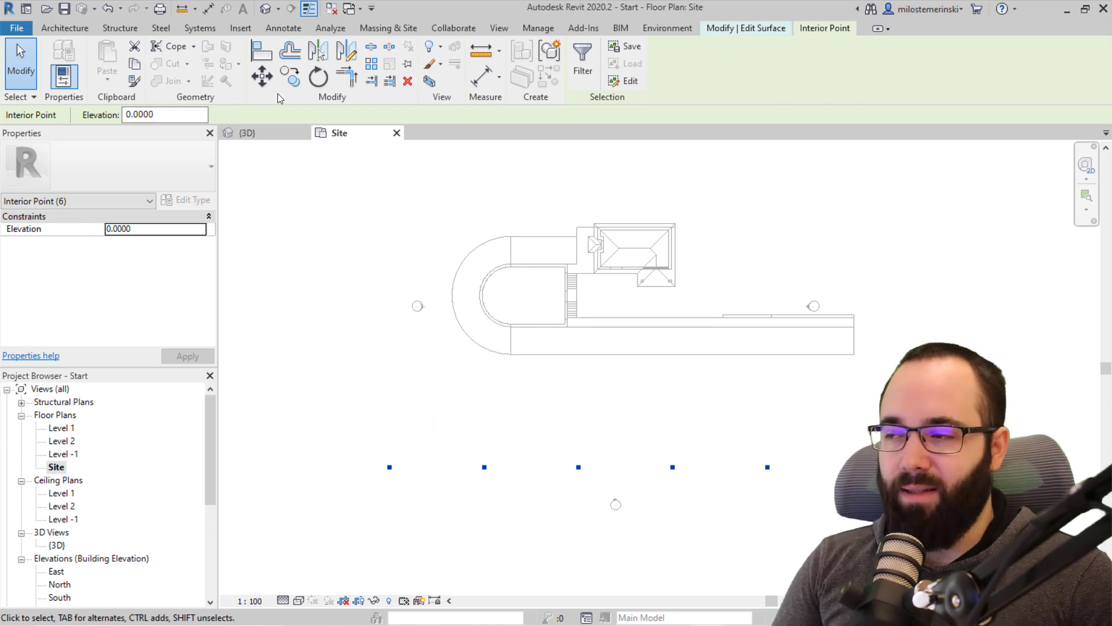
{"action": "left_click_drag", "start_coordinate": [207, 115], "coordinate": [97, 123]}
{"action": "type", "text": "-6"}
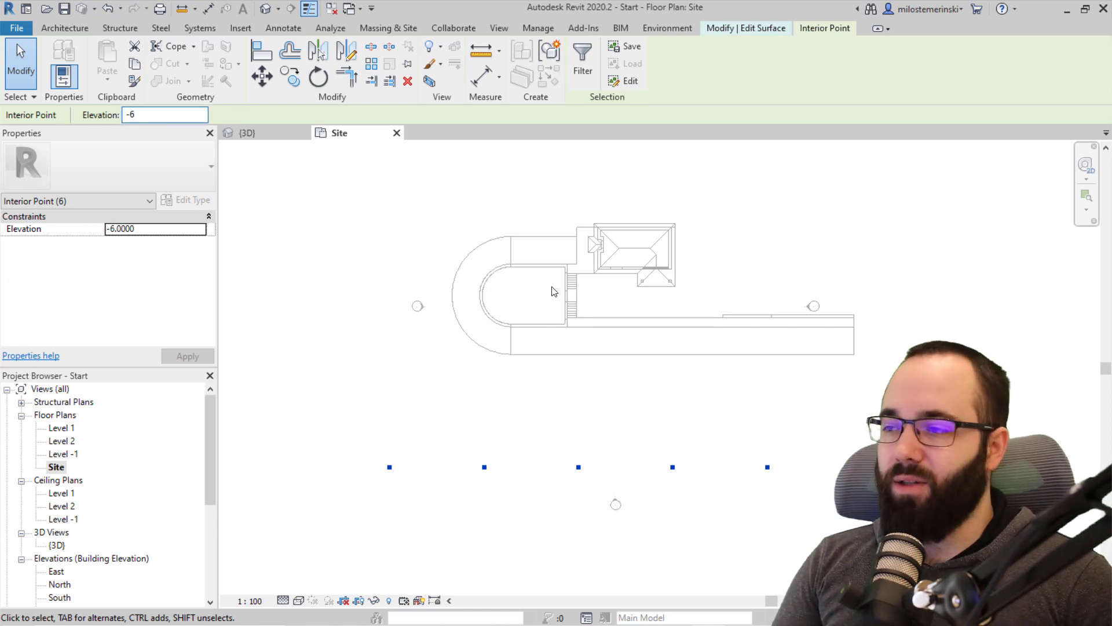
{"action": "left_click", "coordinate": [519, 429]}
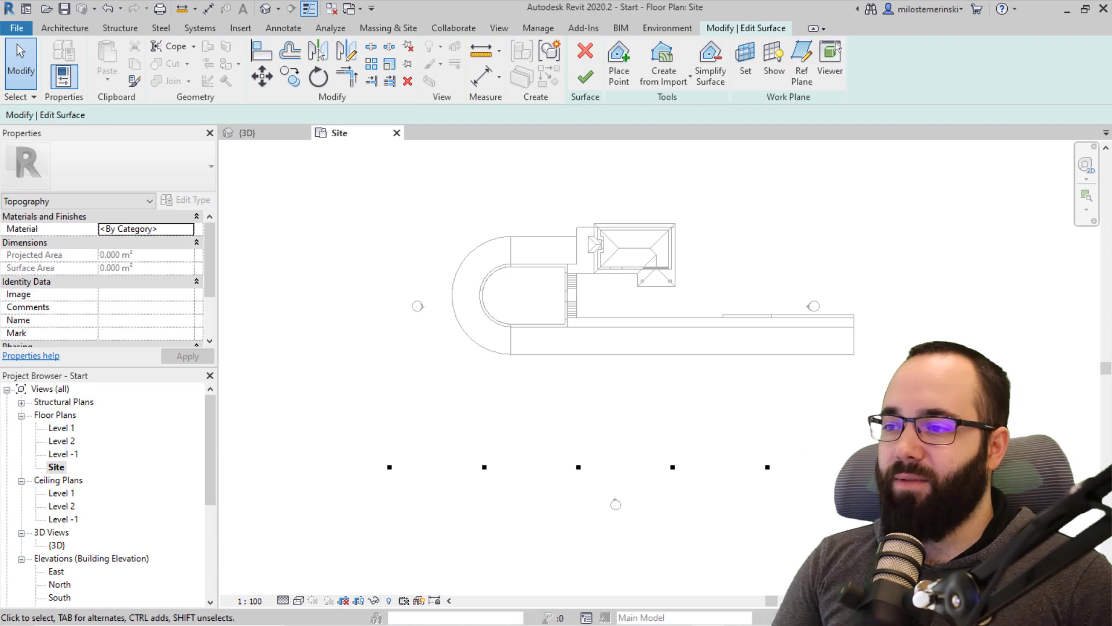
Step: Copy the row of six points 3 m north and set the new row's elevation to -5
{"action": "left_click_drag", "start_coordinate": [858, 476], "coordinate": [293, 460]}
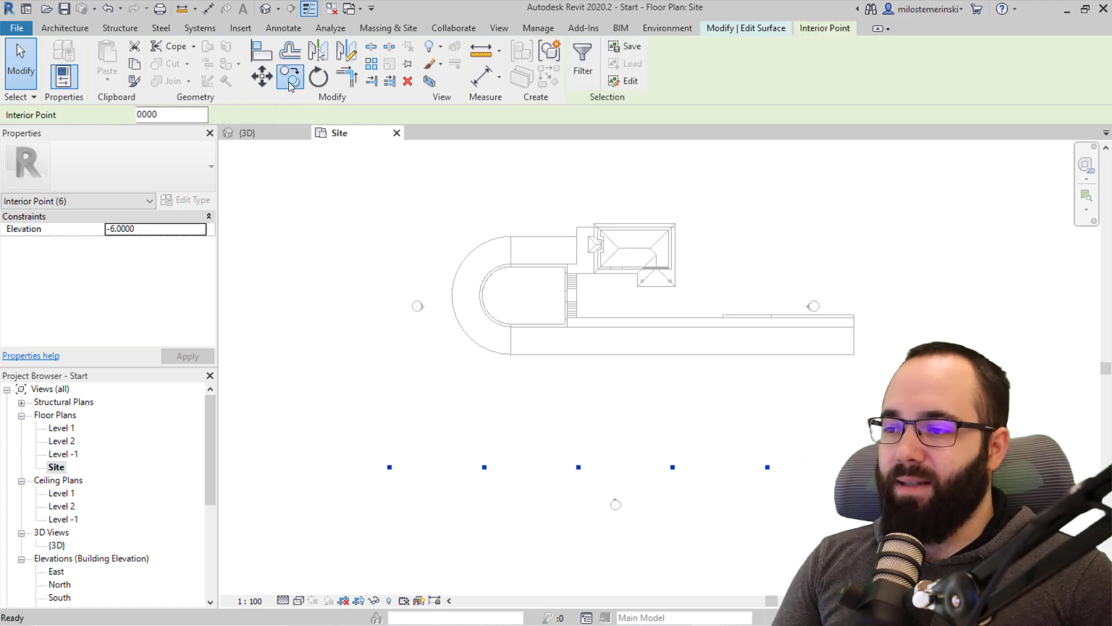
{"action": "key", "text": "c"}
{"action": "key", "text": "o"}
{"action": "left_click", "coordinate": [314, 431]}
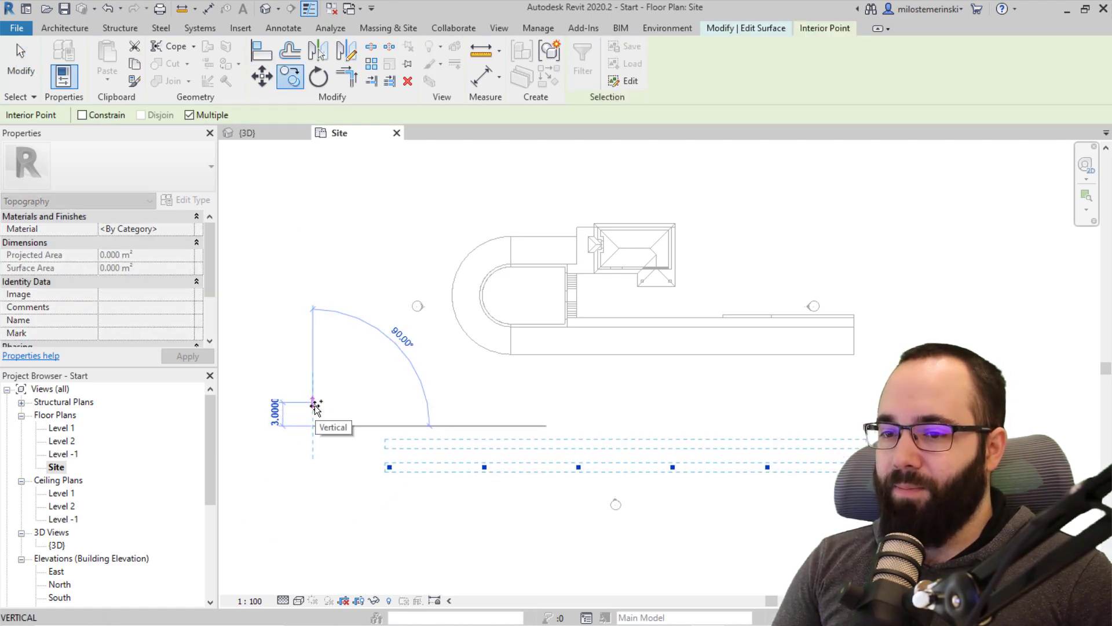
{"action": "left_click", "coordinate": [316, 408]}
{"action": "key", "text": "Escape"}
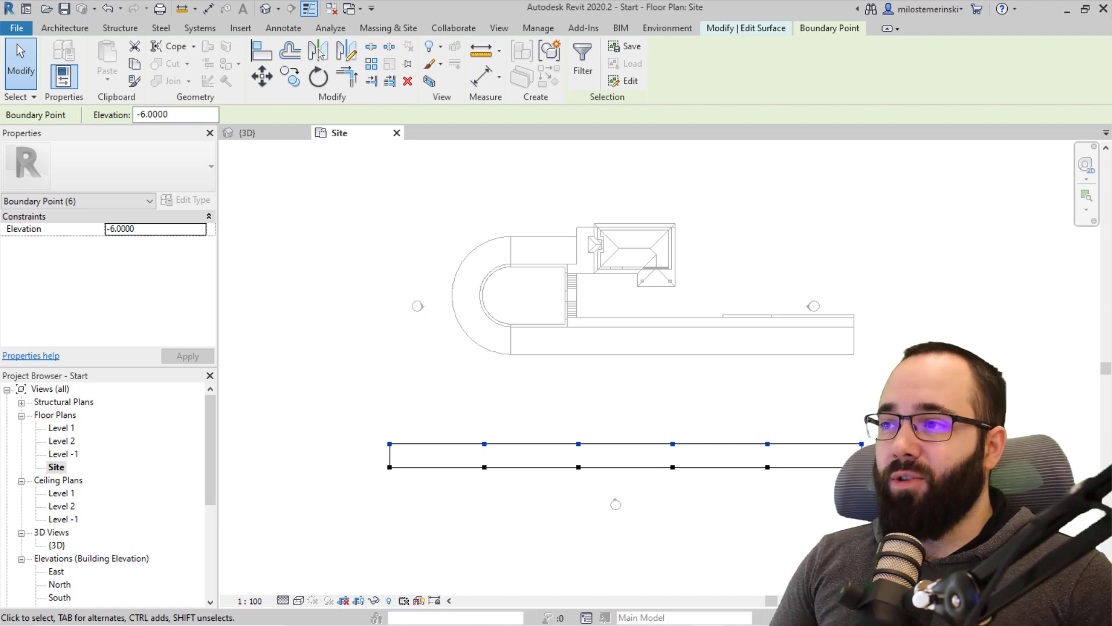
{"action": "left_click_drag", "start_coordinate": [140, 117], "coordinate": [145, 117]}
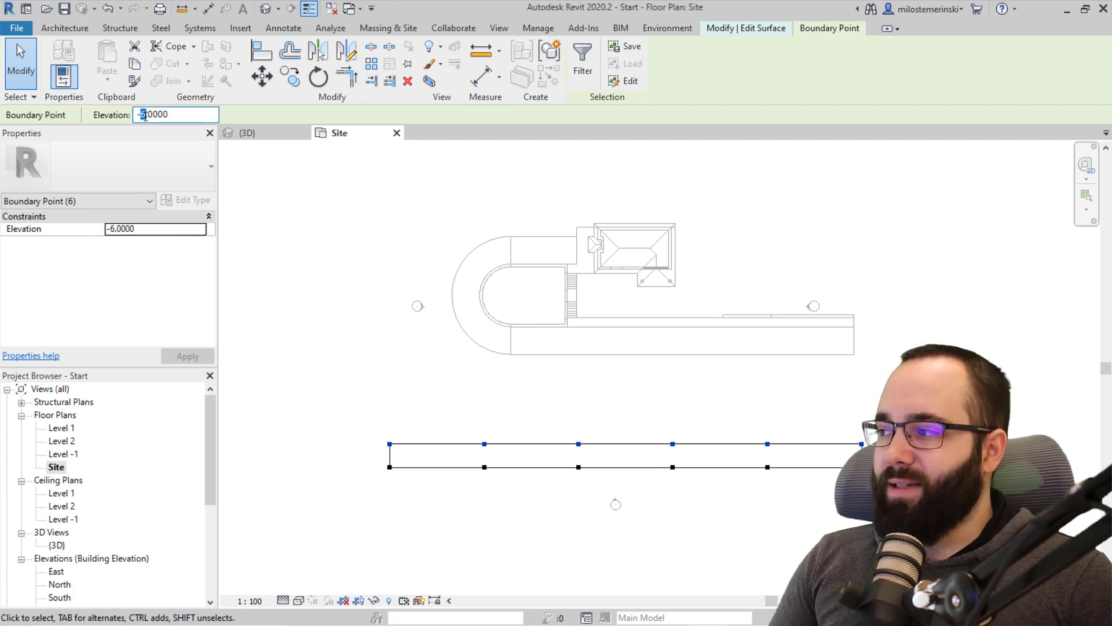
{"action": "left_click", "coordinate": [457, 403]}
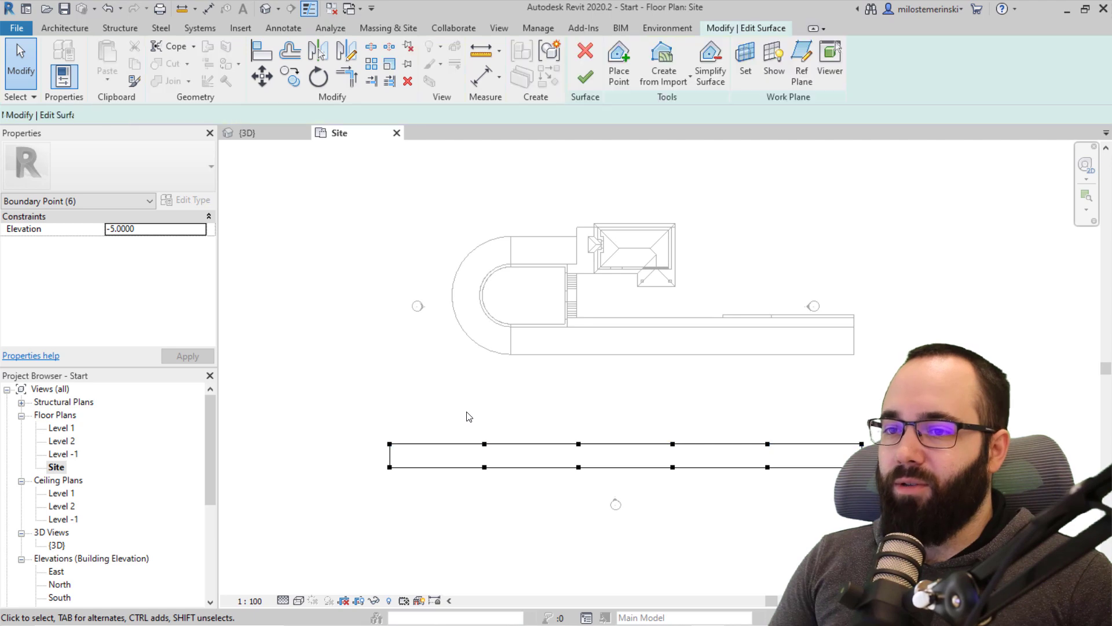
Step: Copy the -5 row of points about 4 m north and set the new row's elevation to -4
{"action": "left_click_drag", "start_coordinate": [903, 456], "coordinate": [342, 429]}
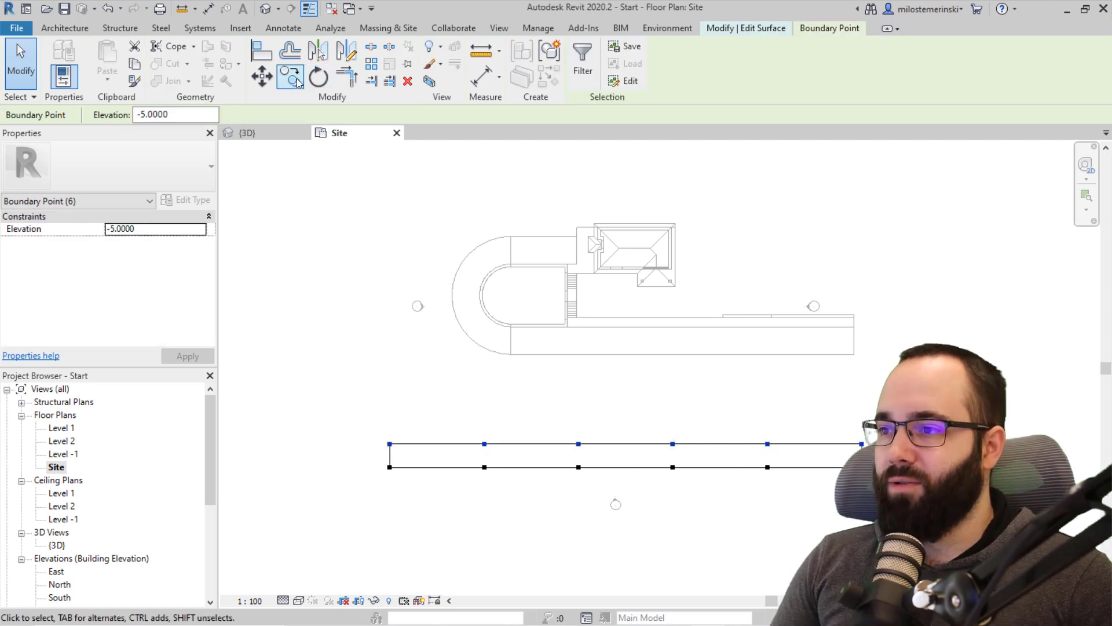
{"action": "left_click", "coordinate": [290, 76]}
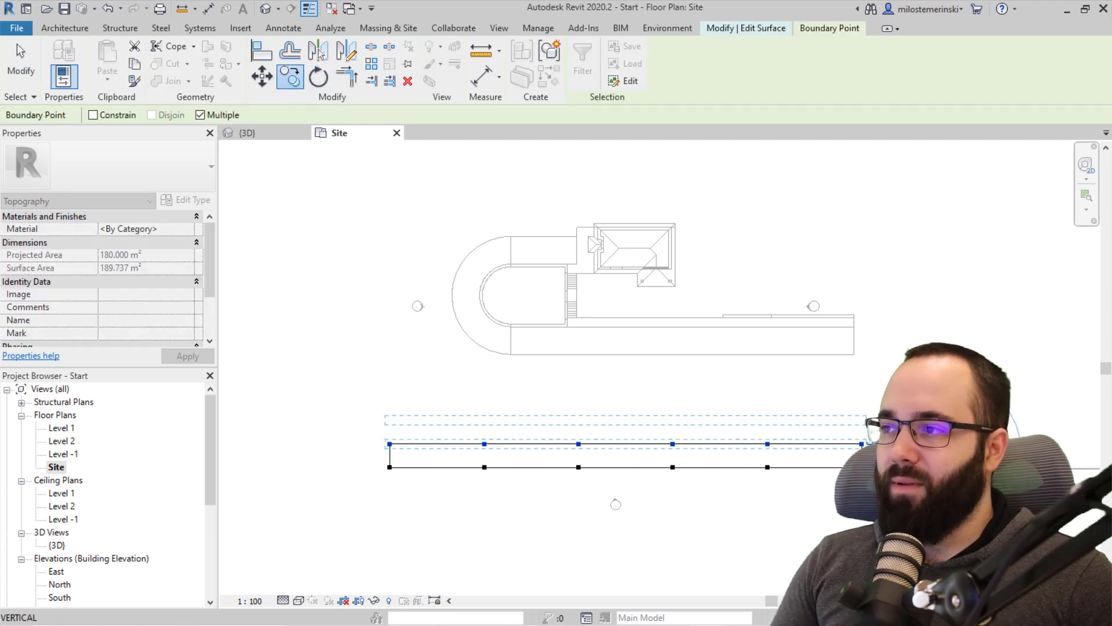
{"action": "left_click", "coordinate": [862, 412]}
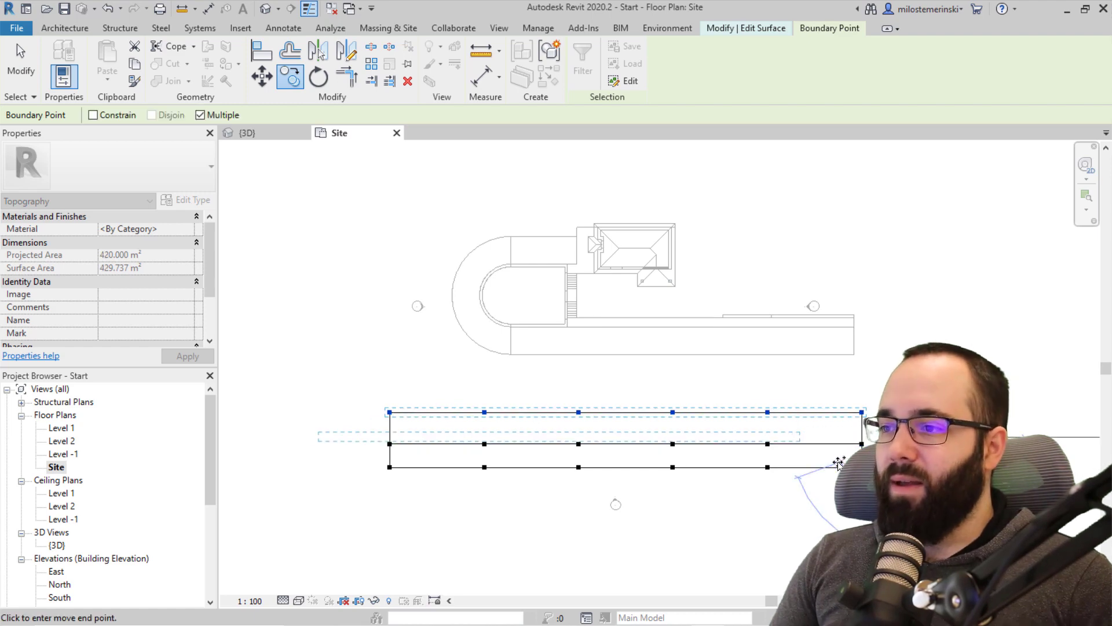
{"action": "key", "text": "Escape"}
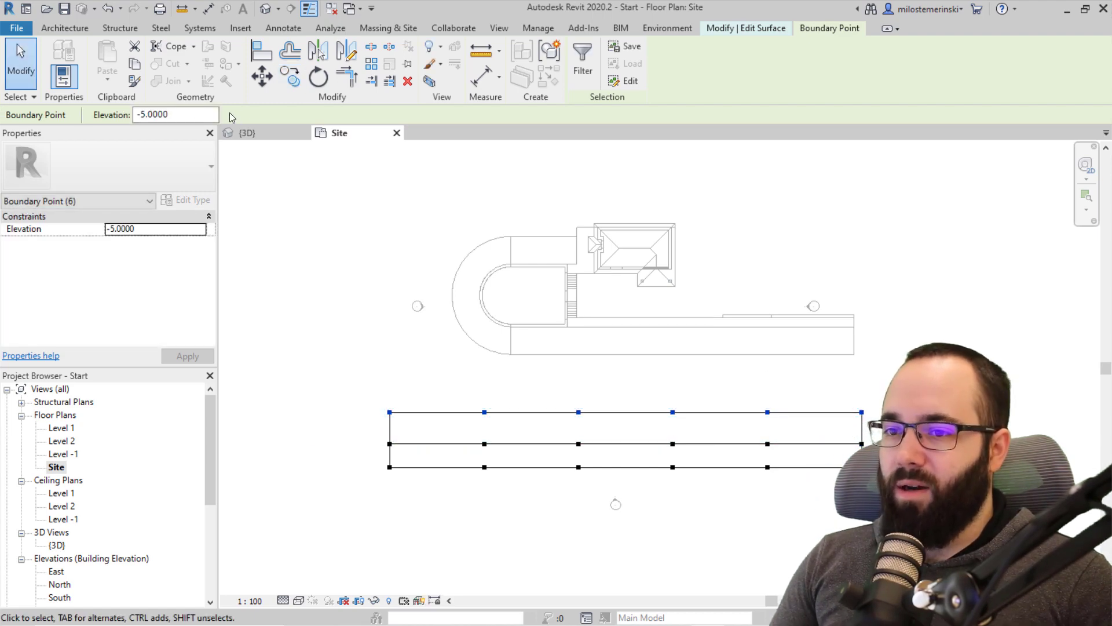
{"action": "left_click_drag", "start_coordinate": [140, 114], "coordinate": [147, 115]}
{"action": "type", "text": "4"}
{"action": "key", "text": "Return"}
Step: Copy the -4 row of points 7 m north to the road's southern edge and set its elevation to -3
{"action": "left_click", "coordinate": [290, 77]}
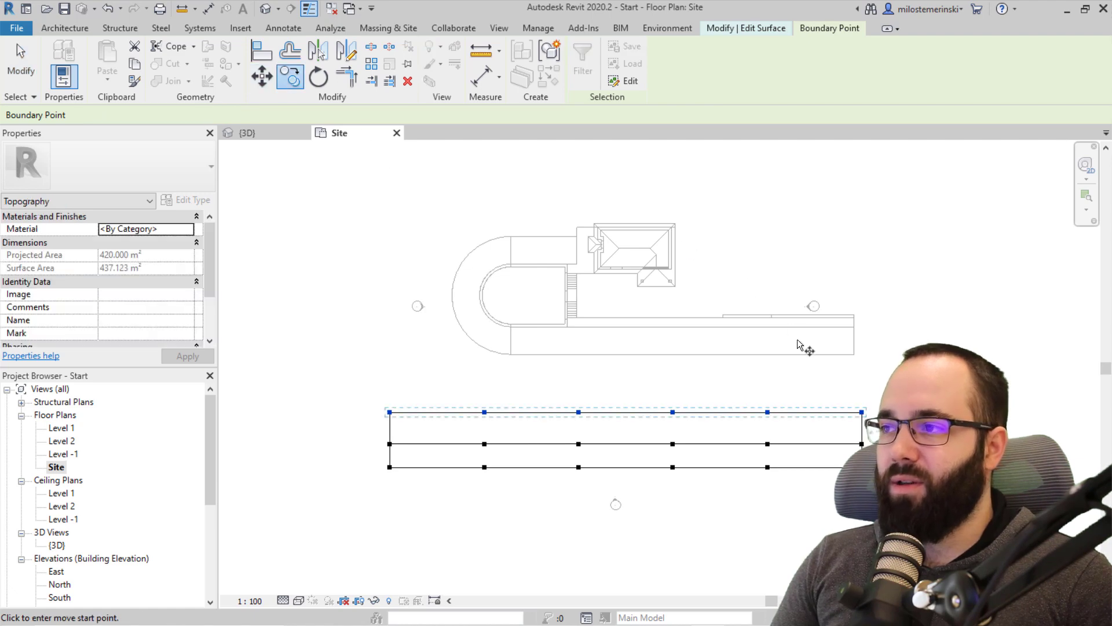
{"action": "left_click", "coordinate": [909, 437]}
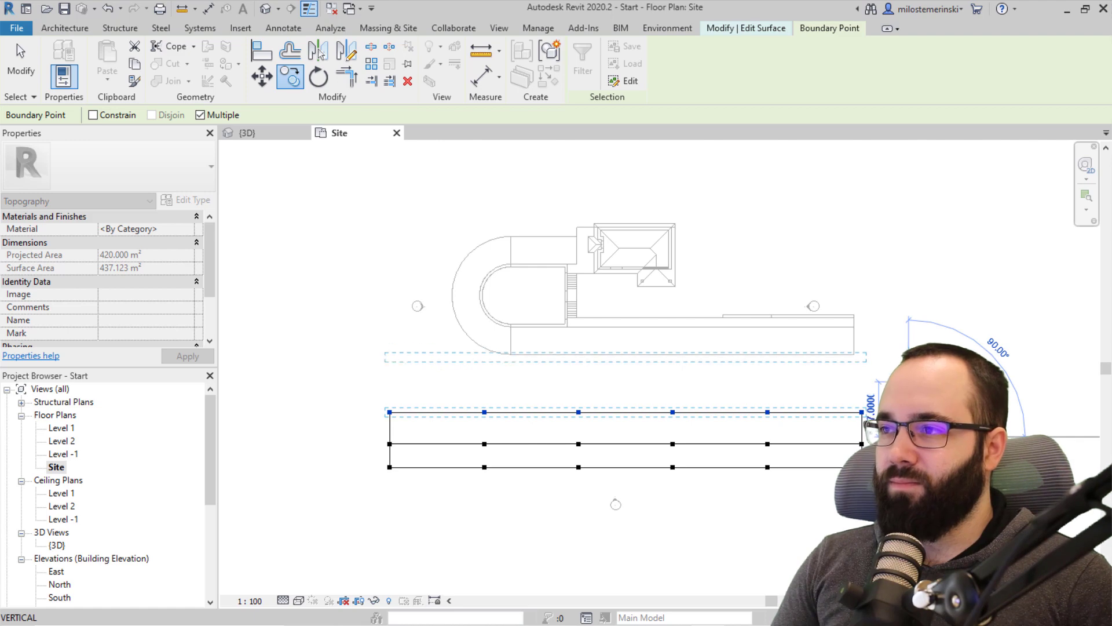
{"action": "left_click", "coordinate": [909, 382]}
{"action": "key", "text": "Escape"}
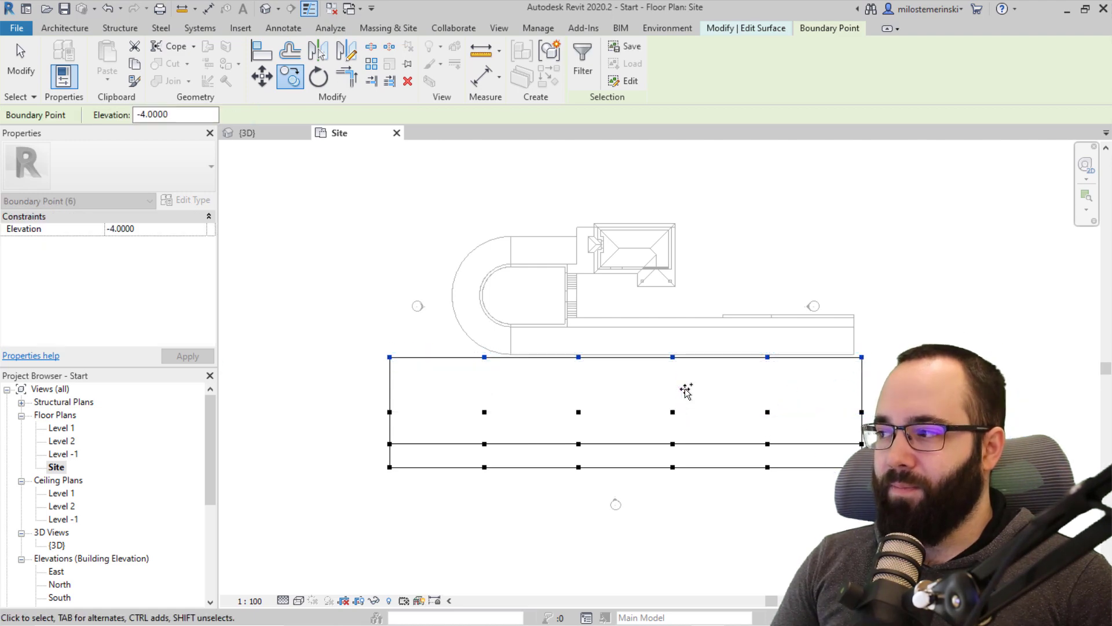
{"action": "left_click", "coordinate": [143, 115]}
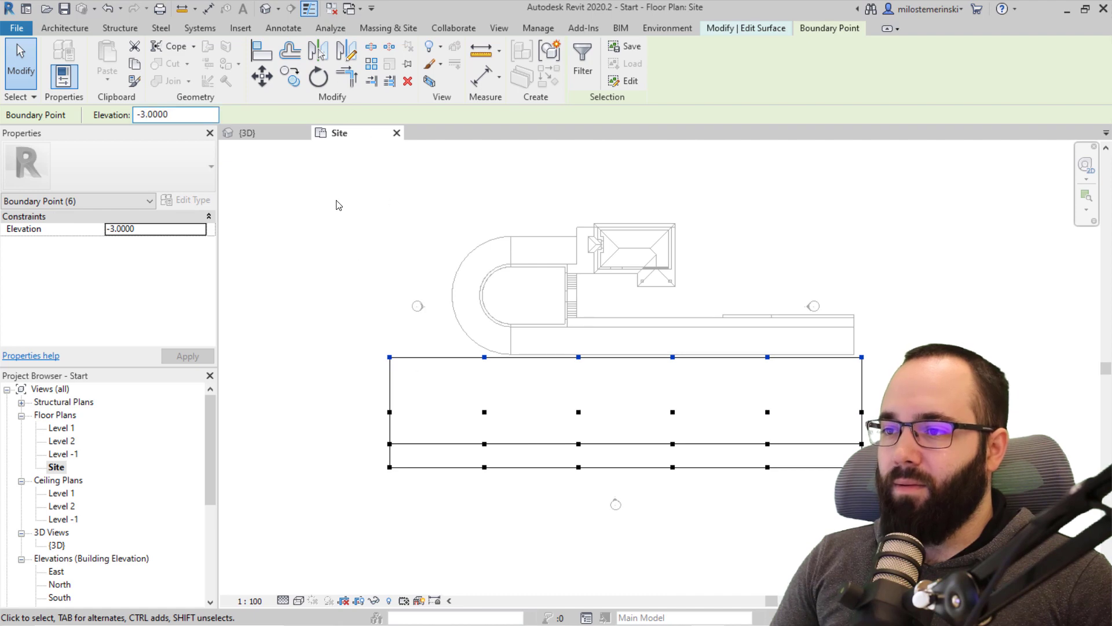
Step: Copy the -3 row of points about 6 m north and set the new row's elevation to -2
{"action": "left_click", "coordinate": [290, 76]}
{"action": "left_click", "coordinate": [920, 397]}
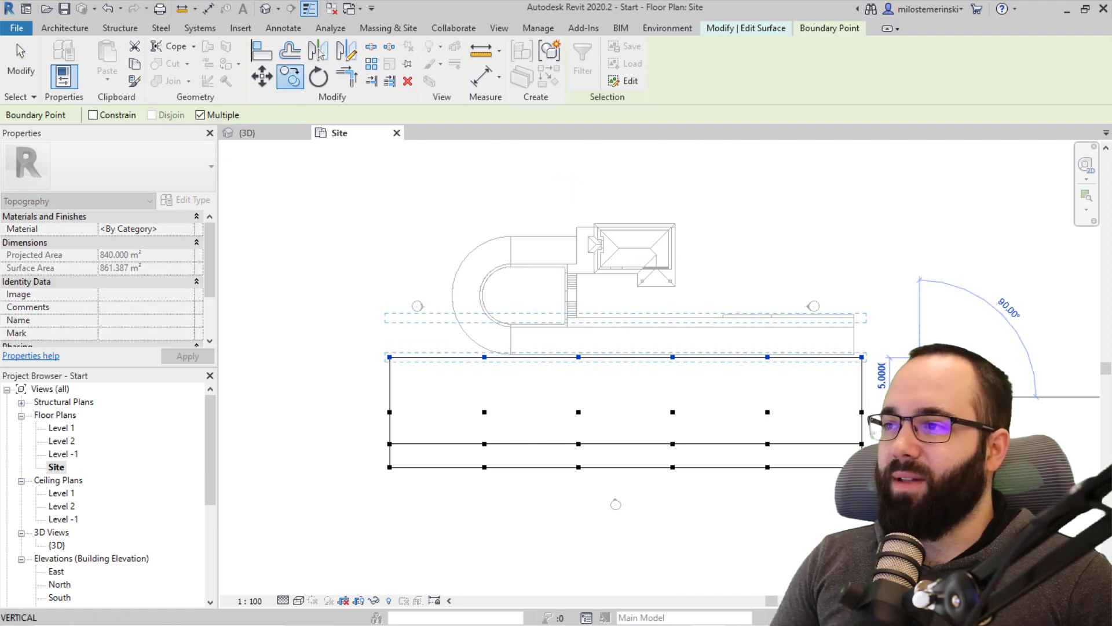
{"action": "left_click", "coordinate": [919, 349]}
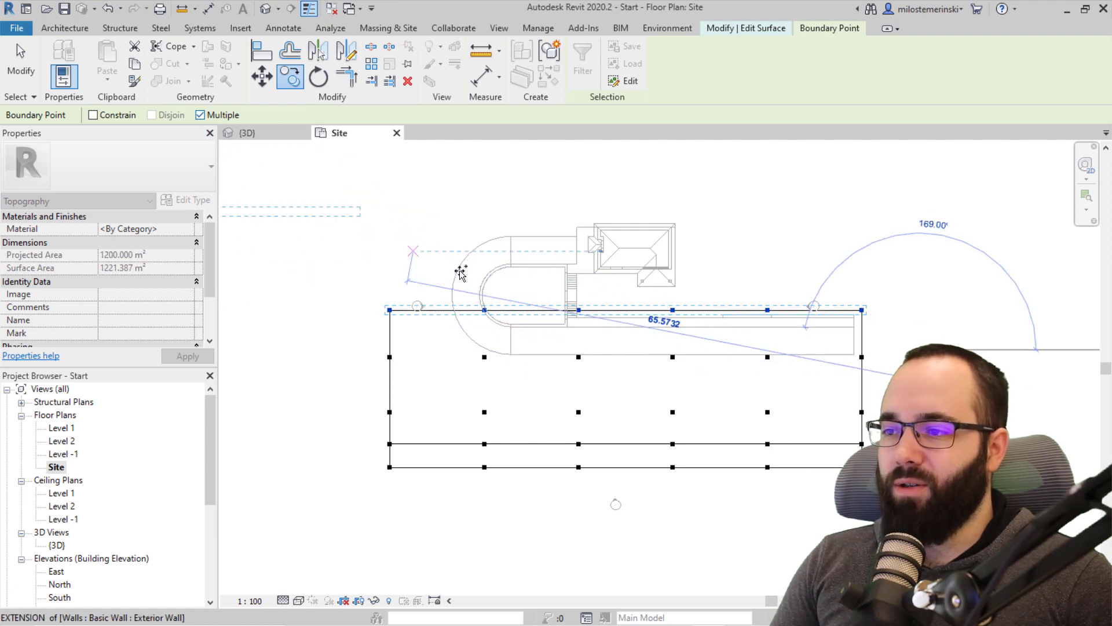
{"action": "key", "text": "Escape"}
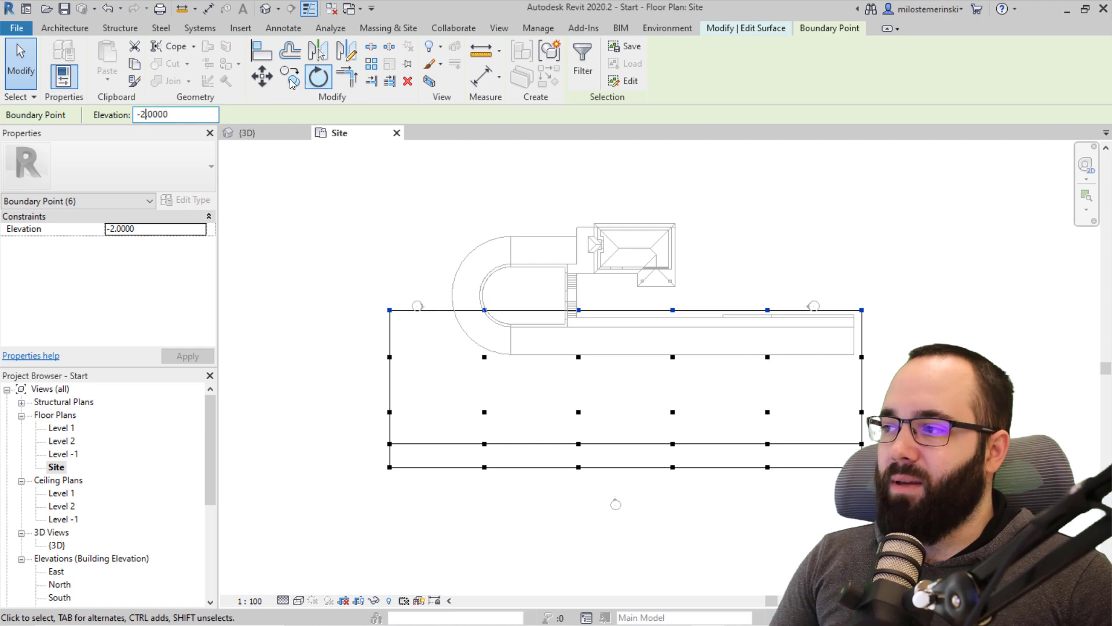
Step: Copy the -2 row of six points about 2 m north, across the upper side of the road
{"action": "left_click", "coordinate": [301, 79]}
{"action": "scroll", "coordinate": [839, 233], "scroll_direction": "up", "scroll_amount": 2}
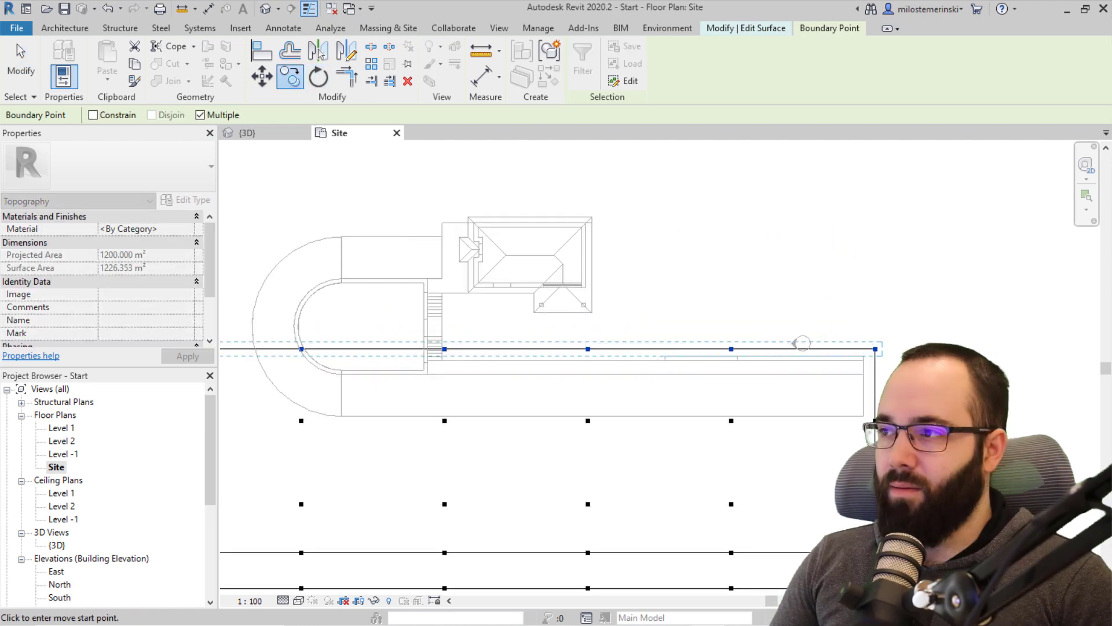
{"action": "left_click", "coordinate": [914, 380]}
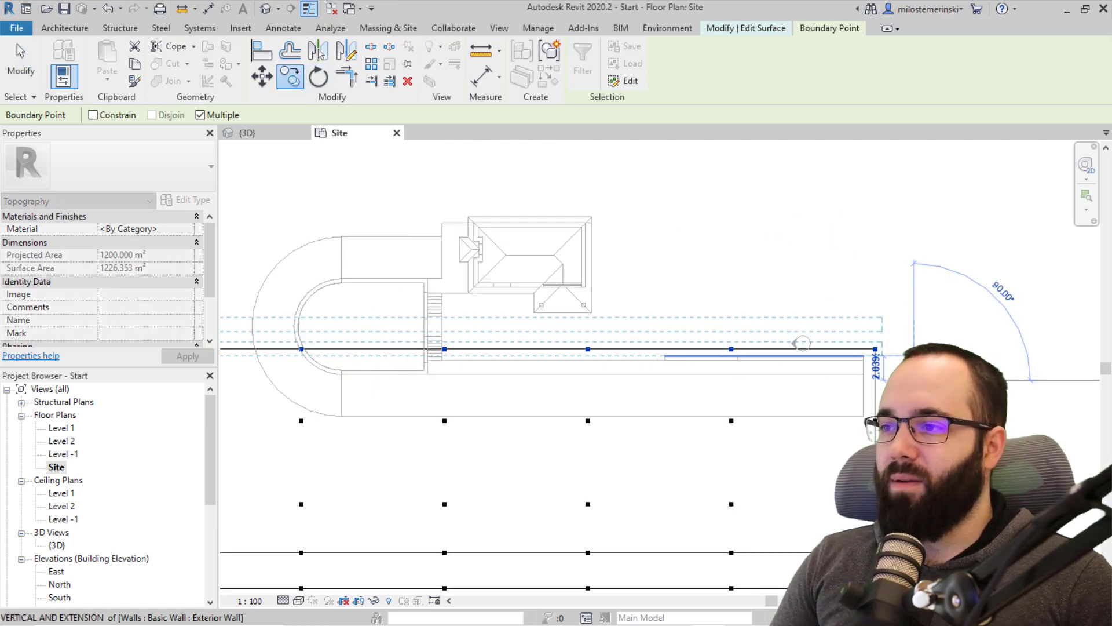
{"action": "left_click", "coordinate": [802, 343]}
{"action": "middle_click_drag", "start_coordinate": [633, 291], "coordinate": [748, 296]}
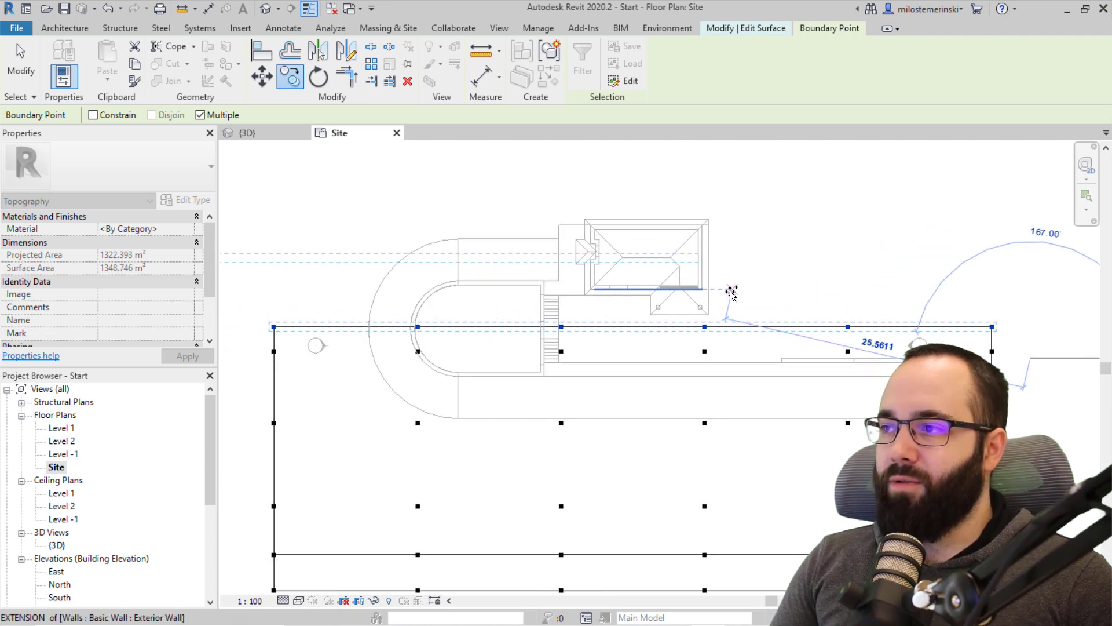
{"action": "key", "text": "Escape"}
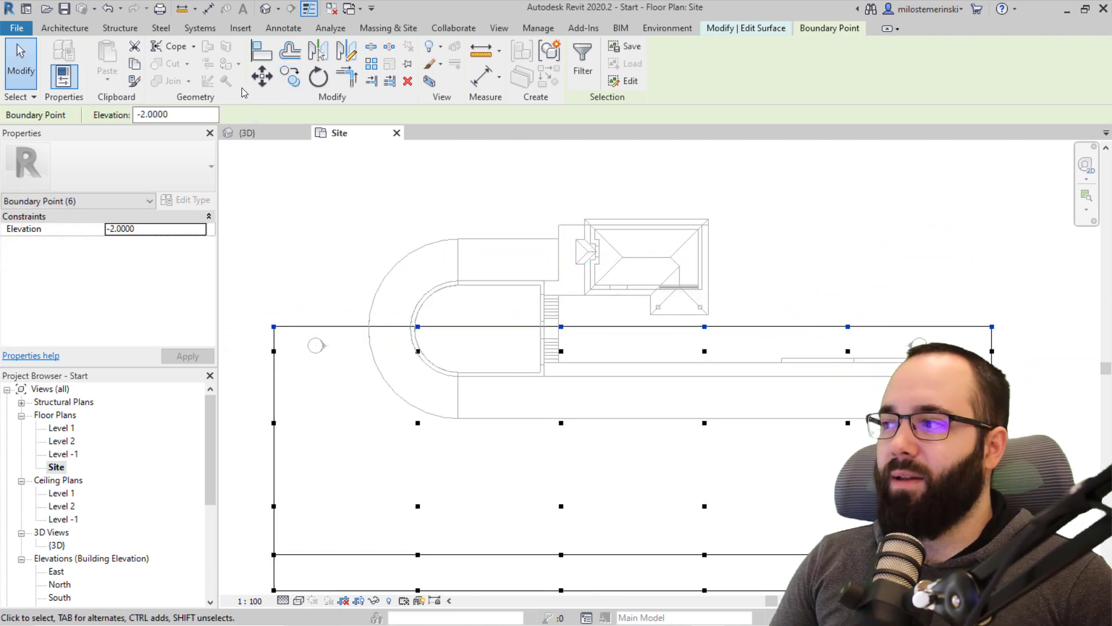
Step: Move the copied row about 2.58 m further north and set its elevation to -1
{"action": "key", "text": "m"}
{"action": "key", "text": "v"}
{"action": "left_click", "coordinate": [334, 390]}
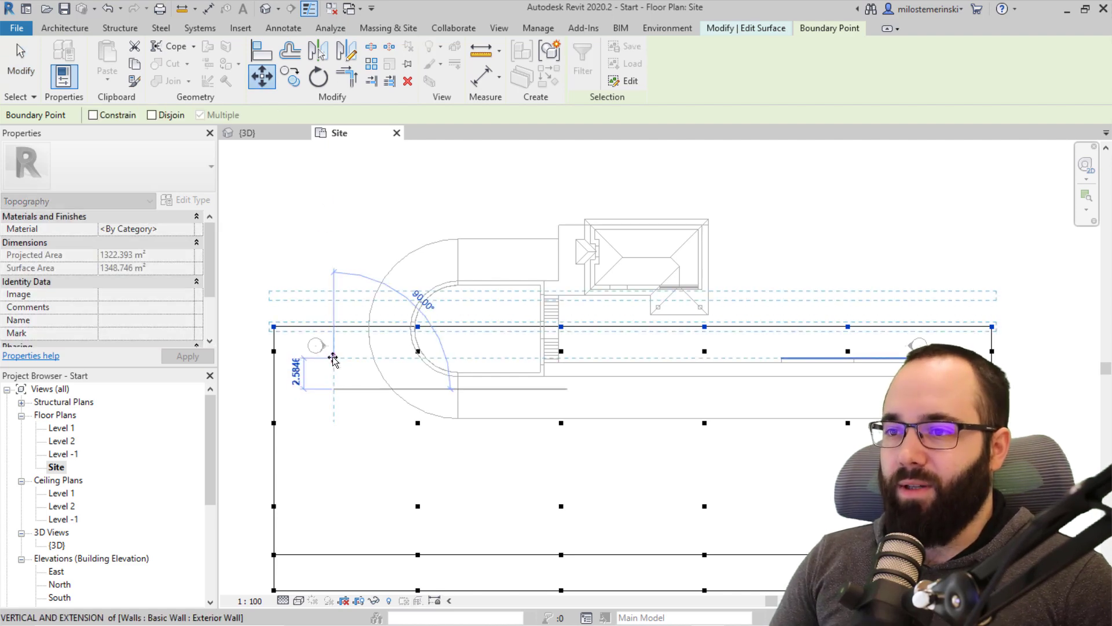
{"action": "left_click", "coordinate": [334, 358]}
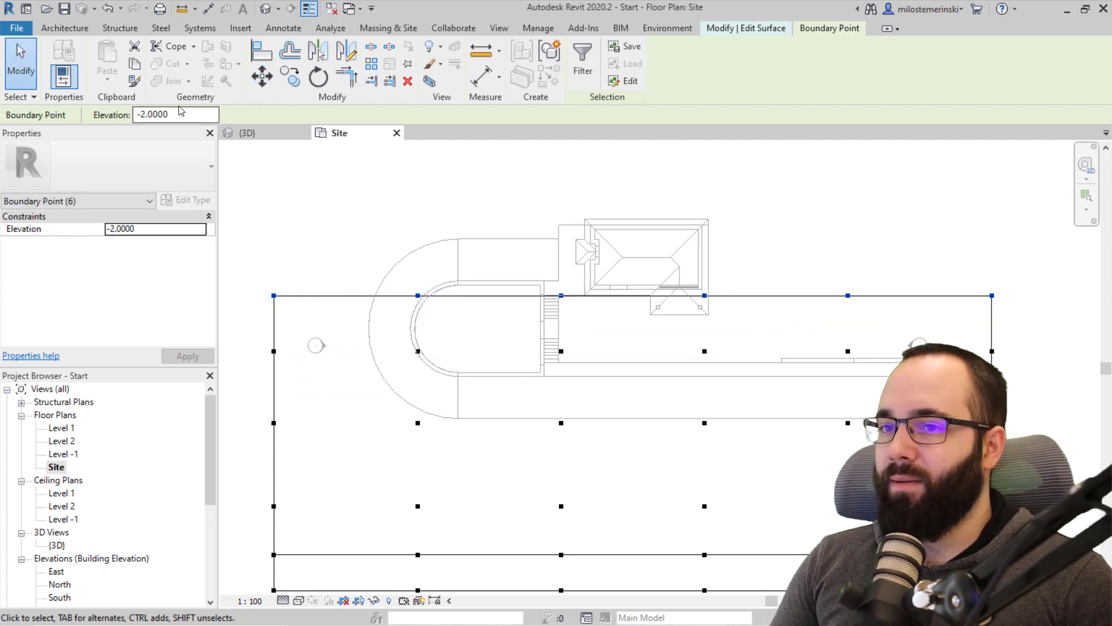
{"action": "left_click", "coordinate": [177, 114]}
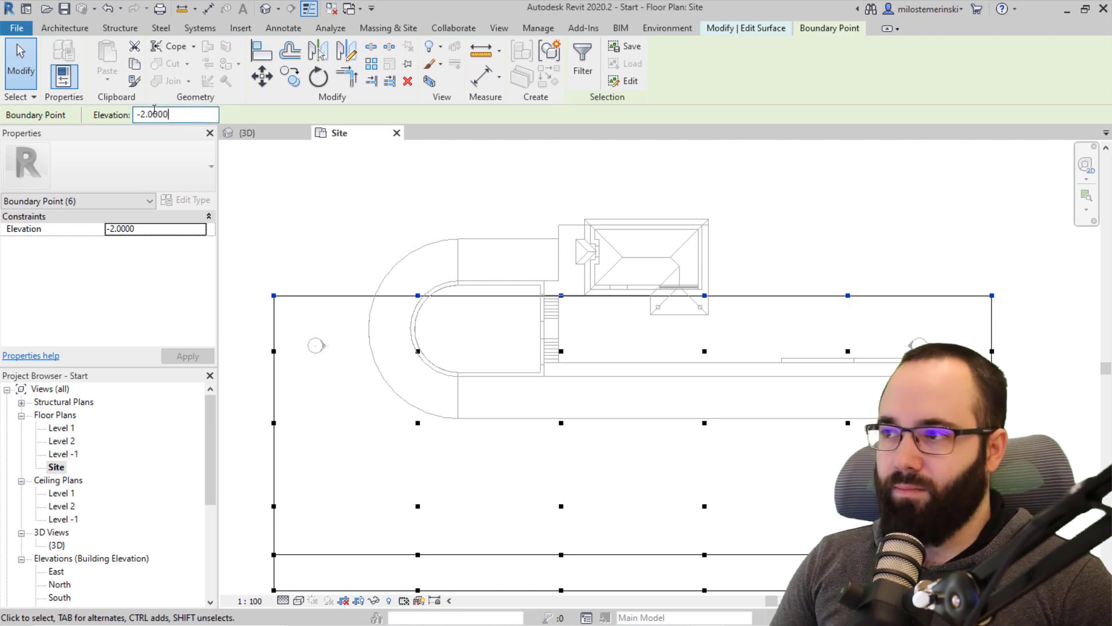
{"action": "type", "text": "-1"}
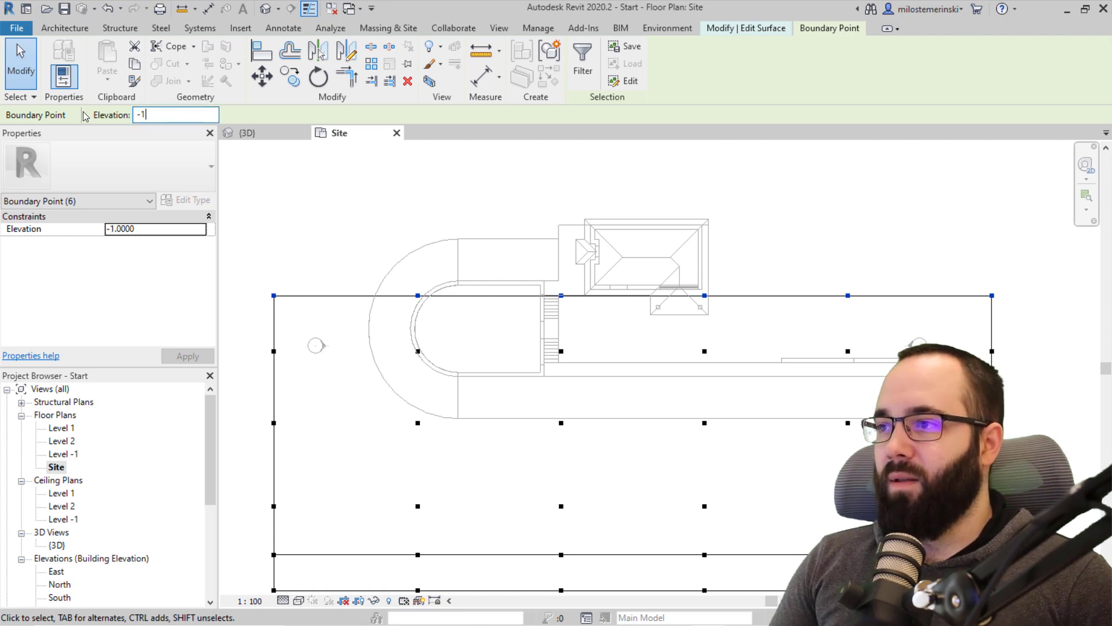
Step: Copy the -1 row about 3.3 m north through the house and set the new row's elevation one metre higher
{"action": "left_click", "coordinate": [291, 77]}
{"action": "left_click", "coordinate": [353, 415]}
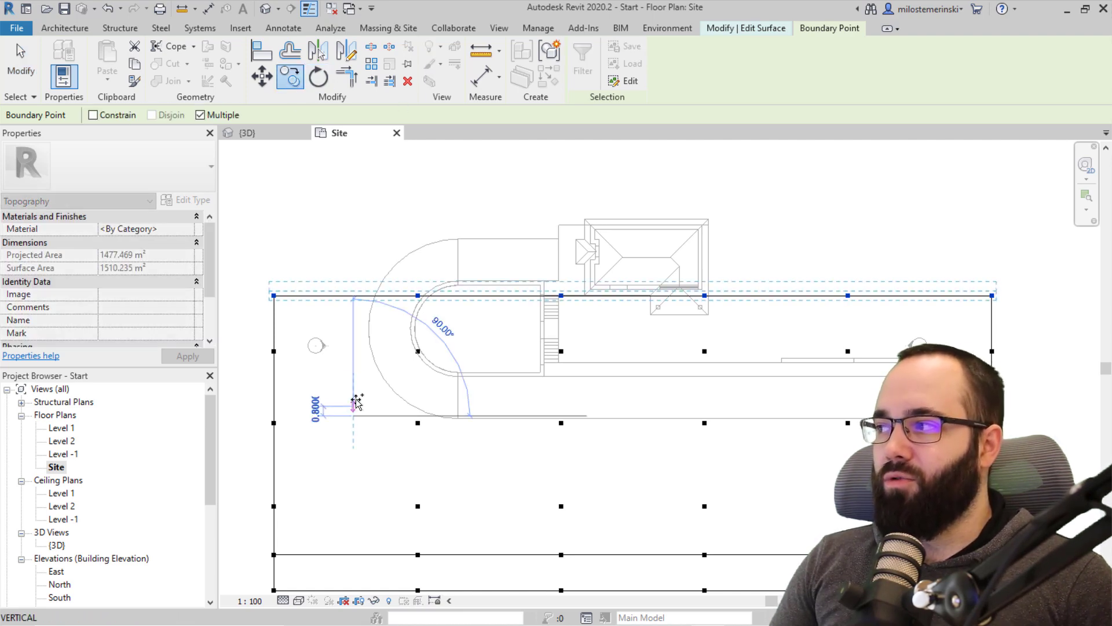
{"action": "left_click", "coordinate": [354, 377]}
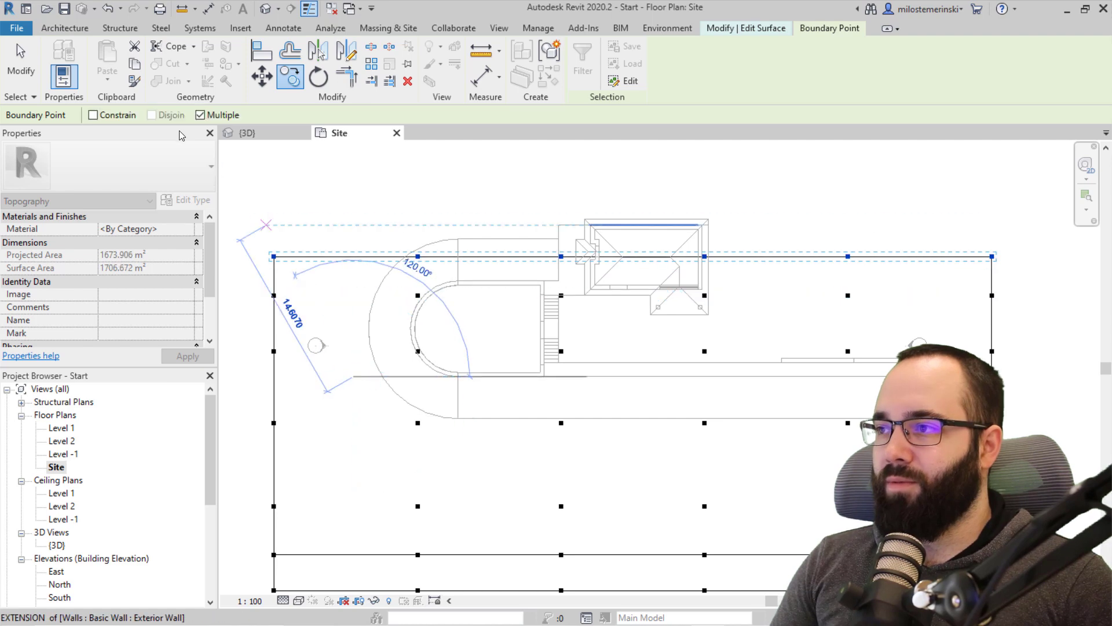
{"action": "key", "text": "Escape"}
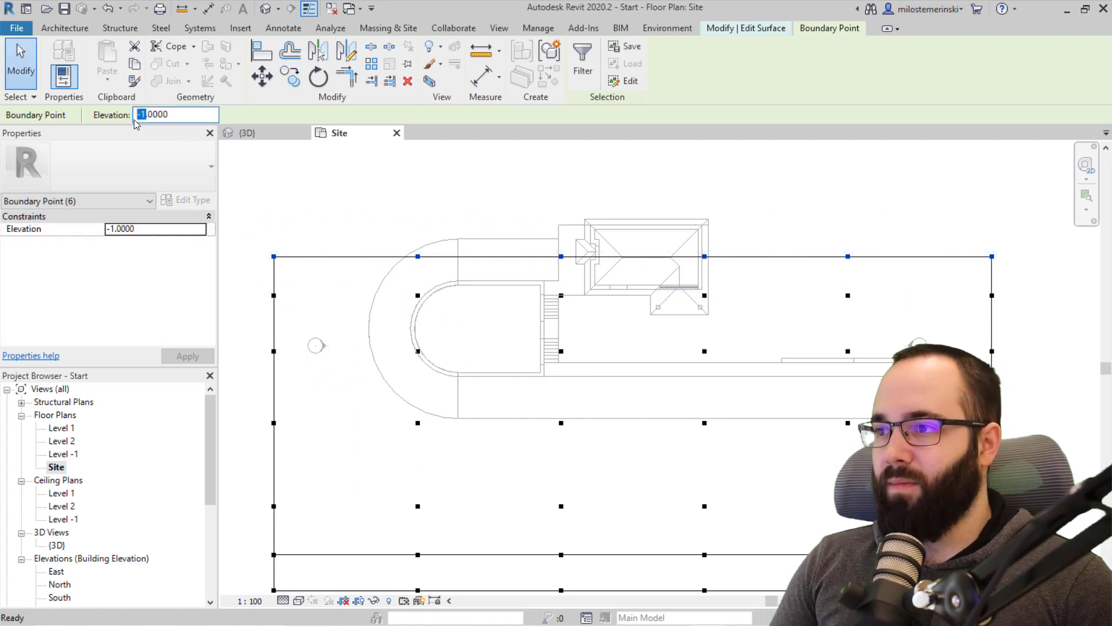
Step: Copy the row crossing the house about 5.75 m north, behind the building, and set the new row's elevation to 1
{"action": "left_click", "coordinate": [289, 76]}
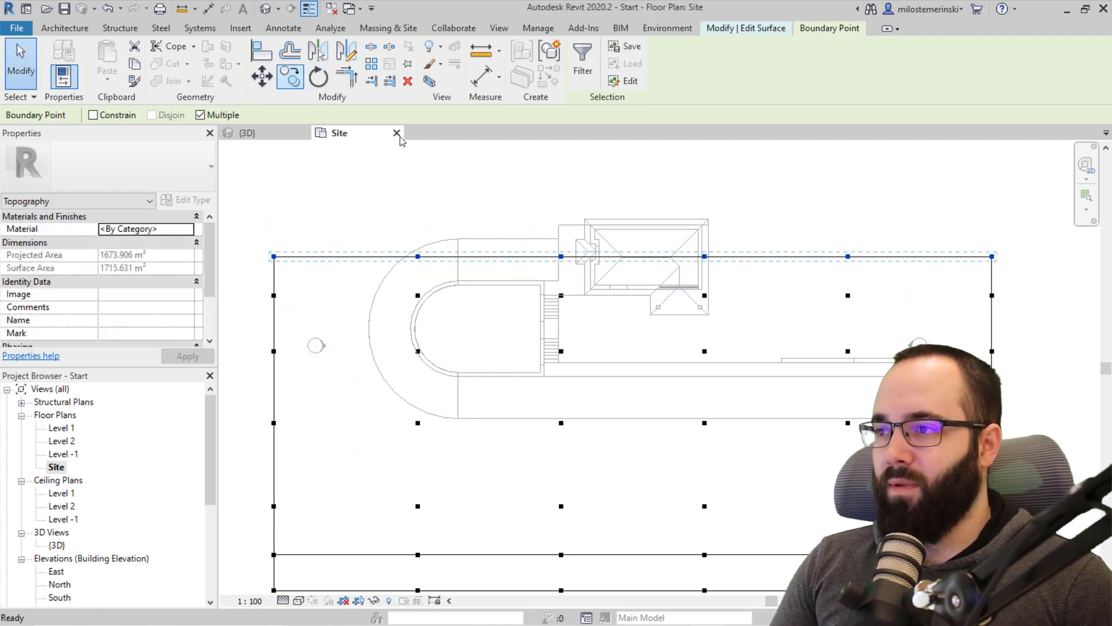
{"action": "middle_click_drag", "start_coordinate": [662, 334], "coordinate": [658, 388]}
{"action": "left_click", "coordinate": [1078, 418]}
{"action": "left_click", "coordinate": [1069, 354]}
{"action": "key", "text": "Escape"}
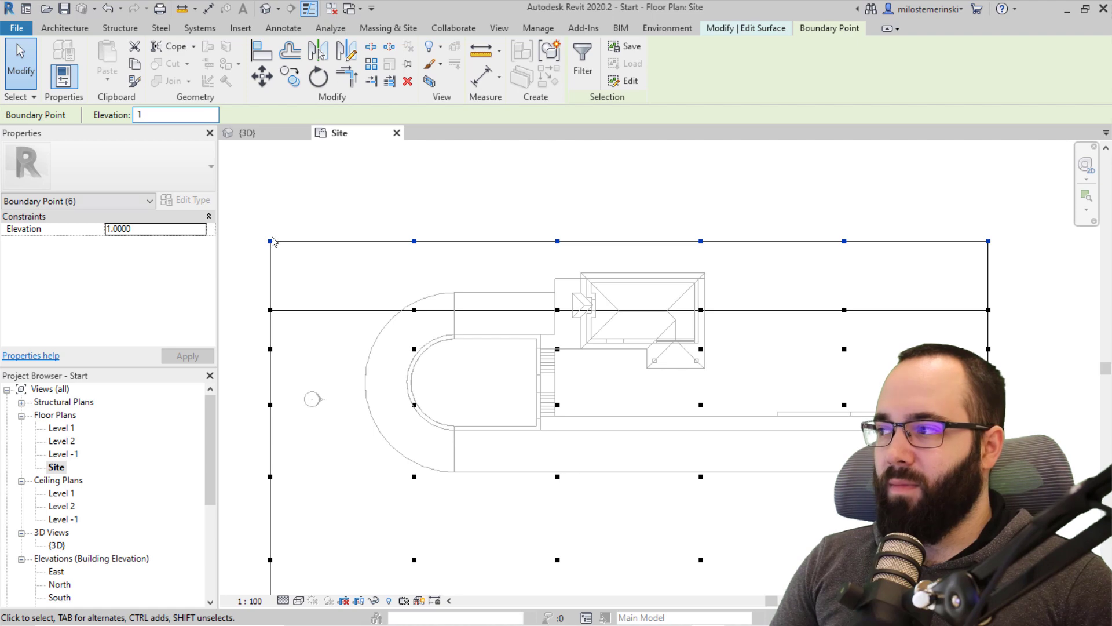
Step: Copy the elevation 1 row about 3.5 m north and set the new row's elevation to 2
{"action": "left_click", "coordinate": [290, 76]}
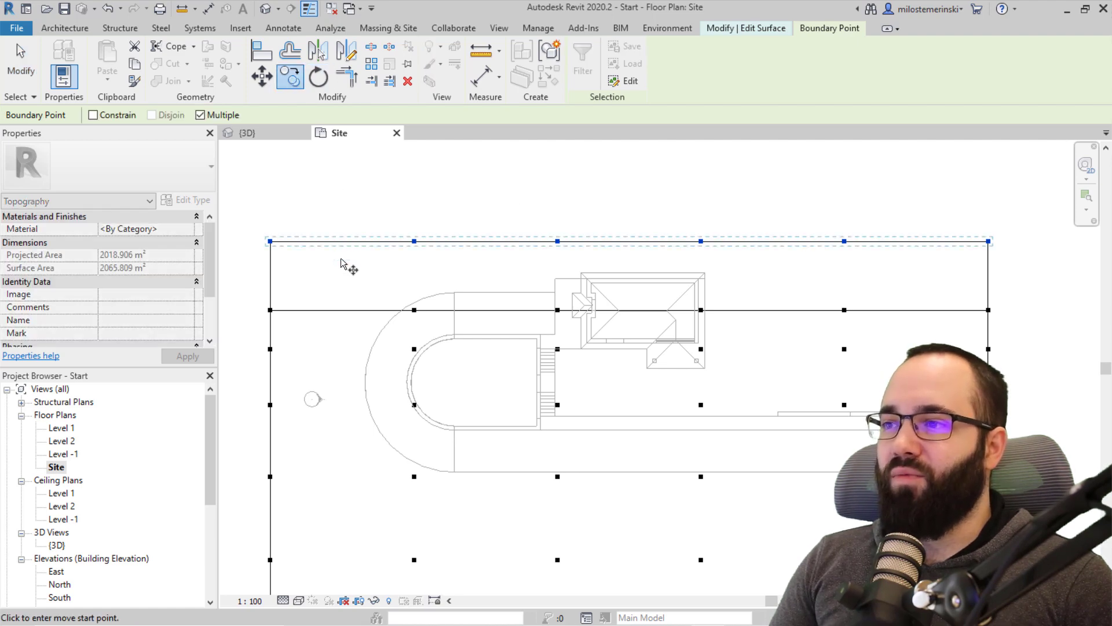
{"action": "left_click", "coordinate": [340, 262]}
{"action": "left_click", "coordinate": [339, 219]}
{"action": "key", "text": "Escape"}
{"action": "left_click", "coordinate": [193, 114]}
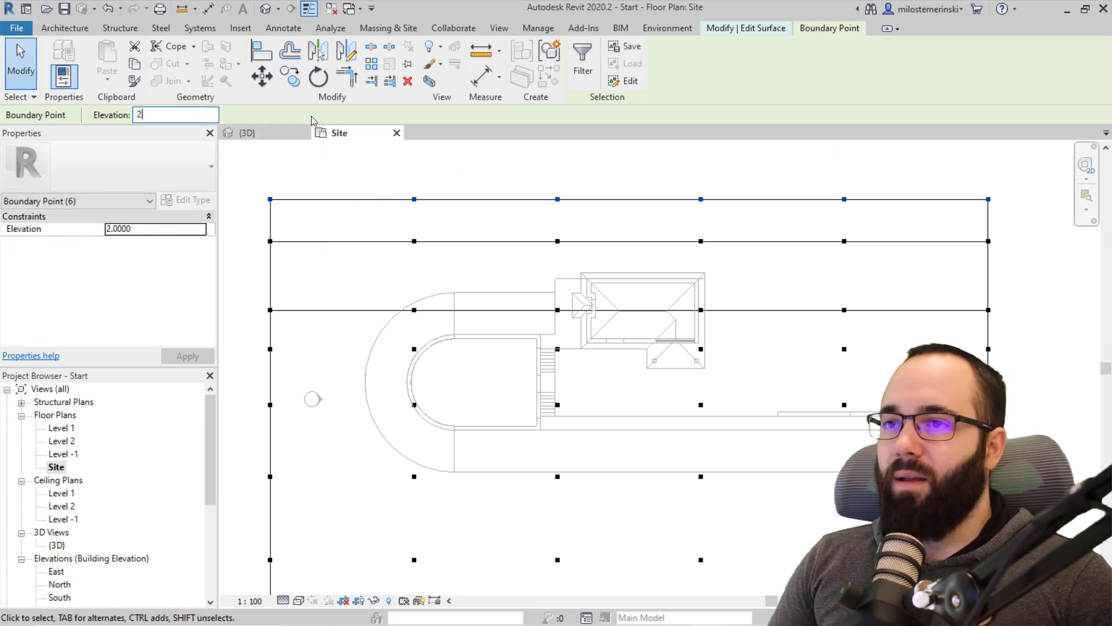
Step: Copy the elevation 2 row about 2.2 m north and set the new row's elevation to 3
{"action": "left_click", "coordinate": [295, 81]}
{"action": "left_click", "coordinate": [368, 228]}
{"action": "left_click", "coordinate": [366, 201]}
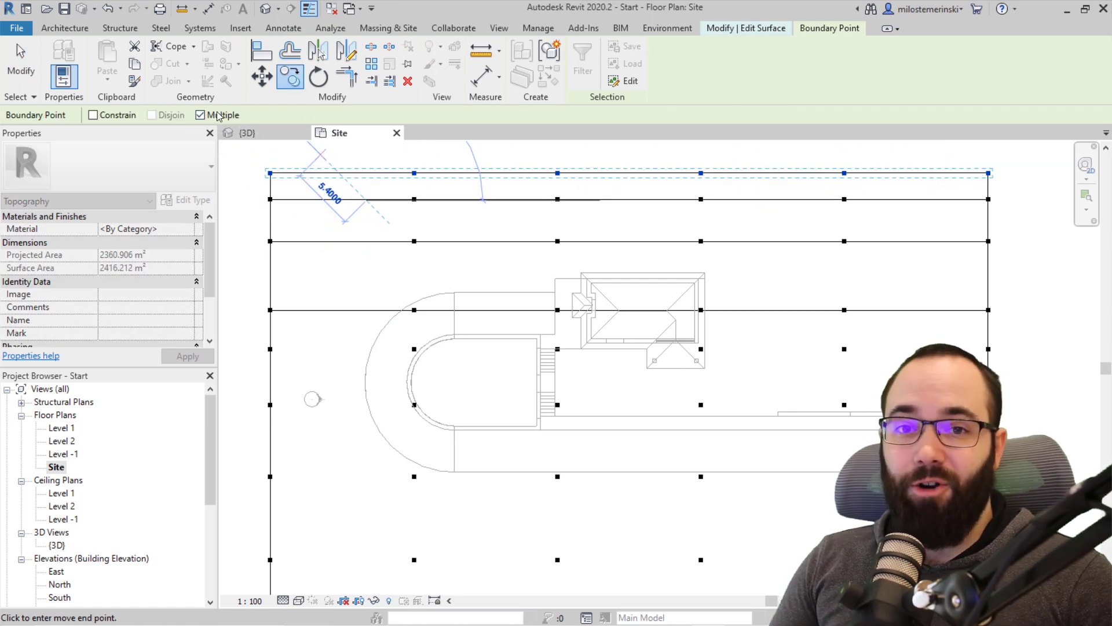
{"action": "key", "text": "Escape"}
{"action": "left_click_drag", "start_coordinate": [162, 115], "coordinate": [62, 119]}
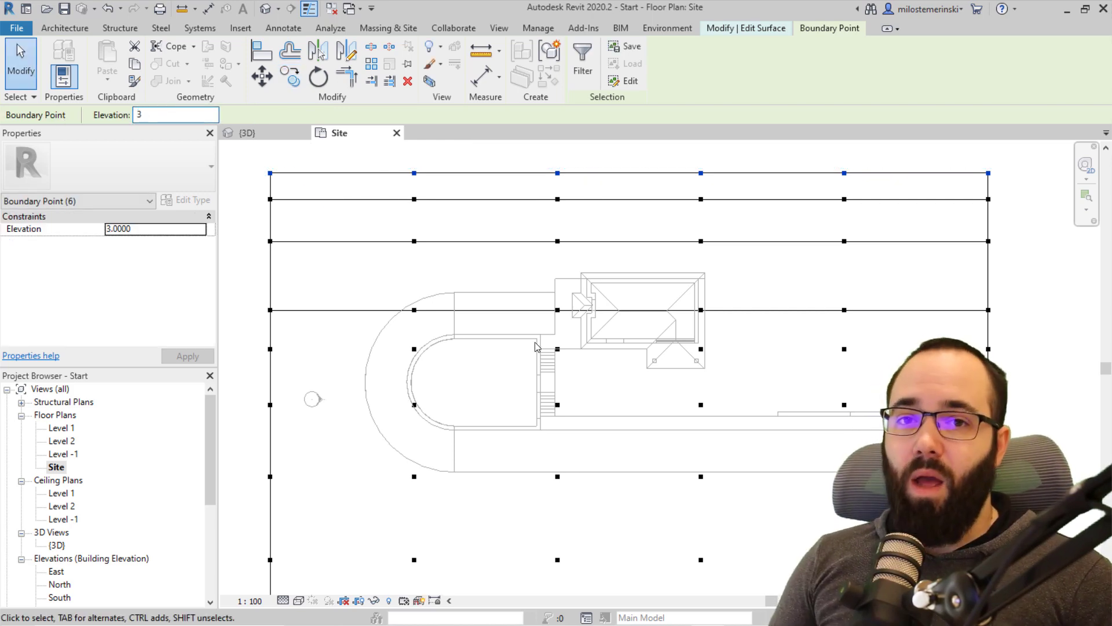
Step: Copy the elevation 3 row about 7 m north and set the new row's elevation to 4
{"action": "middle_click_drag", "start_coordinate": [534, 344], "coordinate": [523, 428]}
{"action": "left_click", "coordinate": [297, 81]}
{"action": "left_click", "coordinate": [436, 219]}
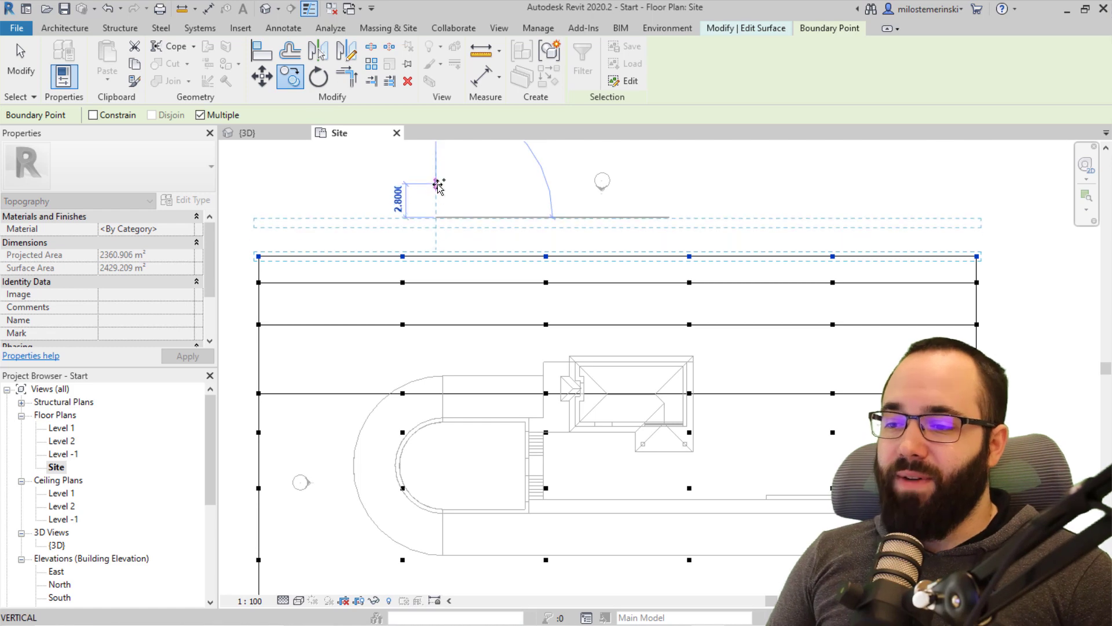
{"action": "middle_click_drag", "start_coordinate": [447, 172], "coordinate": [447, 222]}
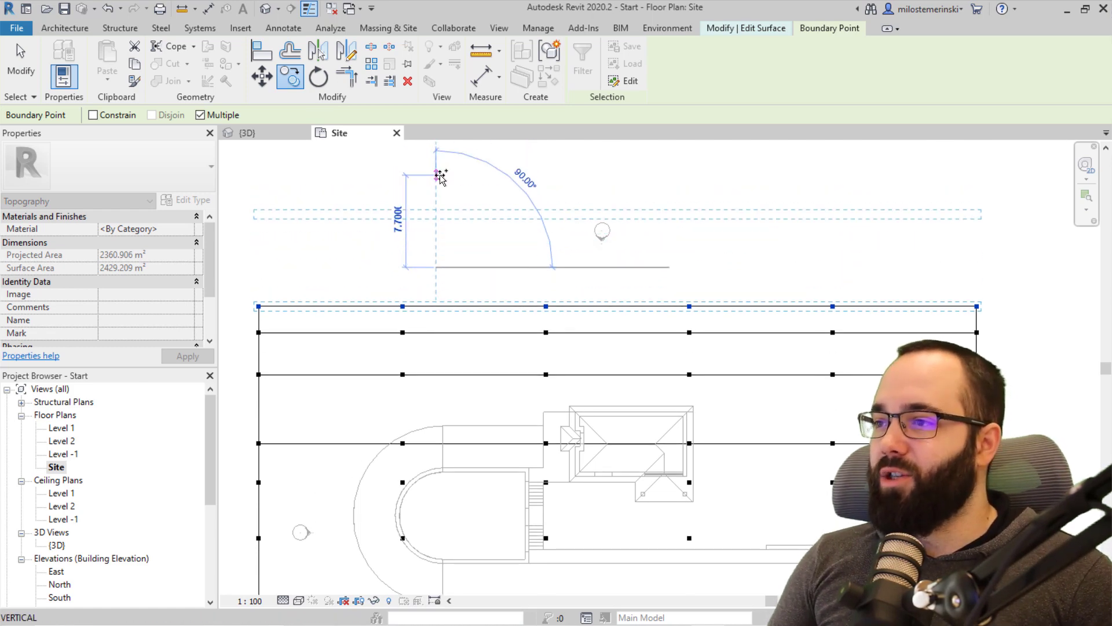
{"action": "left_click", "coordinate": [438, 186]}
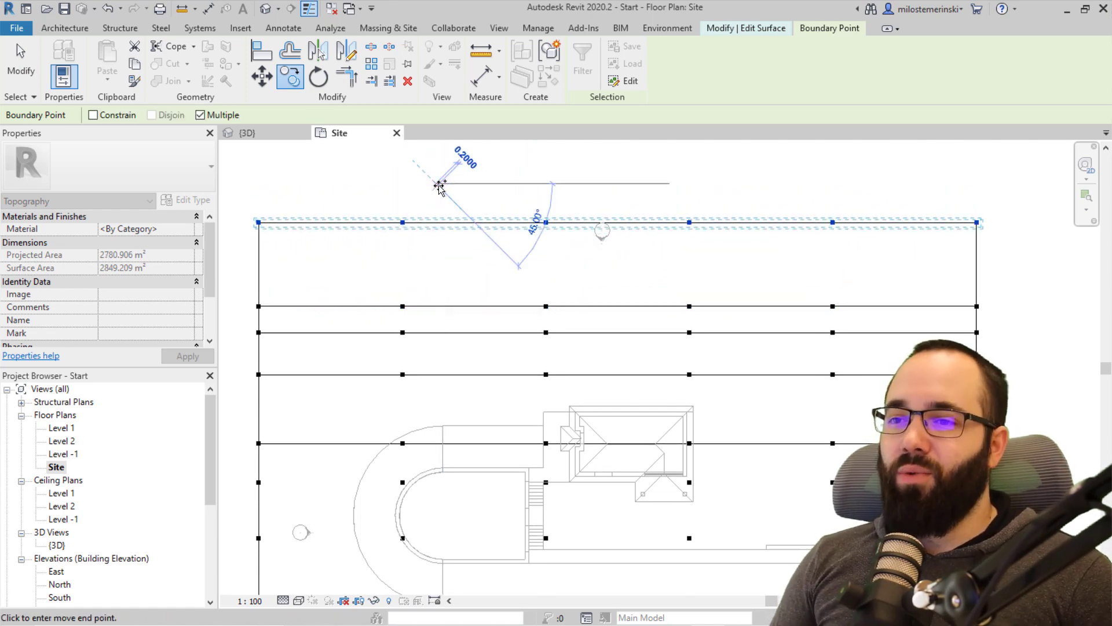
{"action": "key", "text": "Escape"}
{"action": "left_click", "coordinate": [198, 118]}
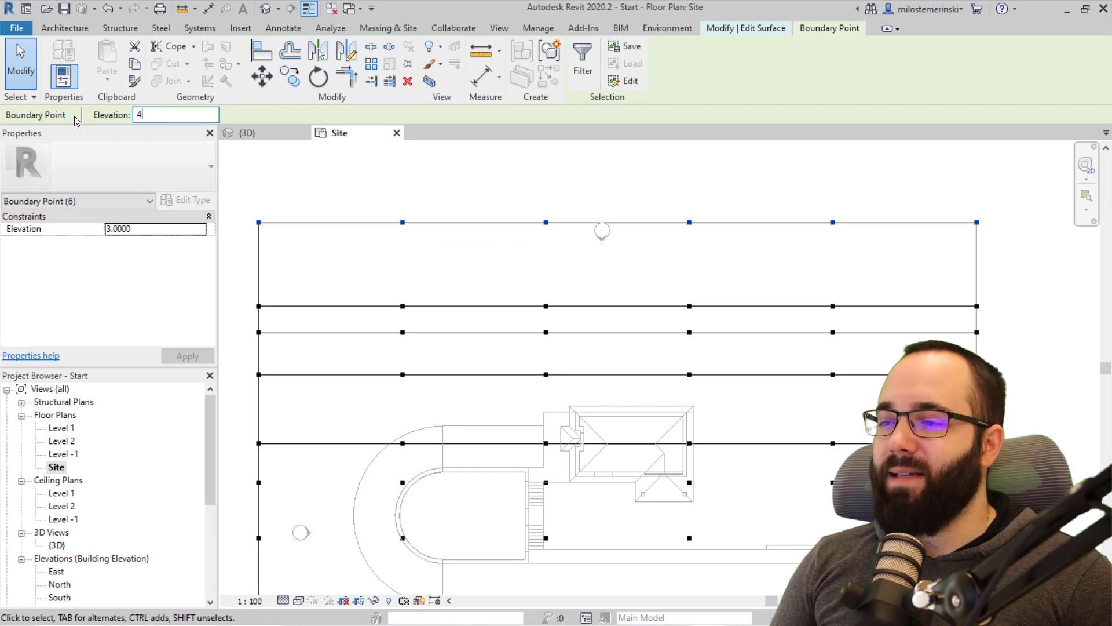
Step: Finish the surface edit to create the toposurface from the placed rows of points
{"action": "left_click", "coordinate": [741, 32]}
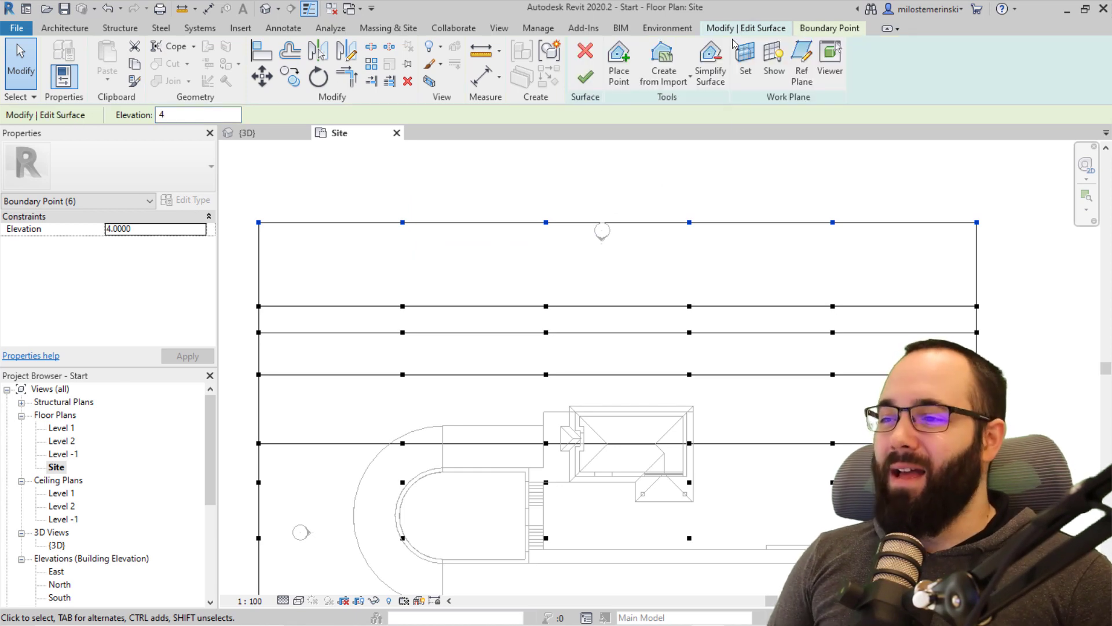
{"action": "left_click", "coordinate": [587, 79]}
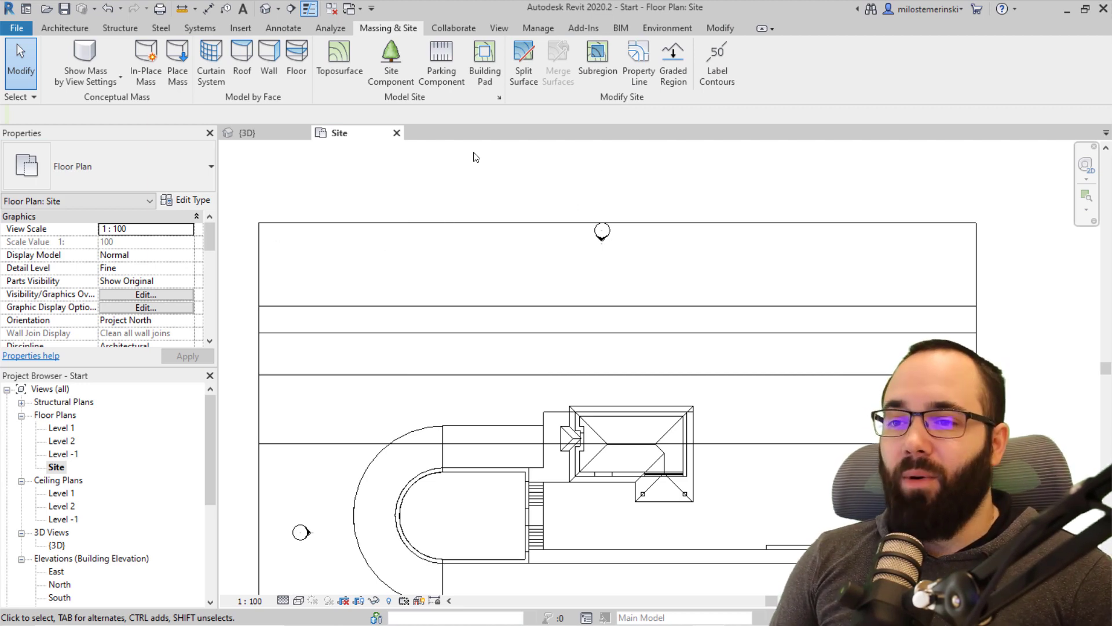
{"action": "middle_click_drag", "start_coordinate": [508, 344], "coordinate": [504, 268]}
{"action": "scroll", "coordinate": [566, 369], "scroll_direction": "down", "scroll_amount": 1}
{"action": "middle_click_drag", "start_coordinate": [626, 416], "coordinate": [611, 379]}
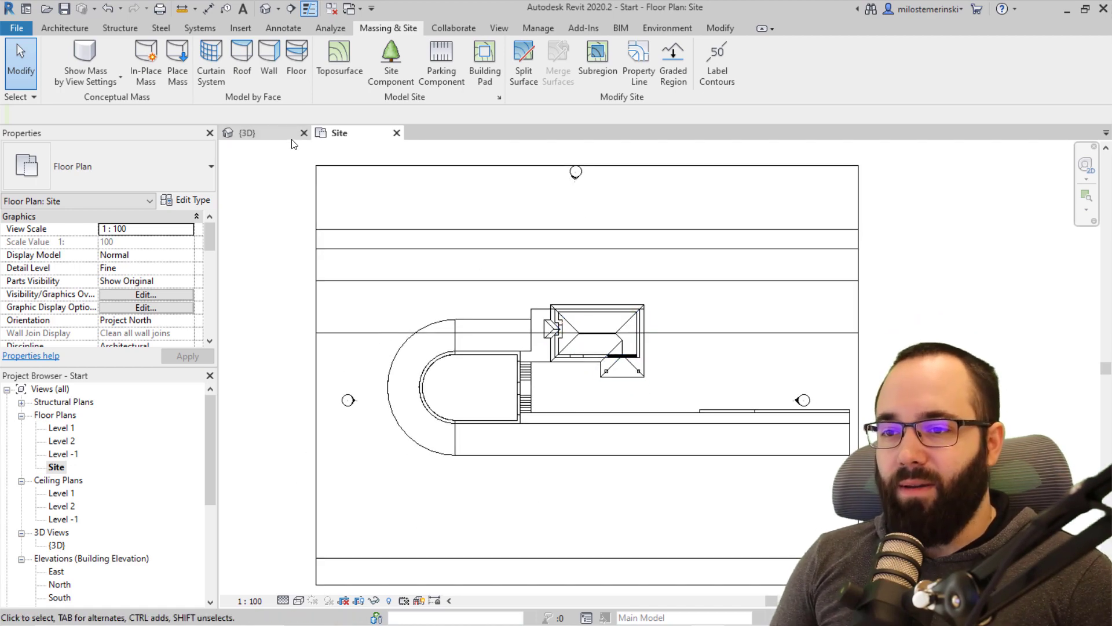
Step: Examine the terrain around the house, stairs and retaining walls in the 3D view, and return to the Site floor plan
{"action": "left_click", "coordinate": [273, 133]}
{"action": "middle_click_drag", "start_coordinate": [691, 415], "coordinate": [674, 452], "text": "shift"}
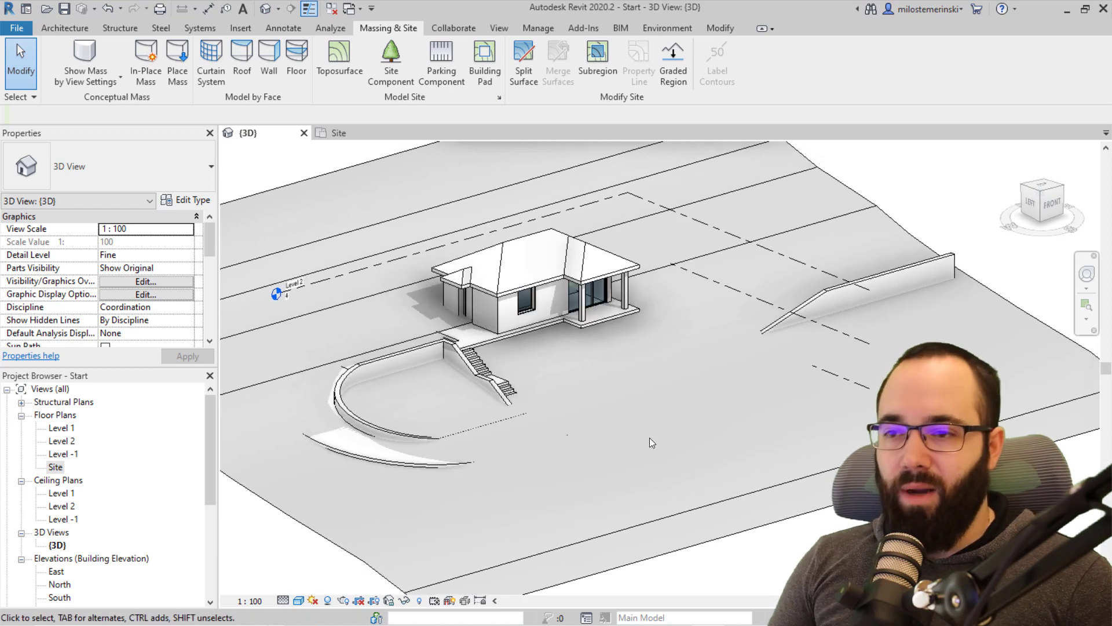
{"action": "middle_click_drag", "start_coordinate": [659, 411], "coordinate": [690, 389], "text": "shift"}
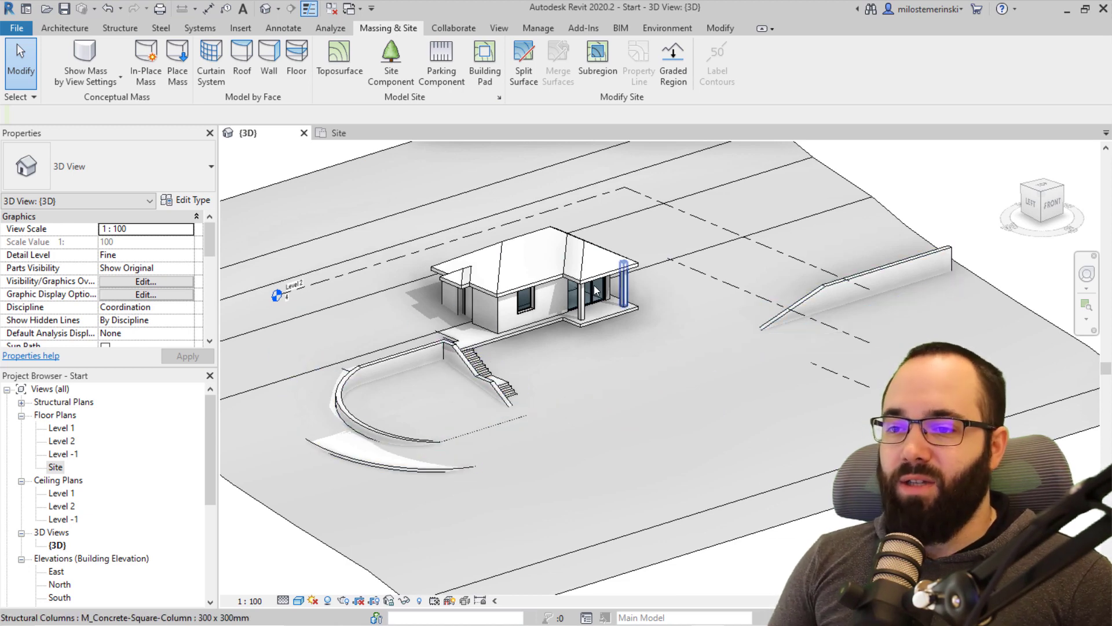
{"action": "left_click", "coordinate": [348, 133]}
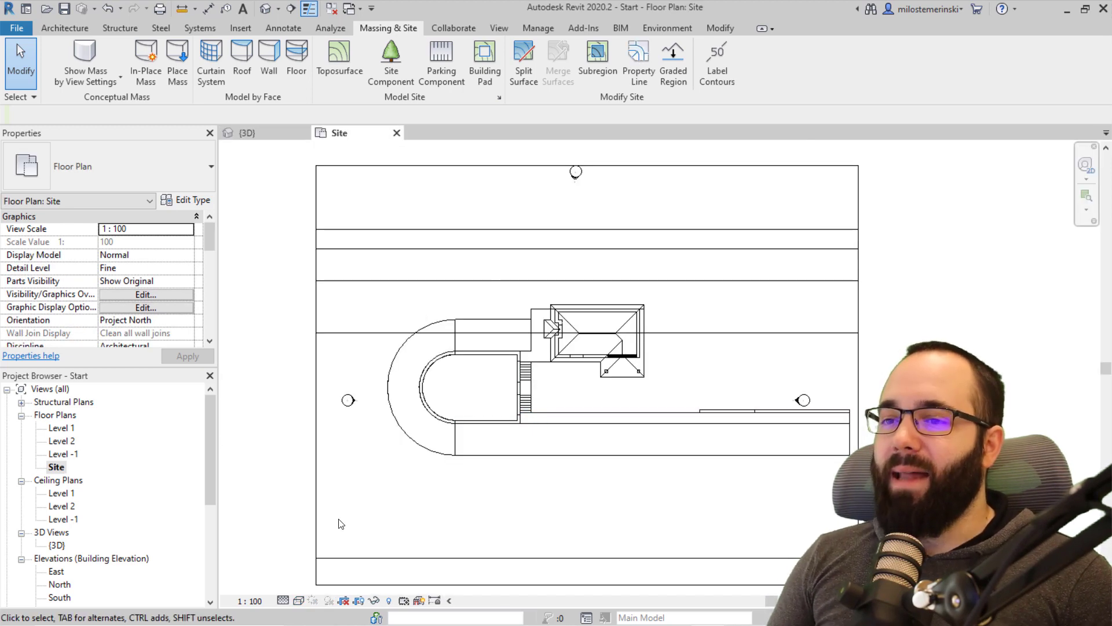
Step: Switch the Site plan's visual style to Hidden Line and back to Wireframe
{"action": "left_click", "coordinate": [298, 602]}
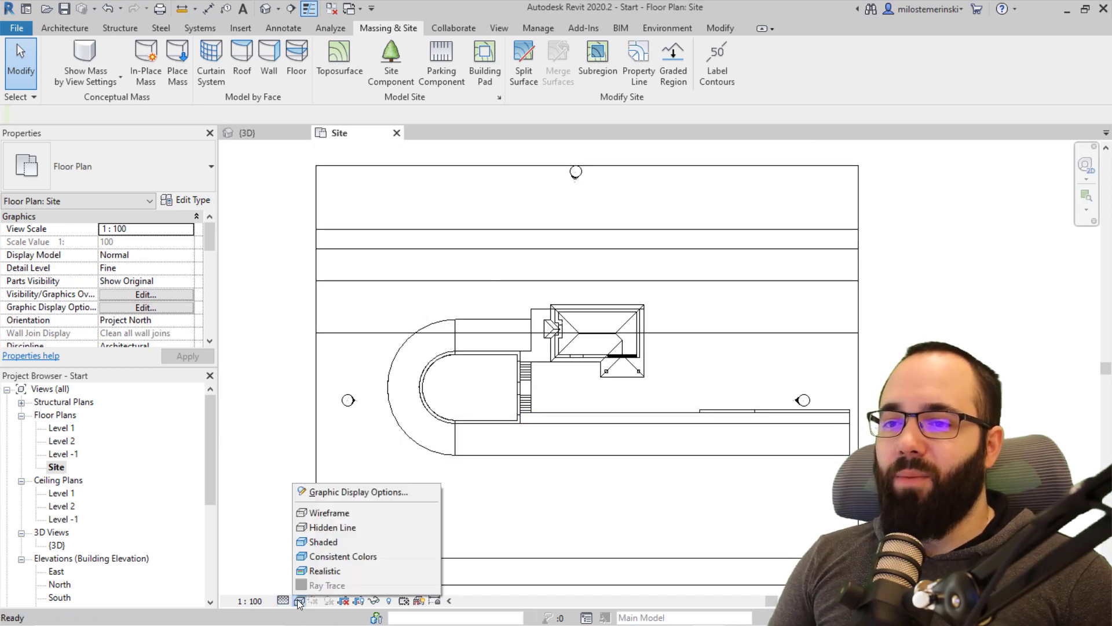
{"action": "left_click", "coordinate": [307, 527]}
{"action": "middle_click_drag", "start_coordinate": [495, 445], "coordinate": [466, 432]}
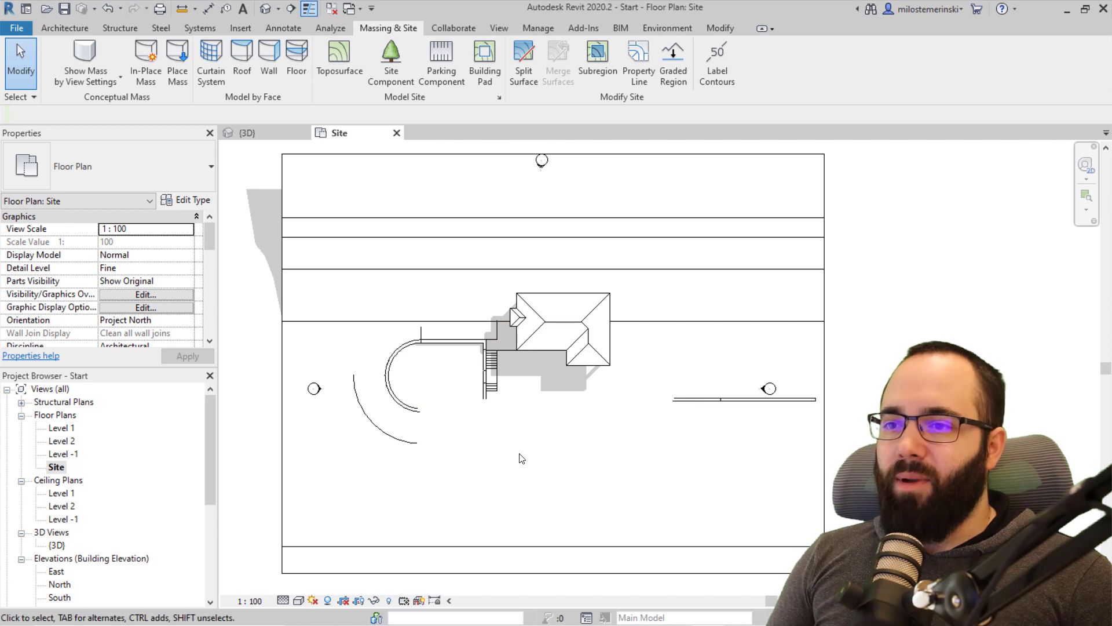
{"action": "left_click", "coordinate": [298, 601]}
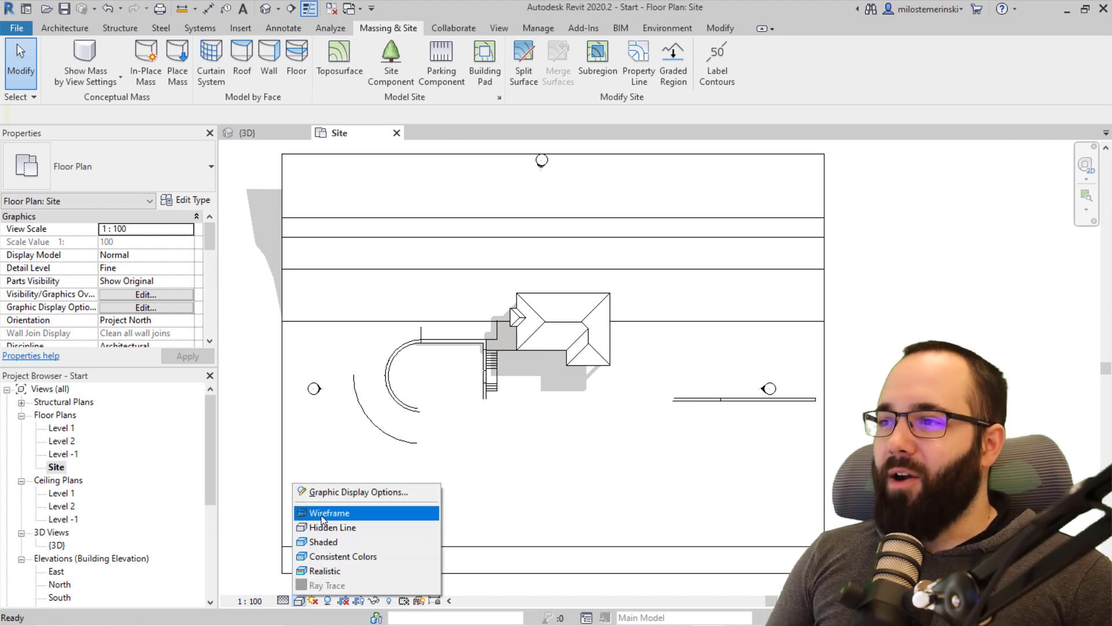
{"action": "left_click", "coordinate": [316, 513]}
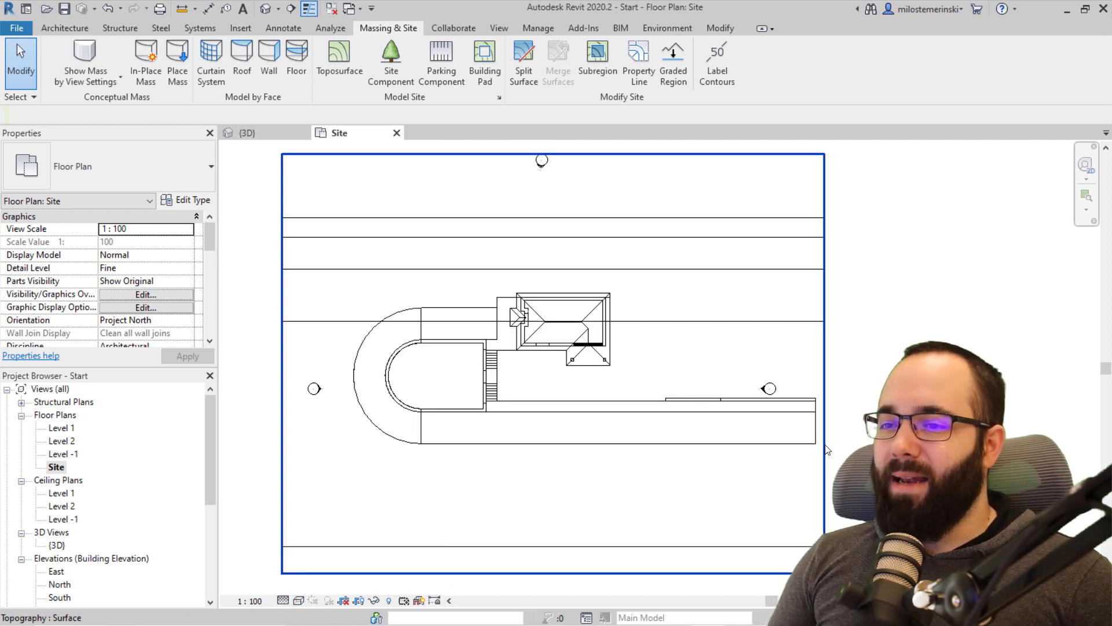
{"action": "left_click", "coordinate": [826, 430]}
{"action": "key", "text": "Escape"}
{"action": "scroll", "coordinate": [507, 464], "scroll_direction": "up", "scroll_amount": 3}
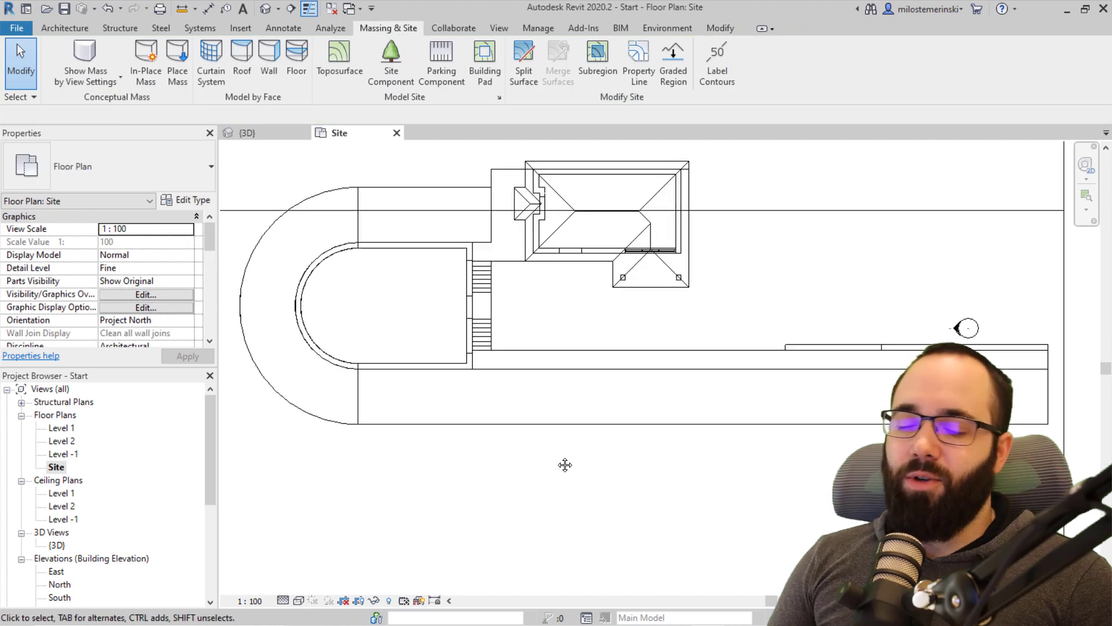
Step: Inspect the road floor and the sloped exterior wall in the 3D view, and check the road's height offset in the Site plan
{"action": "left_click", "coordinate": [248, 133]}
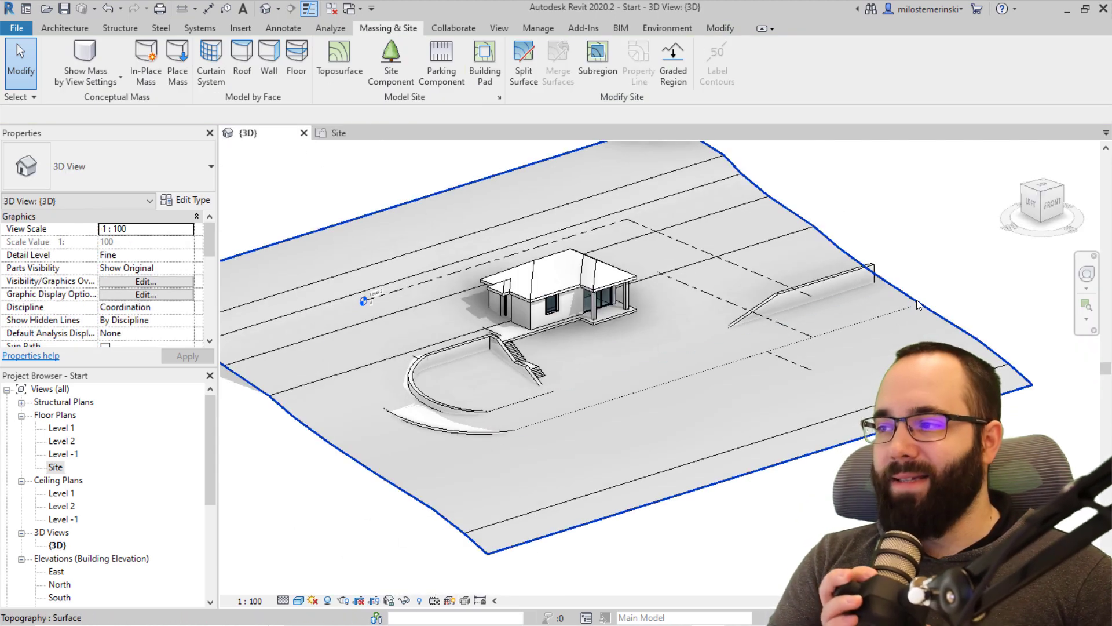
{"action": "left_click", "coordinate": [916, 300]}
{"action": "left_click", "coordinate": [882, 314]}
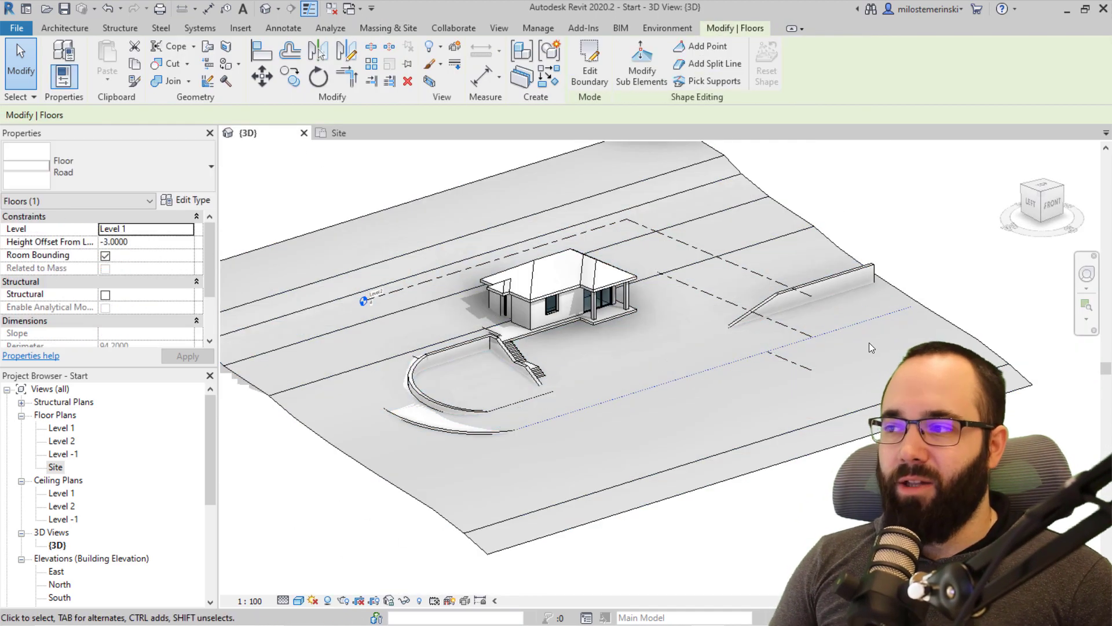
{"action": "left_click", "coordinate": [745, 310]}
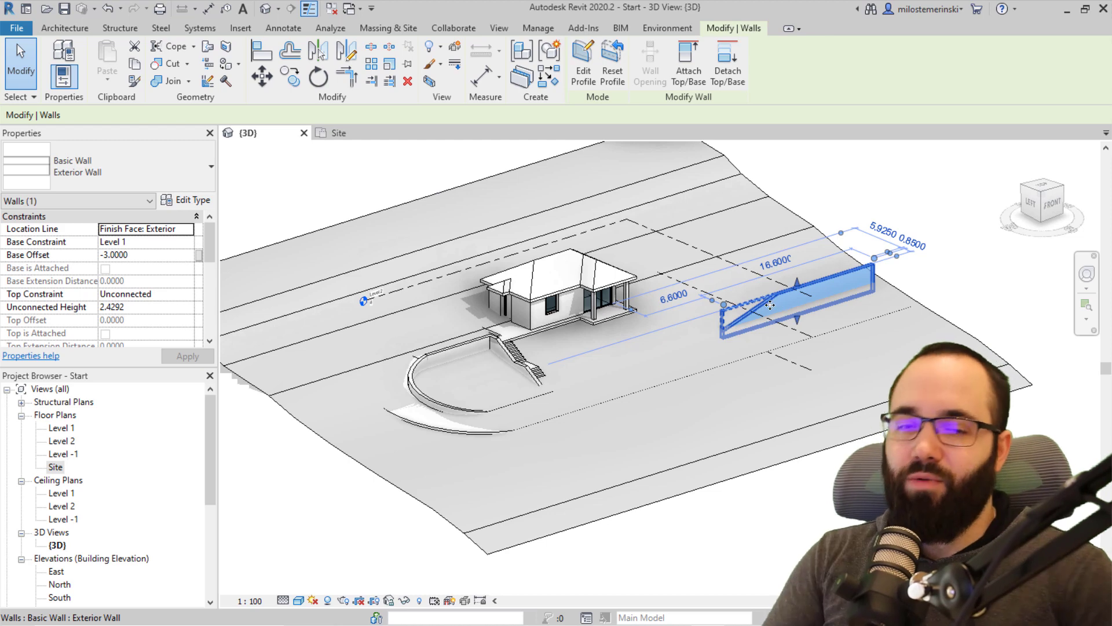
{"action": "left_click", "coordinate": [339, 132]}
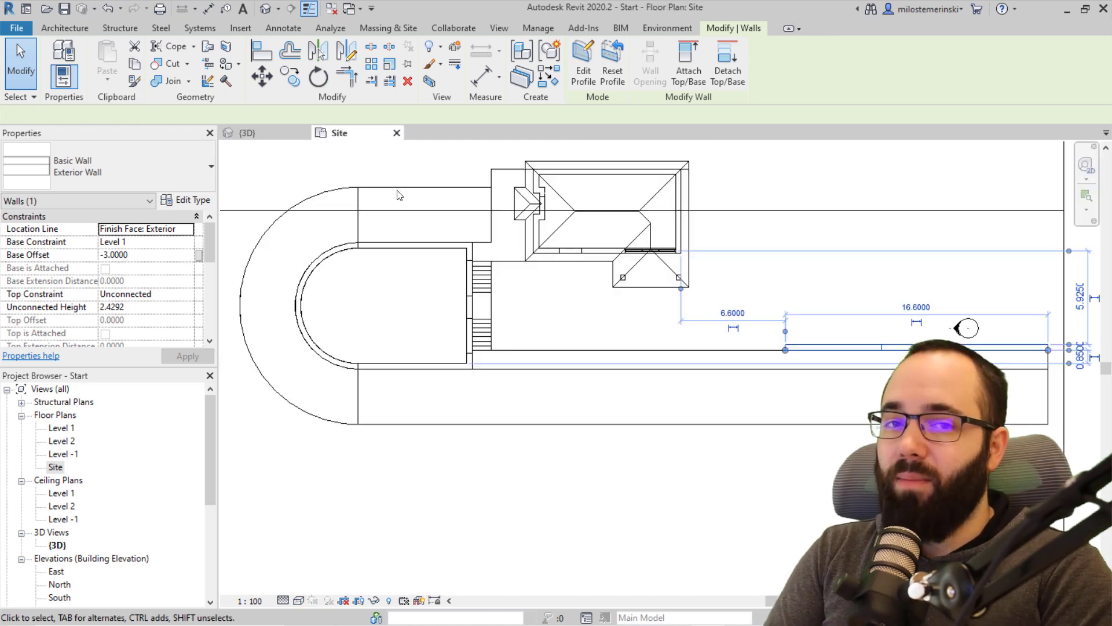
{"action": "key", "text": "Escape"}
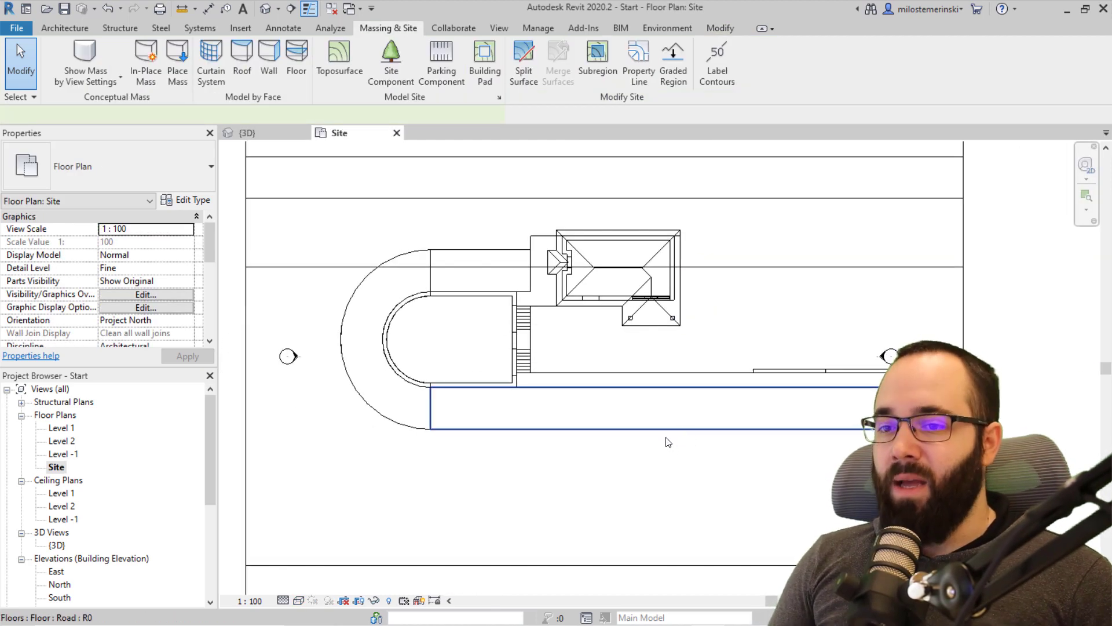
{"action": "left_click", "coordinate": [694, 429]}
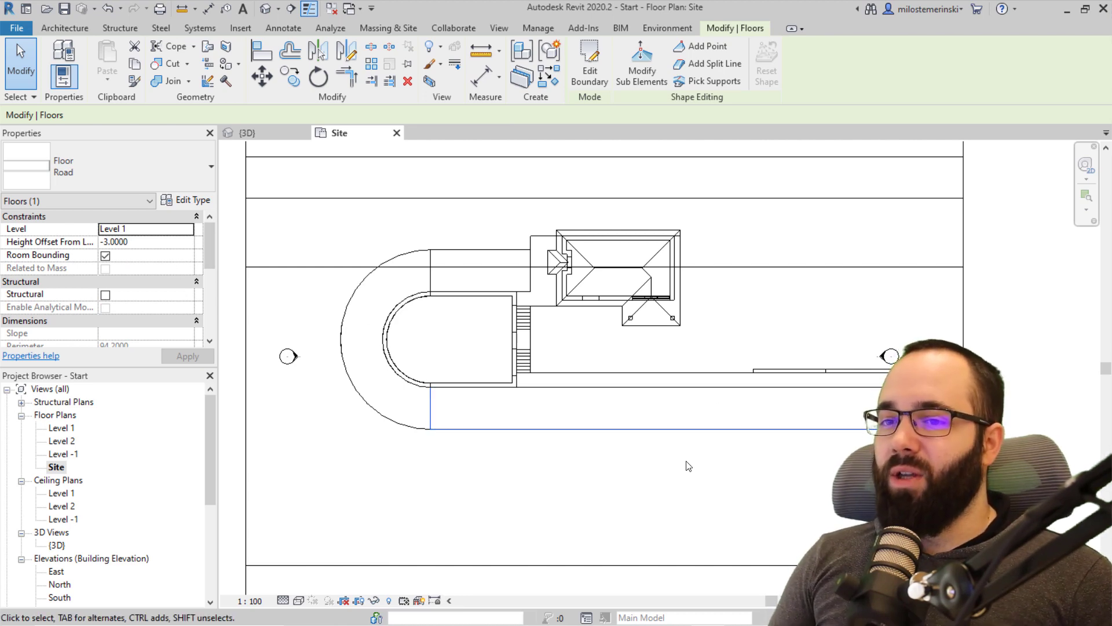
{"action": "key", "text": "Escape"}
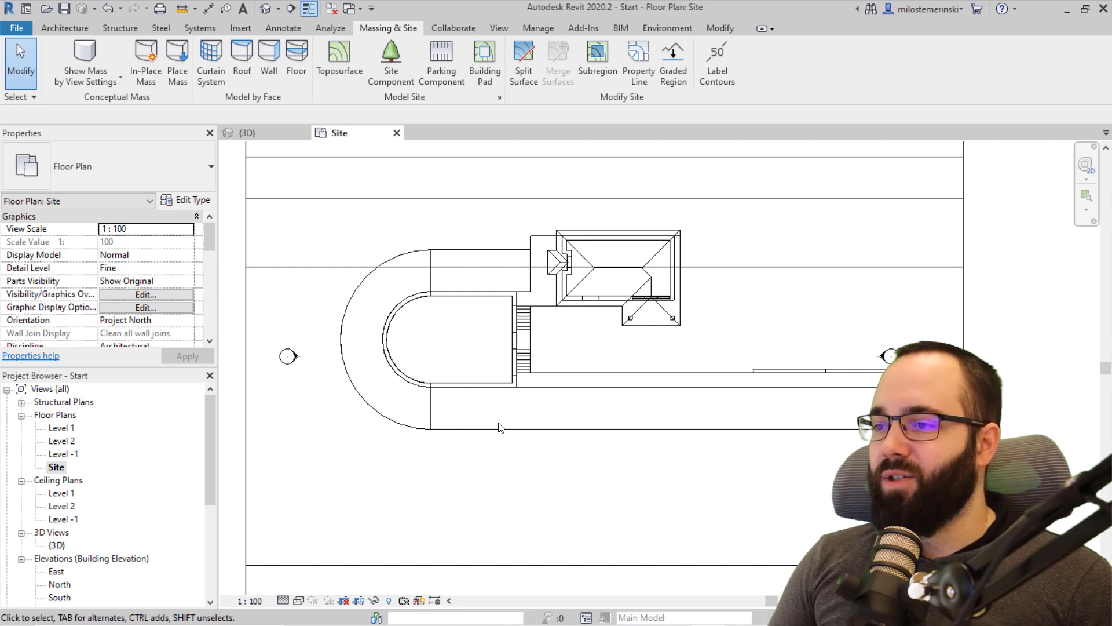
Step: Open the toposurface for point editing in the Site plan
{"action": "left_click", "coordinate": [964, 326]}
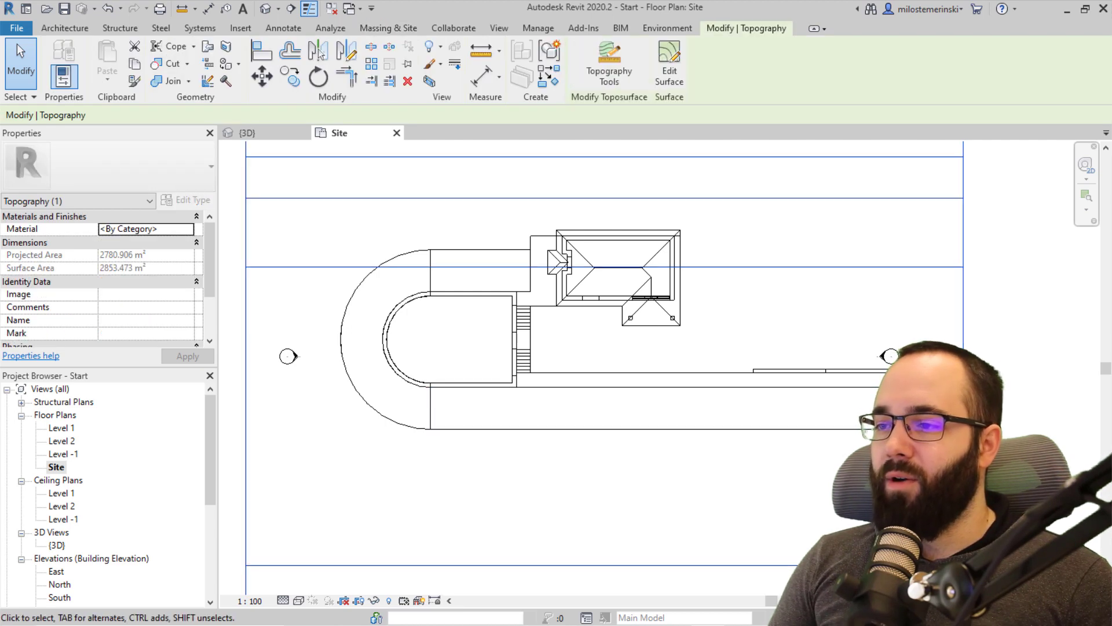
{"action": "scroll", "coordinate": [813, 347], "scroll_direction": "down", "scroll_amount": 1}
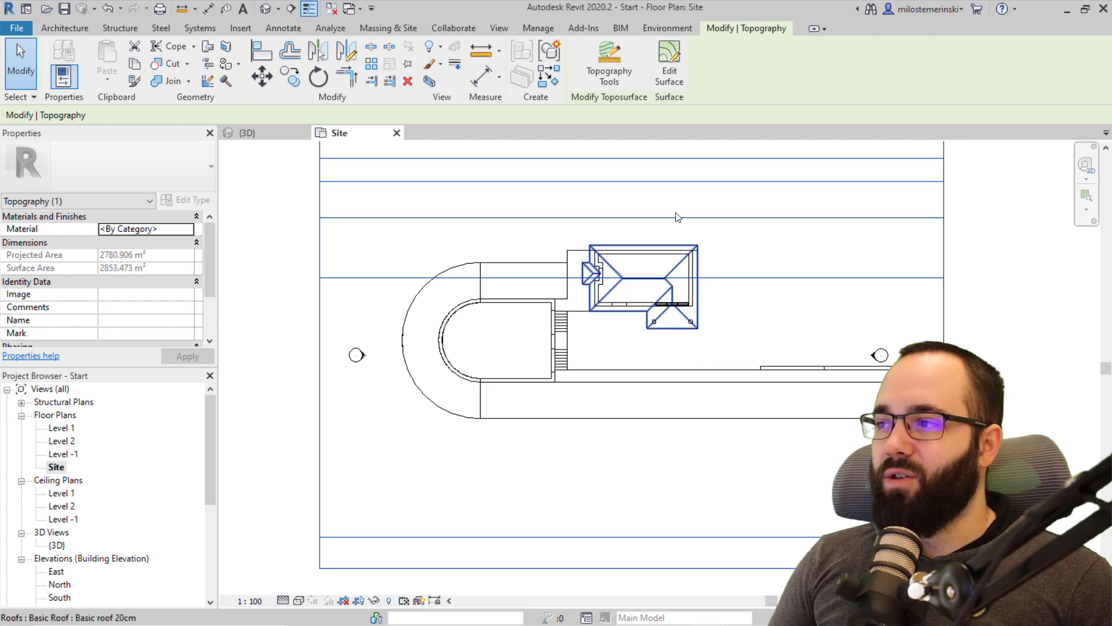
{"action": "left_click", "coordinate": [669, 82]}
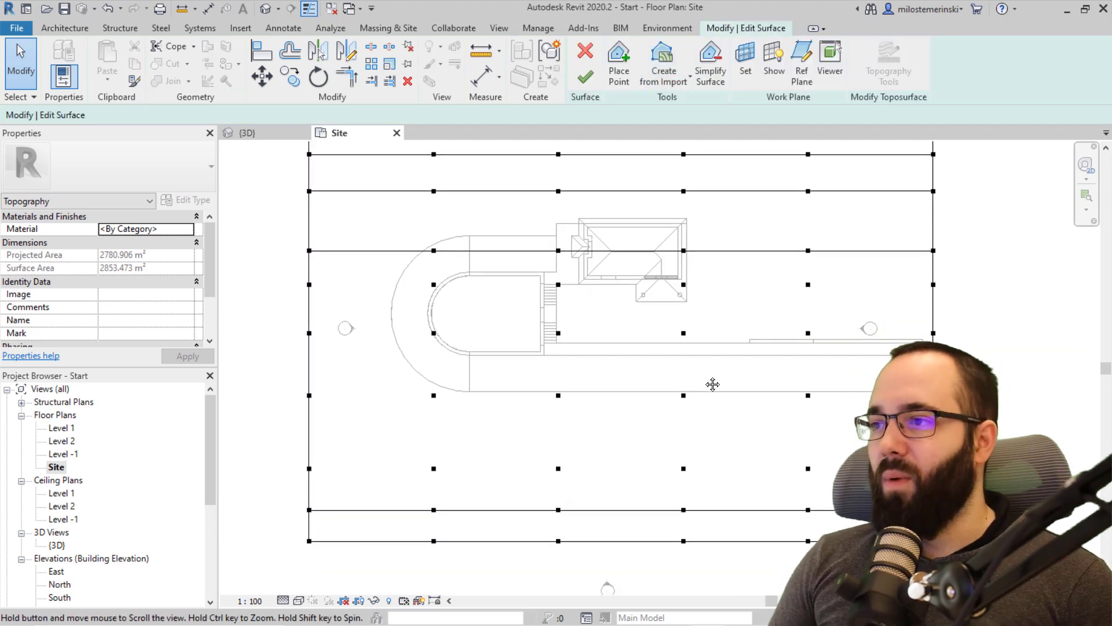
{"action": "scroll", "coordinate": [715, 390], "scroll_direction": "up", "scroll_amount": 2}
{"action": "middle_click_drag", "start_coordinate": [600, 393], "coordinate": [504, 383]}
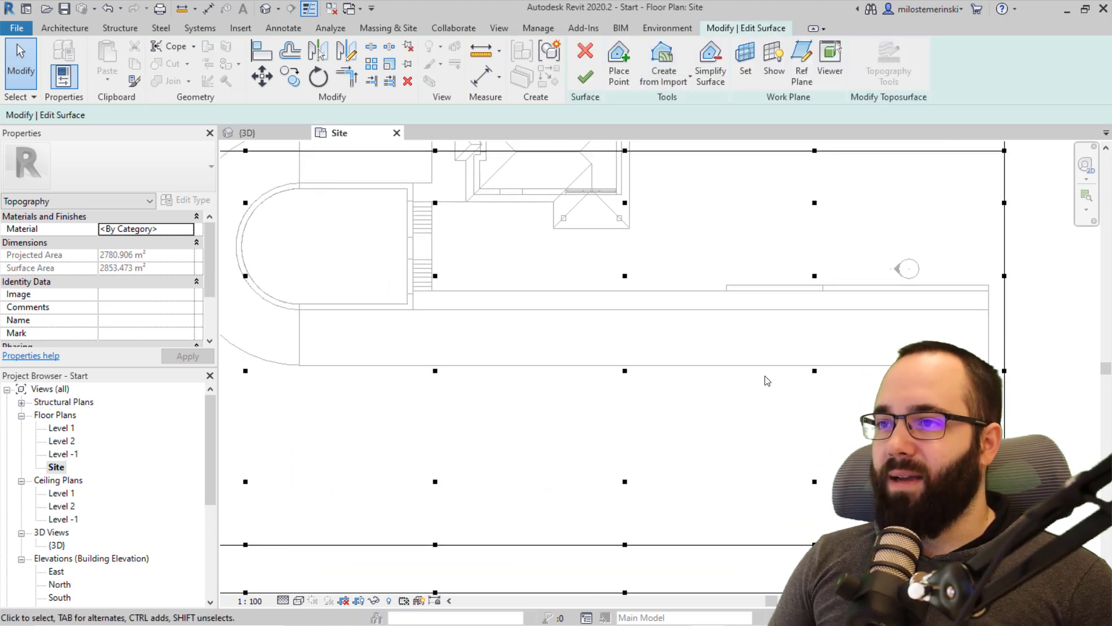
Step: Move the row of five points just south of the road onto the road's south edge and set its elevation to -3.1
{"action": "left_click_drag", "start_coordinate": [335, 359], "coordinate": [241, 369]}
{"action": "middle_click_drag", "start_coordinate": [245, 393], "coordinate": [263, 386]}
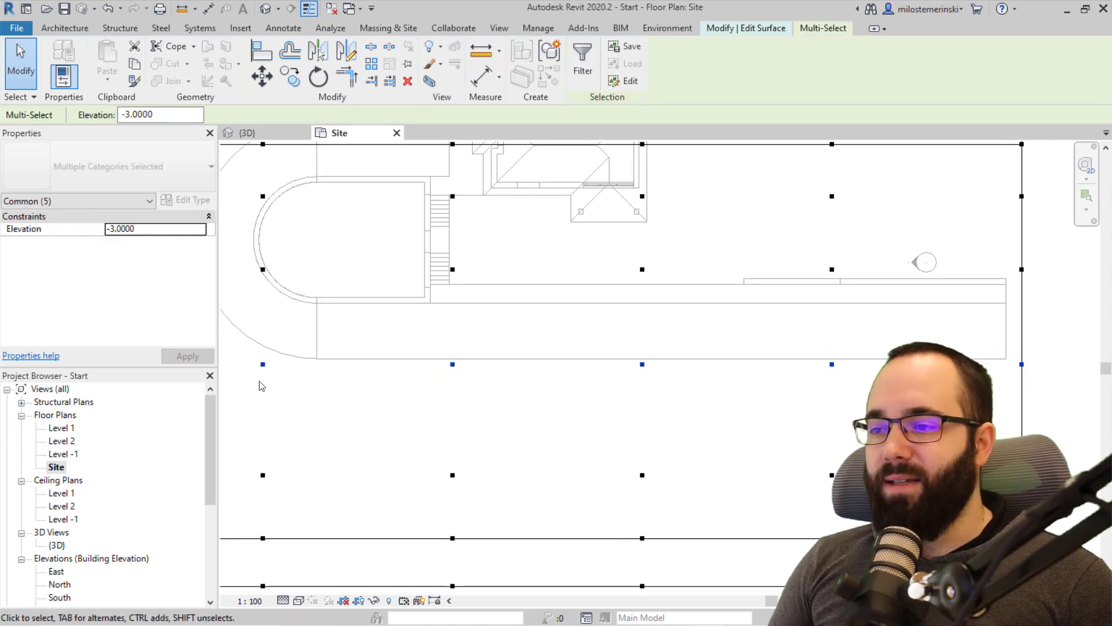
{"action": "left_click", "coordinate": [262, 76]}
{"action": "scroll", "coordinate": [457, 348], "scroll_direction": "up", "scroll_amount": 5}
{"action": "left_click", "coordinate": [451, 358]}
{"action": "left_click", "coordinate": [451, 336]}
{"action": "scroll", "coordinate": [525, 385], "scroll_direction": "down", "scroll_amount": 3}
{"action": "middle_click_drag", "start_coordinate": [525, 385], "coordinate": [465, 390]}
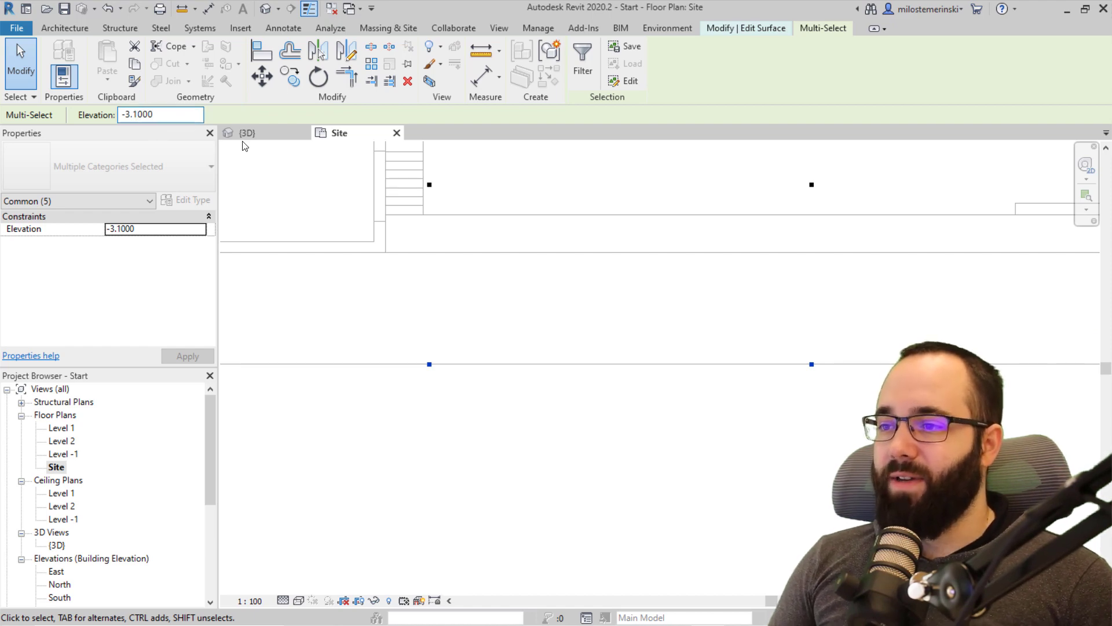
Step: Finish the surface edit and check the terrain along the road in the 3D view
{"action": "left_click", "coordinate": [724, 29]}
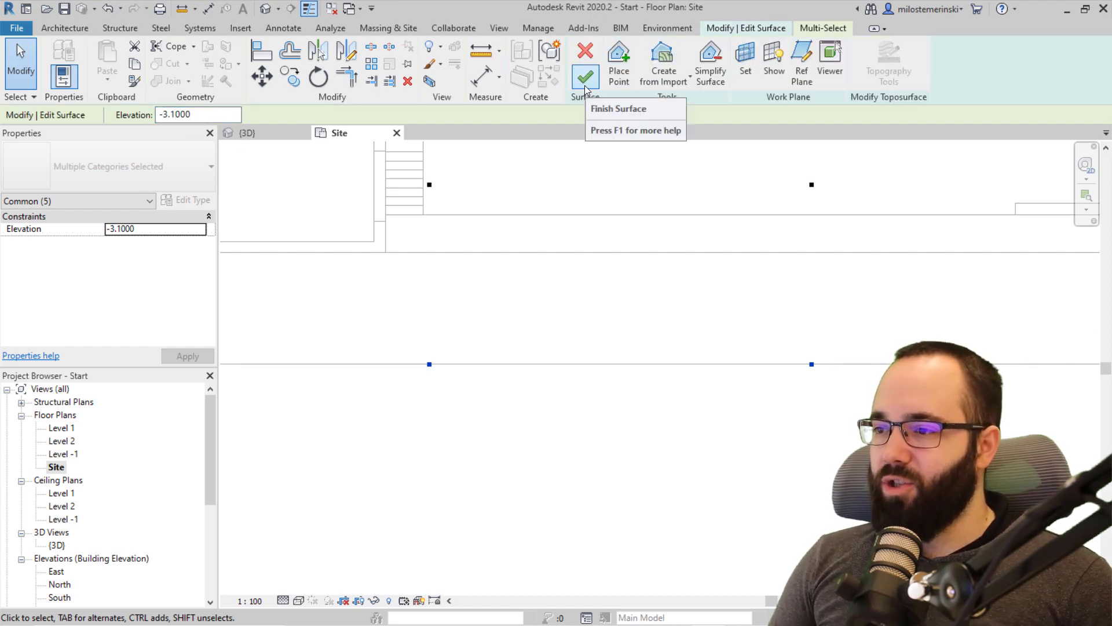
{"action": "left_click", "coordinate": [605, 75]}
{"action": "left_click", "coordinate": [247, 133]}
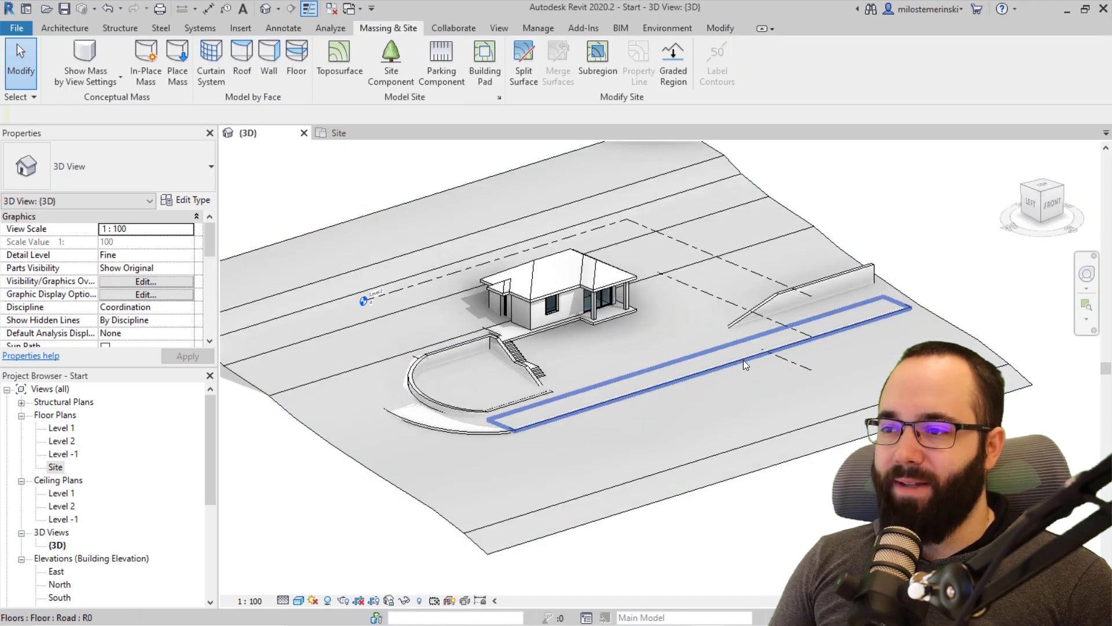
{"action": "scroll", "coordinate": [677, 374], "scroll_direction": "up", "scroll_amount": 5}
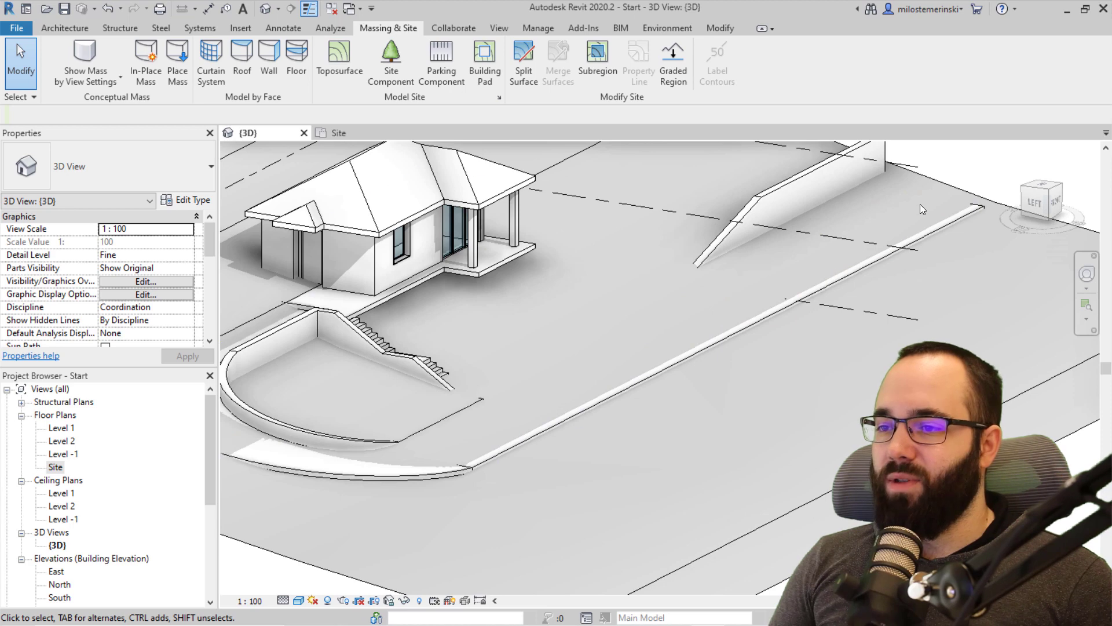
Step: Return to the Site plan and reopen the toposurface for point editing
{"action": "left_click", "coordinate": [339, 134]}
{"action": "scroll", "coordinate": [672, 372], "scroll_direction": "down", "scroll_amount": 3}
{"action": "middle_click_drag", "start_coordinate": [738, 406], "coordinate": [614, 378]}
{"action": "left_click", "coordinate": [888, 384]}
{"action": "scroll", "coordinate": [698, 402], "scroll_direction": "down", "scroll_amount": 3}
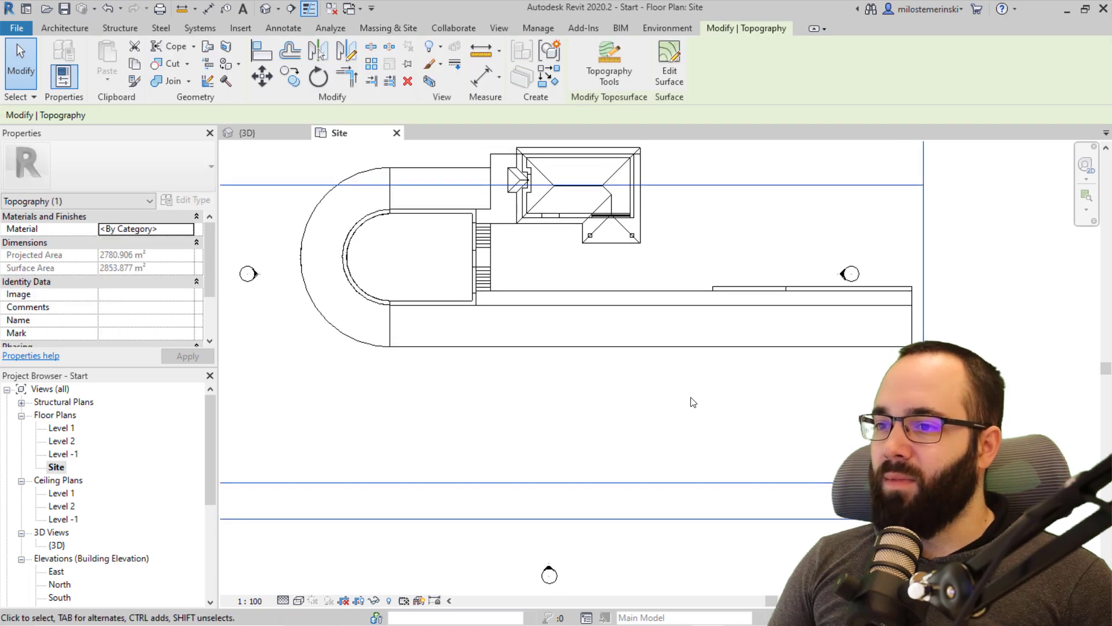
{"action": "left_click", "coordinate": [670, 63]}
{"action": "scroll", "coordinate": [621, 323], "scroll_direction": "up", "scroll_amount": 4}
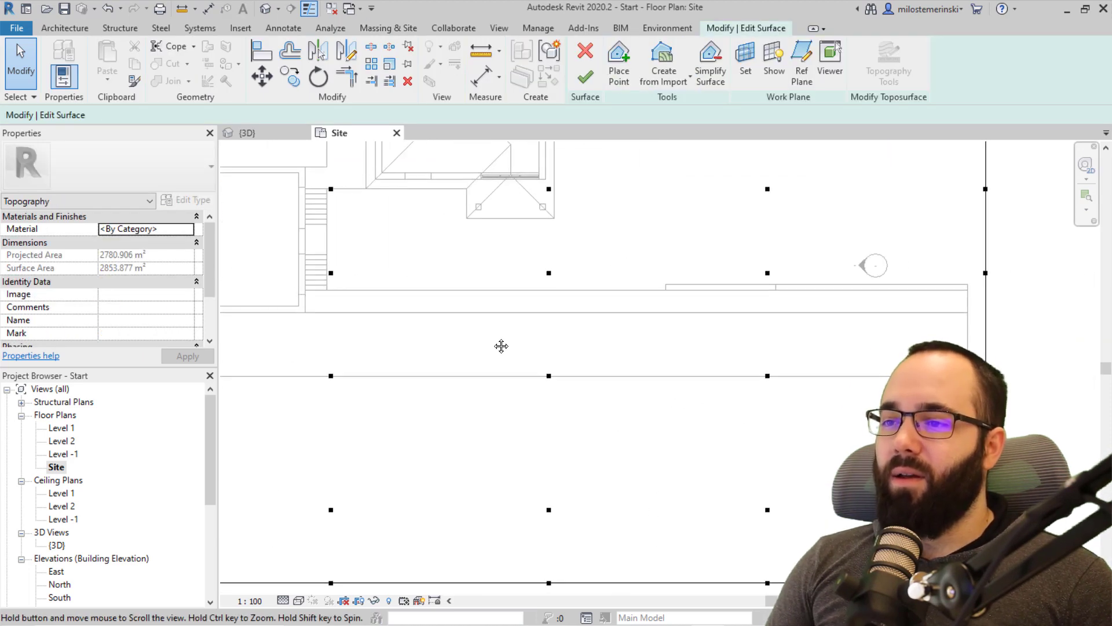
{"action": "left_click_drag", "start_coordinate": [1011, 392], "coordinate": [211, 373]}
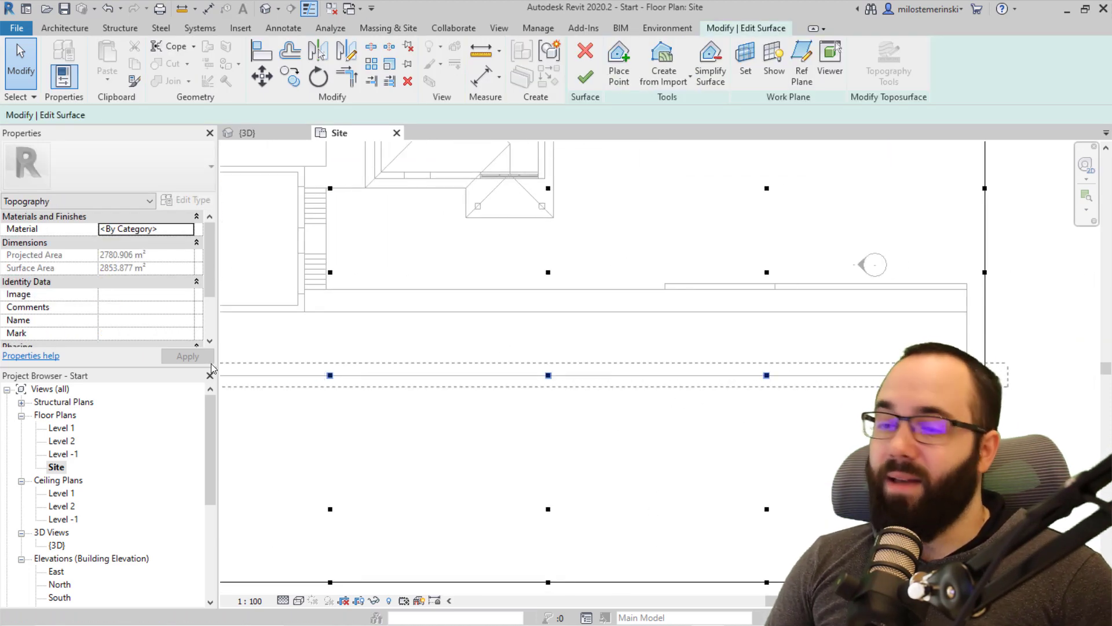
{"action": "middle_click_drag", "start_coordinate": [400, 380], "coordinate": [645, 377]}
{"action": "scroll", "coordinate": [645, 378], "scroll_direction": "down", "scroll_amount": 1}
{"action": "left_click", "coordinate": [737, 419]}
Step: Copy the four eastern points on the road's south edge up to the road's north edge
{"action": "middle_click_drag", "start_coordinate": [822, 435], "coordinate": [705, 420]}
{"action": "scroll", "coordinate": [705, 421], "scroll_direction": "down", "scroll_amount": 1}
{"action": "left_click_drag", "start_coordinate": [1012, 391], "coordinate": [617, 367]}
{"action": "left_click_drag", "start_coordinate": [340, 359], "coordinate": [428, 352]}
{"action": "scroll", "coordinate": [487, 323], "scroll_direction": "up", "scroll_amount": 1}
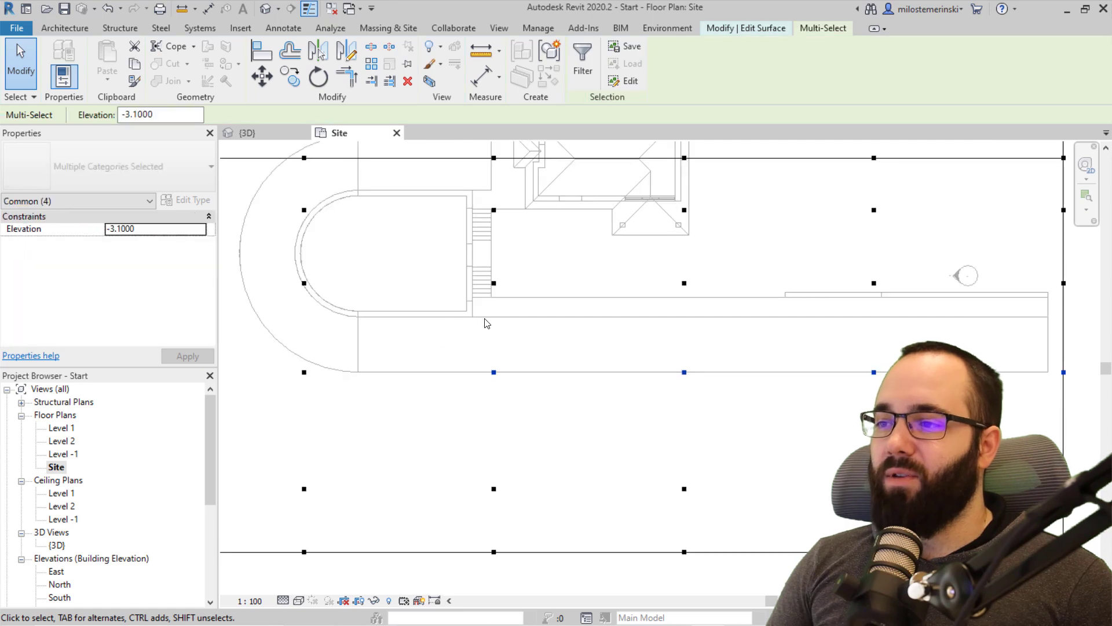
{"action": "left_click", "coordinate": [290, 75]}
{"action": "scroll", "coordinate": [497, 381], "scroll_direction": "up", "scroll_amount": 1}
{"action": "left_click", "coordinate": [498, 379]}
{"action": "left_click", "coordinate": [496, 306]}
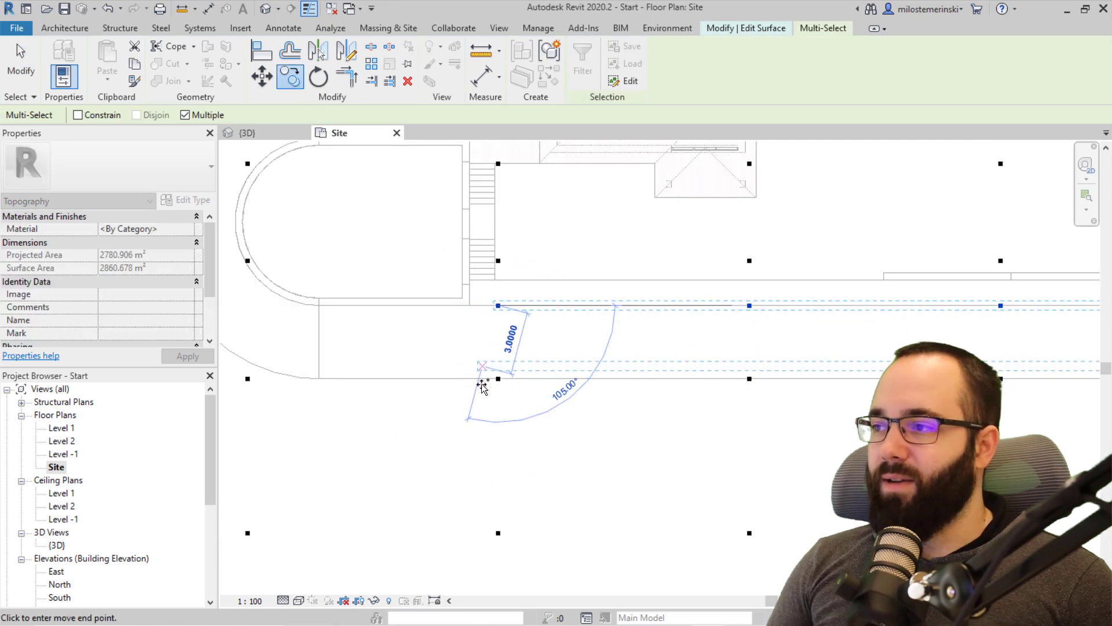
Step: Examine the terrain points along the road, stairs and walkway in the 3D view, and return to the Site plan
{"action": "left_click", "coordinate": [268, 134]}
{"action": "middle_click_drag", "start_coordinate": [693, 391], "coordinate": [667, 435], "text": "shift"}
{"action": "scroll", "coordinate": [472, 374], "scroll_direction": "up", "scroll_amount": 4}
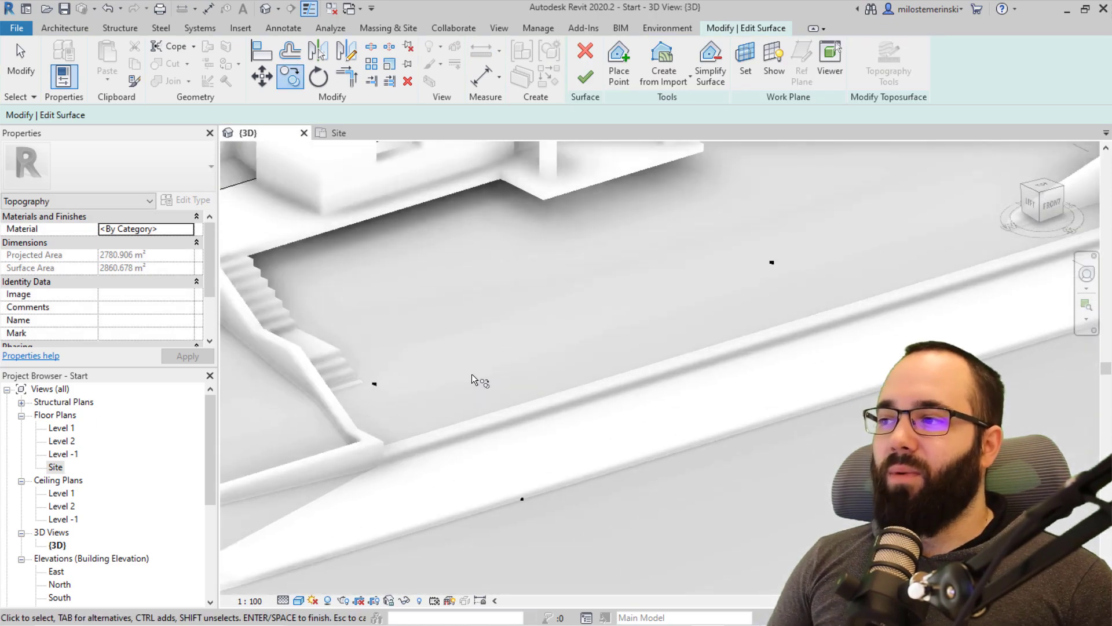
{"action": "scroll", "coordinate": [496, 418], "scroll_direction": "down", "scroll_amount": 1}
{"action": "middle_click_drag", "start_coordinate": [498, 428], "coordinate": [387, 460]}
{"action": "middle_click_drag", "start_coordinate": [545, 380], "coordinate": [464, 424], "text": "shift"}
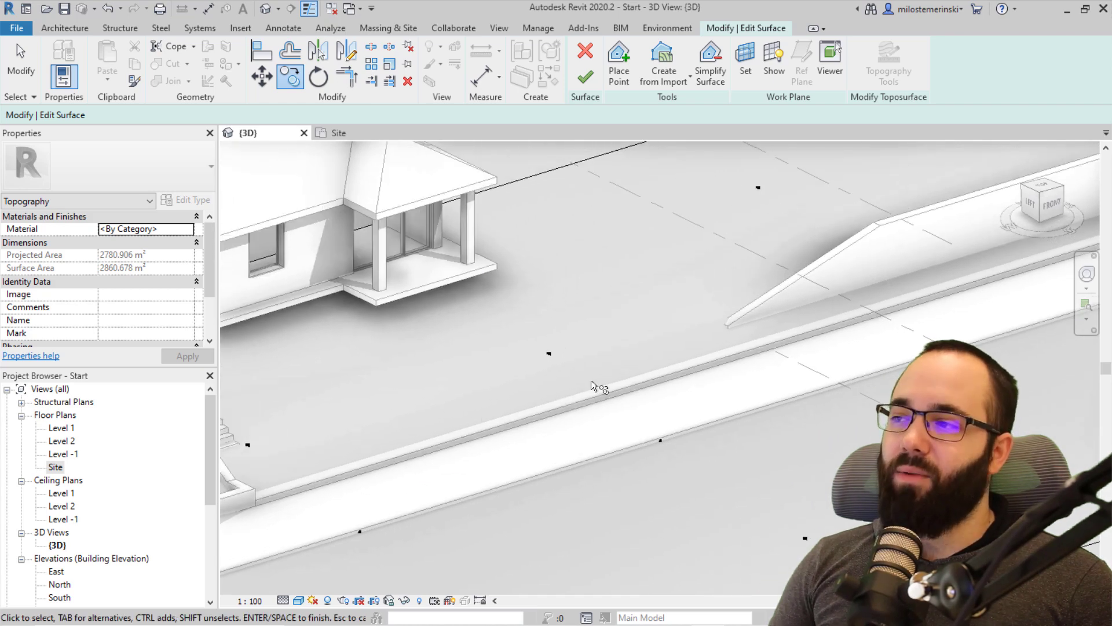
{"action": "left_click", "coordinate": [338, 132]}
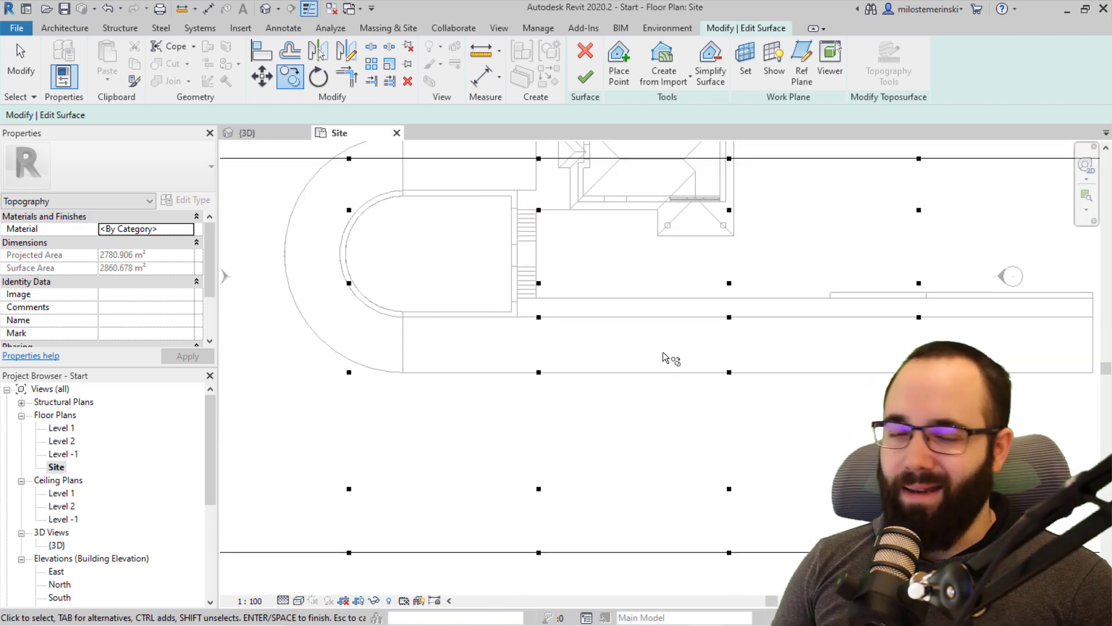
{"action": "middle_click_drag", "start_coordinate": [665, 359], "coordinate": [447, 365]}
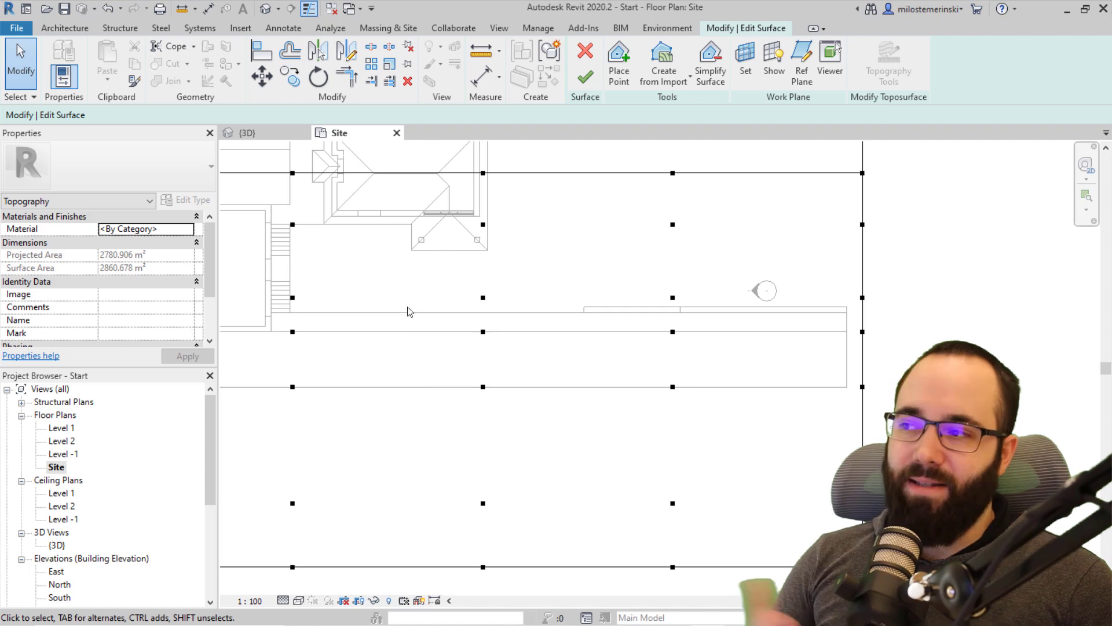
Step: Finish the surface edit and check the height offset of the narrow floor strip along the road's north edge
{"action": "left_click", "coordinate": [585, 78]}
{"action": "middle_click_drag", "start_coordinate": [442, 260], "coordinate": [564, 254]}
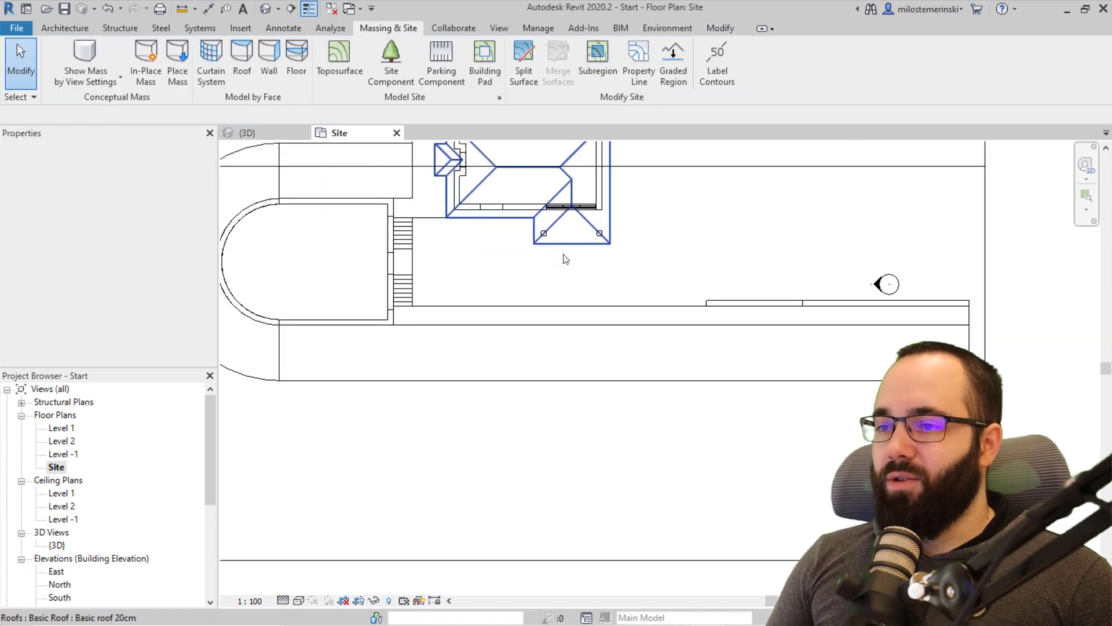
{"action": "left_click", "coordinate": [487, 314]}
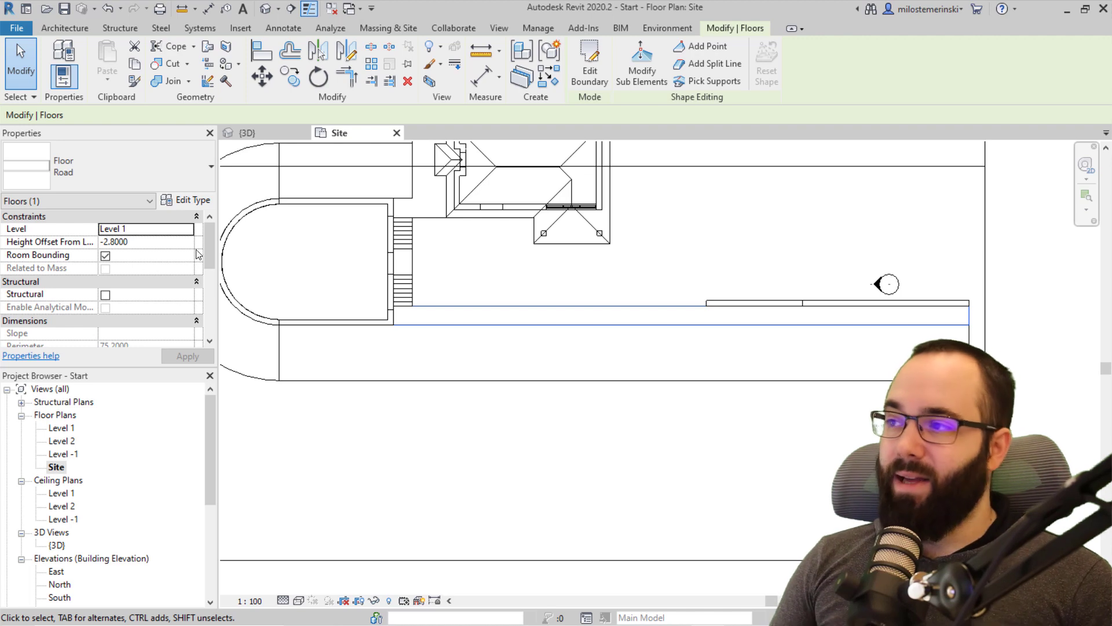
{"action": "left_click", "coordinate": [511, 356]}
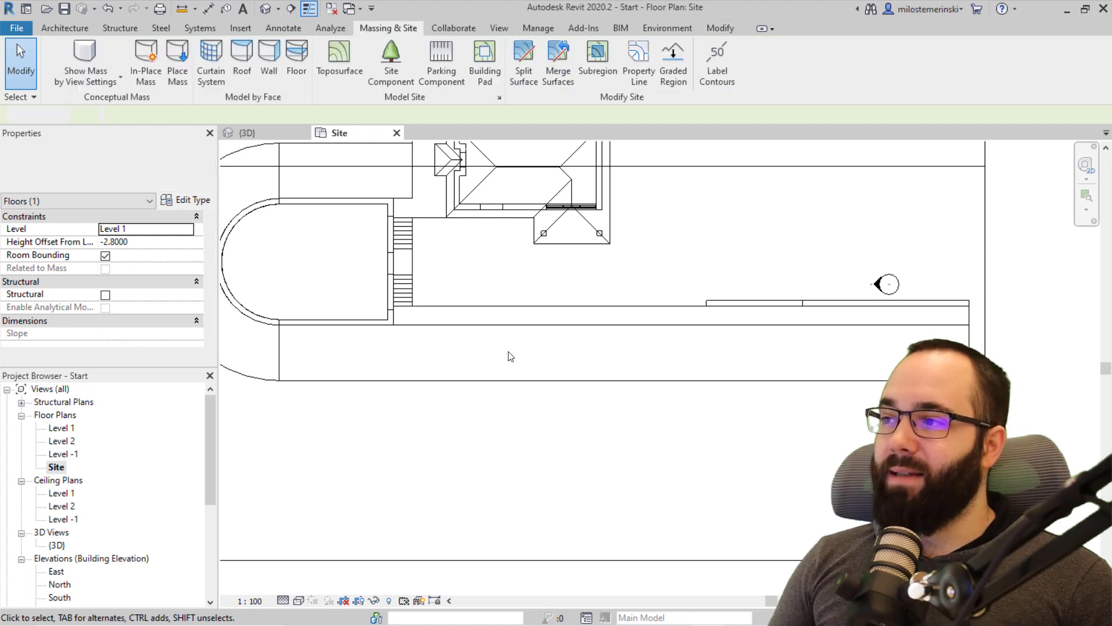
Step: Reopen the surface edit, copy the four points on the road's north edge 1.2 m north, and set the copied row's elevation to -2.9
{"action": "left_click", "coordinate": [987, 257]}
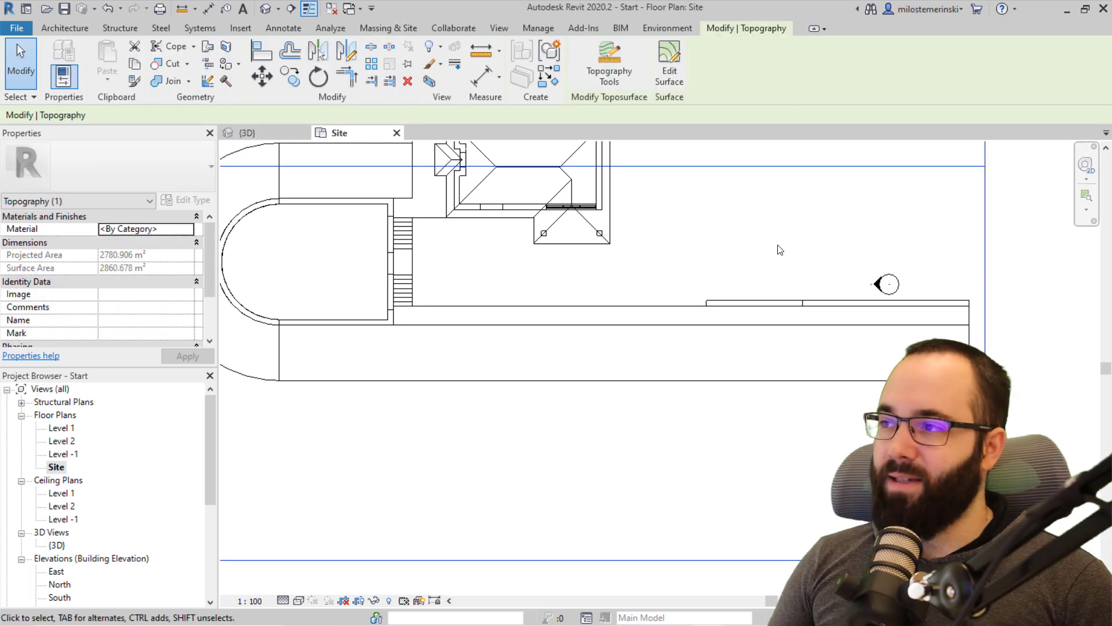
{"action": "left_click", "coordinate": [675, 85]}
{"action": "scroll", "coordinate": [576, 302], "scroll_direction": "up", "scroll_amount": 3}
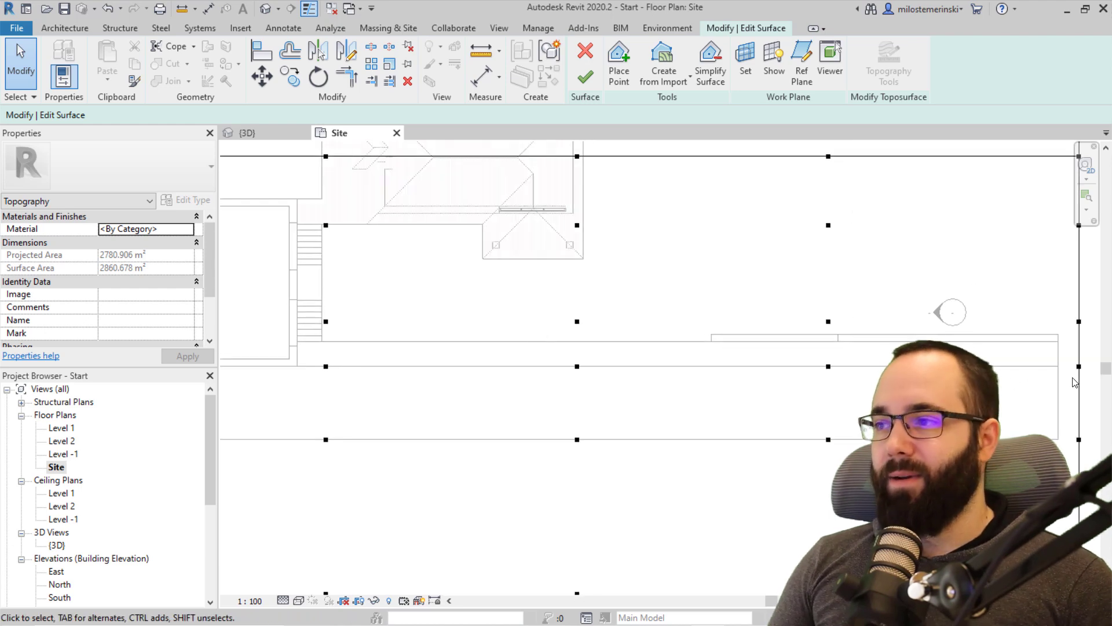
{"action": "left_click_drag", "start_coordinate": [1064, 377], "coordinate": [289, 358]}
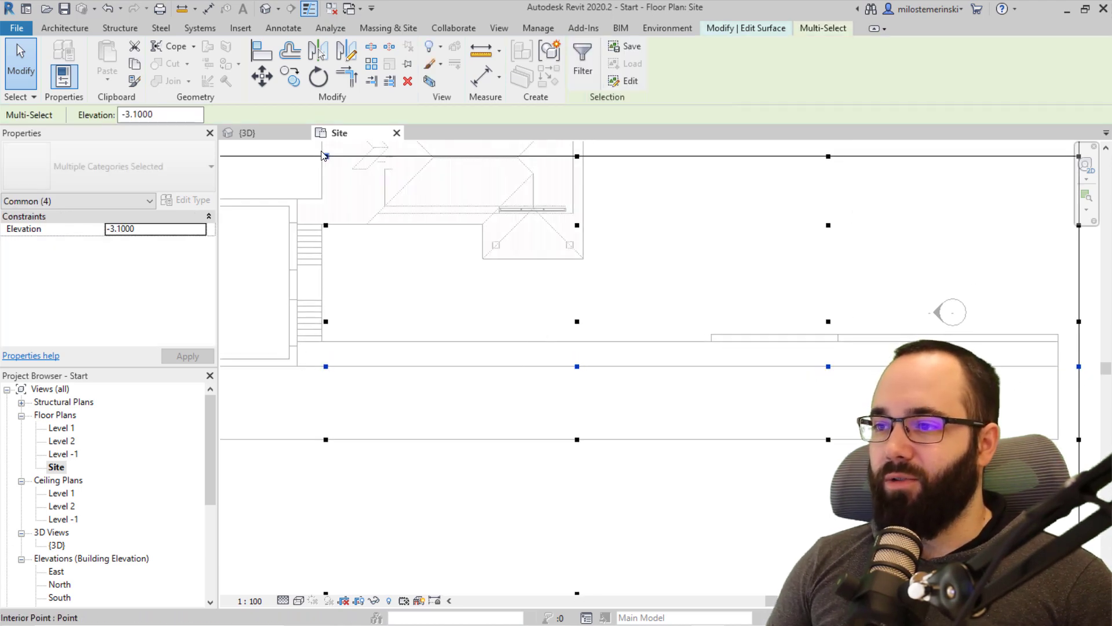
{"action": "left_click", "coordinate": [295, 82]}
{"action": "left_click", "coordinate": [326, 366]}
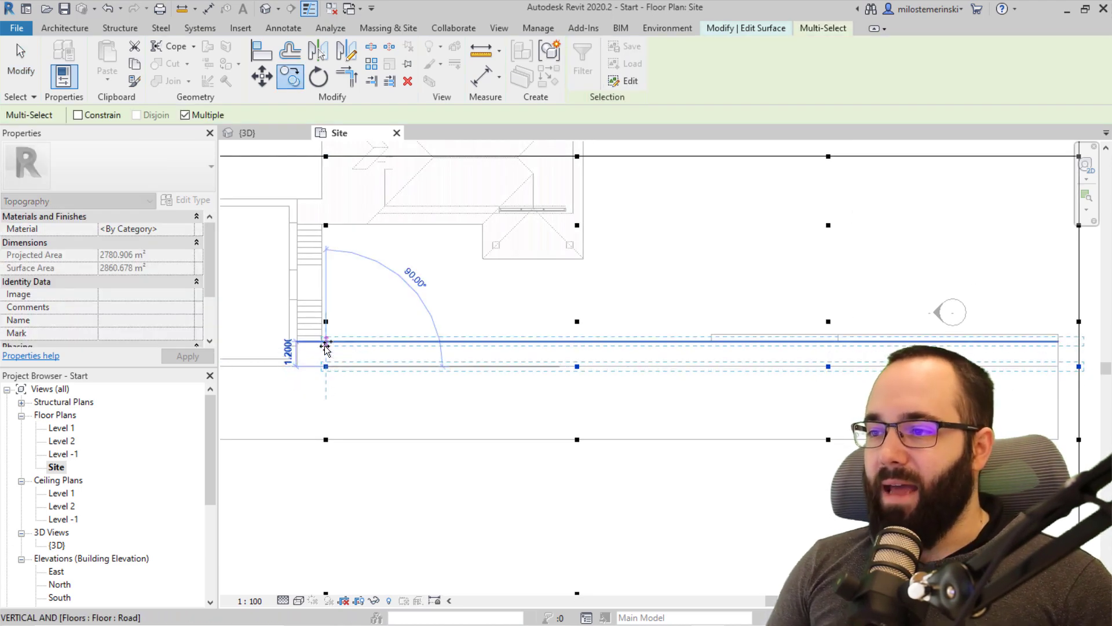
{"action": "scroll", "coordinate": [324, 344], "scroll_direction": "up", "scroll_amount": 3}
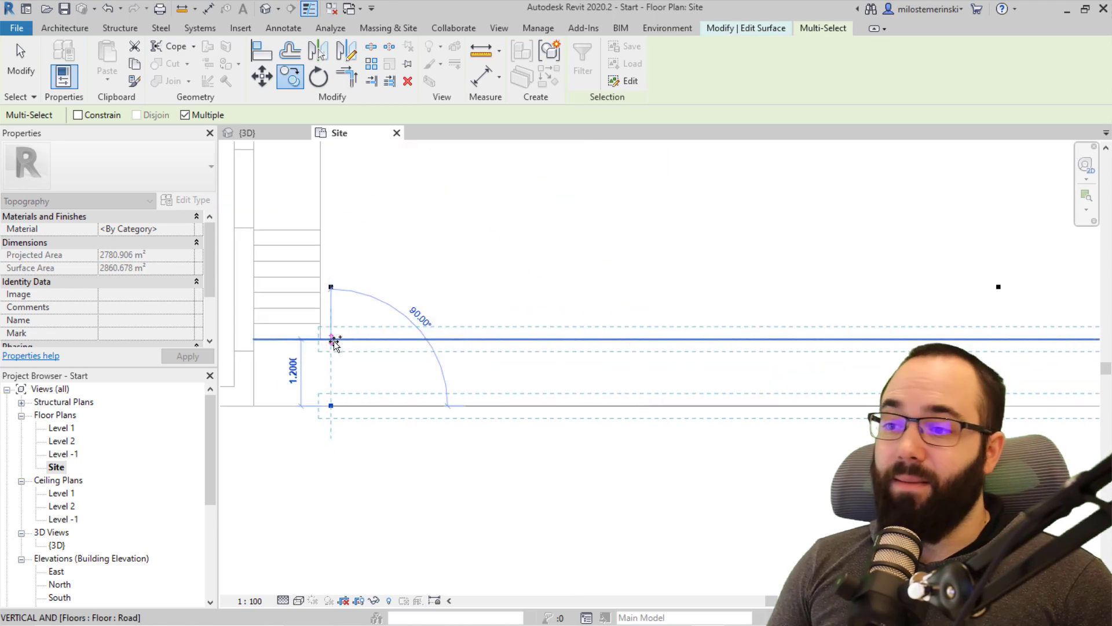
{"action": "scroll", "coordinate": [330, 370], "scroll_direction": "down", "scroll_amount": 2}
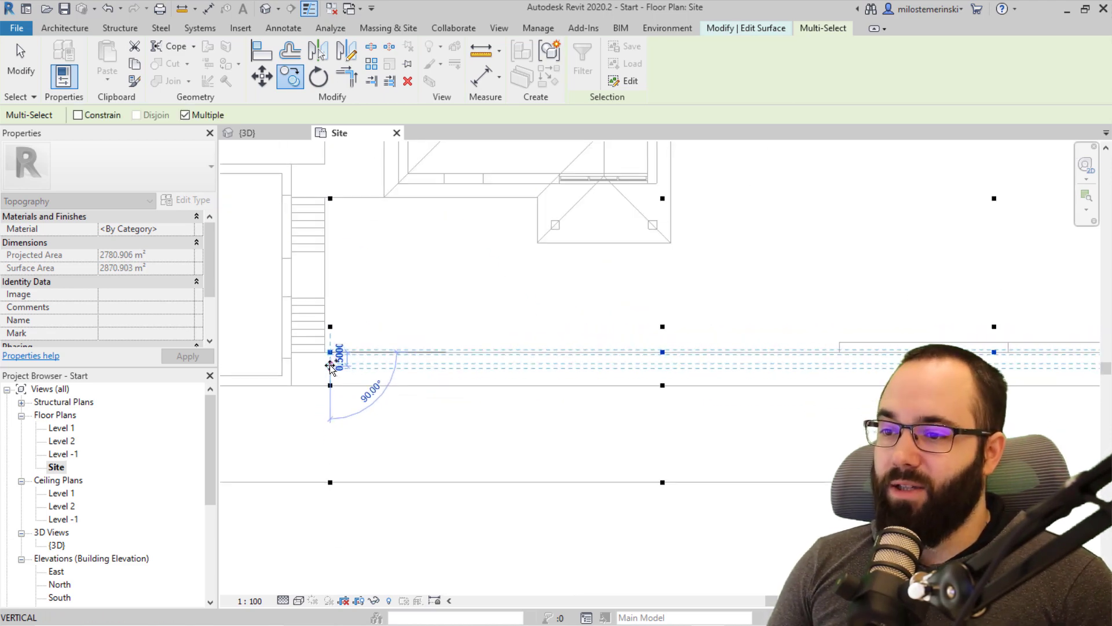
{"action": "left_click", "coordinate": [330, 366]}
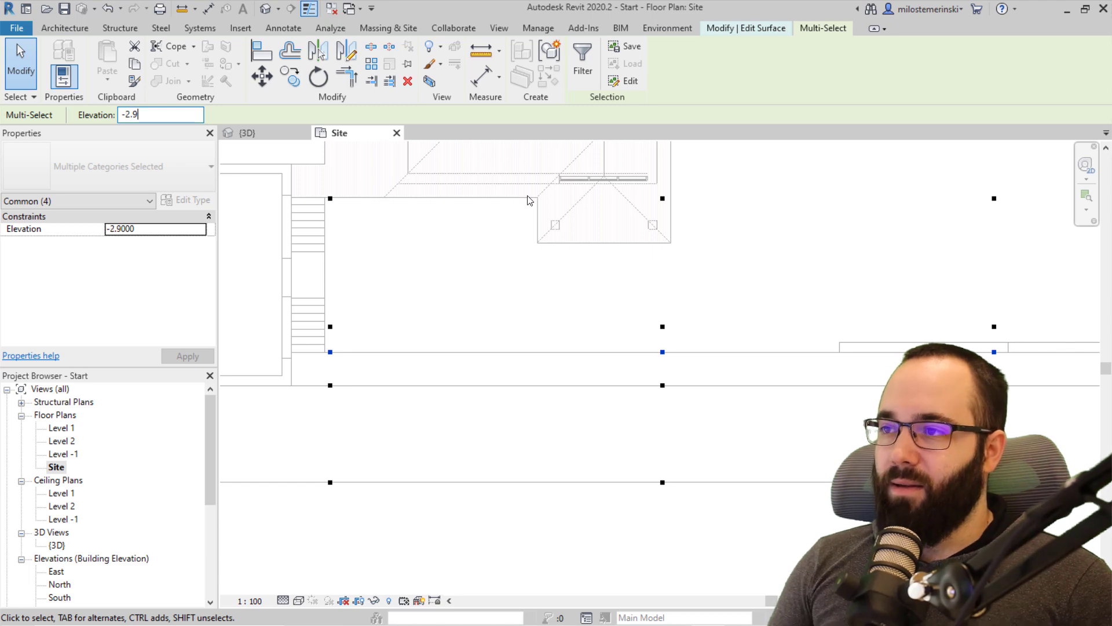
Step: Copy the terrain point on the road's south edge to both corners where the straight road meets its curved western end
{"action": "key", "text": "Escape"}
{"action": "left_click", "coordinate": [255, 132]}
{"action": "middle_click_drag", "start_coordinate": [629, 472], "coordinate": [649, 489], "text": "shift"}
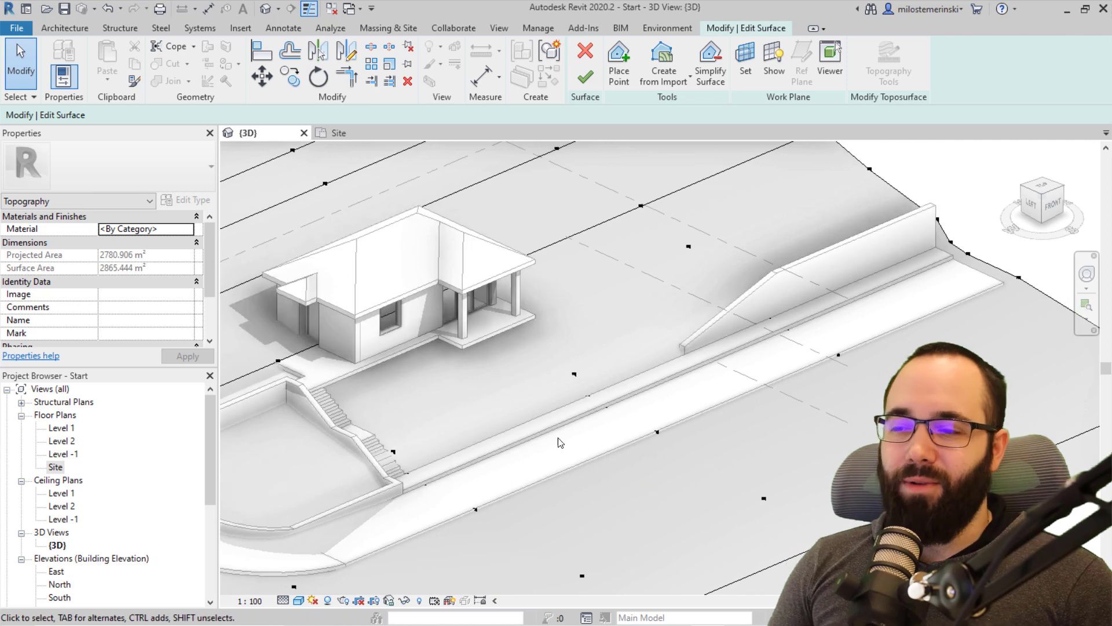
{"action": "middle_click_drag", "start_coordinate": [451, 460], "coordinate": [580, 381]}
{"action": "scroll", "coordinate": [464, 461], "scroll_direction": "up", "scroll_amount": 5}
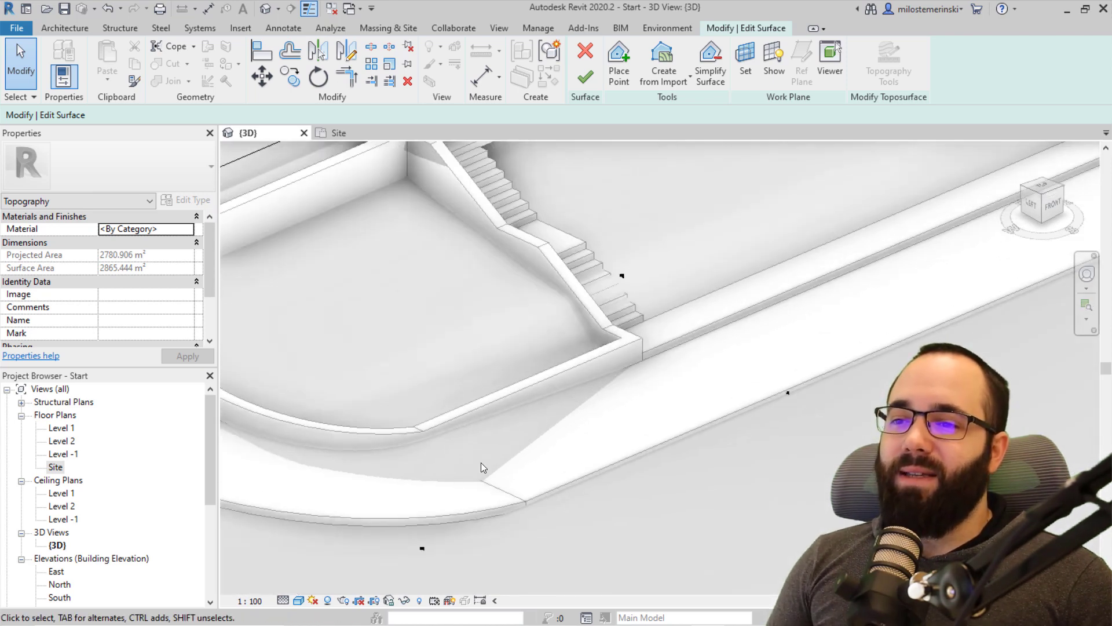
{"action": "left_click", "coordinate": [337, 129]}
{"action": "scroll", "coordinate": [560, 330], "scroll_direction": "down", "scroll_amount": 1}
{"action": "middle_click_drag", "start_coordinate": [563, 336], "coordinate": [941, 325]}
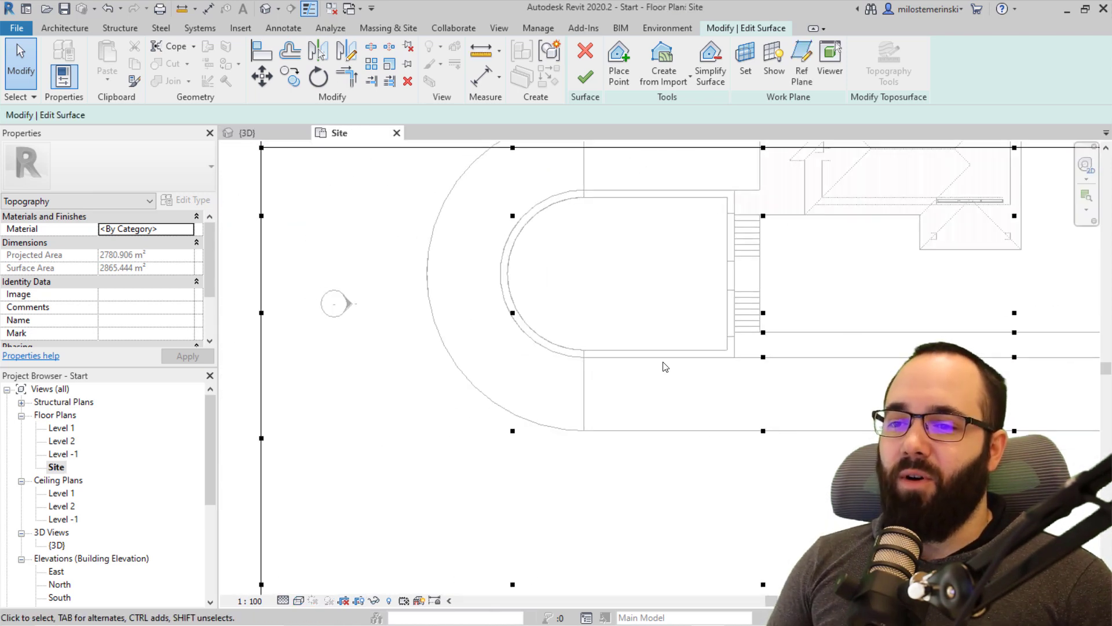
{"action": "scroll", "coordinate": [664, 366], "scroll_direction": "up", "scroll_amount": 1}
{"action": "left_click_drag", "start_coordinate": [830, 471], "coordinate": [752, 436]}
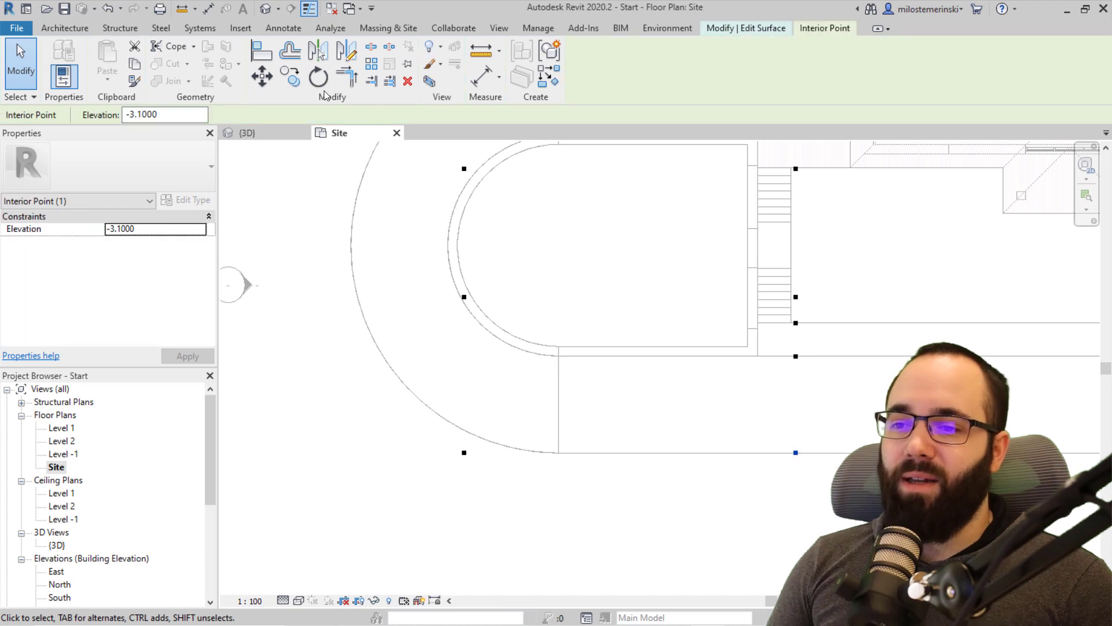
{"action": "left_click", "coordinate": [290, 77]}
{"action": "left_click", "coordinate": [796, 452]}
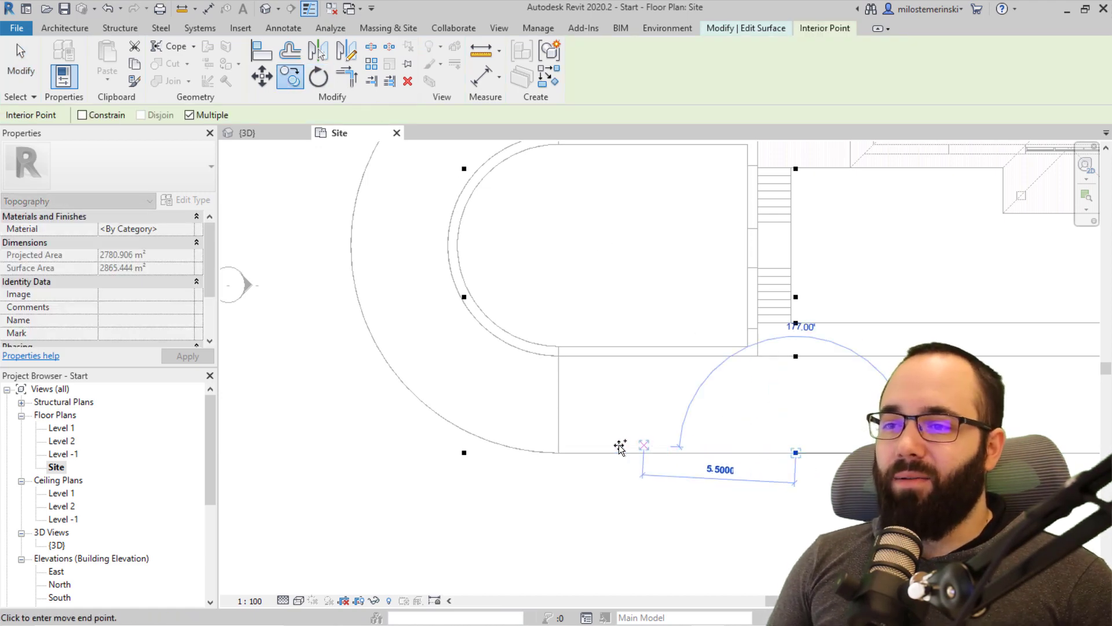
{"action": "left_click", "coordinate": [558, 453]}
{"action": "left_click", "coordinate": [558, 356]}
Step: Examine the terrain inside the curved retaining wall and at its stair corner in the 3D view, and return to the Site plan
{"action": "left_click", "coordinate": [246, 133]}
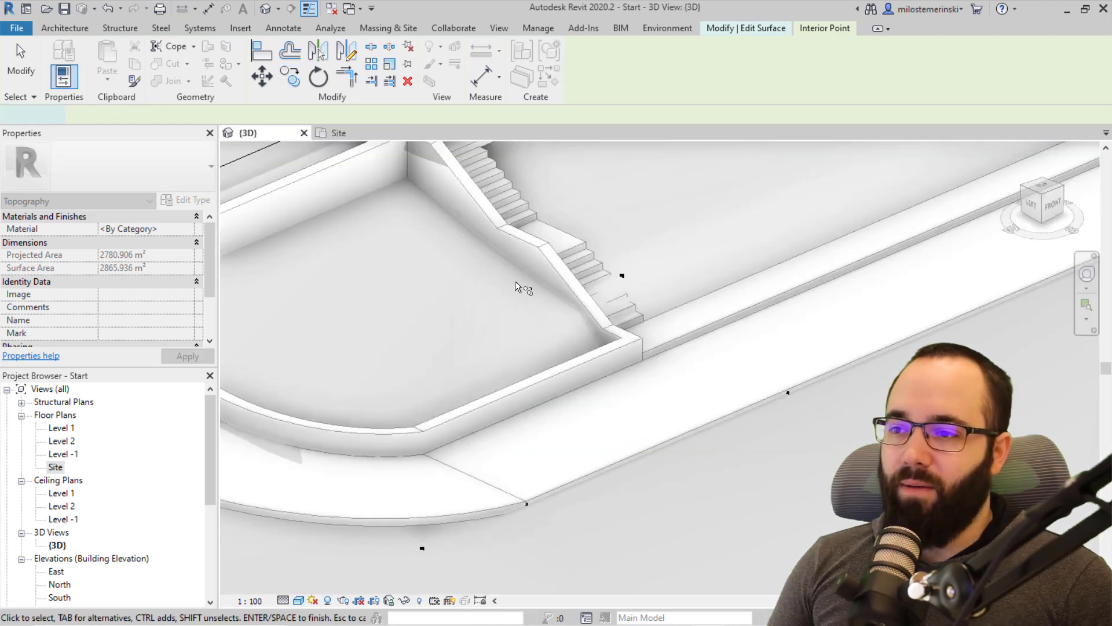
{"action": "key", "text": "Escape"}
{"action": "middle_click_drag", "start_coordinate": [687, 406], "coordinate": [807, 426], "text": "shift"}
{"action": "scroll", "coordinate": [826, 348], "scroll_direction": "up", "scroll_amount": 4}
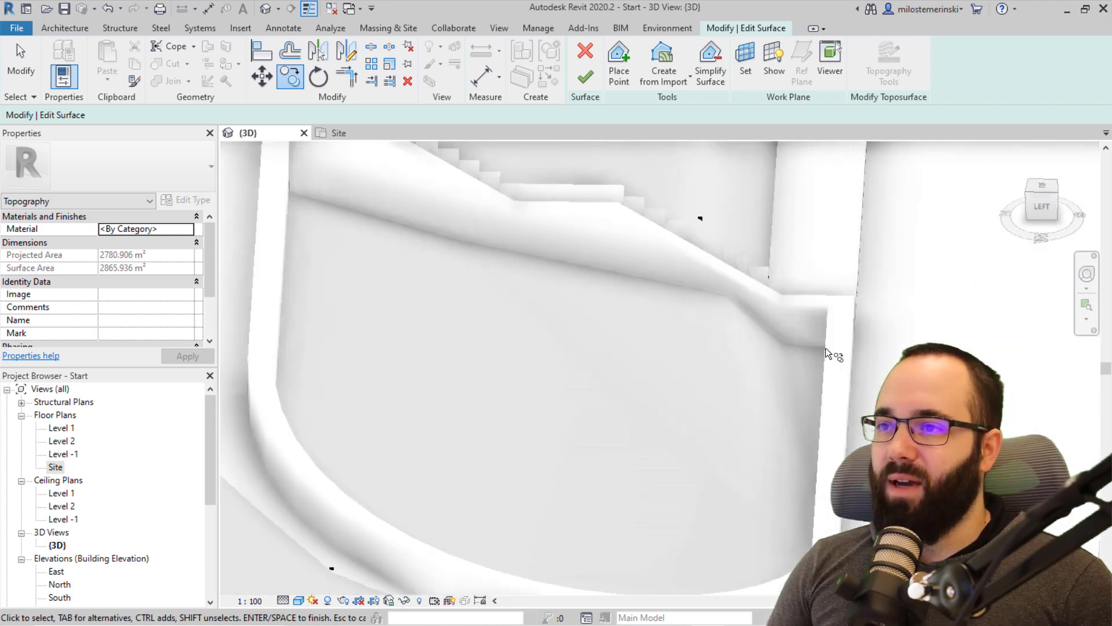
{"action": "scroll", "coordinate": [833, 294], "scroll_direction": "down", "scroll_amount": 4}
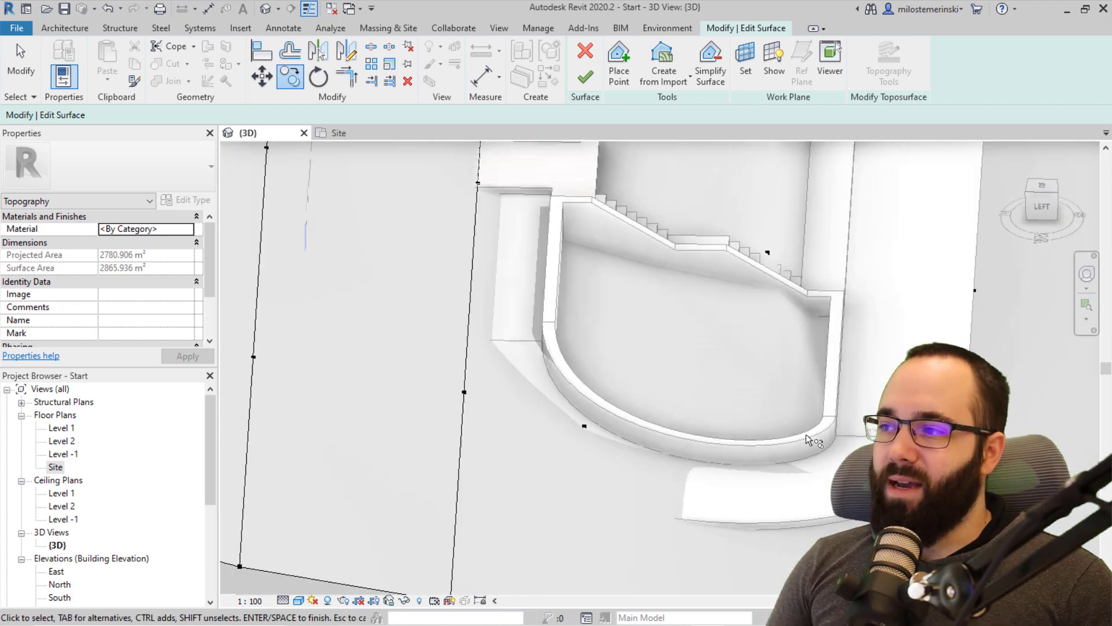
{"action": "scroll", "coordinate": [818, 367], "scroll_direction": "up", "scroll_amount": 5}
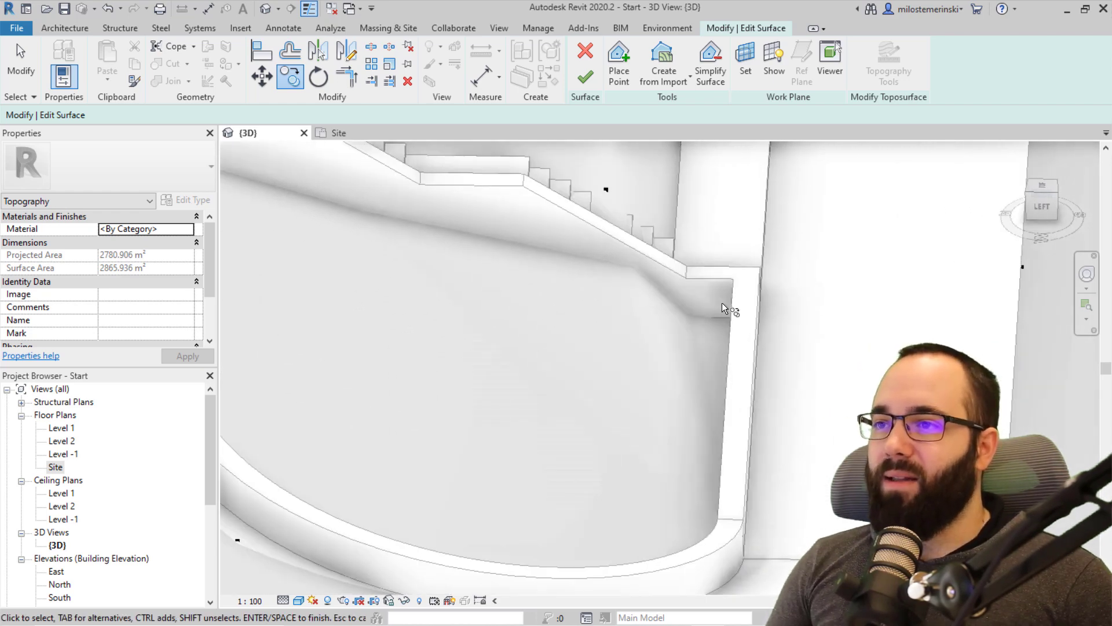
{"action": "scroll", "coordinate": [689, 296], "scroll_direction": "up", "scroll_amount": 3}
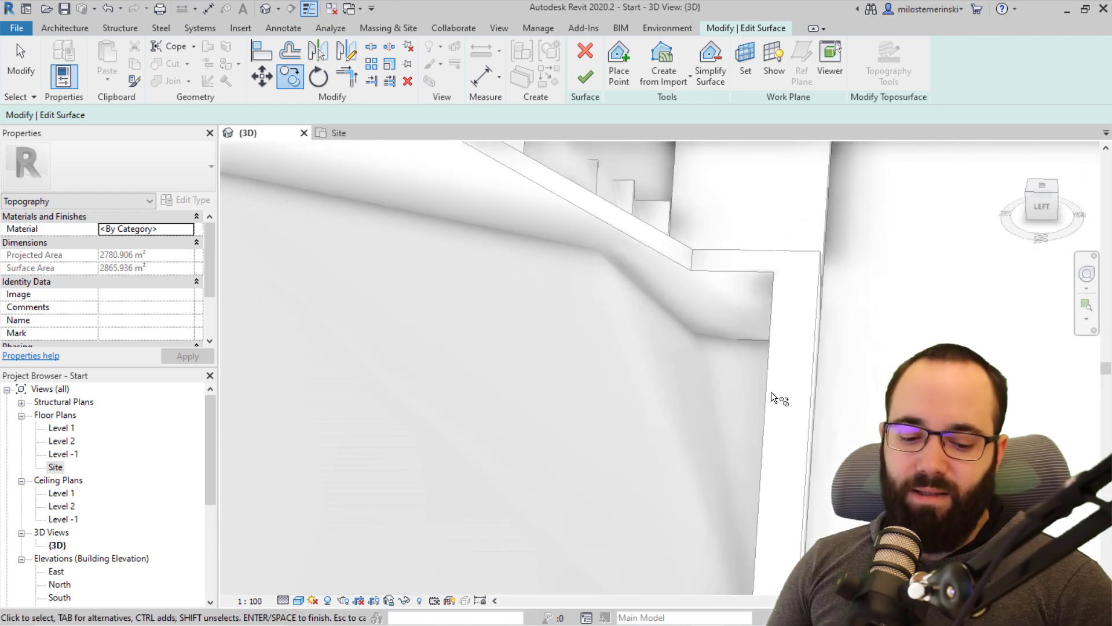
{"action": "middle_click_drag", "start_coordinate": [767, 330], "coordinate": [889, 333], "text": "shift"}
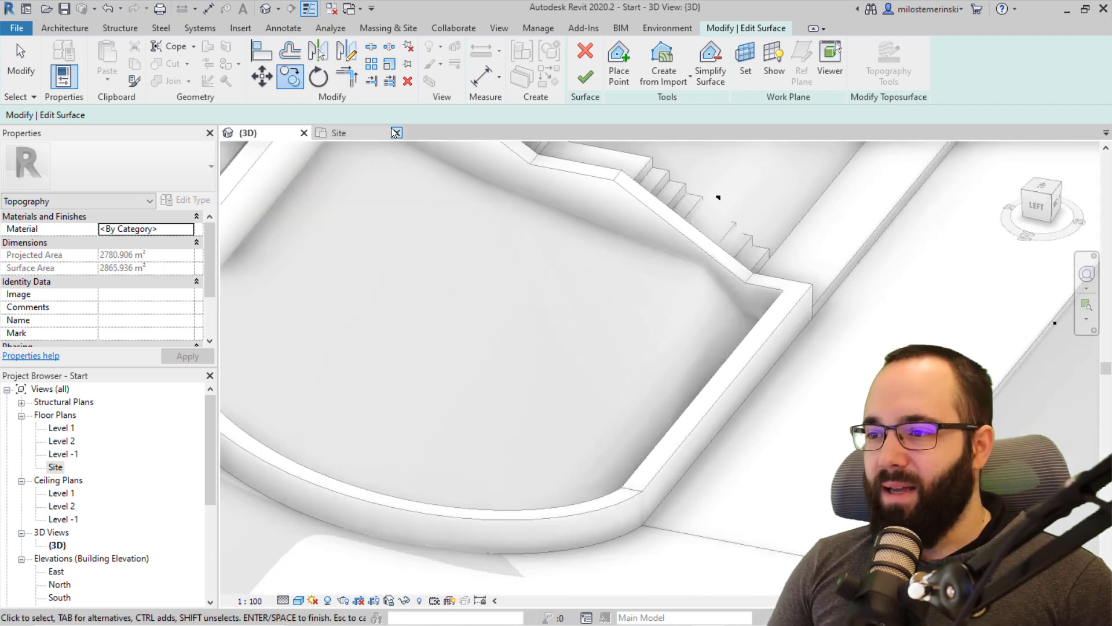
{"action": "key", "text": "ctrl+Tab"}
{"action": "scroll", "coordinate": [585, 355], "scroll_direction": "up", "scroll_amount": 1}
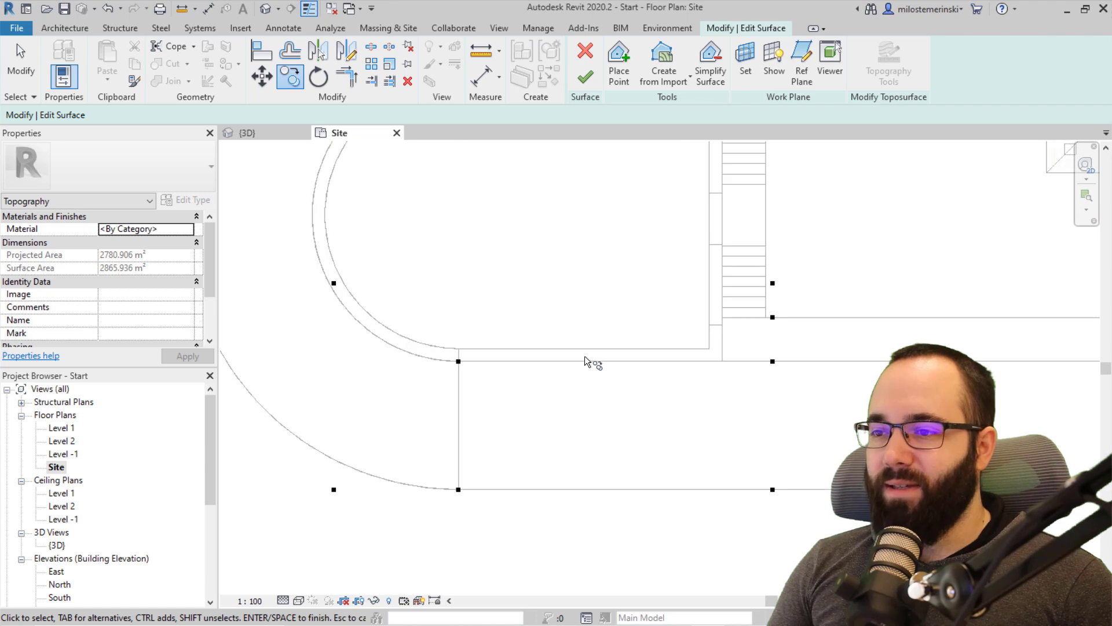
{"action": "key", "text": "Escape"}
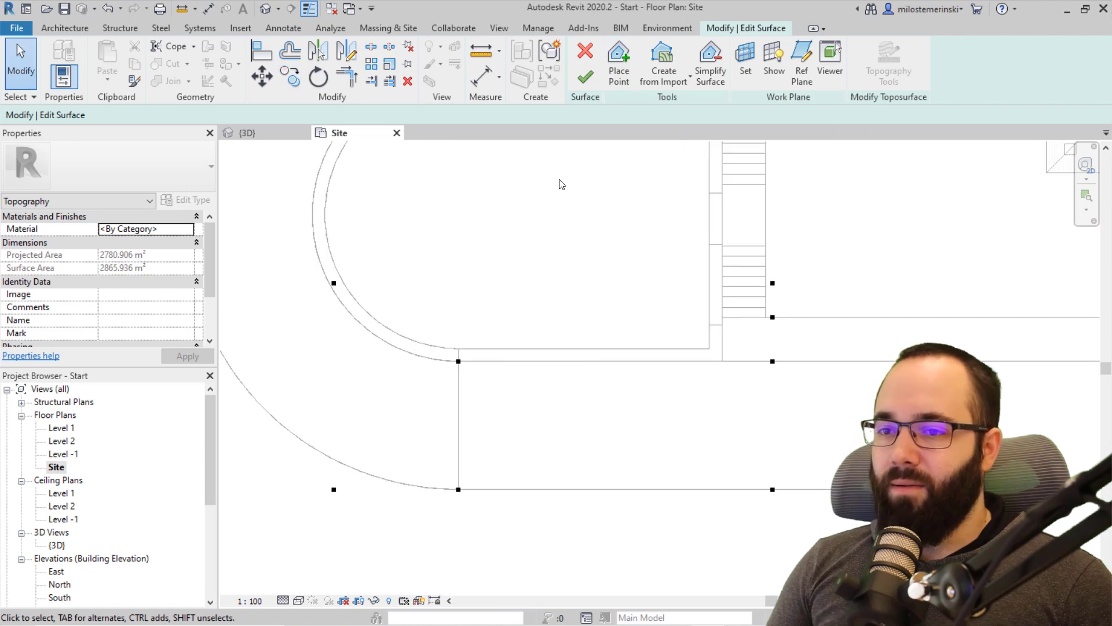
Step: Place points at elevation -2.7 at both ends of the straight wall's inner face along the road, and remove the point between them
{"action": "left_click", "coordinate": [458, 361]}
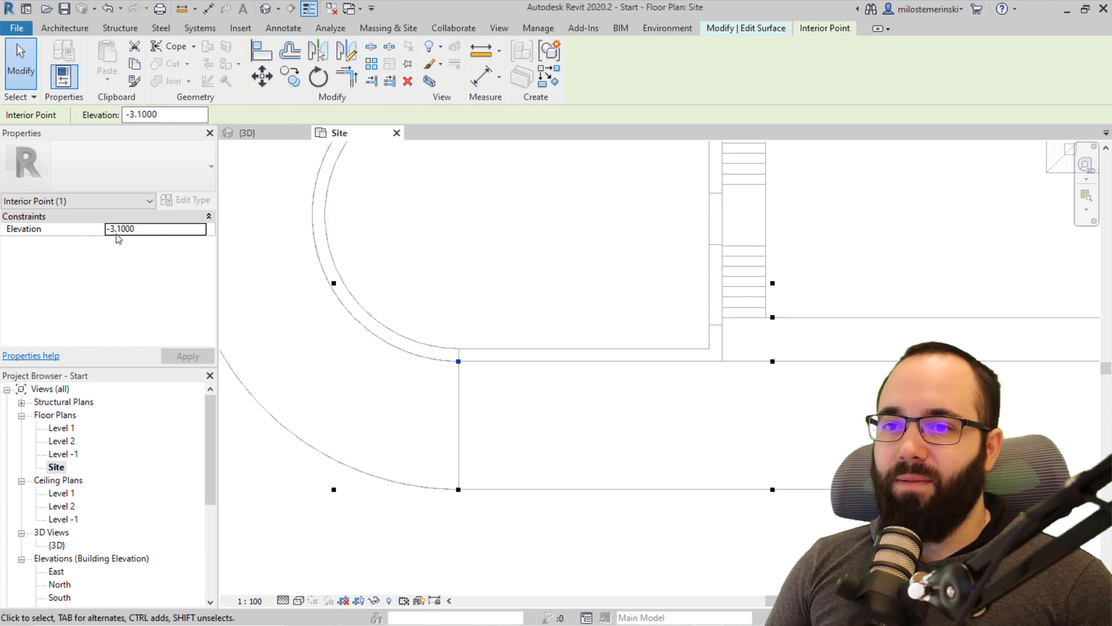
{"action": "left_click", "coordinate": [420, 194]}
{"action": "left_click", "coordinate": [619, 72]}
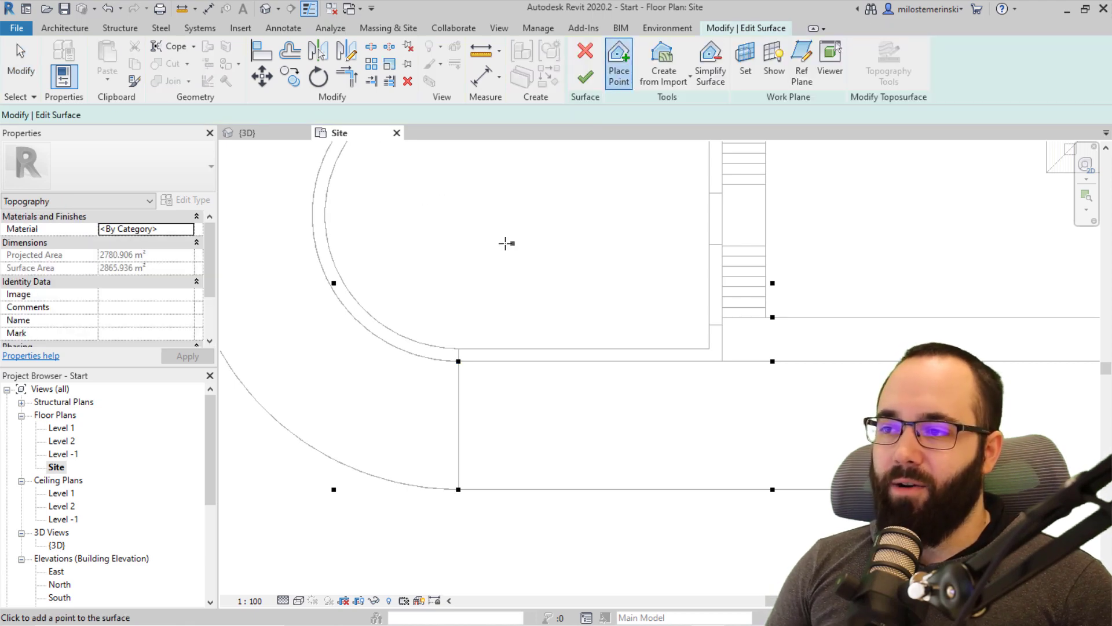
{"action": "type", "text": "-"}
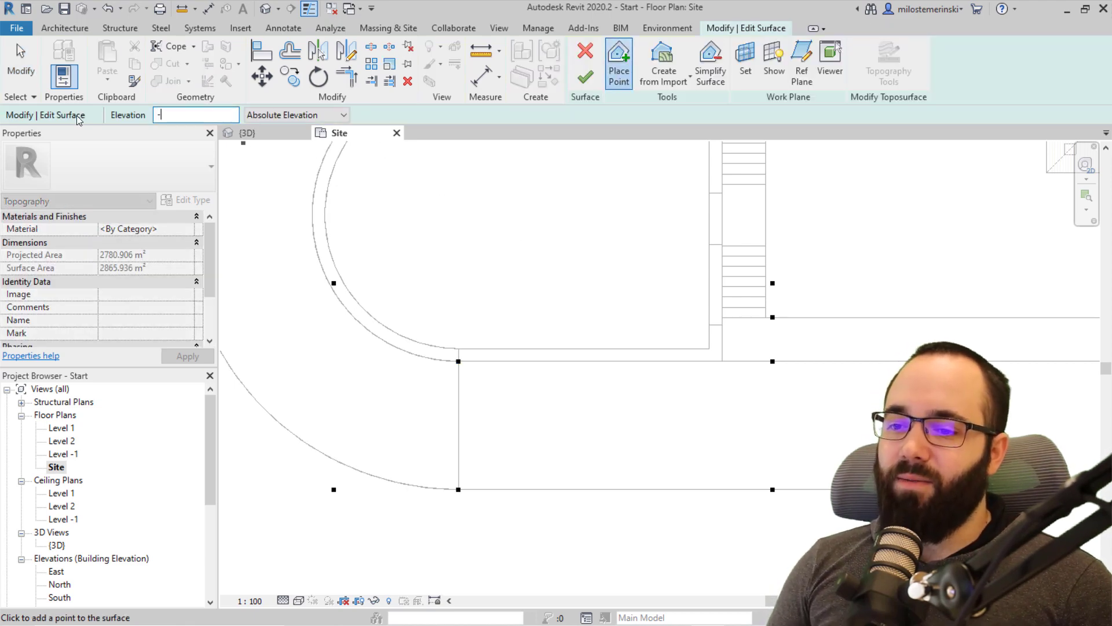
{"action": "type", "text": "2.7"}
{"action": "key", "text": "Return"}
{"action": "scroll", "coordinate": [475, 342], "scroll_direction": "up", "scroll_amount": 3}
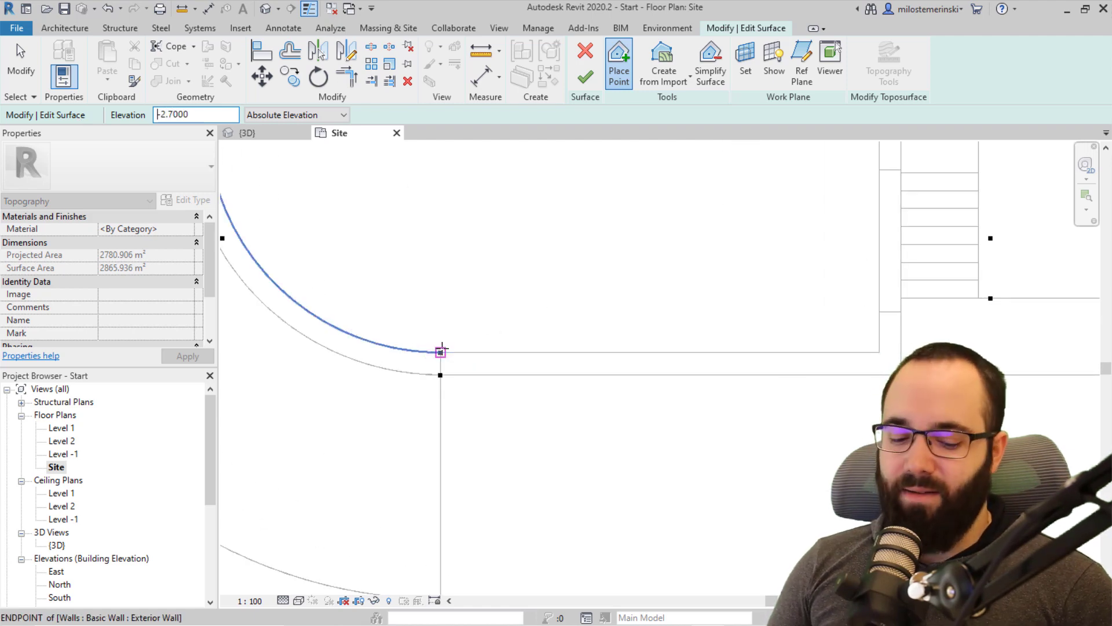
{"action": "left_click", "coordinate": [441, 351]}
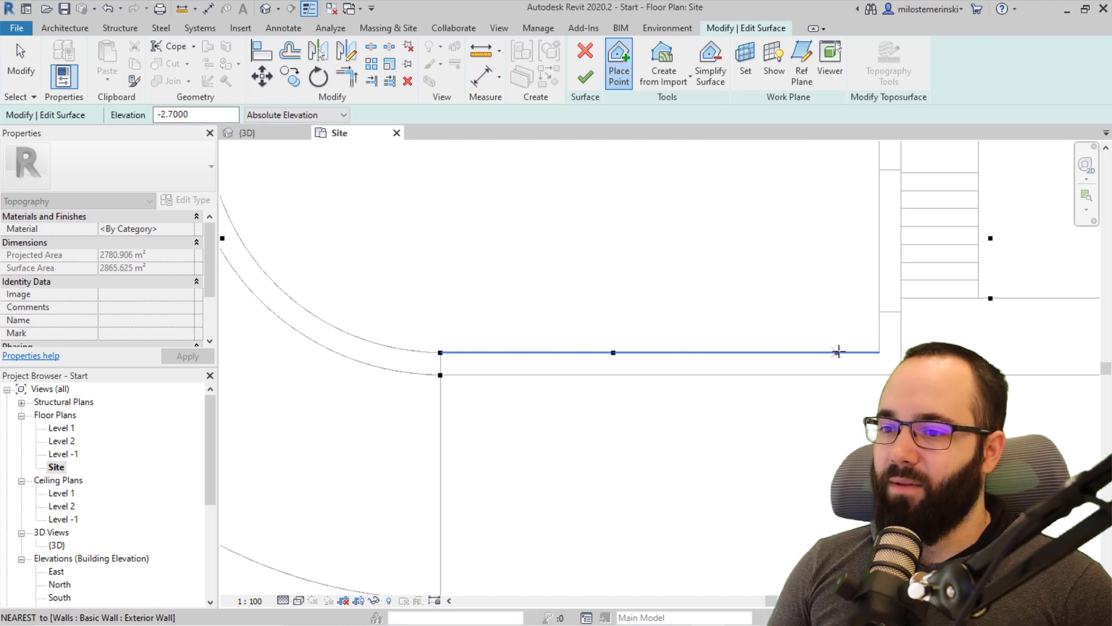
{"action": "left_click", "coordinate": [885, 350]}
{"action": "key", "text": "Escape"}
{"action": "left_click_drag", "start_coordinate": [562, 323], "coordinate": [681, 390]}
{"action": "key", "text": "Escape"}
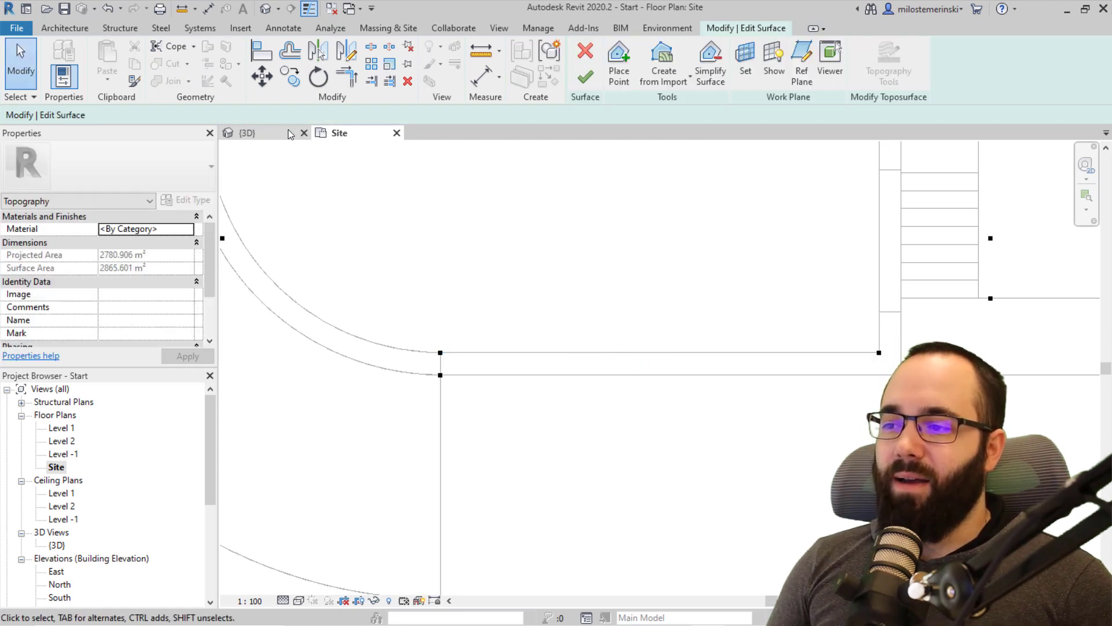
Step: Select both points on the straight wall's inner face in the 3D view and set their elevation to -2.5
{"action": "left_click", "coordinate": [255, 133]}
{"action": "middle_click_drag", "start_coordinate": [652, 336], "coordinate": [804, 341], "text": "shift"}
{"action": "scroll", "coordinate": [738, 394], "scroll_direction": "down", "scroll_amount": 3}
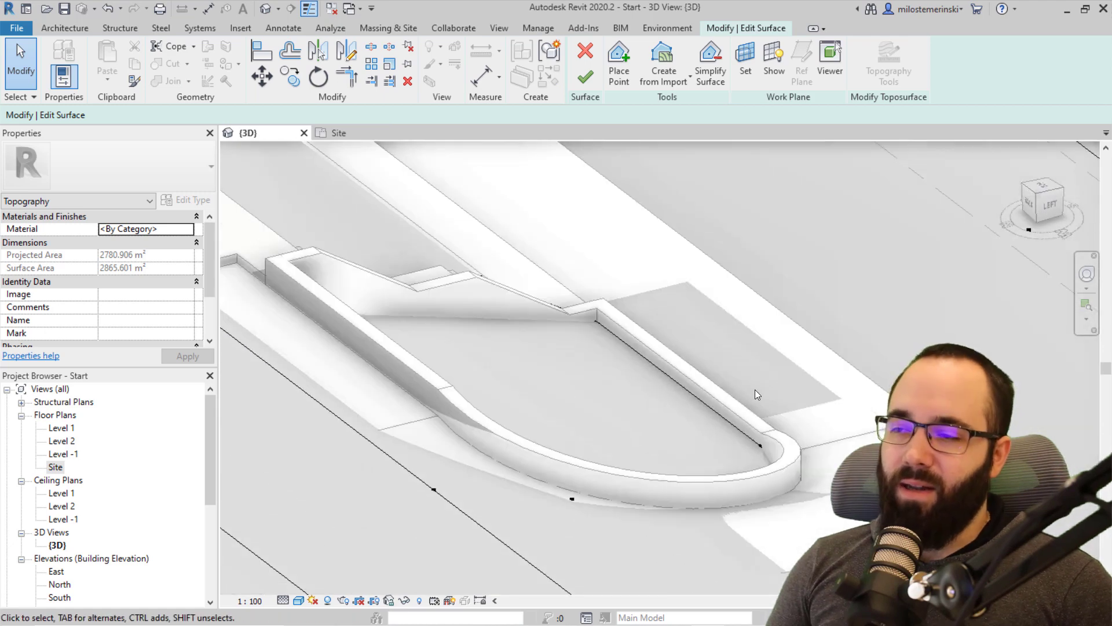
{"action": "scroll", "coordinate": [562, 353], "scroll_direction": "up", "scroll_amount": 6}
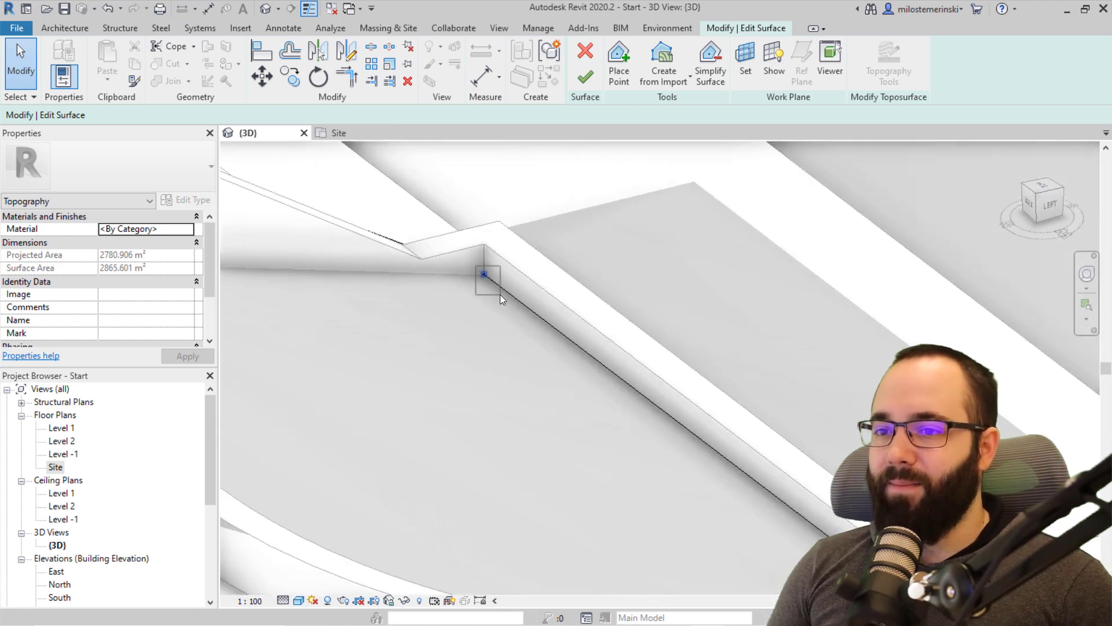
{"action": "left_click", "coordinate": [500, 295]}
{"action": "left_click", "coordinate": [863, 561], "text": "ctrl"}
{"action": "middle_click_drag", "start_coordinate": [732, 540], "coordinate": [547, 513]}
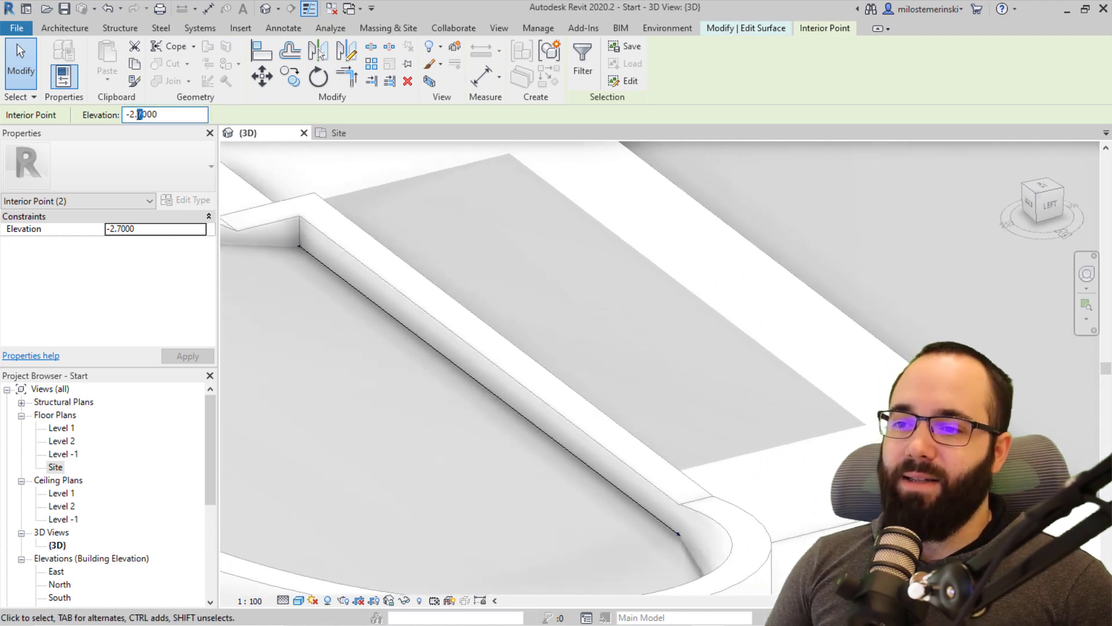
{"action": "key", "text": "Return"}
Step: Examine the terrain around the retaining wall in the 3D view and the points near its stair-side corner in the Site plan
{"action": "middle_click_drag", "start_coordinate": [710, 333], "coordinate": [579, 359], "text": "shift"}
{"action": "middle_click_drag", "start_coordinate": [681, 390], "coordinate": [513, 256], "text": "shift"}
{"action": "middle_click_drag", "start_coordinate": [590, 284], "coordinate": [605, 357], "text": "shift"}
{"action": "left_click", "coordinate": [339, 134]}
{"action": "scroll", "coordinate": [680, 356], "scroll_direction": "down", "scroll_amount": 1}
{"action": "middle_click_drag", "start_coordinate": [940, 401], "coordinate": [805, 359]}
{"action": "scroll", "coordinate": [806, 359], "scroll_direction": "up", "scroll_amount": 2}
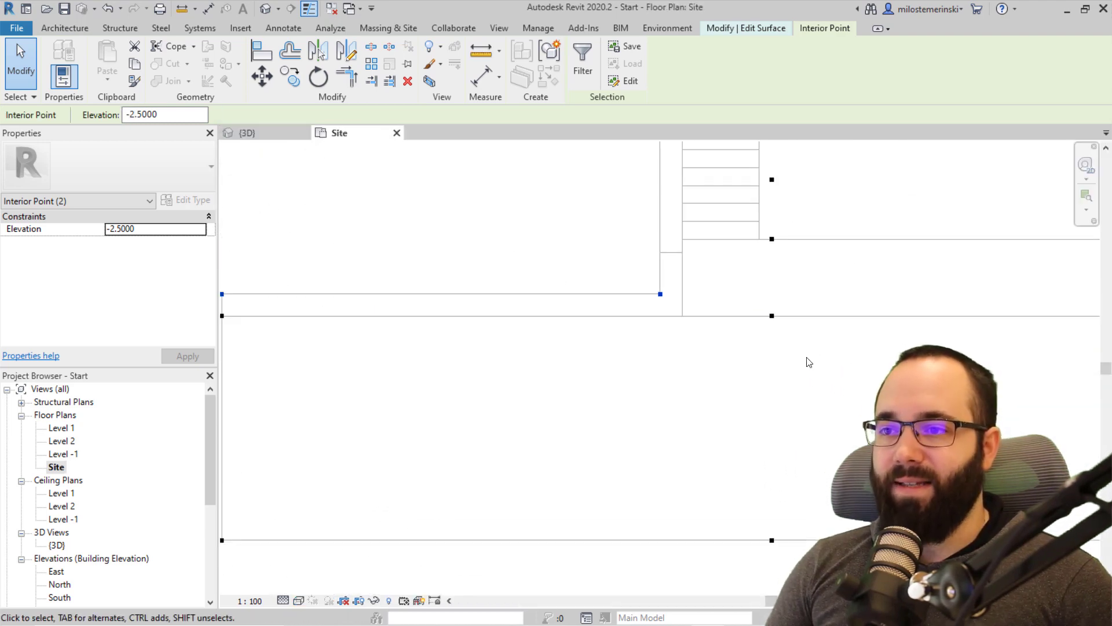
{"action": "left_click", "coordinate": [734, 334]}
{"action": "scroll", "coordinate": [688, 320], "scroll_direction": "down", "scroll_amount": 1}
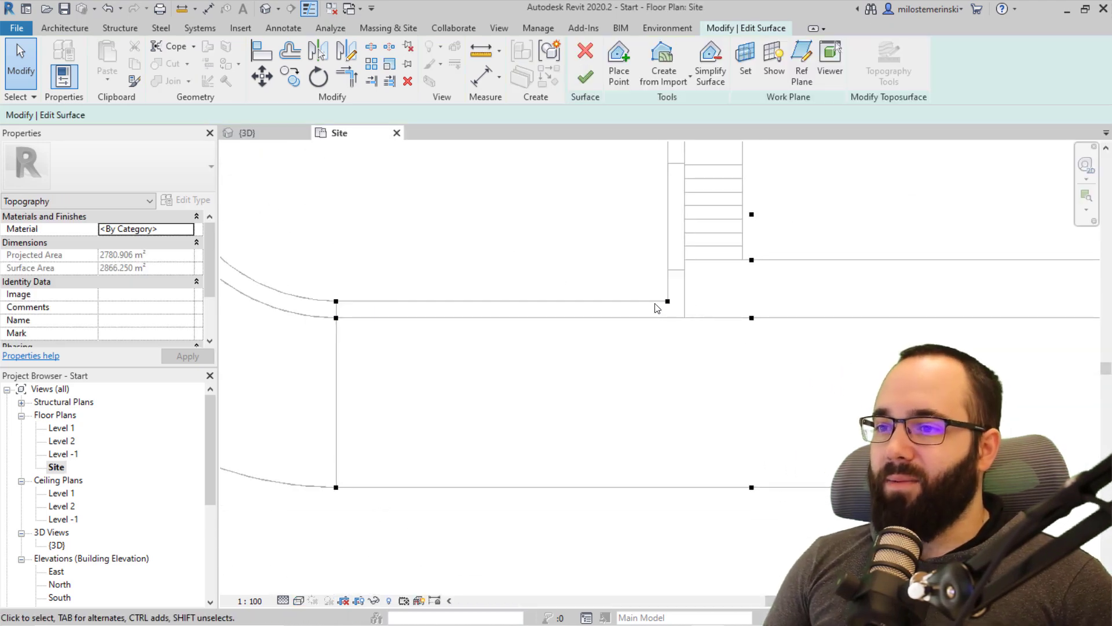
{"action": "scroll", "coordinate": [683, 319], "scroll_direction": "up", "scroll_amount": 1}
{"action": "scroll", "coordinate": [681, 317], "scroll_direction": "down", "scroll_amount": 2}
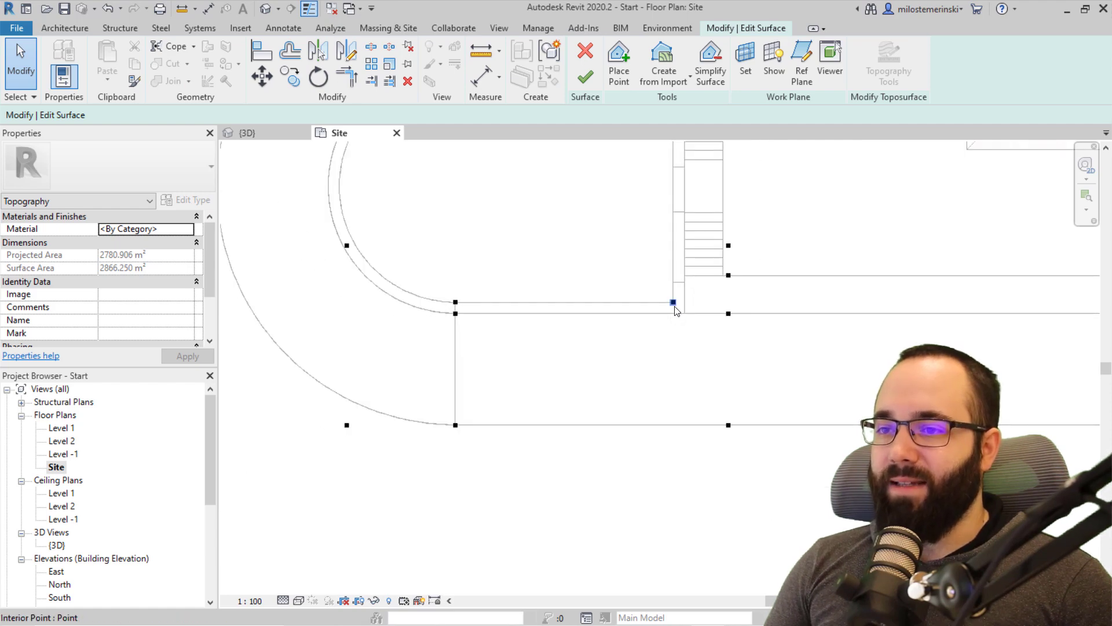
Step: Copy the point on the road's north edge near the stairs west along that edge, directly below the wall's inner corner
{"action": "left_click", "coordinate": [675, 310]}
{"action": "scroll", "coordinate": [679, 309], "scroll_direction": "up", "scroll_amount": 2}
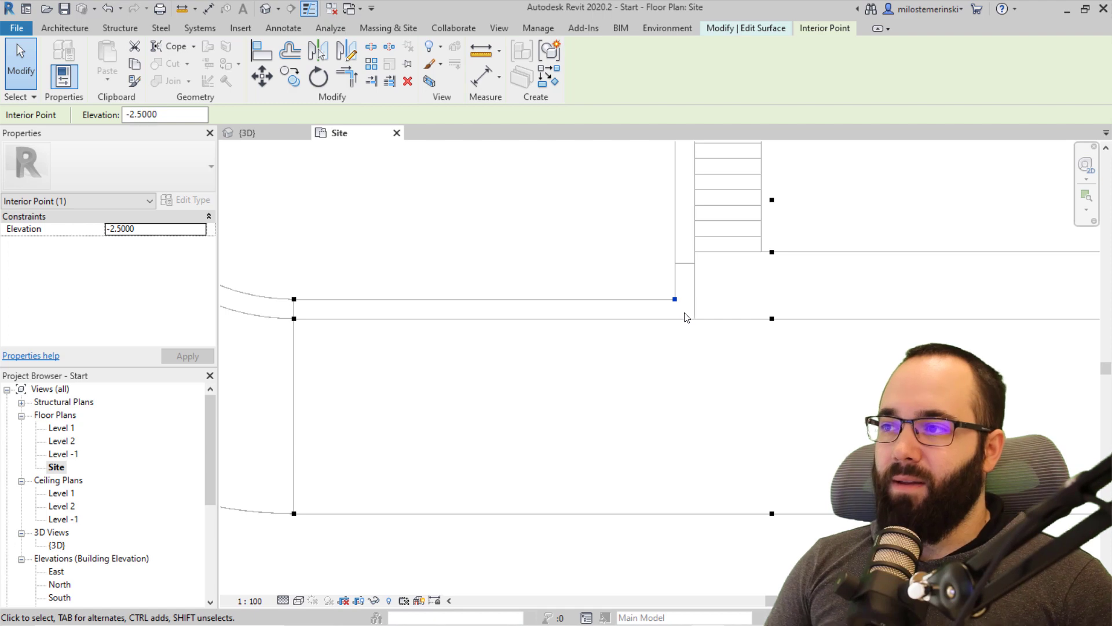
{"action": "left_click", "coordinate": [771, 318]}
{"action": "left_click", "coordinate": [297, 82]}
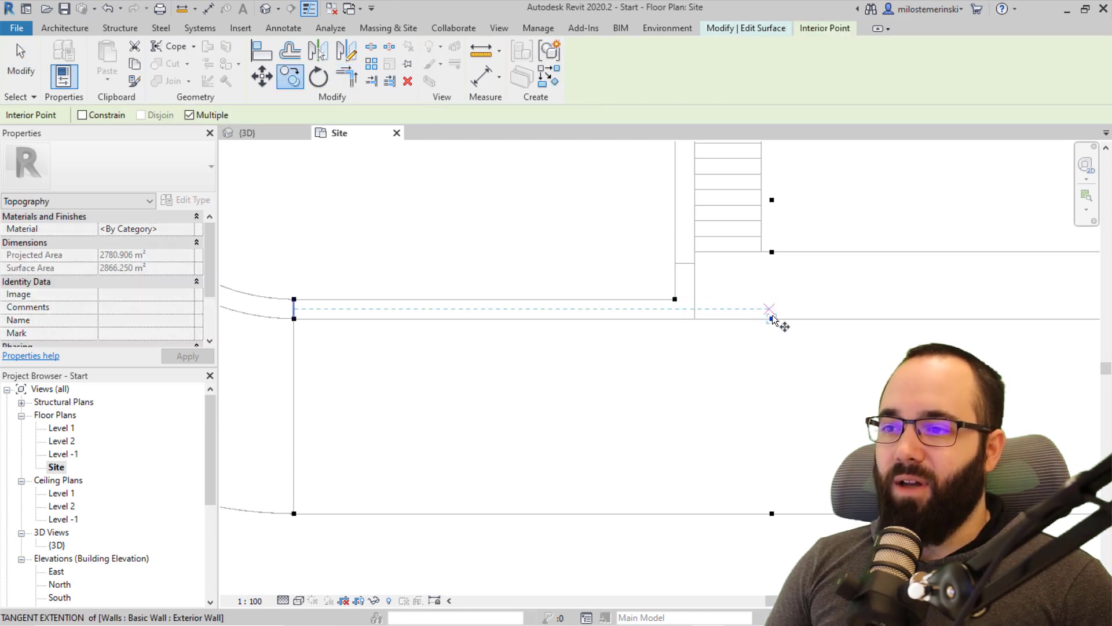
{"action": "left_click", "coordinate": [772, 319]}
{"action": "left_click", "coordinate": [671, 316]}
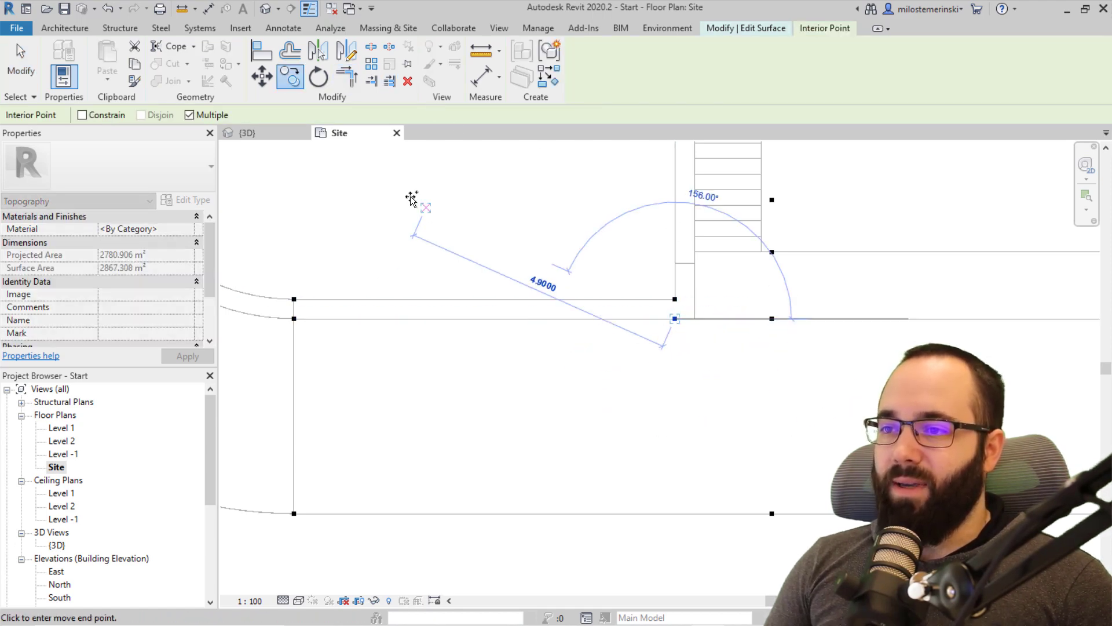
{"action": "key", "text": "Escape"}
Step: Copy the -2.9 walkway point beside the stairs to the corner where the lowest stair meets the wall, and inspect the ground in 3D
{"action": "left_click", "coordinate": [270, 133]}
{"action": "middle_click_drag", "start_coordinate": [742, 373], "coordinate": [668, 266], "text": "shift"}
{"action": "left_click", "coordinate": [348, 133]}
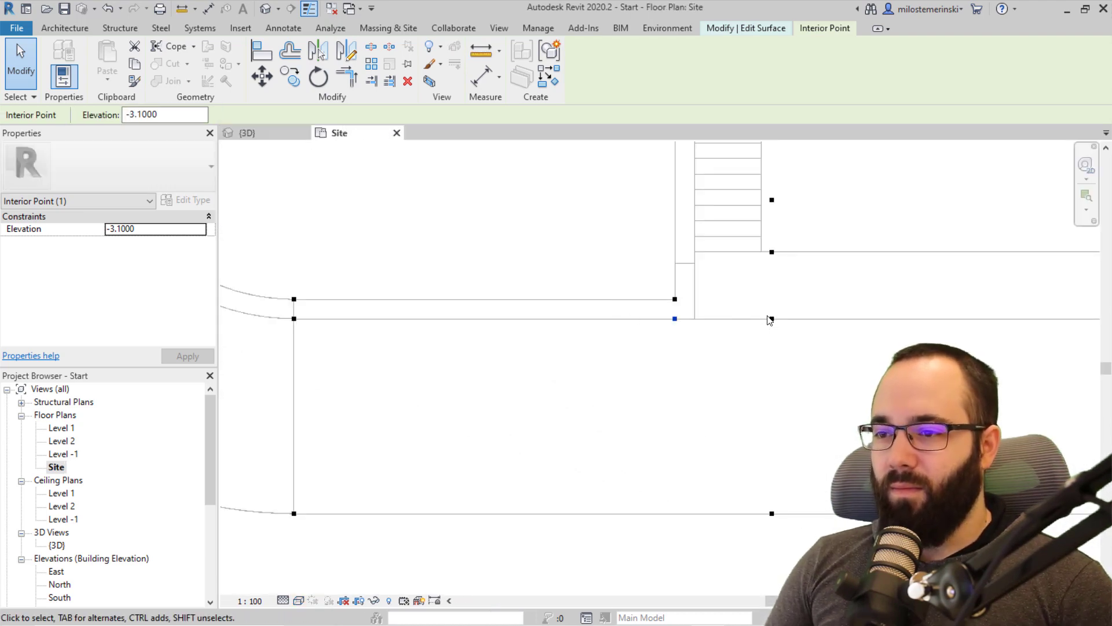
{"action": "middle_click_drag", "start_coordinate": [762, 267], "coordinate": [721, 293]}
{"action": "scroll", "coordinate": [720, 279], "scroll_direction": "up", "scroll_amount": 1}
{"action": "left_click_drag", "start_coordinate": [711, 260], "coordinate": [748, 307]}
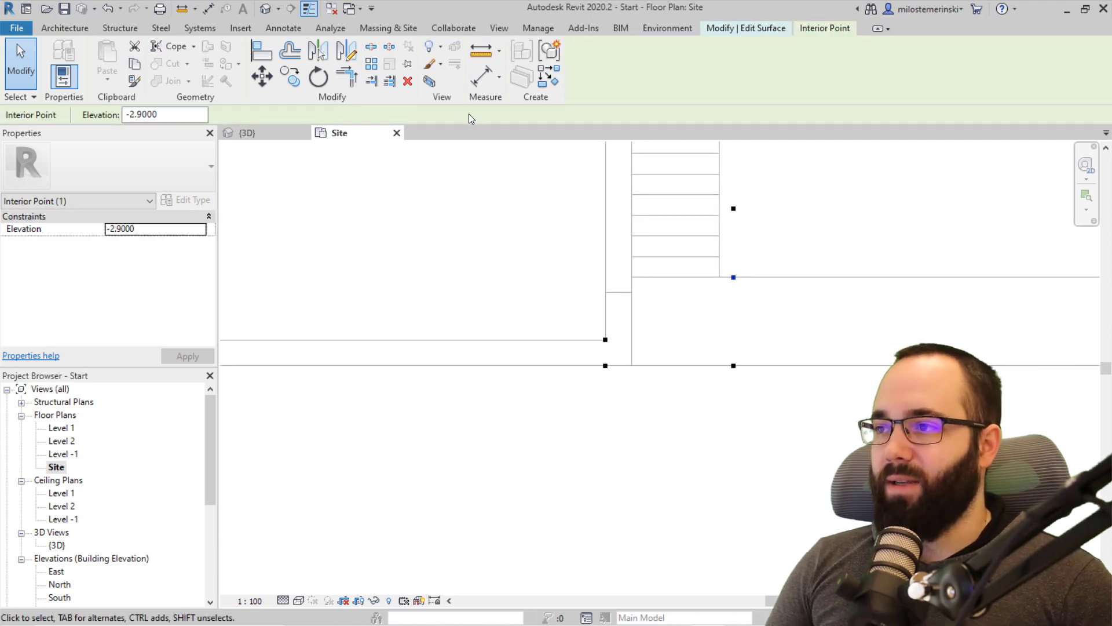
{"action": "left_click", "coordinate": [294, 80]}
{"action": "left_click", "coordinate": [733, 277]}
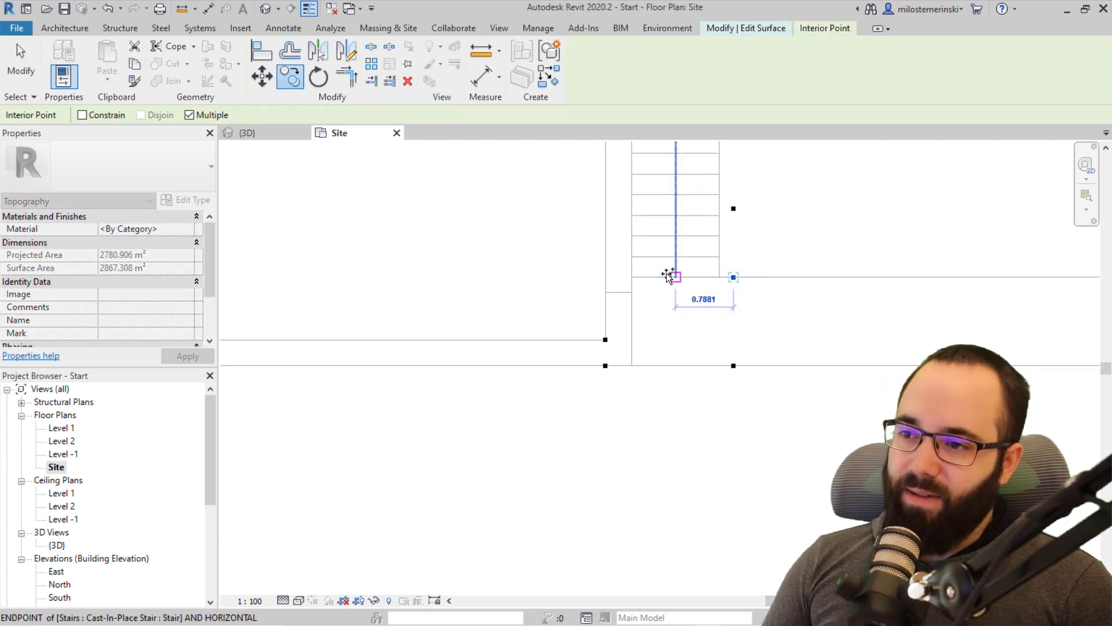
{"action": "left_click", "coordinate": [263, 133]}
{"action": "middle_click_drag", "start_coordinate": [672, 314], "coordinate": [561, 335], "text": "shift"}
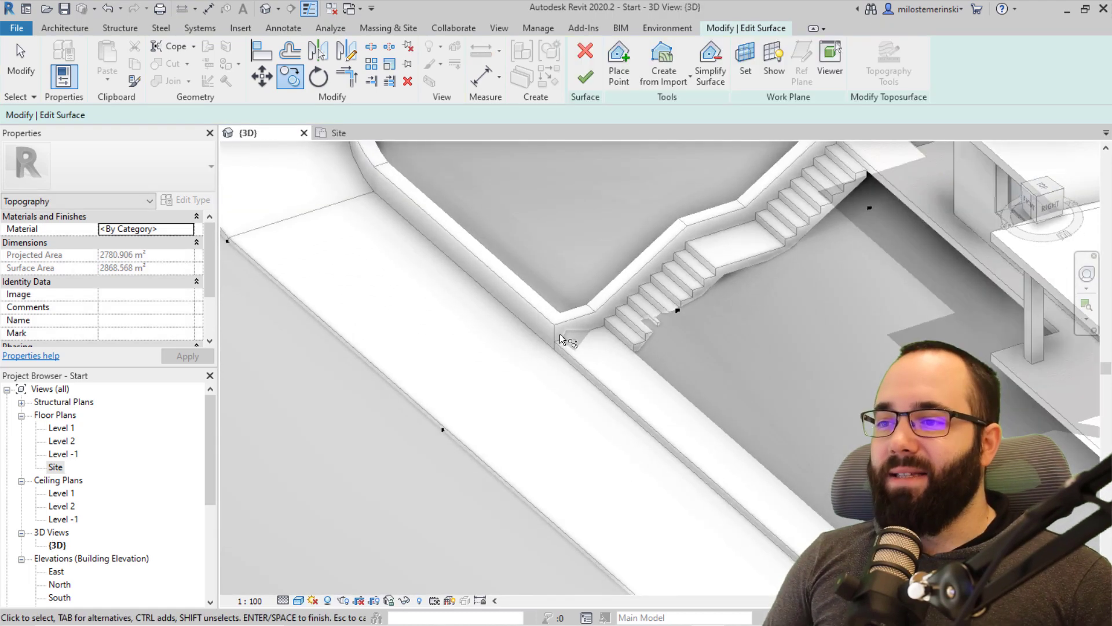
Step: Copy the point at the stair and wall corner south along the wall's face, and return to the 3D view
{"action": "left_click", "coordinate": [349, 137]}
{"action": "left_click_drag", "start_coordinate": [619, 247], "coordinate": [635, 278]}
{"action": "key", "text": "Return"}
{"action": "left_click", "coordinate": [628, 253]}
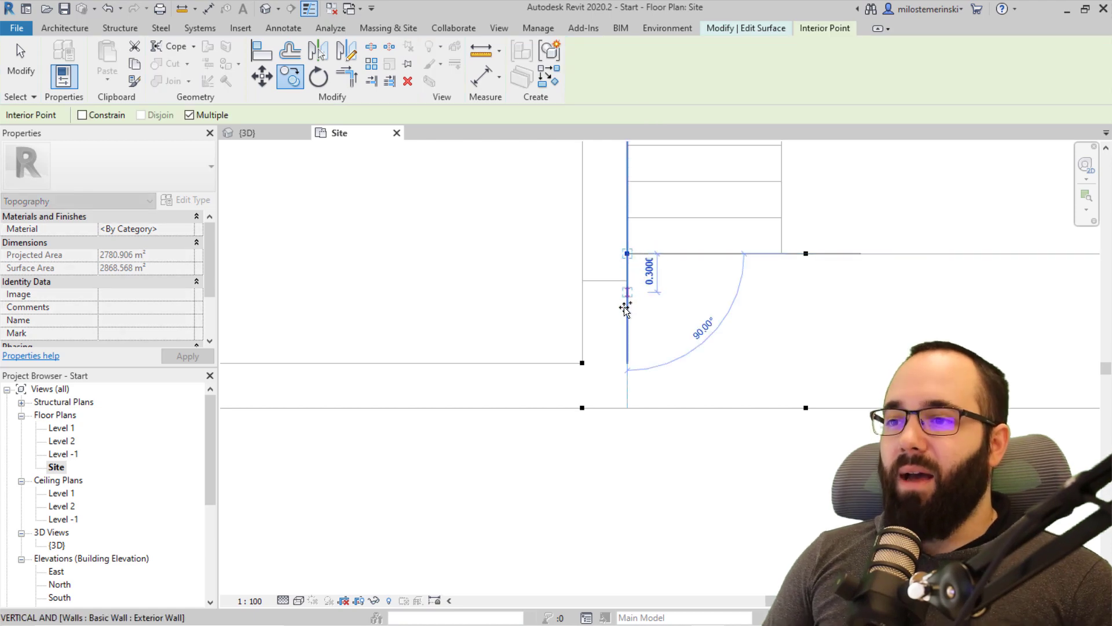
{"action": "left_click", "coordinate": [626, 332]}
{"action": "key", "text": "Escape"}
{"action": "left_click_drag", "start_coordinate": [621, 321], "coordinate": [669, 375]}
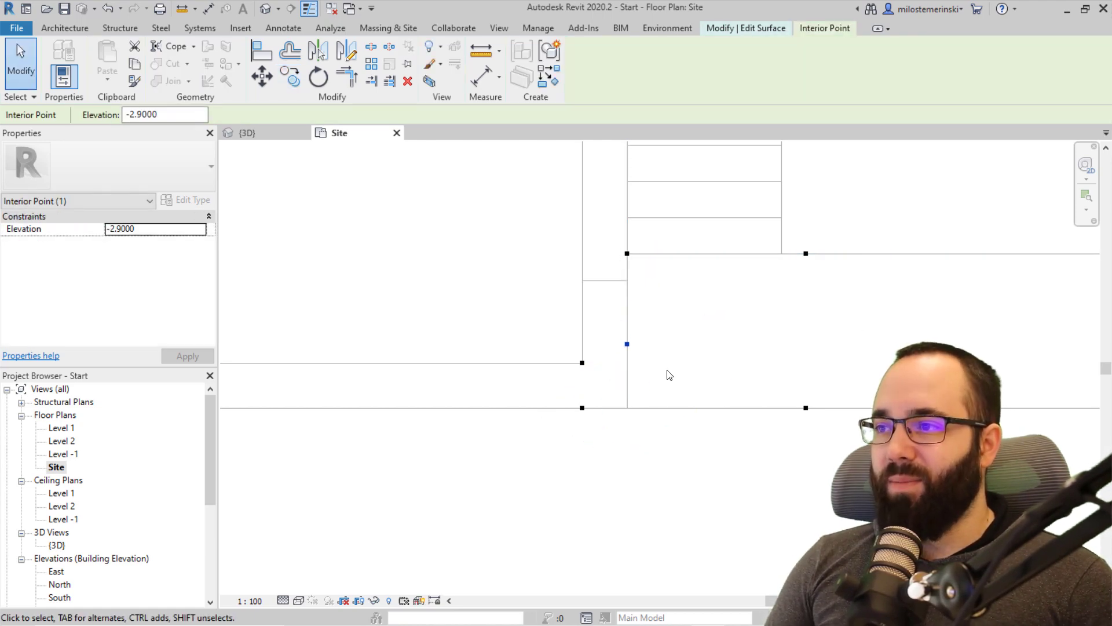
{"action": "left_click", "coordinate": [272, 132]}
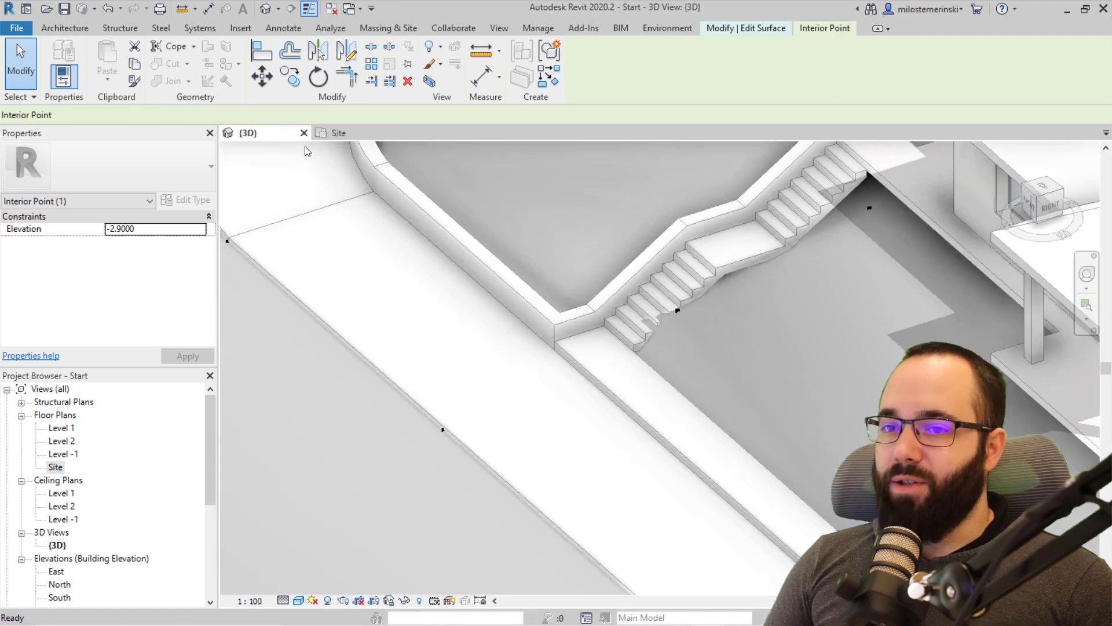
Step: Examine the terrain in the 3D view around the curved wall and stairs and beside the straight retaining wall east of the house
{"action": "scroll", "coordinate": [543, 332], "scroll_direction": "up", "scroll_amount": 4}
{"action": "scroll", "coordinate": [542, 330], "scroll_direction": "down", "scroll_amount": 3}
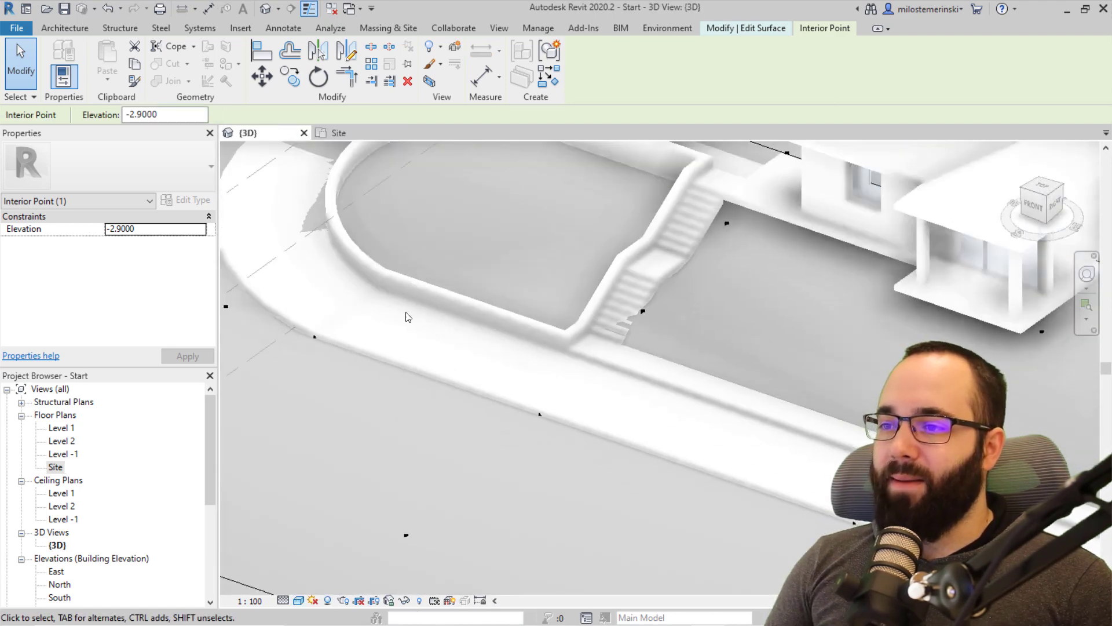
{"action": "scroll", "coordinate": [542, 331], "scroll_direction": "up", "scroll_amount": 2}
{"action": "middle_click_drag", "start_coordinate": [571, 401], "coordinate": [517, 428], "text": "shift"}
{"action": "middle_click_drag", "start_coordinate": [651, 454], "coordinate": [839, 401], "text": "shift"}
{"action": "middle_click_drag", "start_coordinate": [650, 342], "coordinate": [675, 459]}
{"action": "middle_click_drag", "start_coordinate": [693, 222], "coordinate": [606, 266]}
{"action": "scroll", "coordinate": [669, 289], "scroll_direction": "up", "scroll_amount": 2}
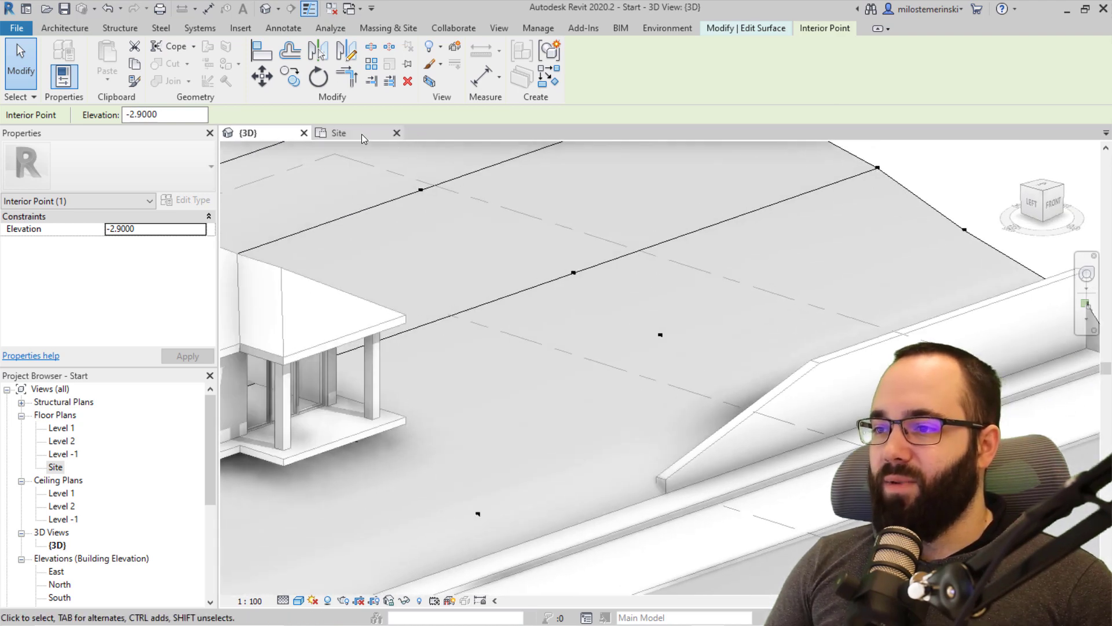
Step: Check the elevation of the point just north of the straight retaining wall in the Site plan and inspect the ground there in 3D
{"action": "left_click", "coordinate": [339, 133]}
{"action": "middle_click_drag", "start_coordinate": [643, 305], "coordinate": [315, 331]}
{"action": "middle_click_drag", "start_coordinate": [504, 320], "coordinate": [494, 365]}
{"action": "scroll", "coordinate": [603, 354], "scroll_direction": "up", "scroll_amount": 2}
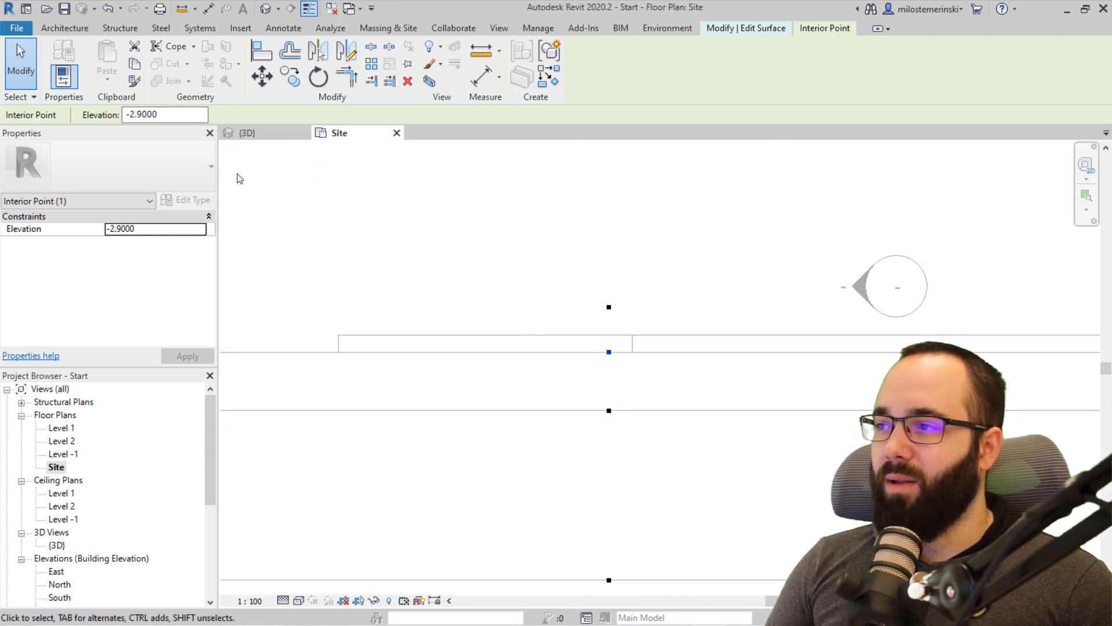
{"action": "left_click_drag", "start_coordinate": [585, 284], "coordinate": [626, 328]}
{"action": "middle_click_drag", "start_coordinate": [641, 325], "coordinate": [613, 325]}
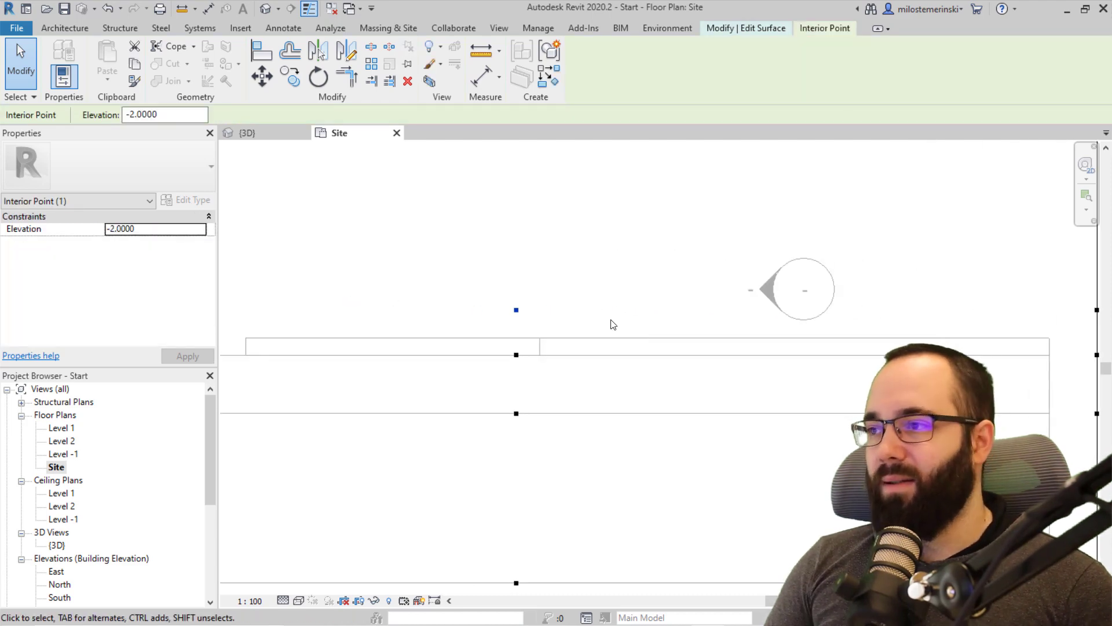
{"action": "key", "text": "Escape"}
{"action": "left_click", "coordinate": [278, 132]}
{"action": "middle_click_drag", "start_coordinate": [695, 261], "coordinate": [780, 267], "text": "shift"}
{"action": "scroll", "coordinate": [367, 403], "scroll_direction": "up", "scroll_amount": 3}
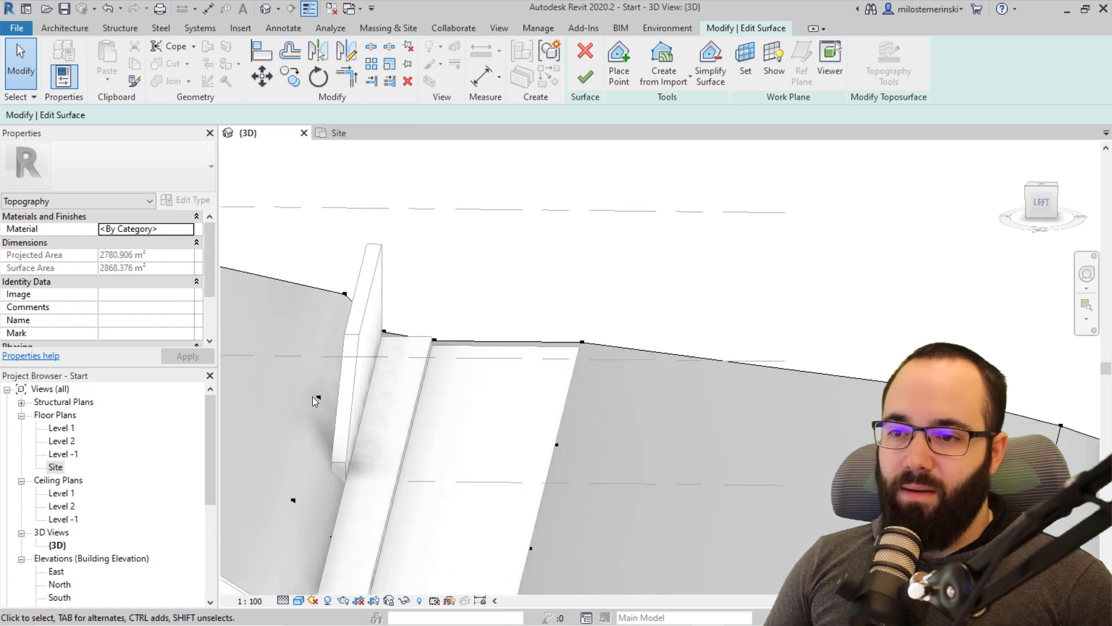
{"action": "middle_click_drag", "start_coordinate": [525, 406], "coordinate": [440, 382], "text": "shift"}
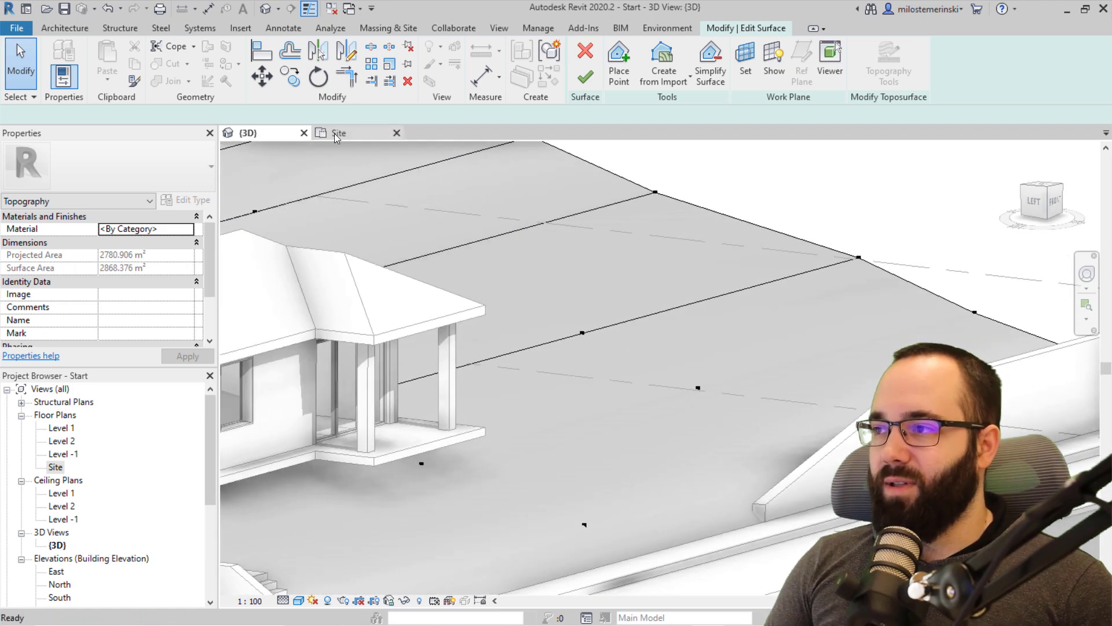
Step: In the Site plan, move the -2.0 point north of the straight retaining wall straight south onto the wall's north edge
{"action": "left_click", "coordinate": [337, 134]}
{"action": "left_click", "coordinate": [516, 308]}
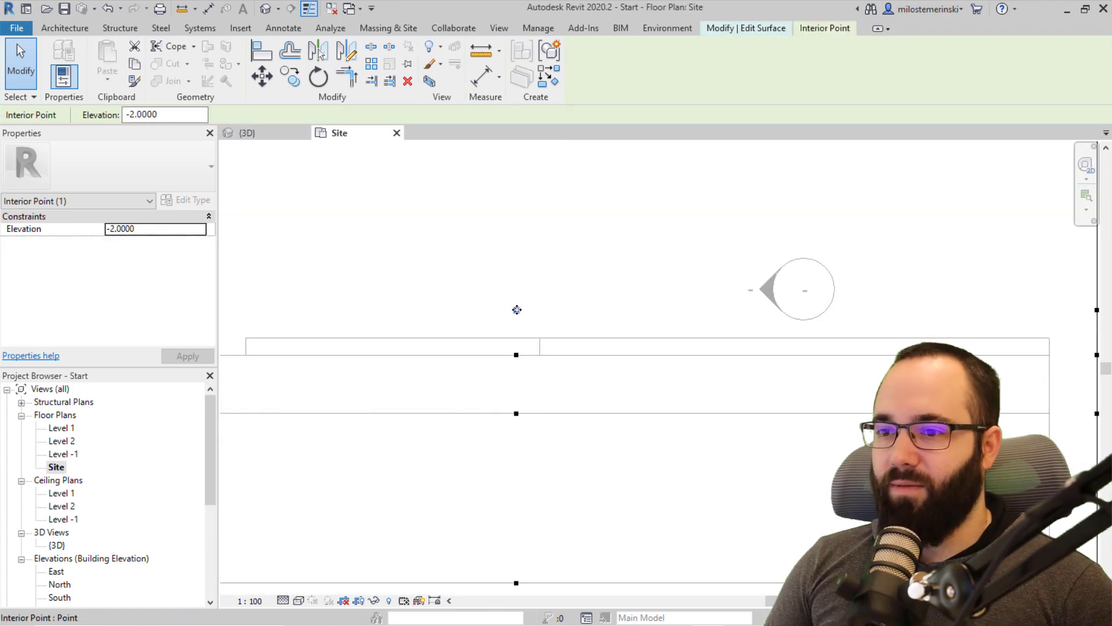
{"action": "left_click", "coordinate": [262, 87]}
{"action": "left_click", "coordinate": [517, 312]}
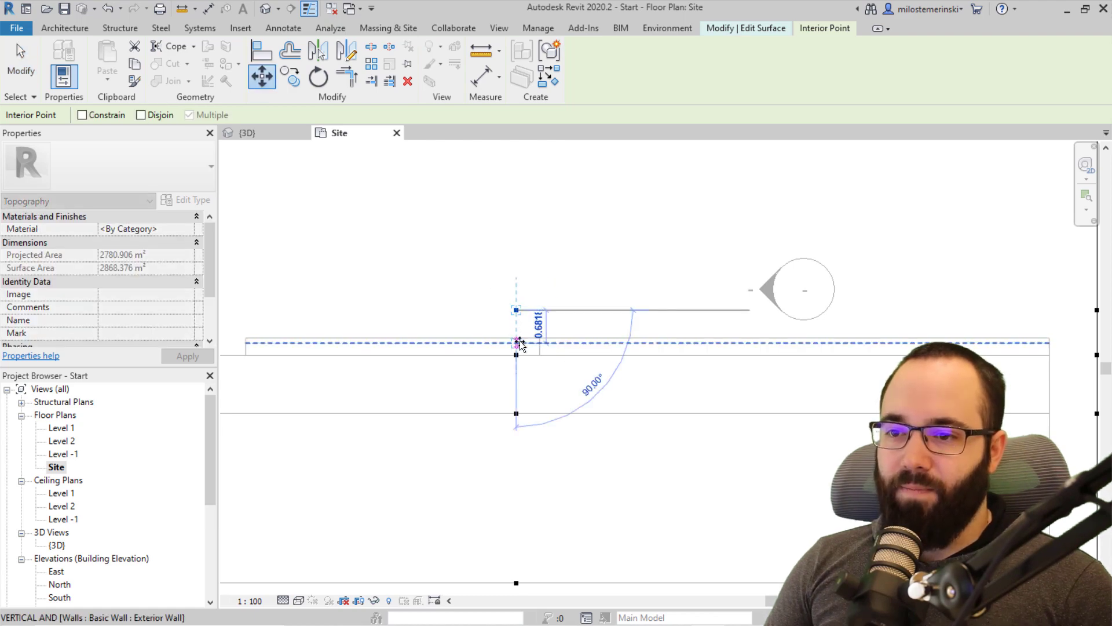
{"action": "left_click", "coordinate": [518, 338]}
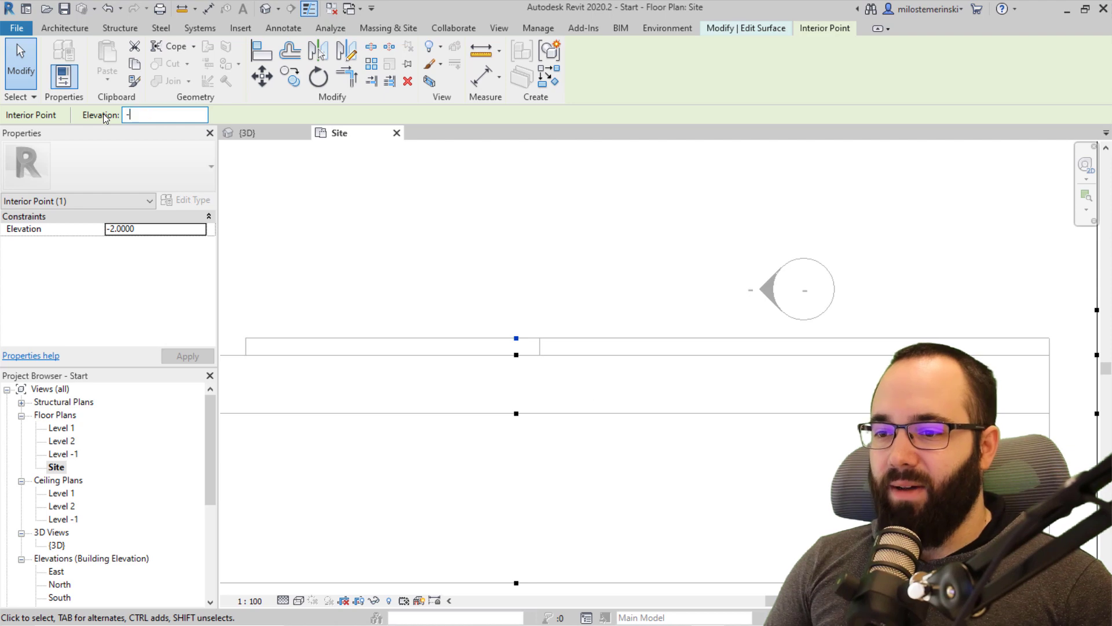
Step: Try an elevation of -1 for the moved point, check it in the 3D view, and set it to -1.5
{"action": "type", "text": "-1"}
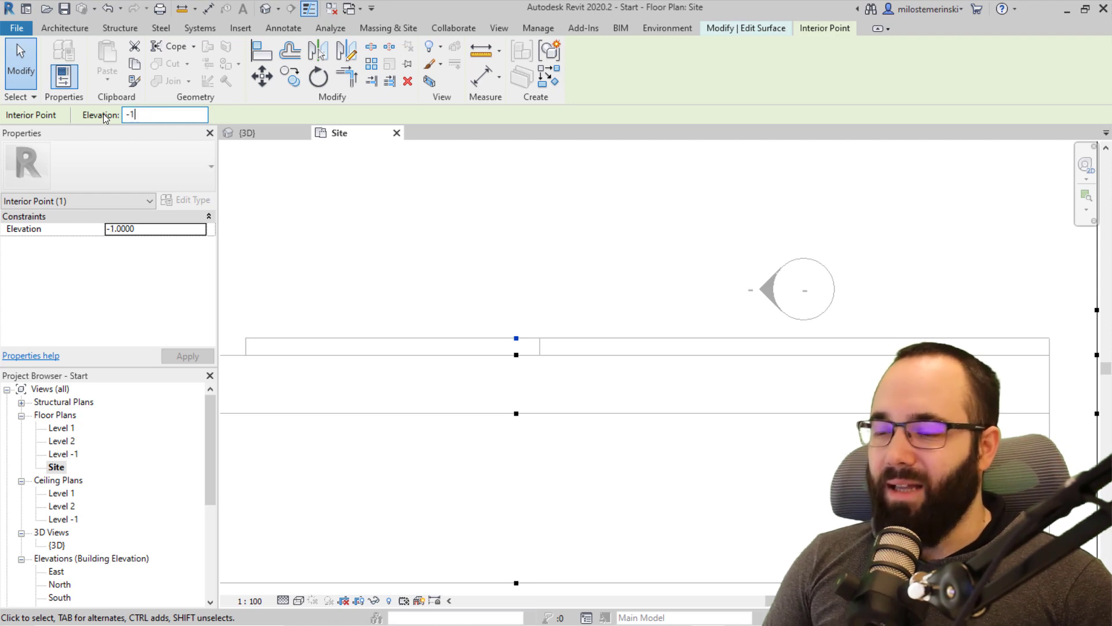
{"action": "left_click", "coordinate": [247, 133]}
{"action": "middle_click_drag", "start_coordinate": [767, 327], "coordinate": [695, 354], "text": "shift"}
{"action": "left_click_drag", "start_coordinate": [164, 115], "coordinate": [100, 118]}
{"action": "type", "text": "-1.5"}
{"action": "middle_click_drag", "start_coordinate": [782, 342], "coordinate": [822, 467], "text": "shift"}
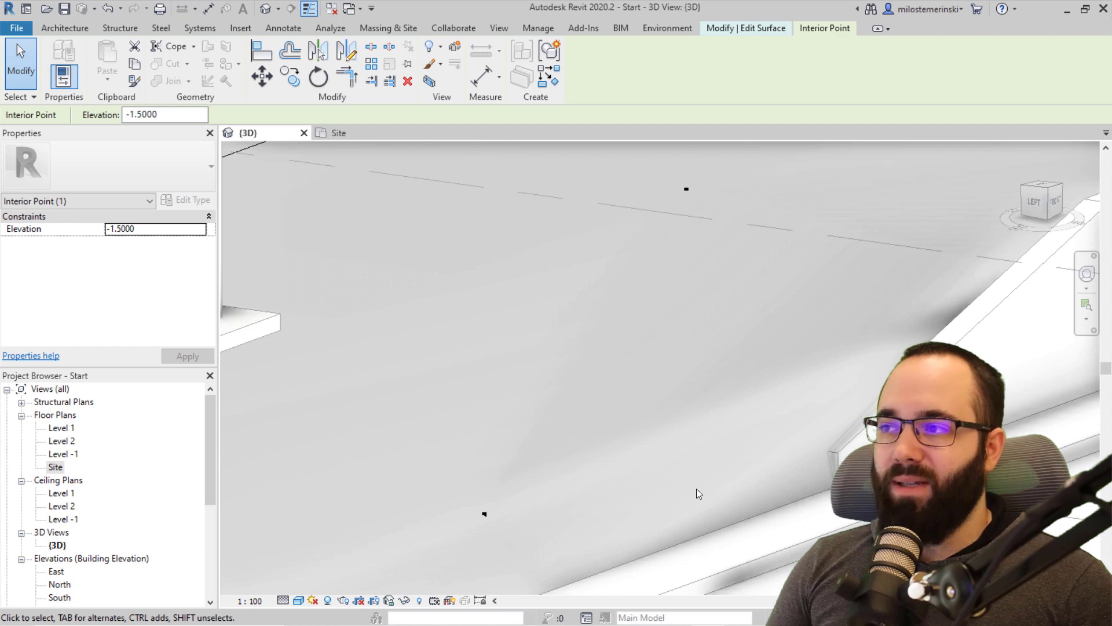
{"action": "left_click", "coordinate": [341, 134]}
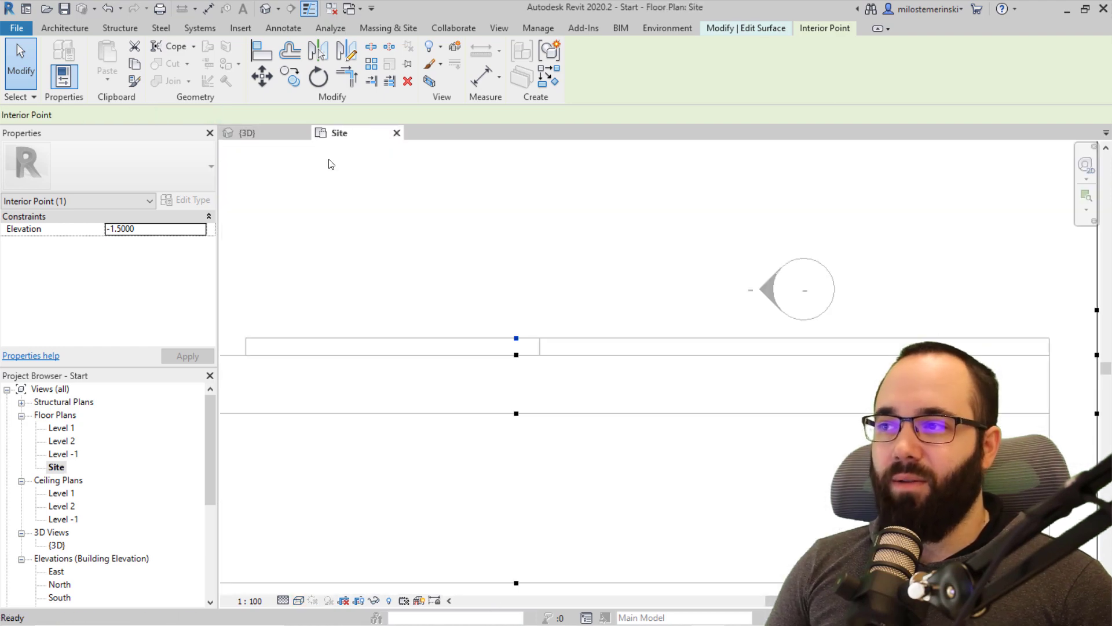
{"action": "scroll", "coordinate": [640, 305], "scroll_direction": "down", "scroll_amount": 3}
{"action": "middle_click_drag", "start_coordinate": [644, 309], "coordinate": [979, 305]}
{"action": "scroll", "coordinate": [574, 301], "scroll_direction": "up", "scroll_amount": 3}
{"action": "left_click", "coordinate": [469, 299]}
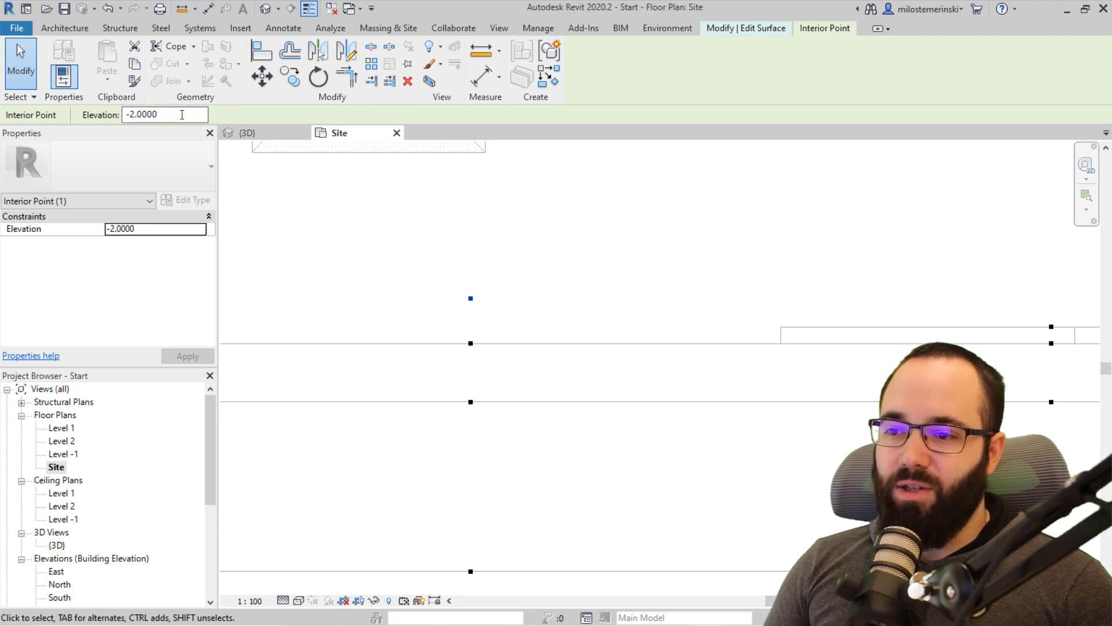
{"action": "left_click", "coordinate": [290, 76]}
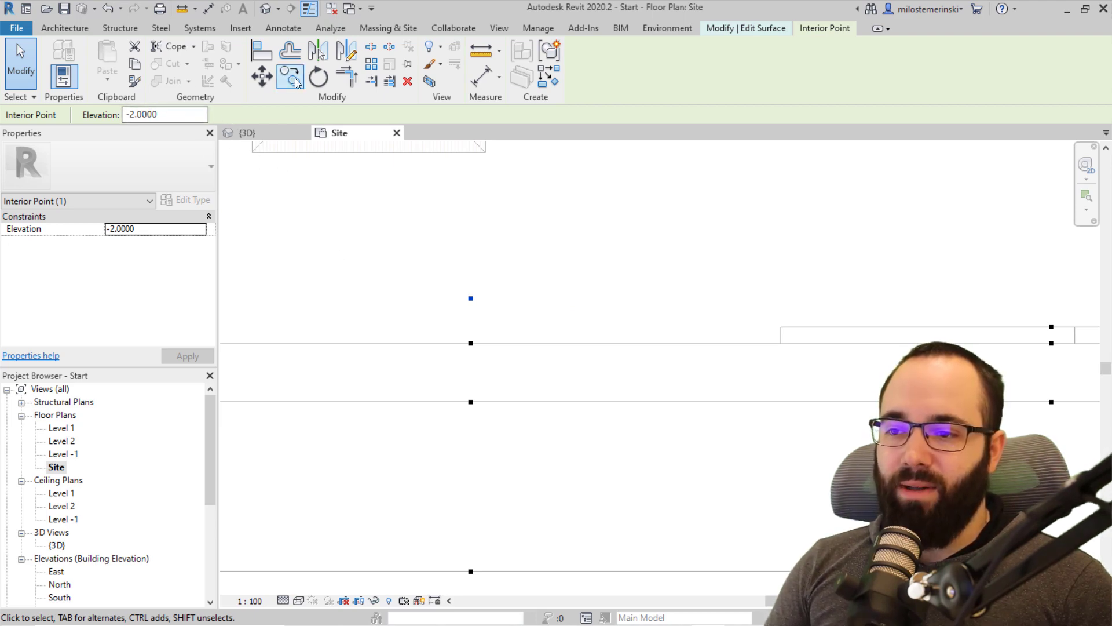
{"action": "left_click", "coordinate": [471, 299]}
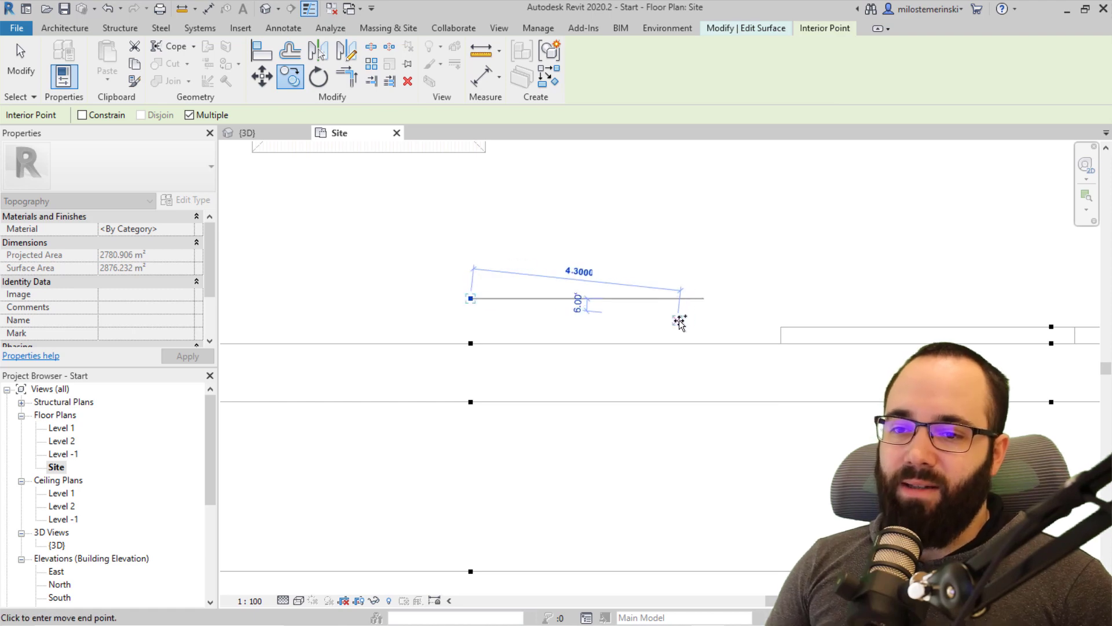
{"action": "left_click", "coordinate": [680, 323]}
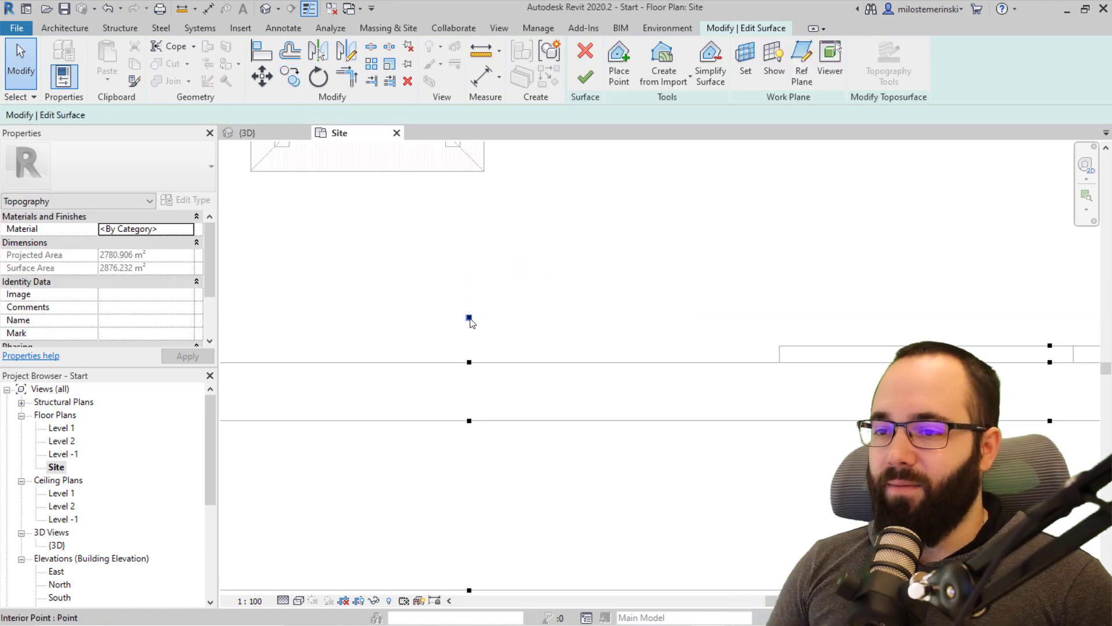
Step: Place a surface point in the 3D view on the ground near the straight retaining wall's low end, at 0 Relative to Surface
{"action": "left_click", "coordinate": [612, 81]}
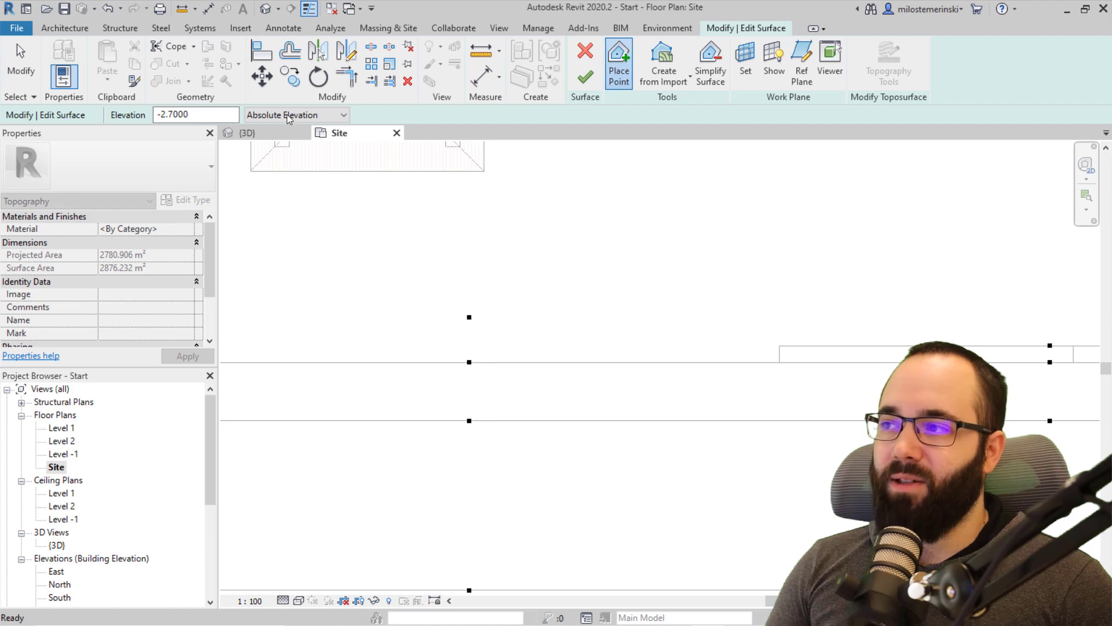
{"action": "left_click", "coordinate": [259, 116]}
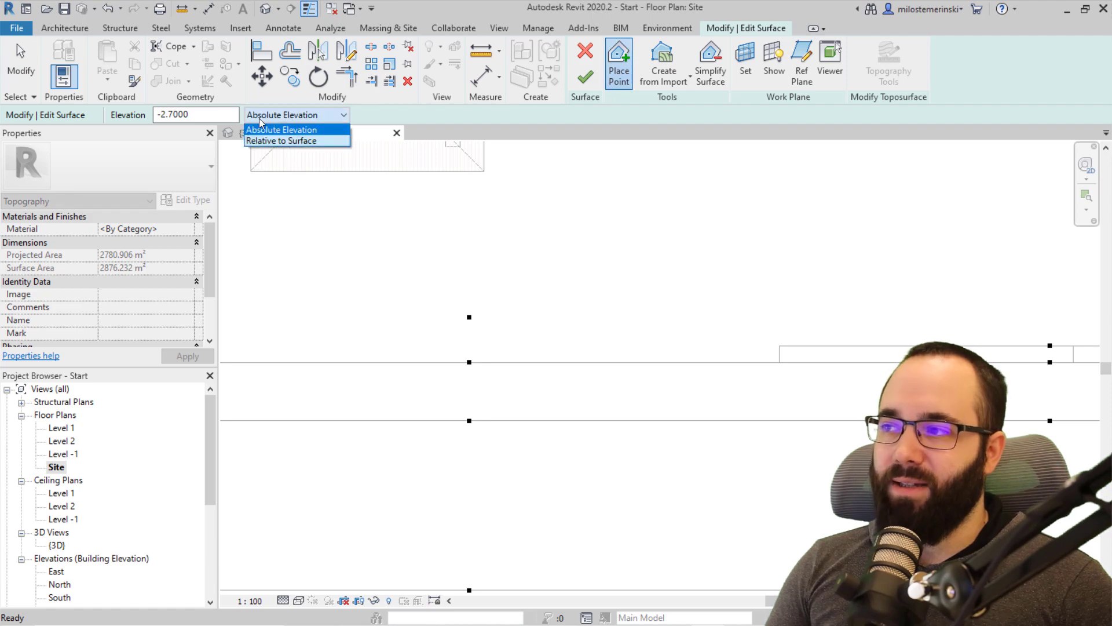
{"action": "left_click", "coordinate": [282, 141]}
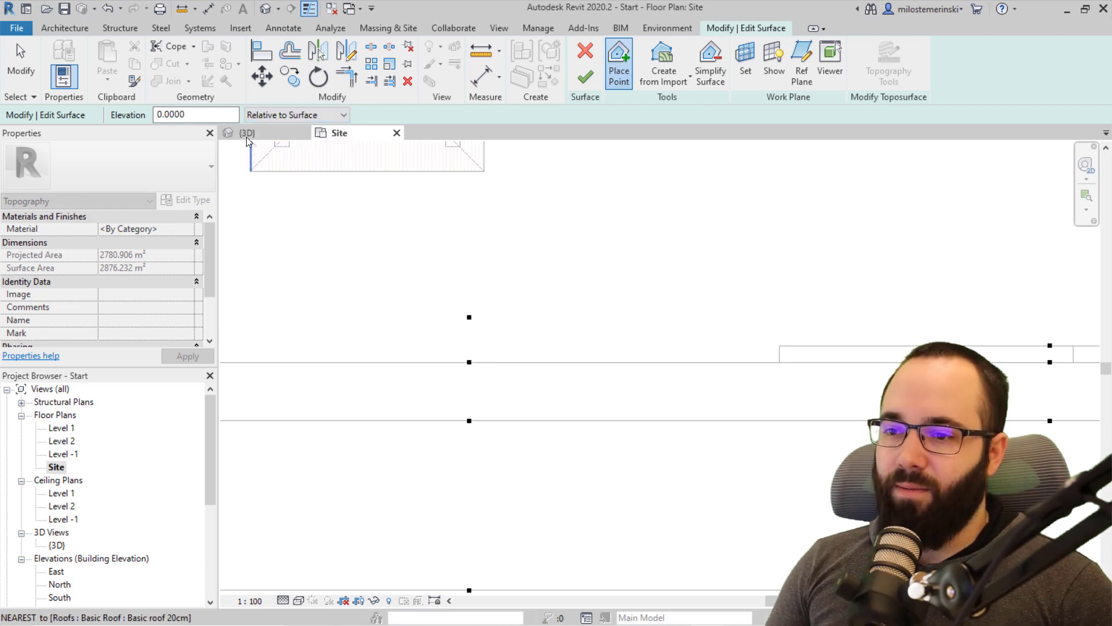
{"action": "left_click", "coordinate": [249, 133]}
{"action": "left_click", "coordinate": [740, 450]}
{"action": "middle_click_drag", "start_coordinate": [740, 450], "coordinate": [842, 397], "text": "shift"}
{"action": "middle_click_drag", "start_coordinate": [877, 366], "coordinate": [802, 380], "text": "shift"}
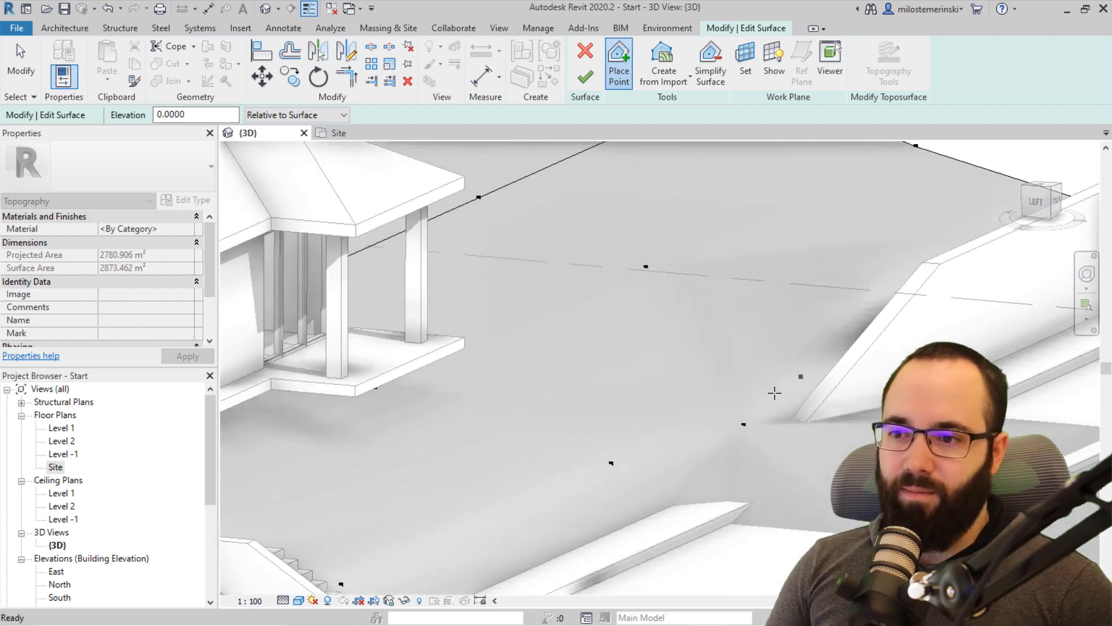
{"action": "scroll", "coordinate": [748, 425], "scroll_direction": "up", "scroll_amount": 3}
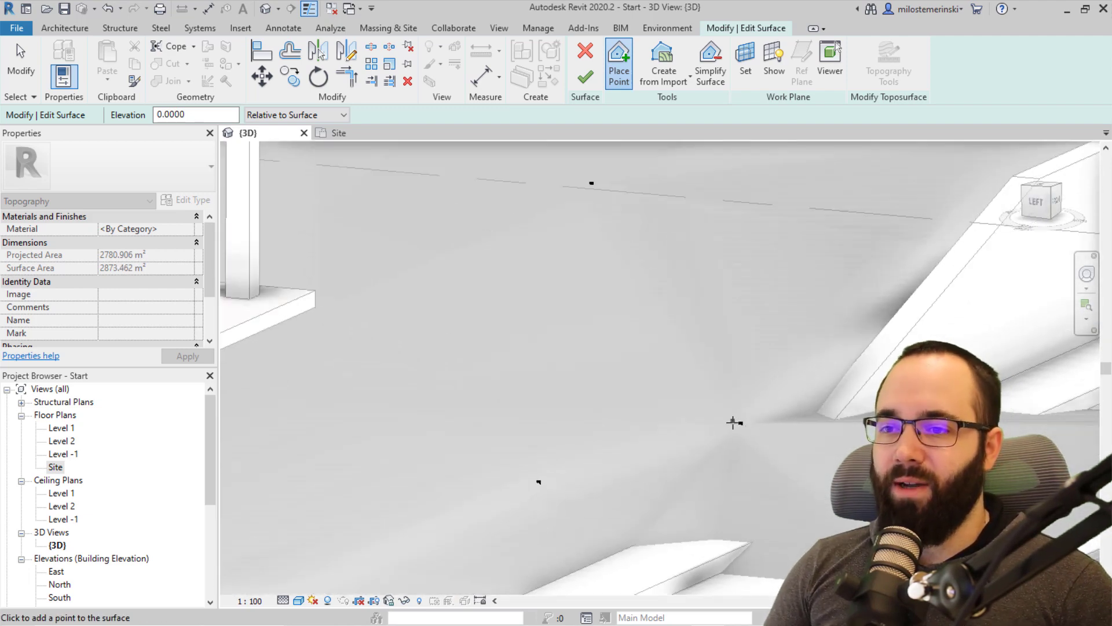
Step: Try elevations of -2.4 and -2.3 for the new point near the wall's low end, and set it to -2.5
{"action": "key", "text": "Escape"}
{"action": "left_click", "coordinate": [742, 422]}
{"action": "scroll", "coordinate": [742, 422], "scroll_direction": "down", "scroll_amount": 2}
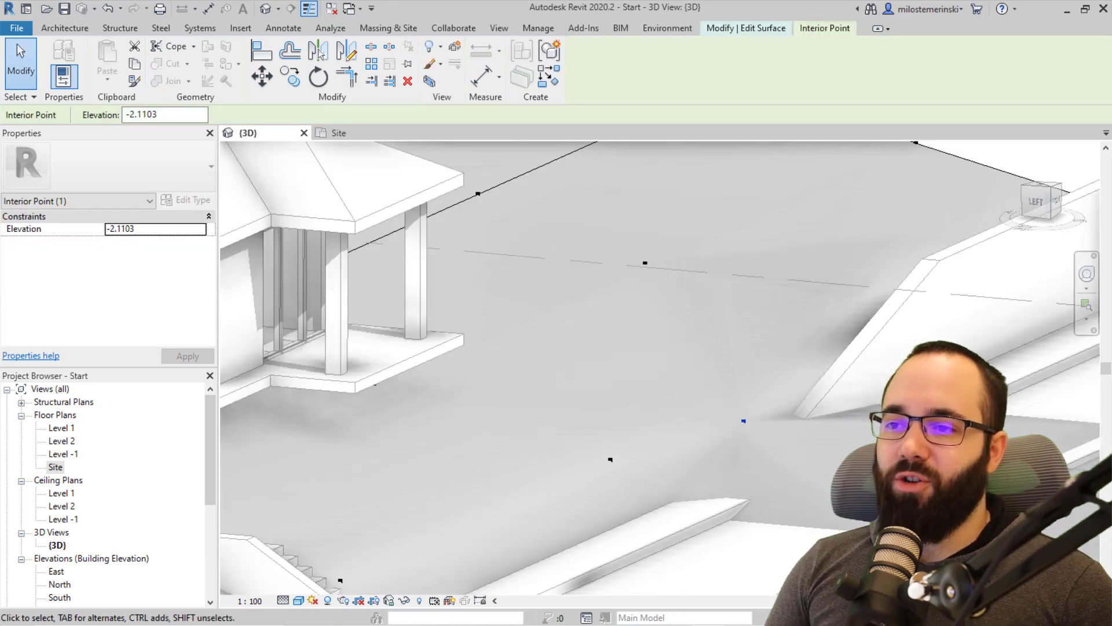
{"action": "middle_click_drag", "start_coordinate": [743, 425], "coordinate": [739, 423]}
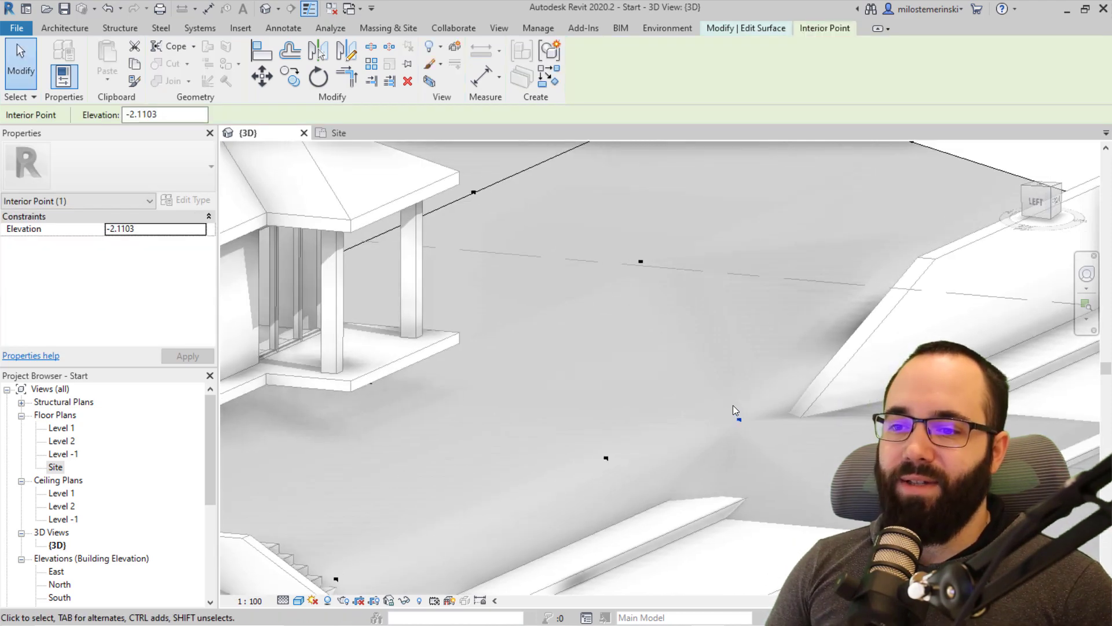
{"action": "left_click_drag", "start_coordinate": [162, 114], "coordinate": [138, 115]}
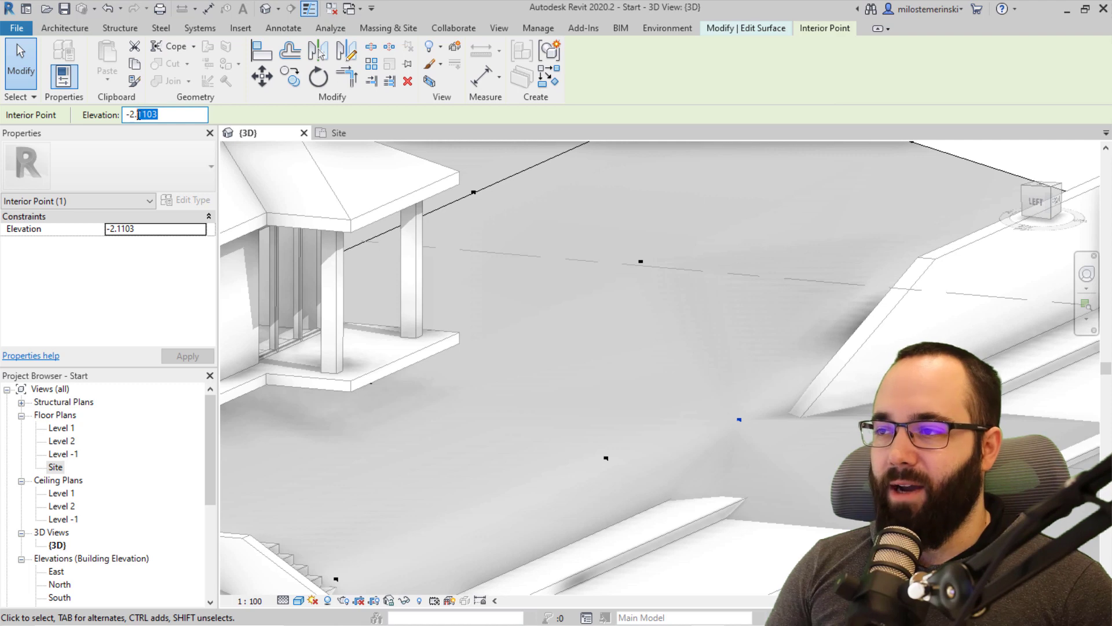
{"action": "type", "text": "4"}
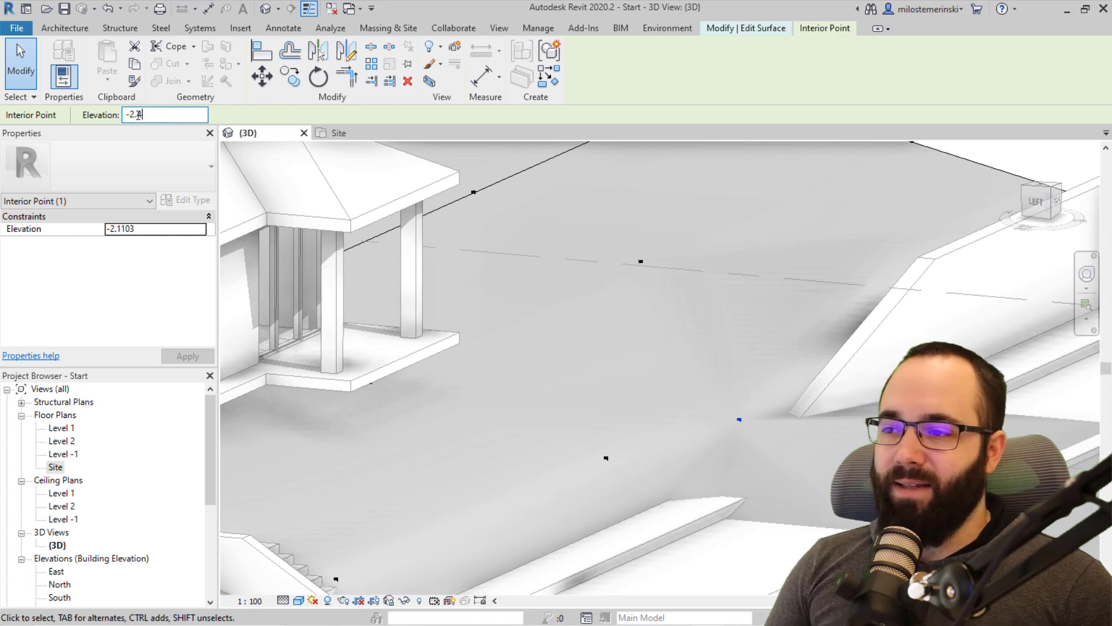
{"action": "key", "text": "Return"}
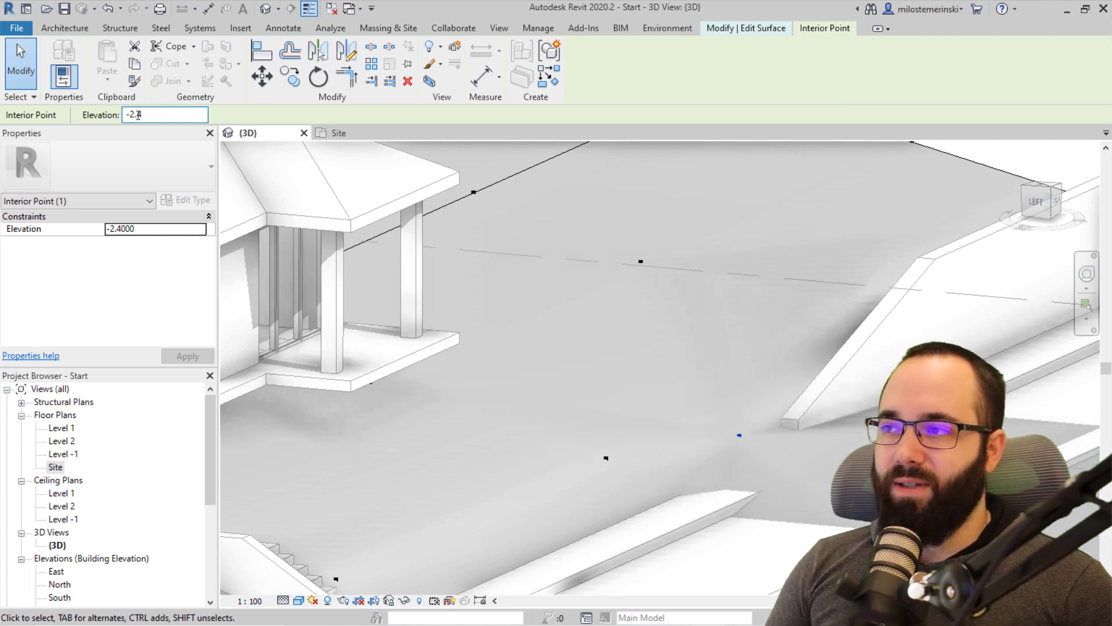
{"action": "type", "text": "3"}
{"action": "key", "text": "Return"}
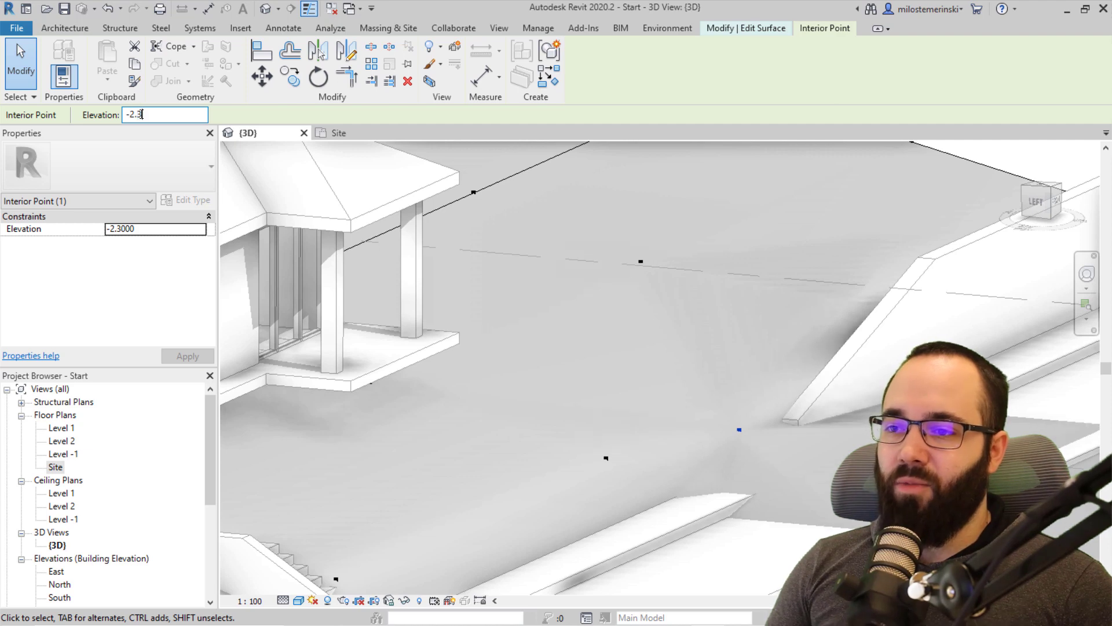
{"action": "type", "text": "5"}
{"action": "key", "text": "Return"}
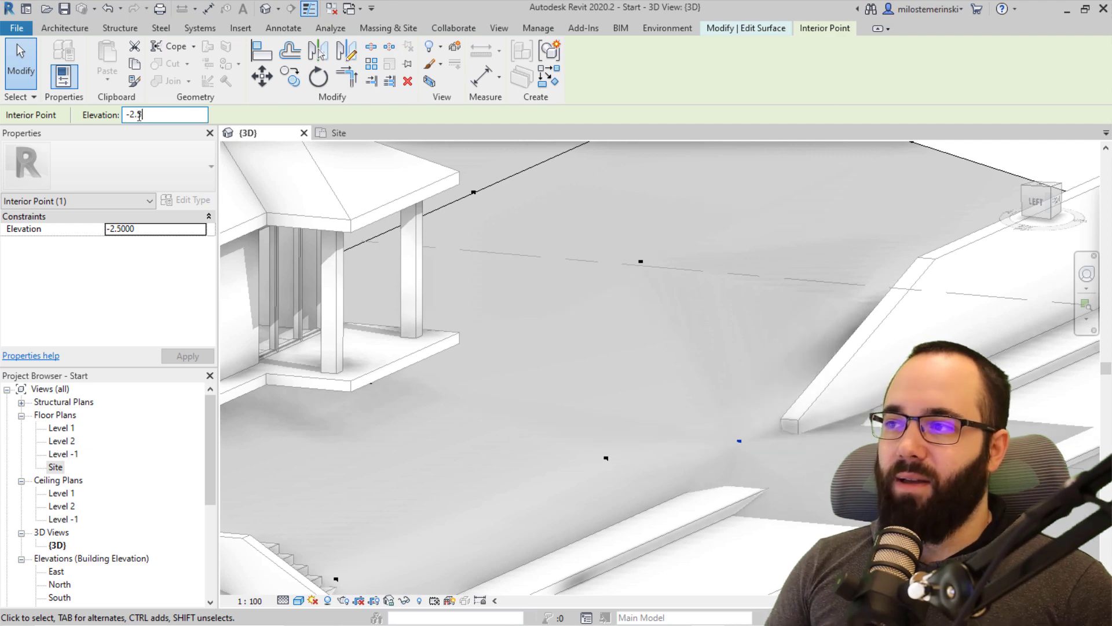
{"action": "middle_click_drag", "start_coordinate": [842, 415], "coordinate": [678, 299], "text": "shift"}
Step: In the Site plan, copy the two points on the walkway's edges east until they line up below the new -2.5 point
{"action": "left_click", "coordinate": [339, 133]}
{"action": "middle_click_drag", "start_coordinate": [775, 390], "coordinate": [681, 348]}
{"action": "left_click_drag", "start_coordinate": [448, 347], "coordinate": [545, 468]}
{"action": "key", "text": "c"}
{"action": "key", "text": "o"}
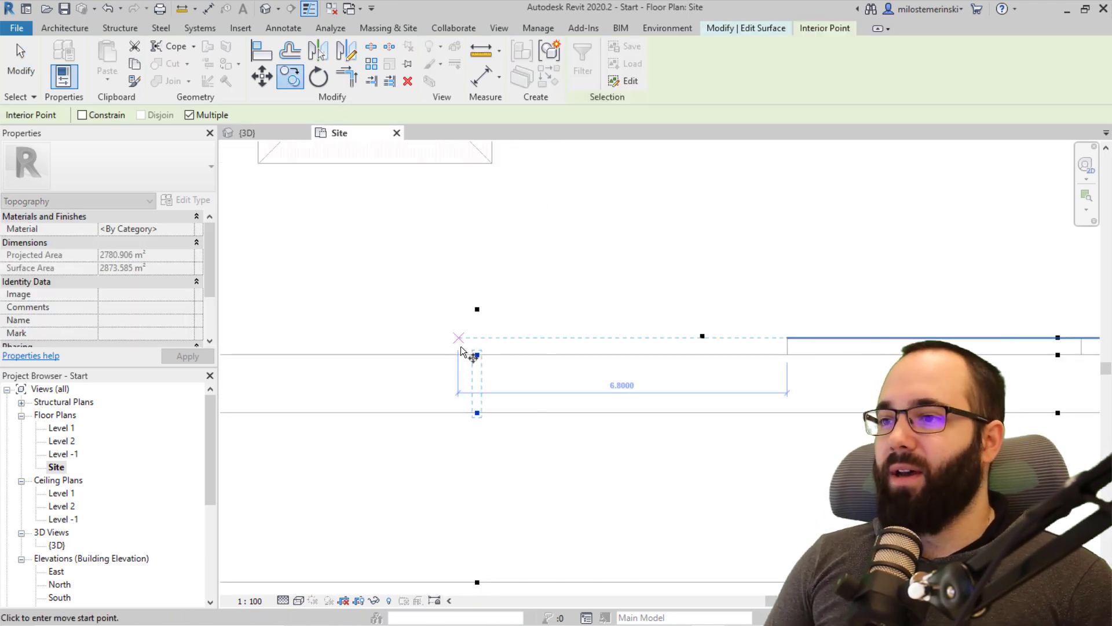
{"action": "left_click", "coordinate": [492, 410]}
{"action": "left_click", "coordinate": [716, 415]}
{"action": "key", "text": "Escape"}
{"action": "key", "text": "Escape"}
{"action": "left_click", "coordinate": [261, 134]}
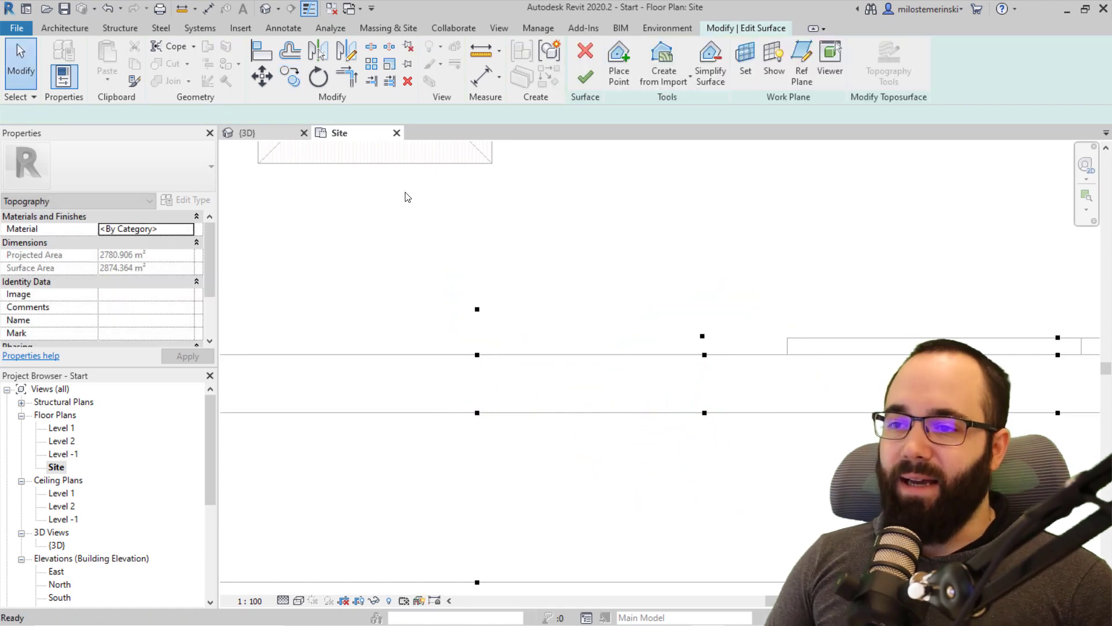
Step: Review the terrain around the walkway, stairs and house in 3D, return to the Site plan and finish editing the toposurface
{"action": "middle_click_drag", "start_coordinate": [745, 409], "coordinate": [683, 514], "text": "shift"}
{"action": "middle_click_drag", "start_coordinate": [682, 515], "coordinate": [799, 482]}
{"action": "scroll", "coordinate": [834, 479], "scroll_direction": "down", "scroll_amount": 1}
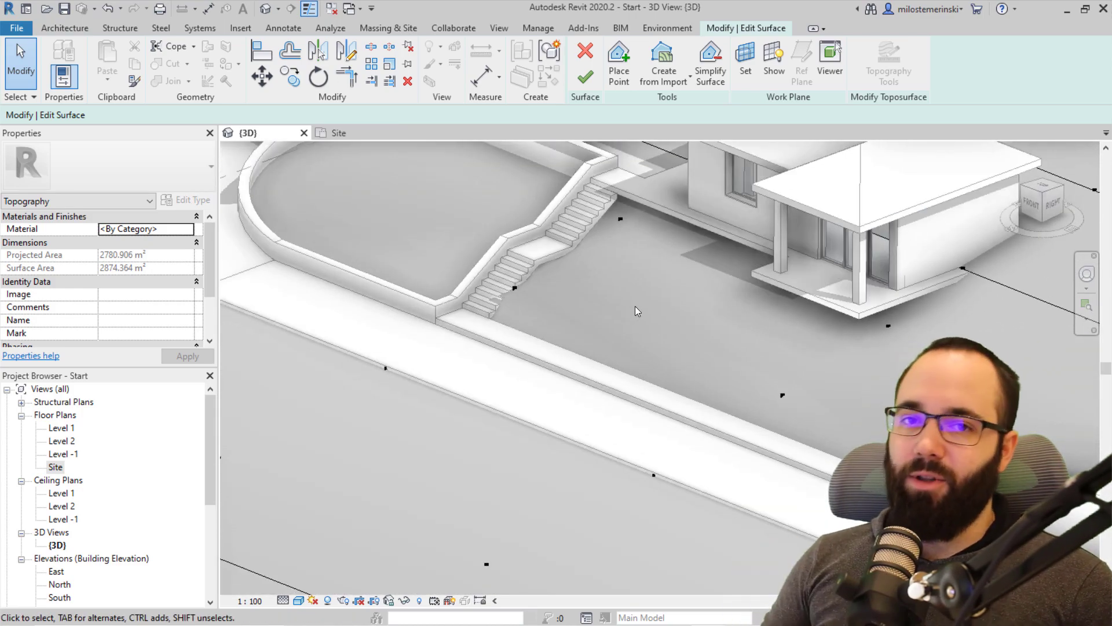
{"action": "scroll", "coordinate": [603, 287], "scroll_direction": "down", "scroll_amount": 1}
{"action": "middle_click_drag", "start_coordinate": [580, 345], "coordinate": [585, 302], "text": "shift"}
{"action": "scroll", "coordinate": [592, 387], "scroll_direction": "up", "scroll_amount": 1}
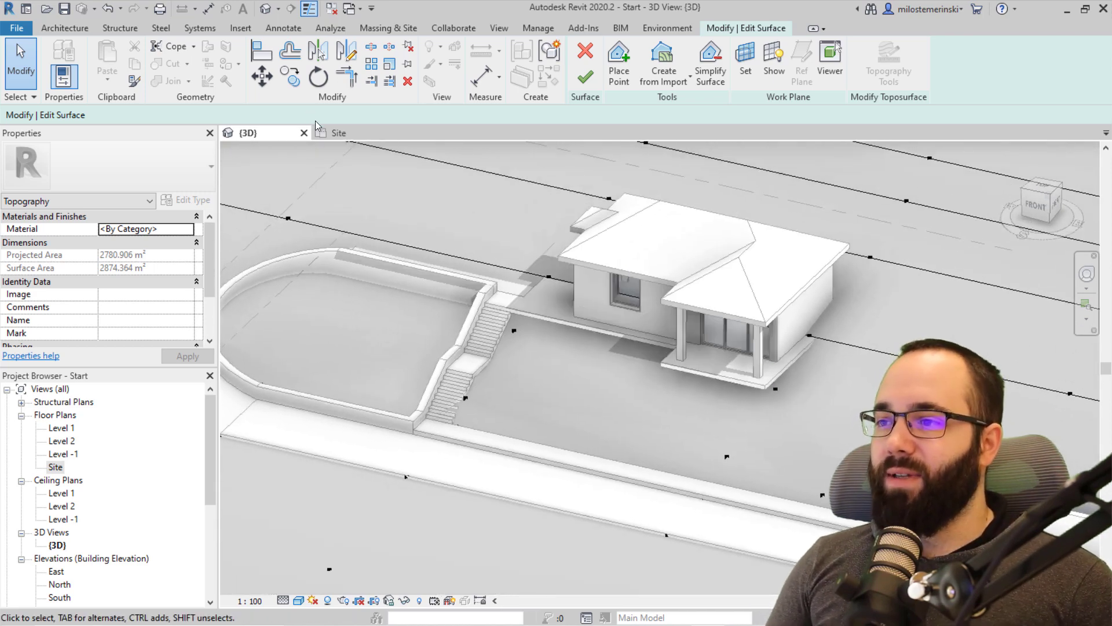
{"action": "left_click", "coordinate": [342, 133]}
{"action": "middle_click_drag", "start_coordinate": [556, 306], "coordinate": [607, 334]}
{"action": "left_click", "coordinate": [583, 78]}
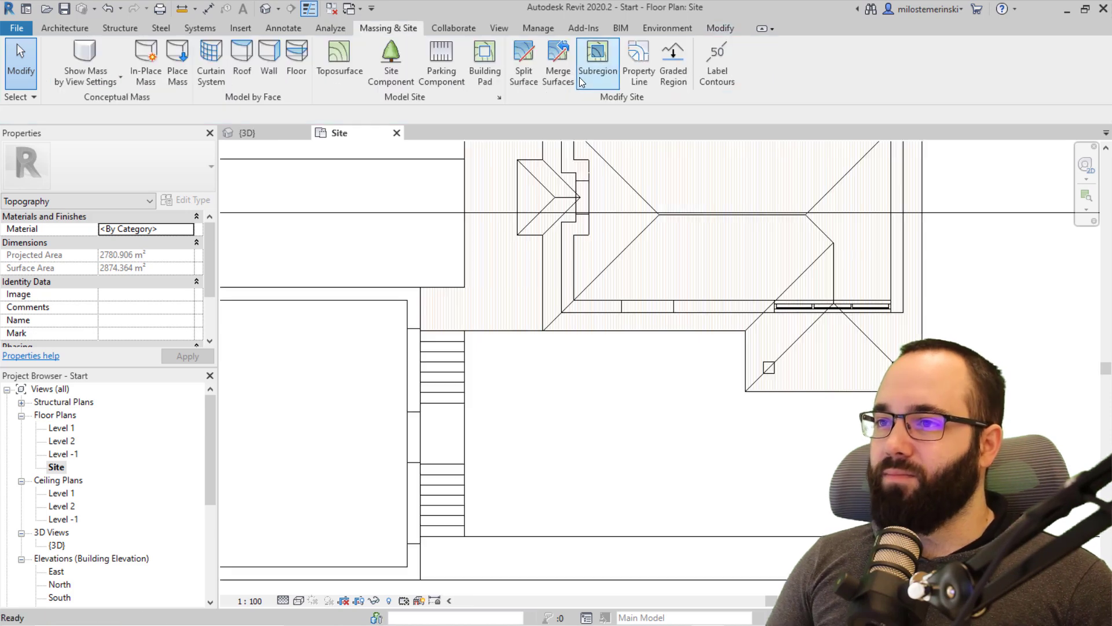
{"action": "left_click", "coordinate": [523, 342]}
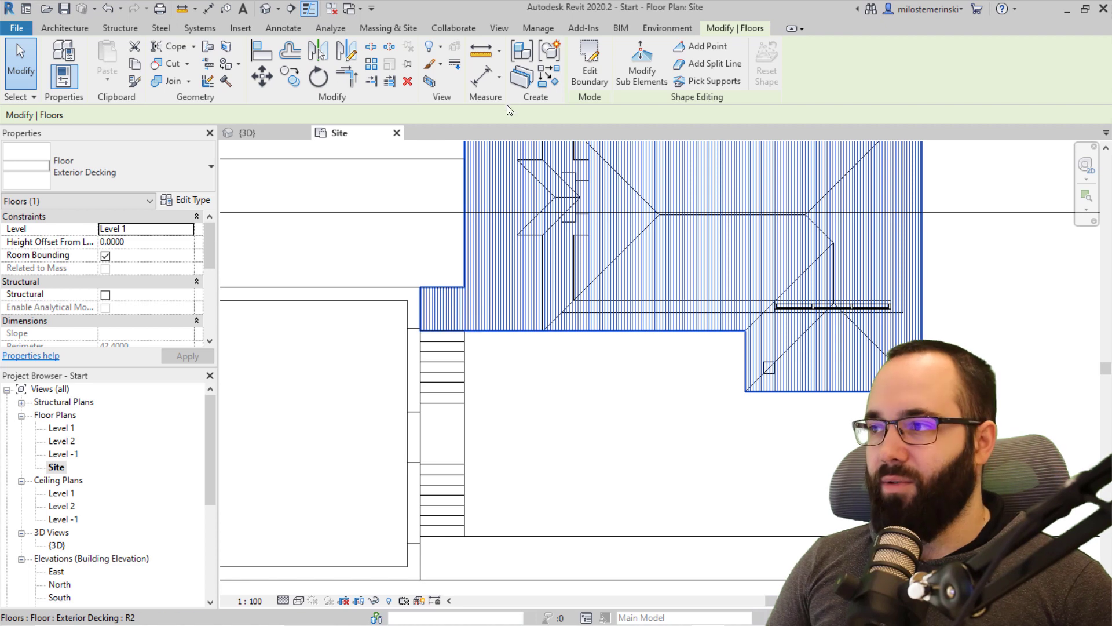
{"action": "key", "text": "Escape"}
{"action": "scroll", "coordinate": [547, 278], "scroll_direction": "down", "scroll_amount": 5}
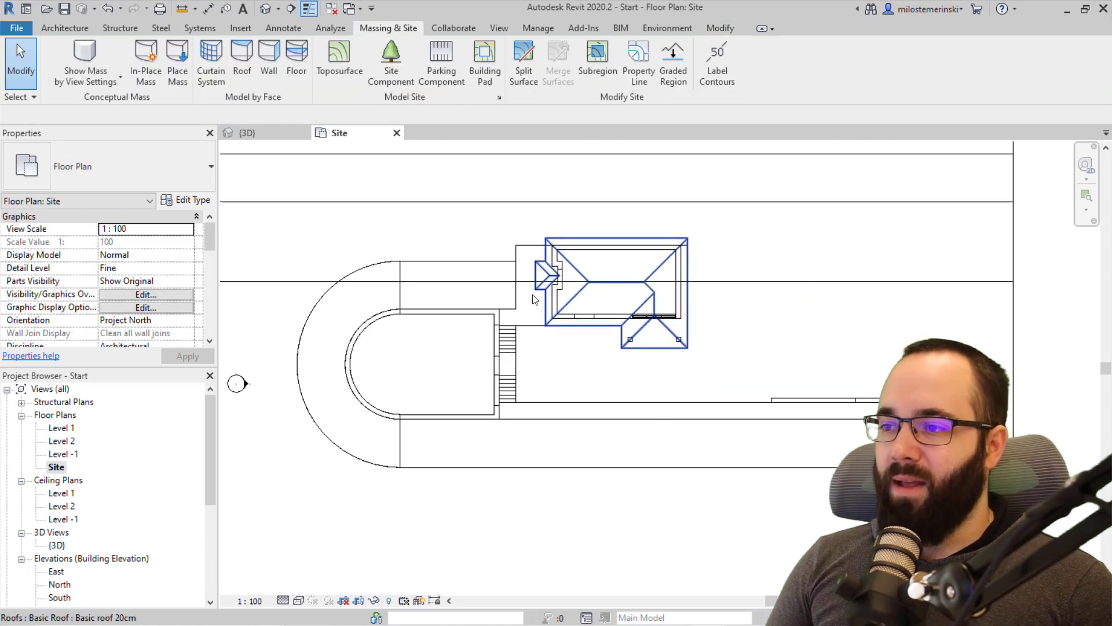
Step: Edit the toposurface in the Site plan and delete the -1 point beside the top of the stairs
{"action": "left_click", "coordinate": [426, 163]}
{"action": "left_click", "coordinate": [666, 83]}
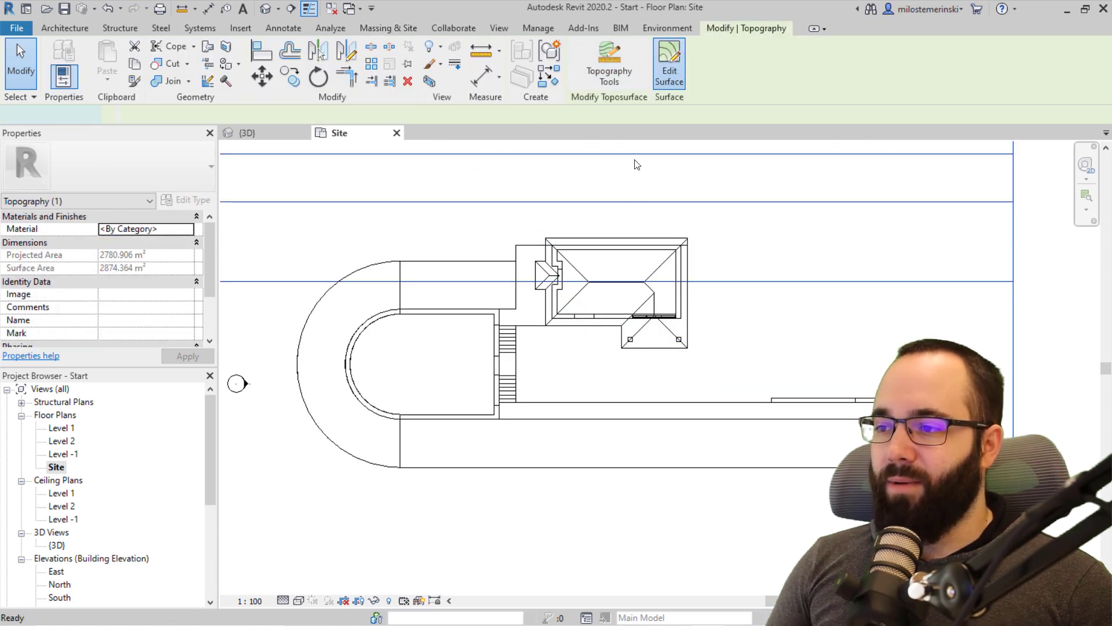
{"action": "scroll", "coordinate": [585, 184], "scroll_direction": "up", "scroll_amount": 2}
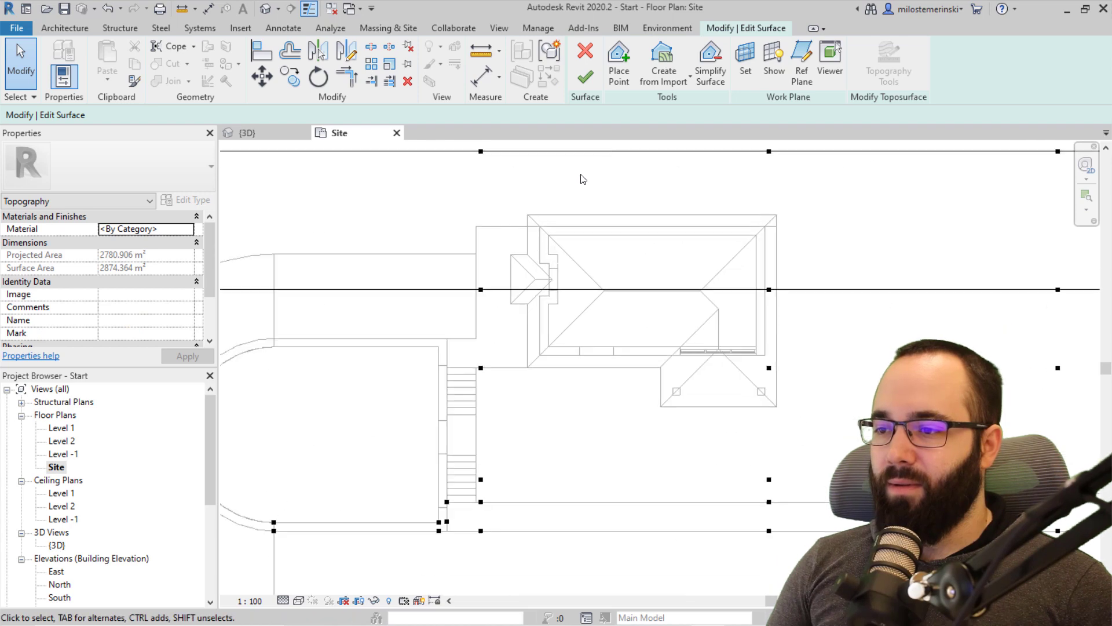
{"action": "left_click", "coordinate": [618, 83]}
{"action": "scroll", "coordinate": [442, 384], "scroll_direction": "up", "scroll_amount": 3}
{"action": "key", "text": "Escape"}
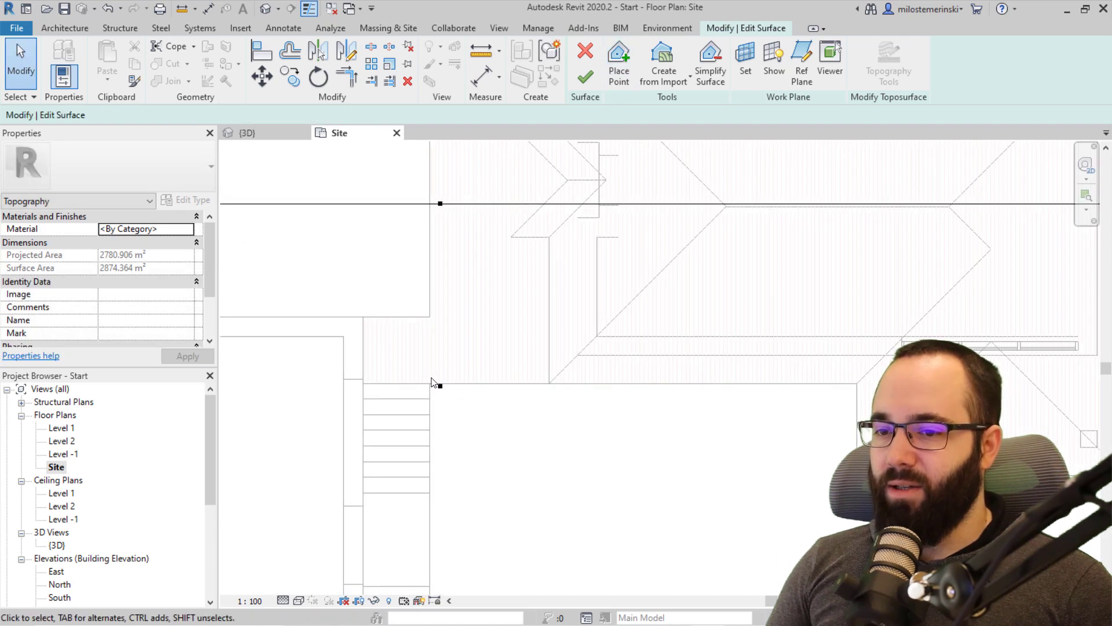
{"action": "left_click", "coordinate": [440, 385]}
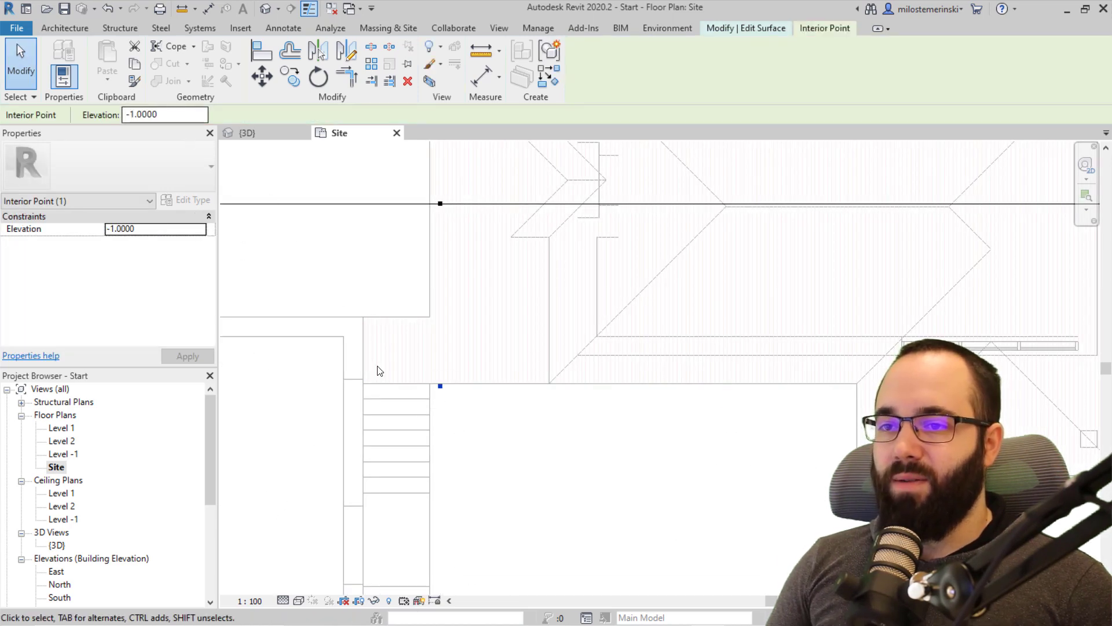
{"action": "scroll", "coordinate": [474, 383], "scroll_direction": "down", "scroll_amount": 3}
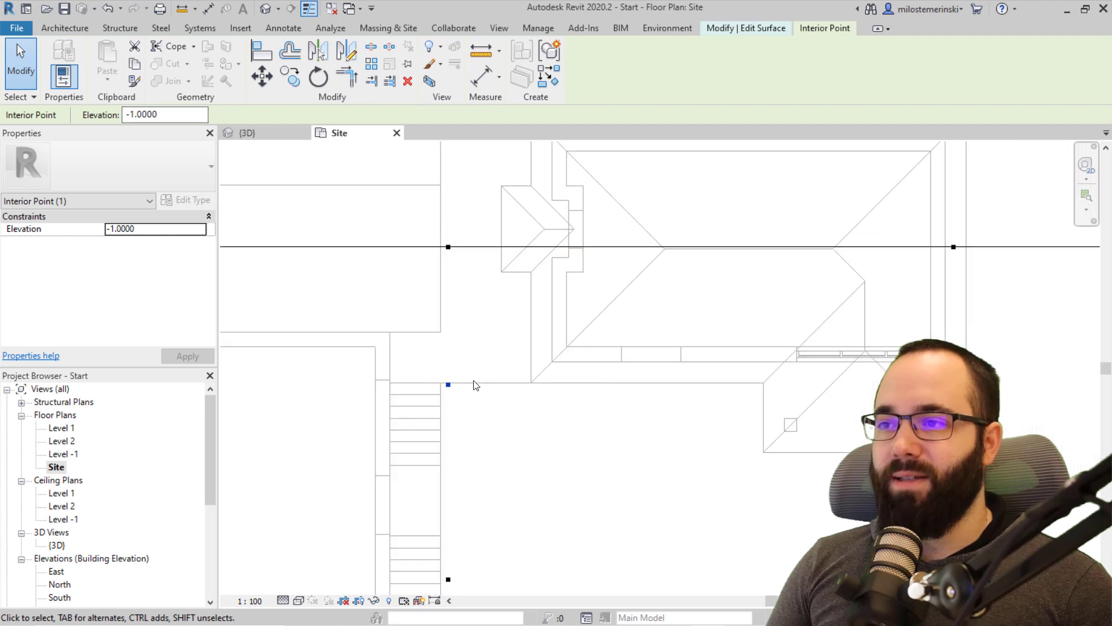
{"action": "key", "text": "Delete"}
Step: Place points at -0.1 Relative to Surface along the deck's south edge, from the stairs to the porch's outer corner
{"action": "left_click", "coordinate": [619, 81]}
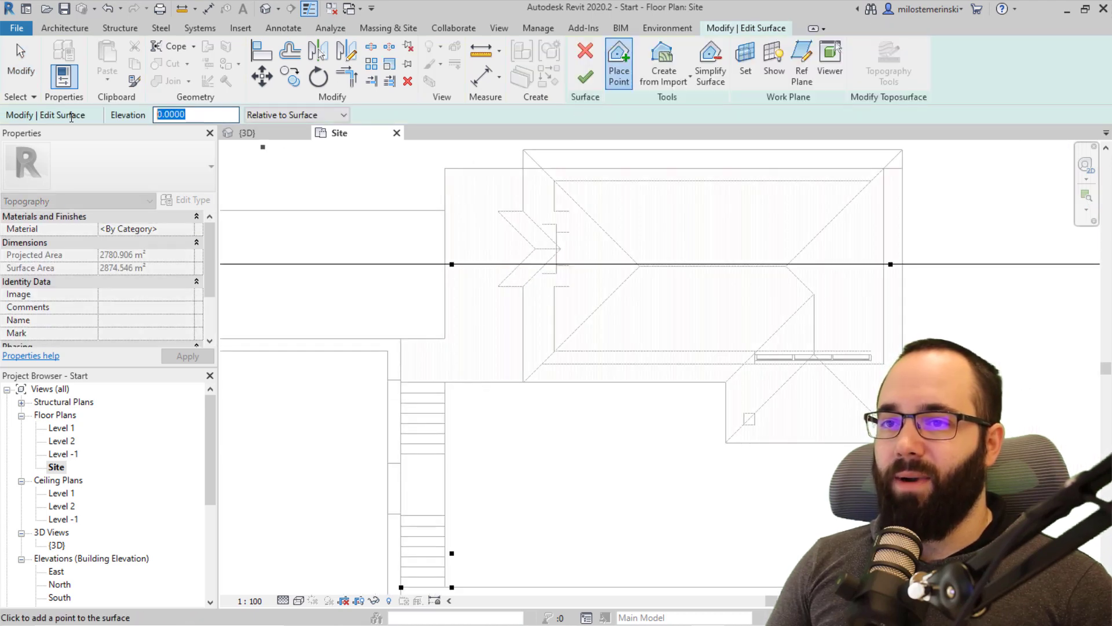
{"action": "type", "text": "-0.1"}
{"action": "key", "text": "Return"}
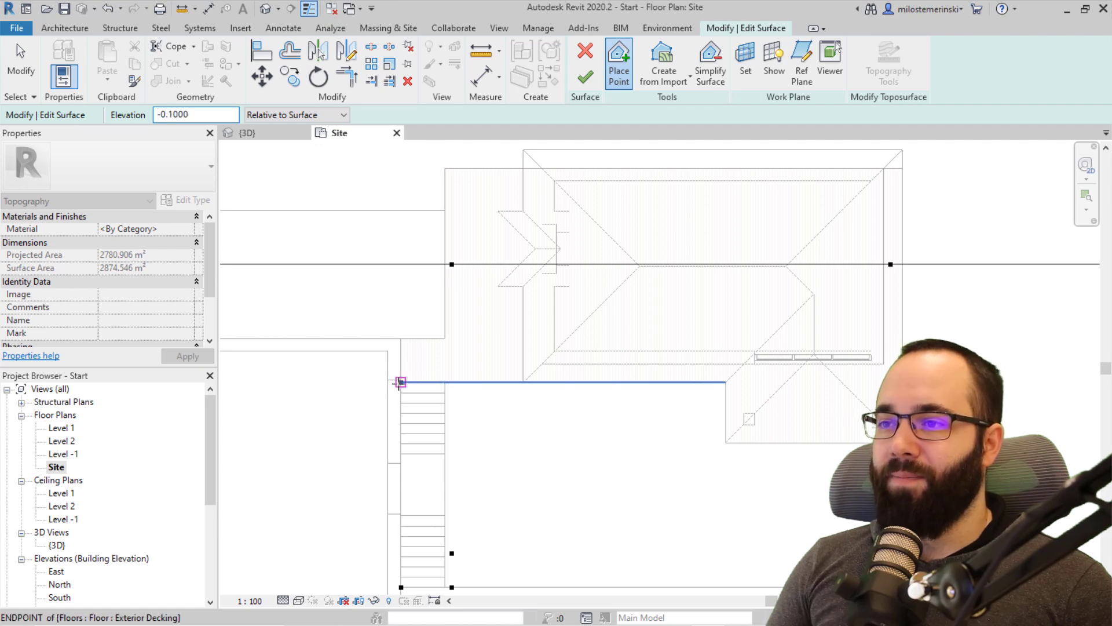
{"action": "left_click", "coordinate": [444, 383]}
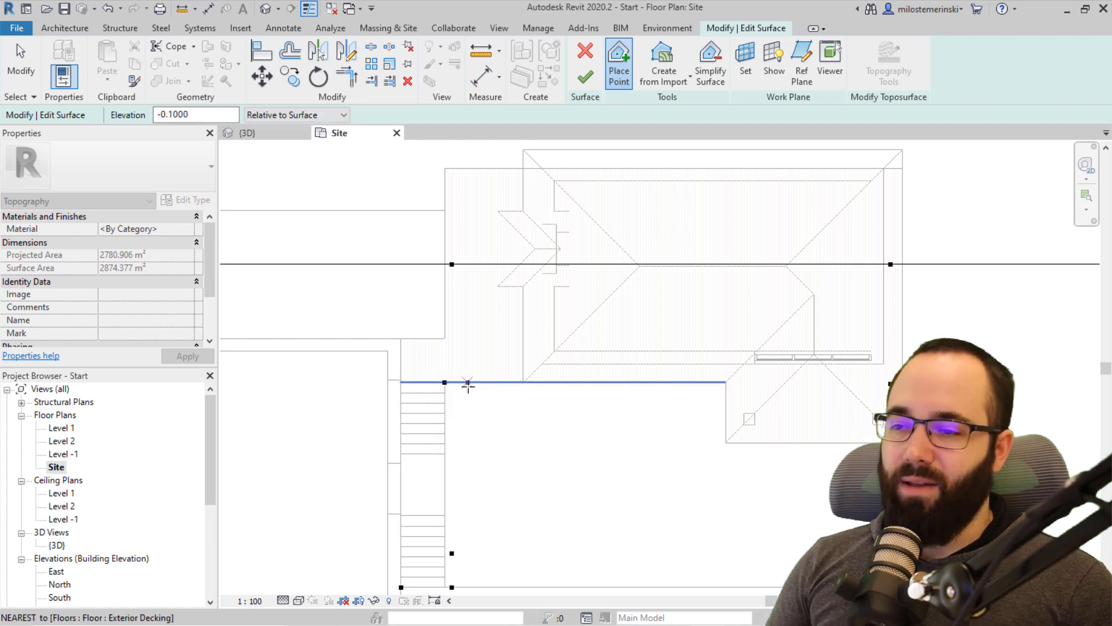
{"action": "left_click", "coordinate": [471, 383]}
{"action": "left_click", "coordinate": [523, 382]}
{"action": "left_click", "coordinate": [546, 382]}
{"action": "left_click", "coordinate": [572, 383]}
{"action": "left_click", "coordinate": [648, 382]}
{"action": "left_click", "coordinate": [725, 382]}
{"action": "left_click", "coordinate": [725, 442]}
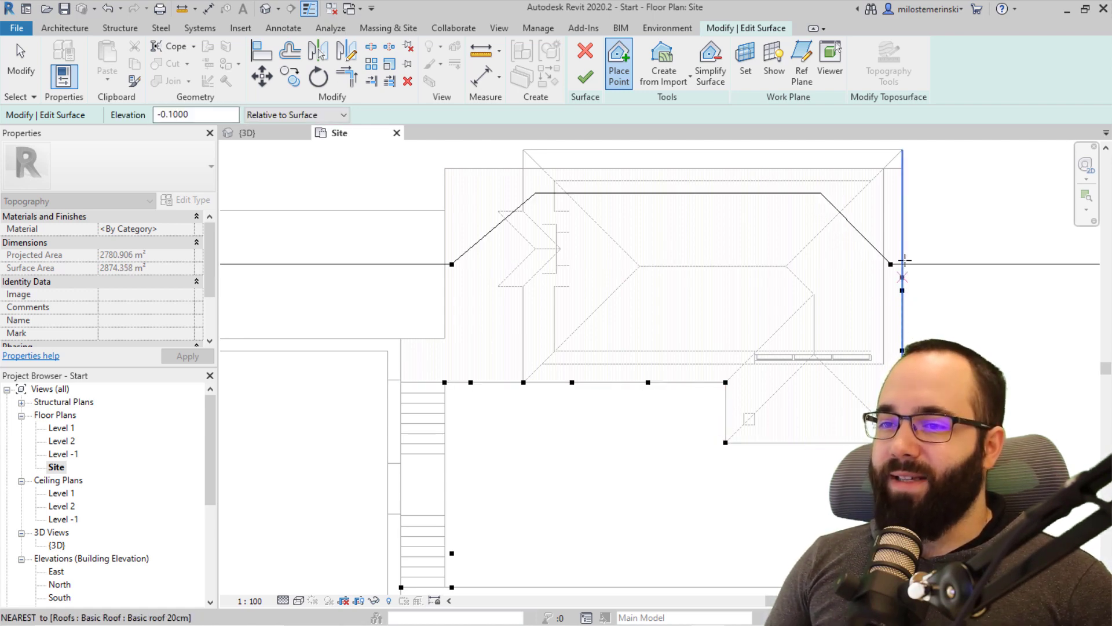
Step: Continue the -0.1 Relative to Surface points up the deck's east side, along its north edge and down its west side
{"action": "left_click", "coordinate": [902, 237]}
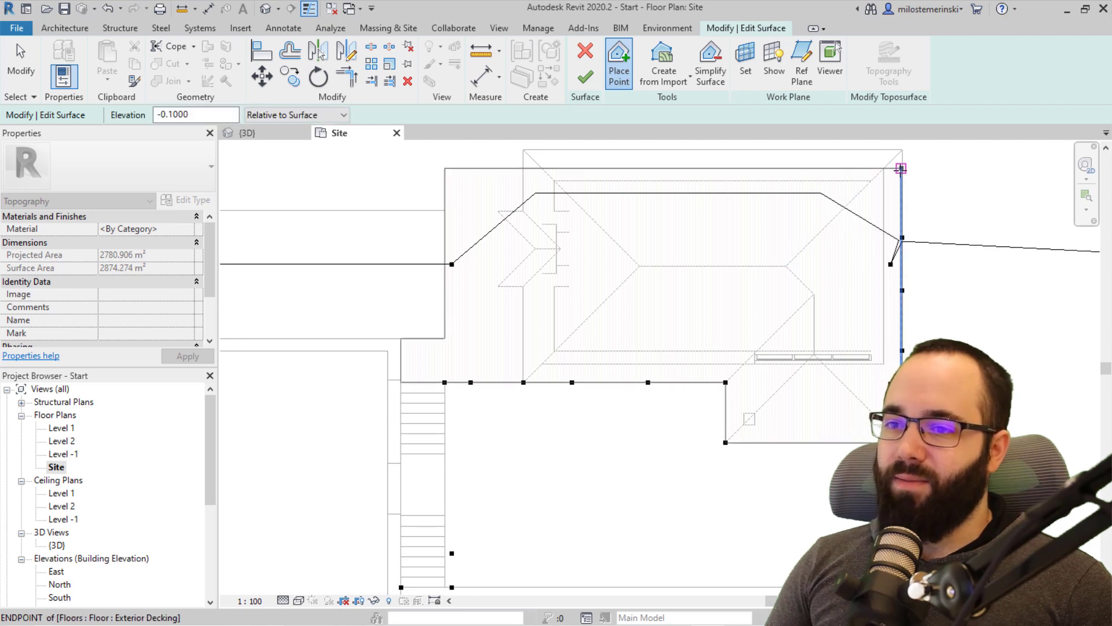
{"action": "left_click", "coordinate": [900, 168]}
{"action": "scroll", "coordinate": [905, 171], "scroll_direction": "up", "scroll_amount": 4}
{"action": "scroll", "coordinate": [822, 181], "scroll_direction": "down", "scroll_amount": 2}
{"action": "middle_click_drag", "start_coordinate": [782, 204], "coordinate": [919, 221]}
{"action": "left_click", "coordinate": [879, 188]}
{"action": "scroll", "coordinate": [505, 204], "scroll_direction": "down", "scroll_amount": 1}
{"action": "middle_click_drag", "start_coordinate": [504, 204], "coordinate": [797, 230]}
{"action": "left_click", "coordinate": [817, 218]}
{"action": "left_click", "coordinate": [569, 217]}
{"action": "left_click", "coordinate": [569, 267]}
Step: Move the misplaced point onto the deck's northeast corner and delete the two old points just inside the deck's east and west edges
{"action": "key", "text": "Escape"}
{"action": "scroll", "coordinate": [579, 347], "scroll_direction": "down", "scroll_amount": 3}
{"action": "middle_click_drag", "start_coordinate": [582, 349], "coordinate": [506, 334]}
{"action": "scroll", "coordinate": [738, 333], "scroll_direction": "up", "scroll_amount": 2}
{"action": "scroll", "coordinate": [828, 319], "scroll_direction": "up", "scroll_amount": 2}
{"action": "scroll", "coordinate": [835, 243], "scroll_direction": "up", "scroll_amount": 3}
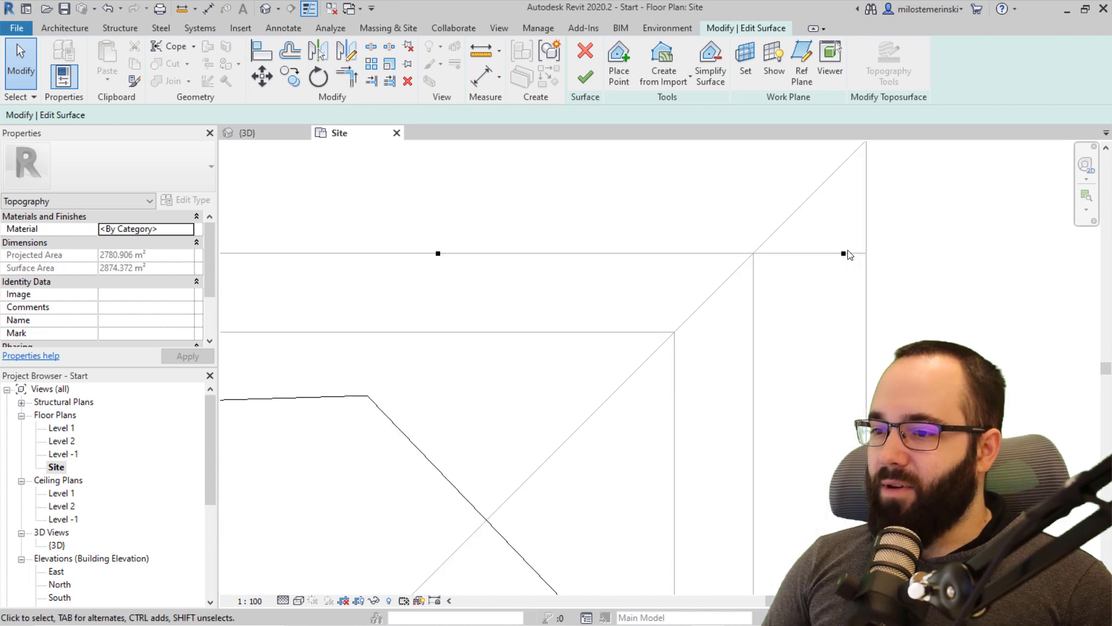
{"action": "left_click", "coordinate": [869, 253]}
{"action": "scroll", "coordinate": [872, 253], "scroll_direction": "down", "scroll_amount": 5}
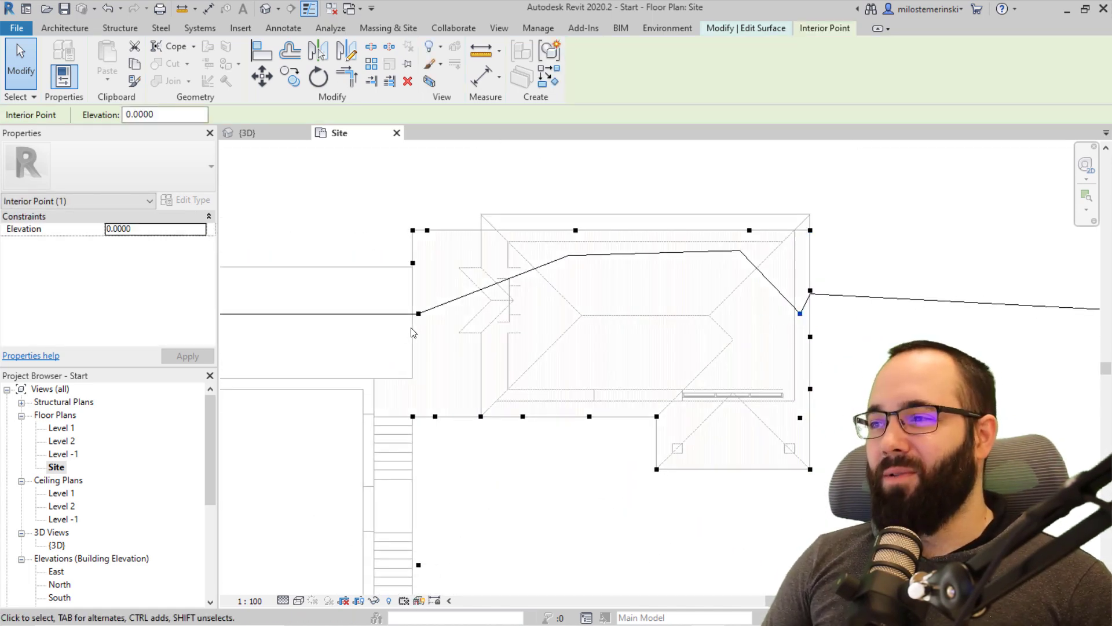
{"action": "left_click", "coordinate": [419, 313]}
{"action": "left_click", "coordinate": [800, 313], "text": "ctrl"}
{"action": "left_click", "coordinate": [670, 290]}
{"action": "scroll", "coordinate": [671, 287], "scroll_direction": "down", "scroll_amount": 3}
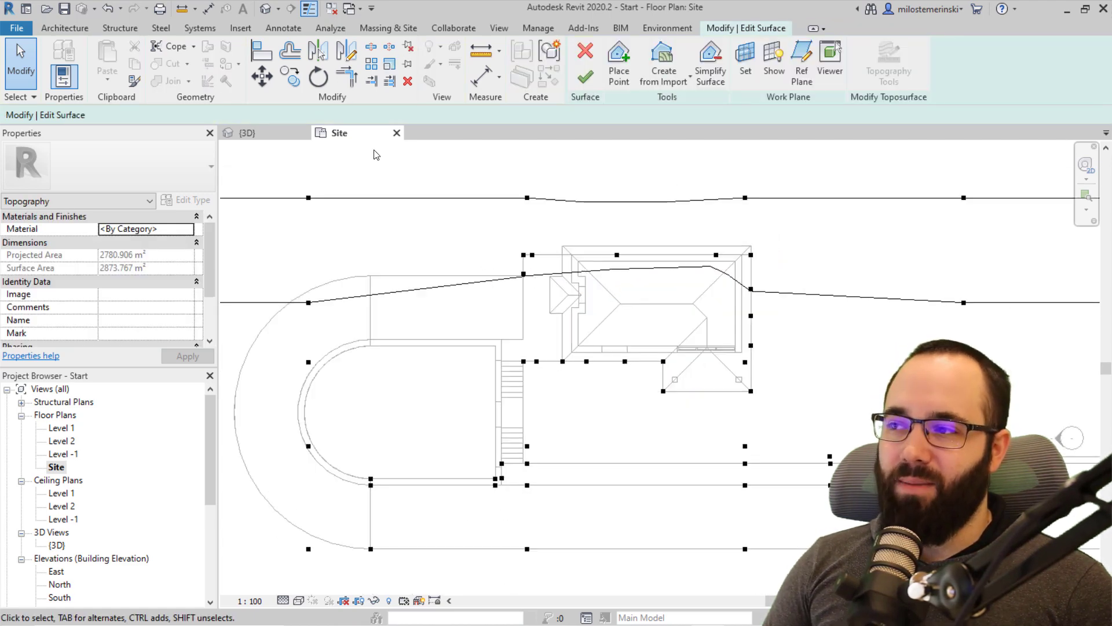
Step: Examine the new points around the house in 3D and the elevation reference options for placing points
{"action": "left_click", "coordinate": [258, 134]}
{"action": "middle_click_drag", "start_coordinate": [787, 318], "coordinate": [591, 320], "text": "shift"}
{"action": "scroll", "coordinate": [588, 424], "scroll_direction": "up", "scroll_amount": 5}
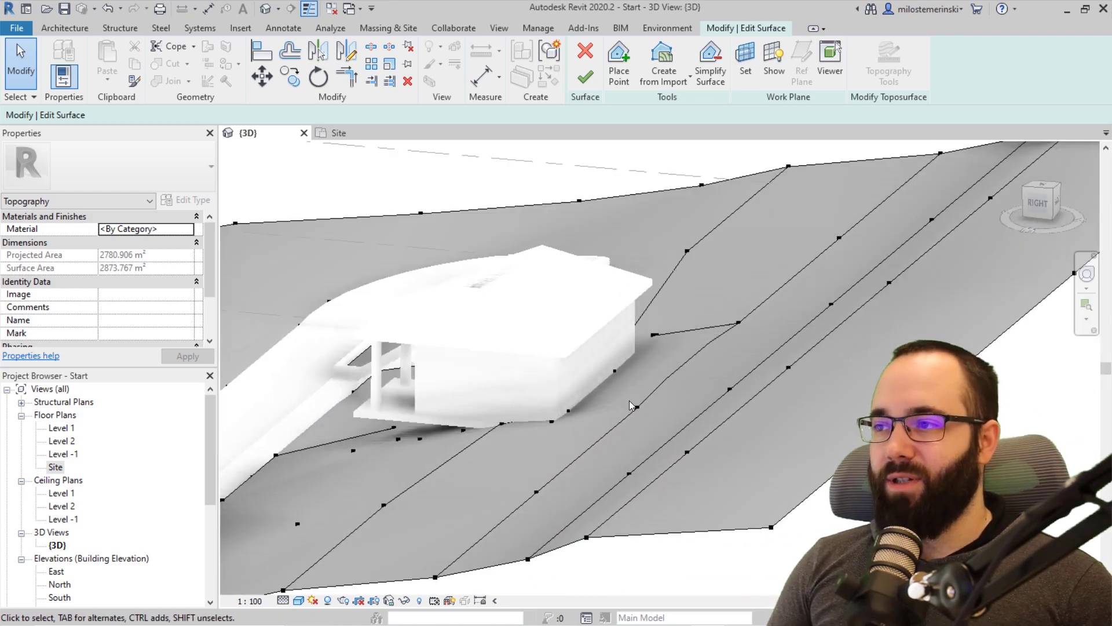
{"action": "middle_click_drag", "start_coordinate": [588, 424], "coordinate": [800, 396], "text": "shift"}
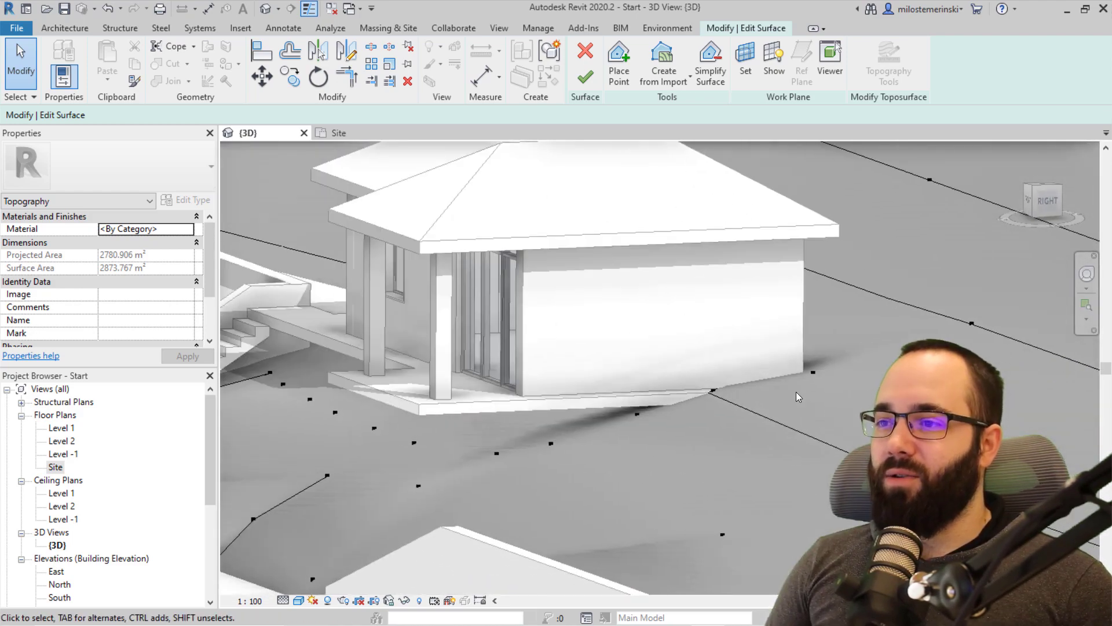
{"action": "middle_click_drag", "start_coordinate": [416, 422], "coordinate": [472, 392], "text": "shift"}
{"action": "middle_click_drag", "start_coordinate": [244, 463], "coordinate": [634, 449]}
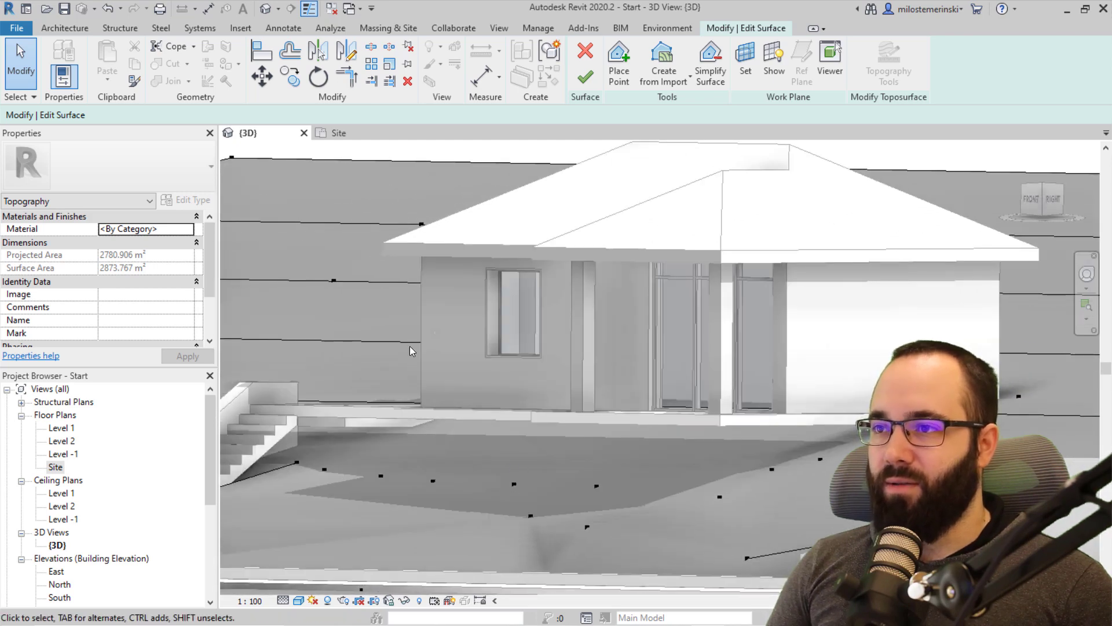
{"action": "left_click", "coordinate": [617, 81]}
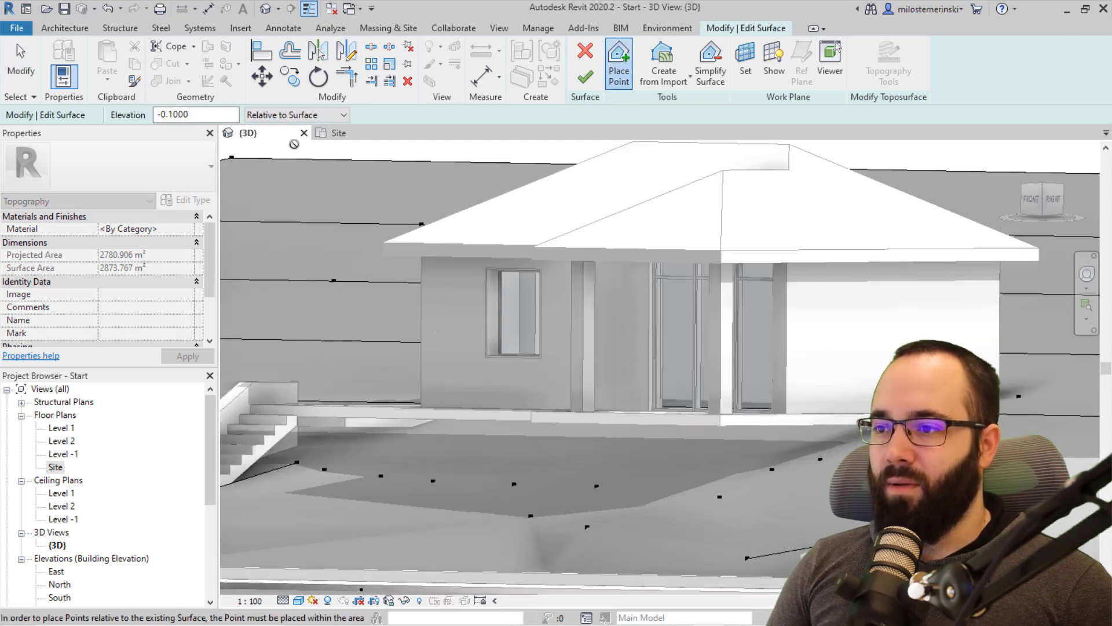
{"action": "left_click", "coordinate": [282, 116]}
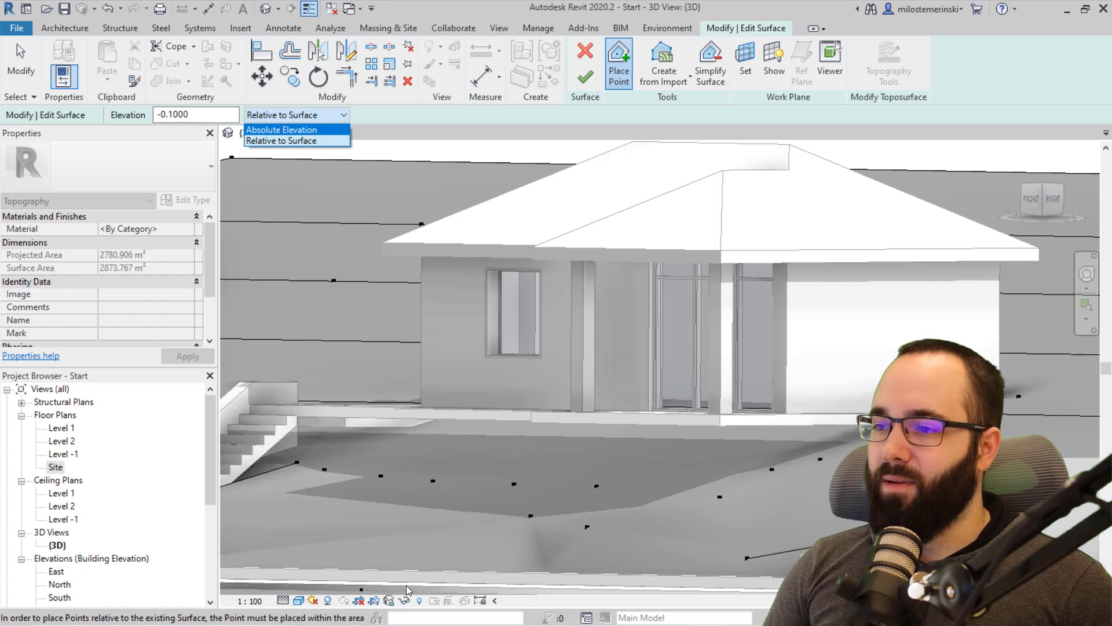
{"action": "left_click", "coordinate": [386, 316]}
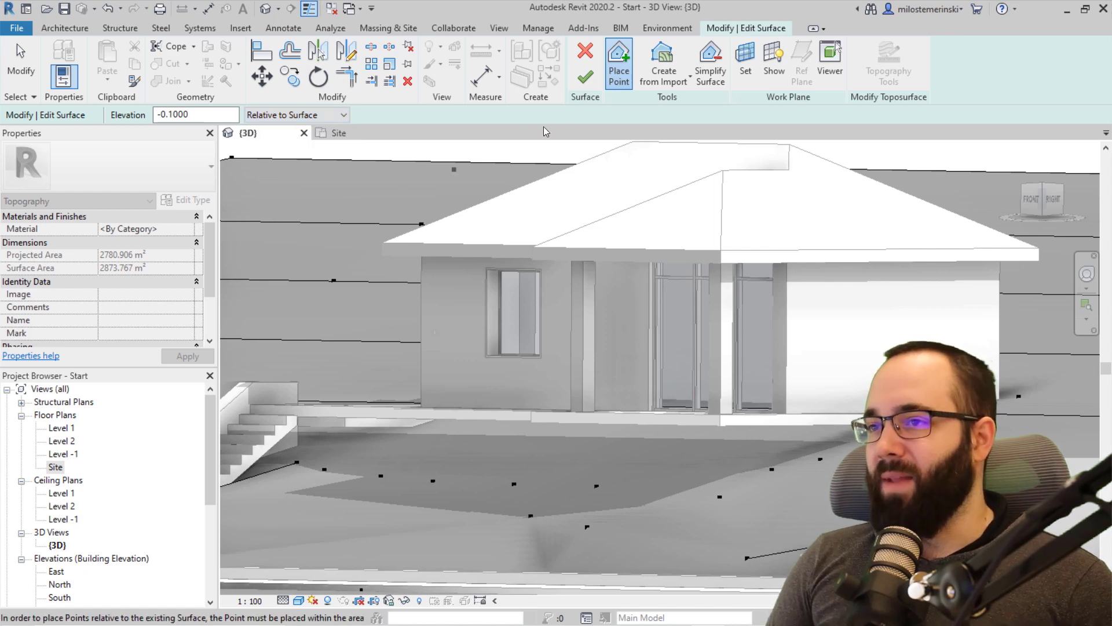
Step: Quit editing the toposurface and discard the changes made in this edit
{"action": "left_click", "coordinate": [584, 51]}
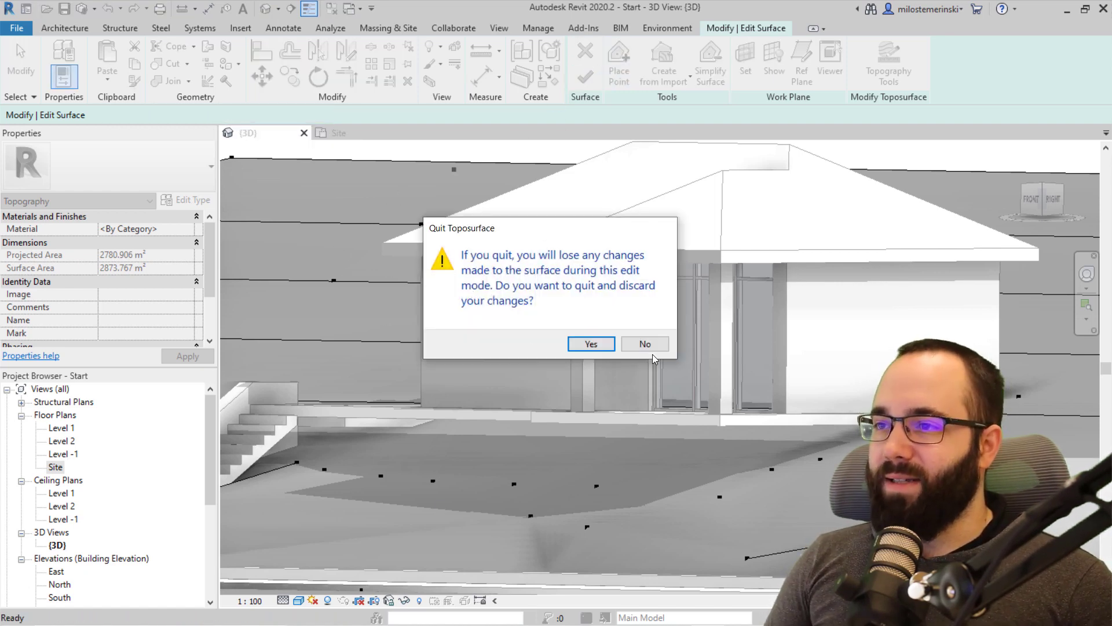
{"action": "left_click", "coordinate": [644, 344]}
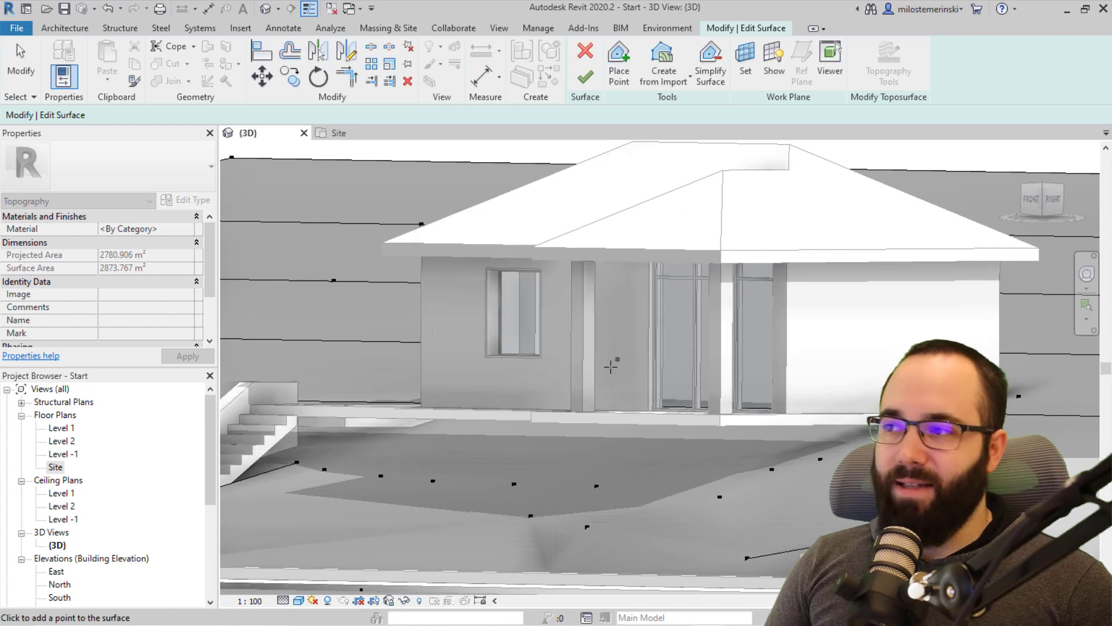
{"action": "left_click", "coordinate": [593, 87]}
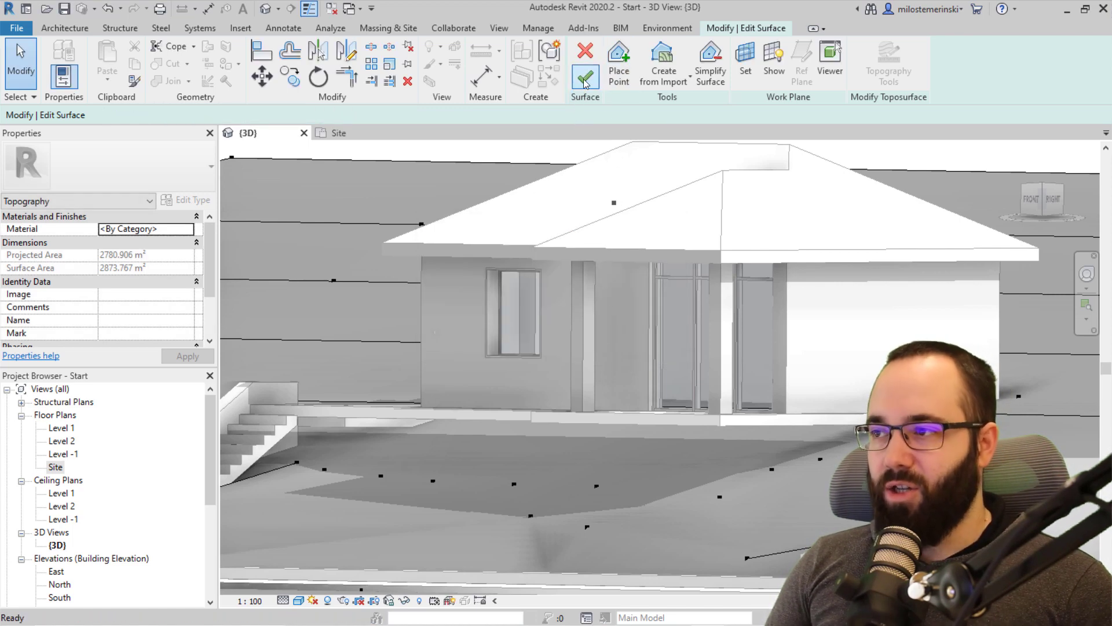
{"action": "left_click", "coordinate": [588, 57]}
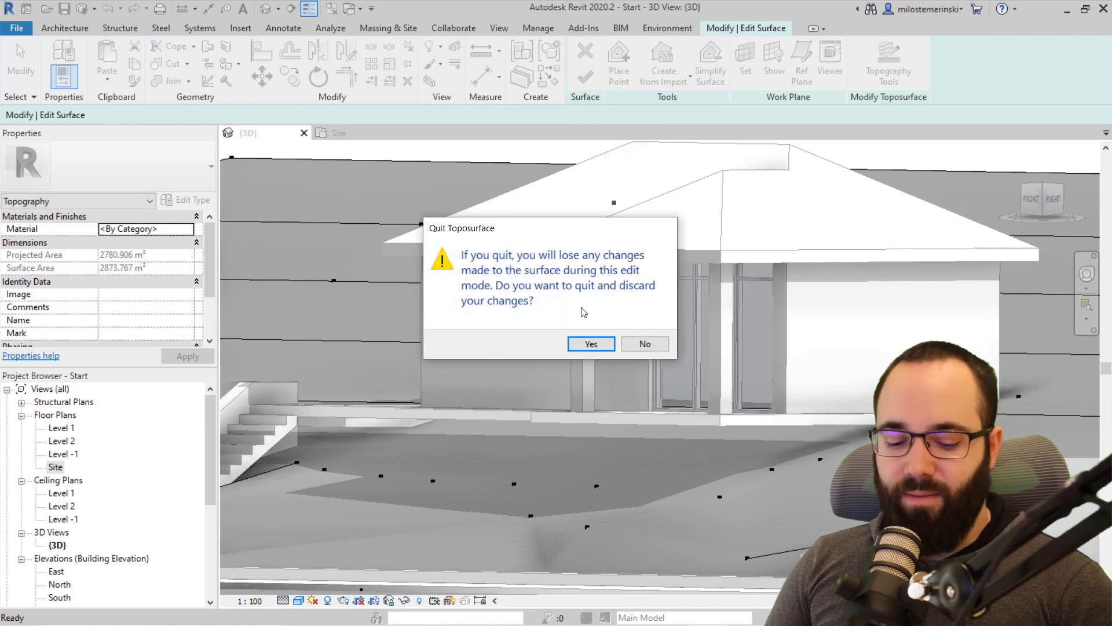
{"action": "left_click", "coordinate": [591, 344]}
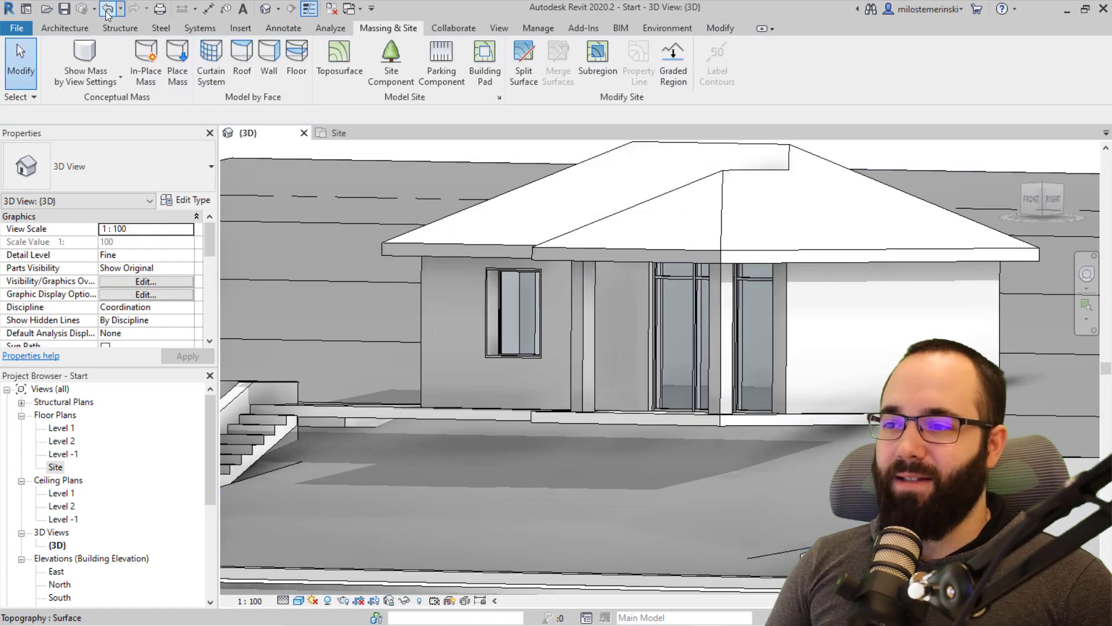
Step: Edit the toposurface again and, in the Site plan, place points at -0.1 Absolute Elevation along the deck's south edge up to the porch
{"action": "left_click", "coordinate": [107, 10]}
{"action": "middle_click_drag", "start_coordinate": [440, 457], "coordinate": [521, 312], "text": "shift"}
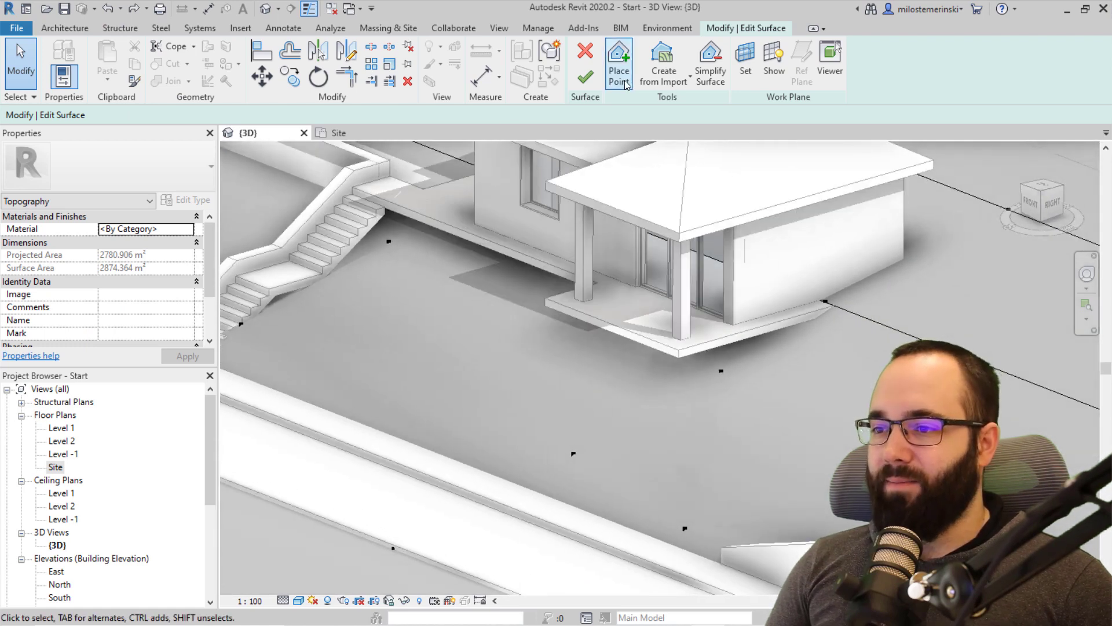
{"action": "left_click", "coordinate": [353, 128]}
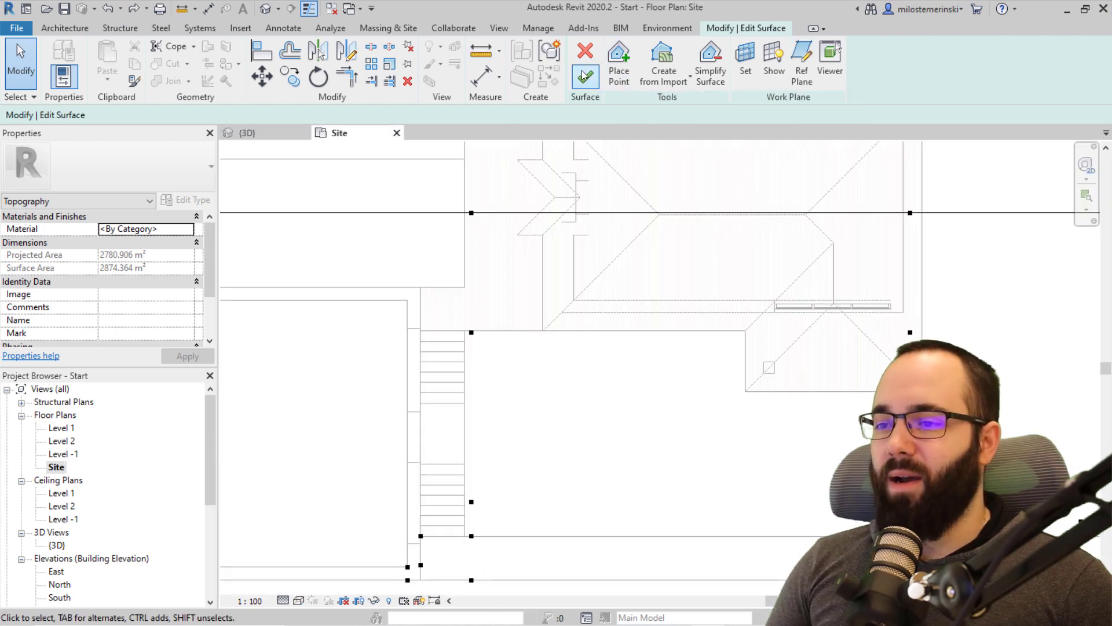
{"action": "left_click", "coordinate": [619, 64]}
{"action": "left_click", "coordinate": [298, 130]}
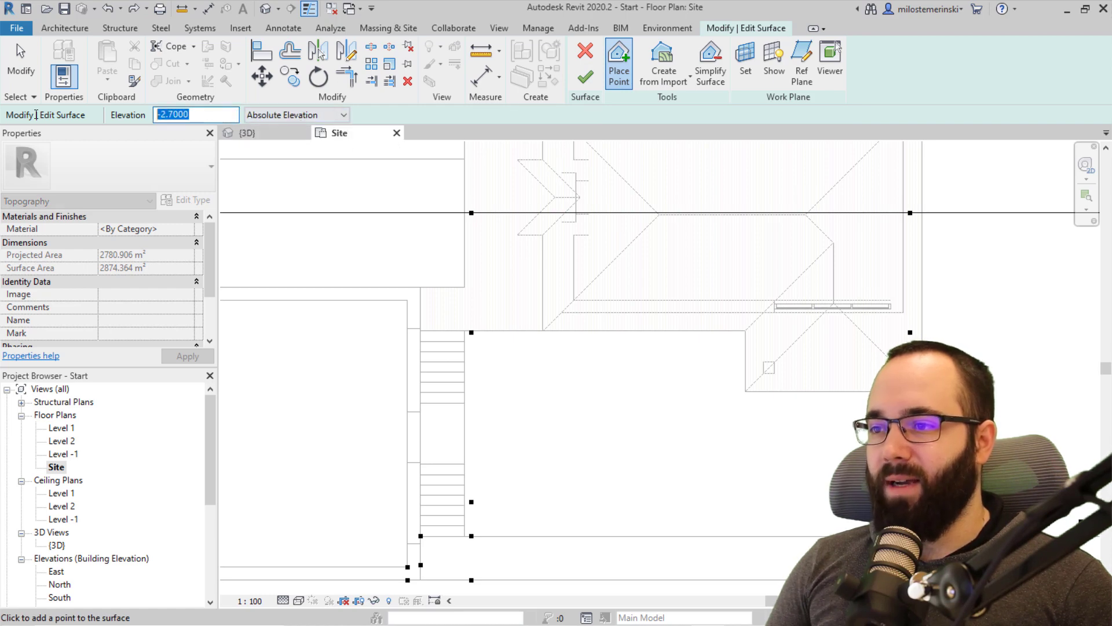
{"action": "scroll", "coordinate": [486, 323], "scroll_direction": "up", "scroll_amount": 5}
{"action": "left_click", "coordinate": [445, 315]}
{"action": "left_click", "coordinate": [576, 315]}
{"action": "scroll", "coordinate": [747, 321], "scroll_direction": "down", "scroll_amount": 2}
{"action": "middle_click_drag", "start_coordinate": [746, 325], "coordinate": [528, 334]}
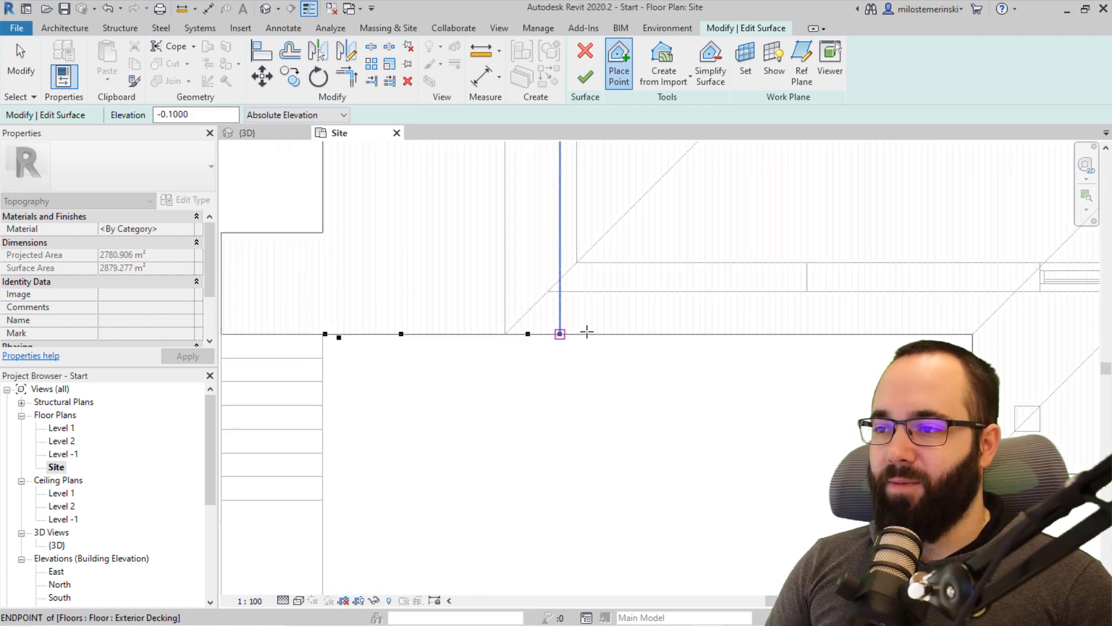
{"action": "left_click", "coordinate": [713, 334]}
{"action": "left_click", "coordinate": [871, 334]}
{"action": "left_click", "coordinate": [973, 335]}
Step: Place -0.1 Absolute Elevation points at the porch's outer corners and up the deck's east side to the northeast corner
{"action": "scroll", "coordinate": [956, 420], "scroll_direction": "down", "scroll_amount": 1}
{"action": "middle_click_drag", "start_coordinate": [956, 420], "coordinate": [555, 324]}
{"action": "left_click", "coordinate": [570, 366]}
{"action": "left_click", "coordinate": [875, 365]}
{"action": "scroll", "coordinate": [861, 248], "scroll_direction": "down", "scroll_amount": 1}
{"action": "middle_click_drag", "start_coordinate": [861, 248], "coordinate": [705, 447]}
{"action": "left_click", "coordinate": [700, 447]}
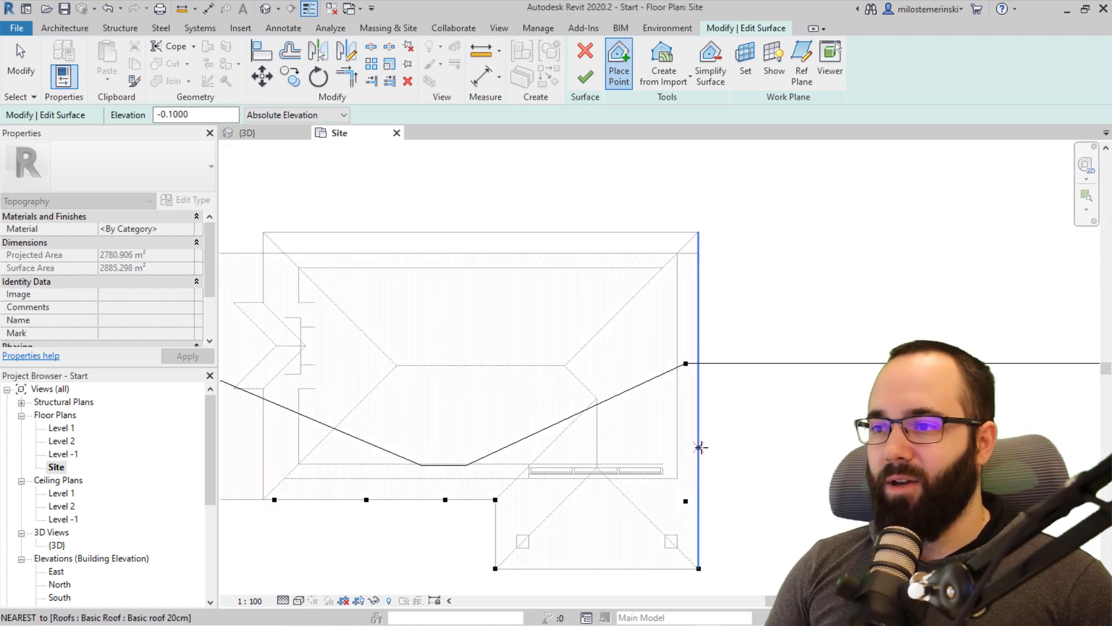
{"action": "left_click", "coordinate": [699, 305]}
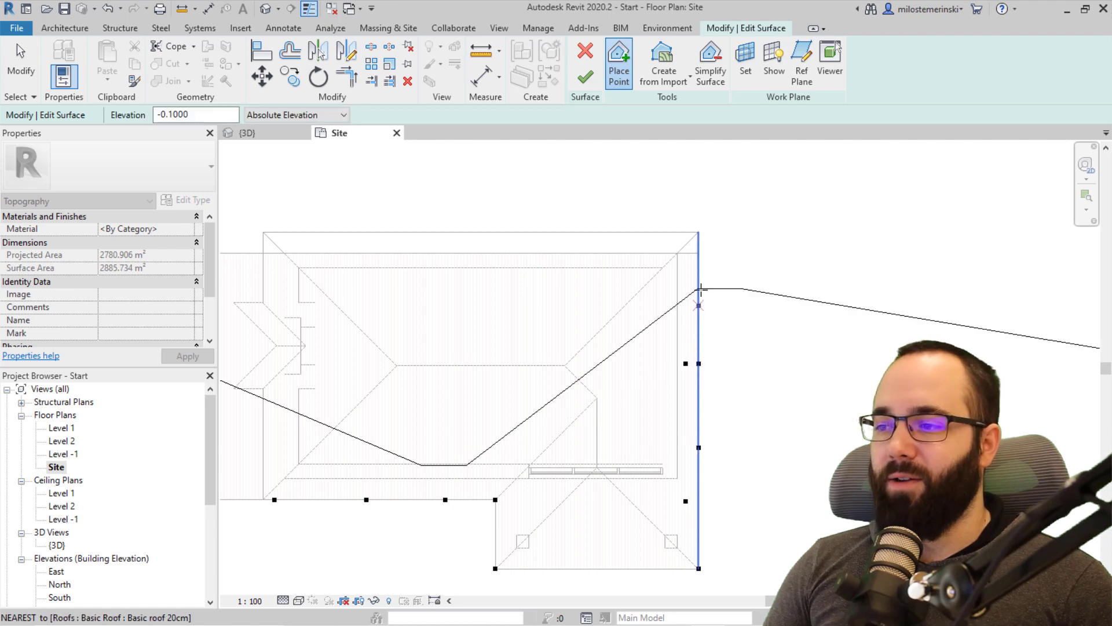
{"action": "left_click", "coordinate": [699, 253]}
Step: Place -0.1 points along the deck's north edge and down its west side, and delete the surplus point near the northwest corner
{"action": "left_click", "coordinate": [353, 253]}
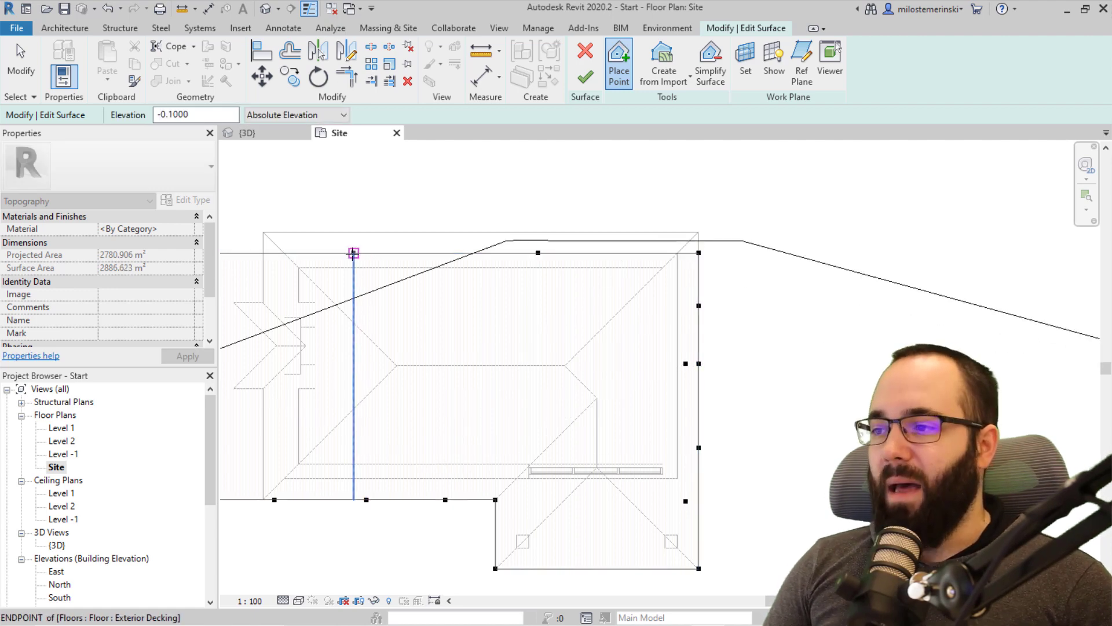
{"action": "middle_click_drag", "start_coordinate": [266, 251], "coordinate": [546, 273]}
{"action": "left_click", "coordinate": [543, 273]}
{"action": "left_click", "coordinate": [468, 273]}
{"action": "left_click", "coordinate": [465, 322]}
{"action": "scroll", "coordinate": [463, 274], "scroll_direction": "up", "scroll_amount": 3}
{"action": "key", "text": "Escape"}
{"action": "left_click", "coordinate": [479, 270]}
{"action": "key", "text": "Delete"}
Step: Delete the old surface points just inside the deck's west and east edges, level with the middle of the house
{"action": "scroll", "coordinate": [499, 313], "scroll_direction": "down", "scroll_amount": 7}
{"action": "middle_click_drag", "start_coordinate": [636, 368], "coordinate": [556, 329]}
{"action": "scroll", "coordinate": [553, 344], "scroll_direction": "down", "scroll_amount": 1}
{"action": "scroll", "coordinate": [556, 329], "scroll_direction": "up", "scroll_amount": 1}
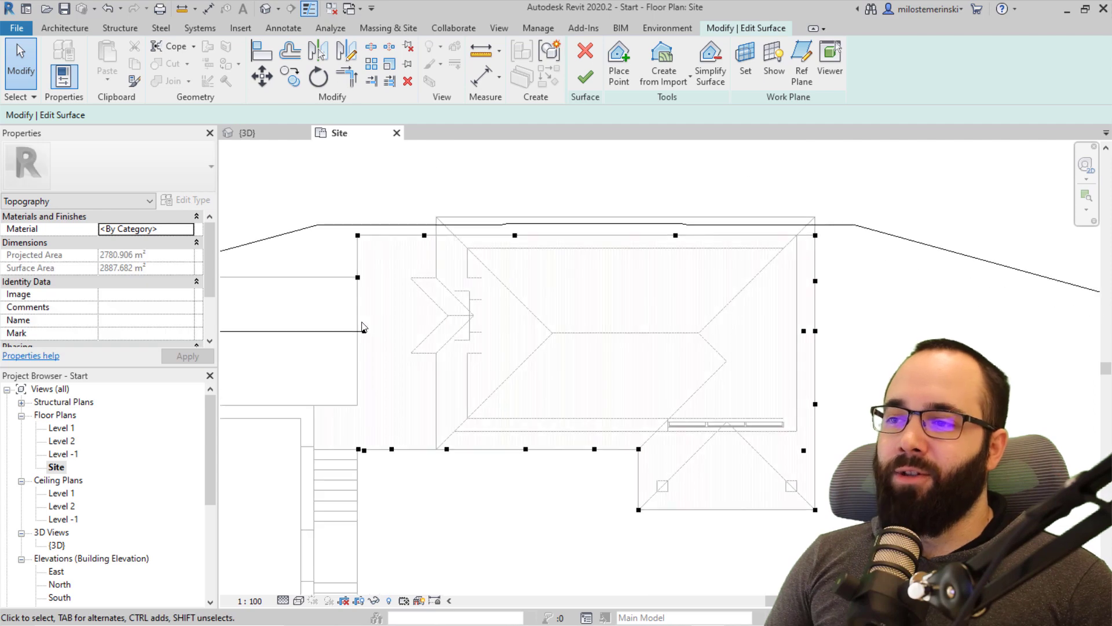
{"action": "left_click_drag", "start_coordinate": [356, 328], "coordinate": [812, 361]}
{"action": "key", "text": "Delete"}
Step: Finish editing the toposurface and review the terrain around the house in 3D and in the Site plan
{"action": "left_click", "coordinate": [248, 134]}
{"action": "middle_click_drag", "start_coordinate": [742, 348], "coordinate": [545, 456], "text": "shift"}
{"action": "left_click", "coordinate": [586, 77]}
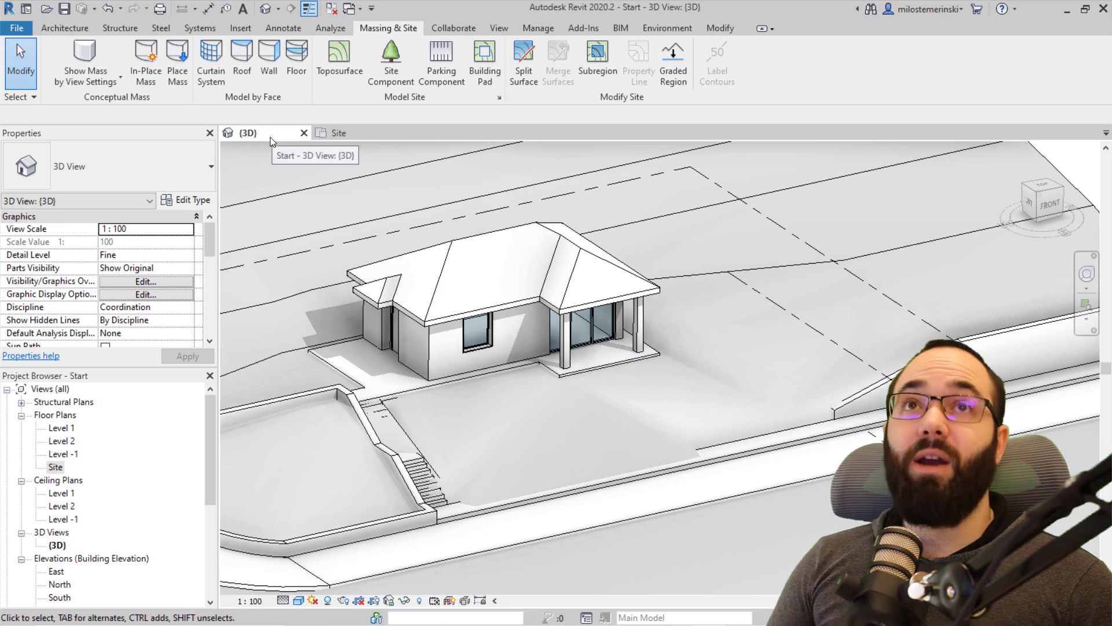
{"action": "left_click", "coordinate": [339, 133]}
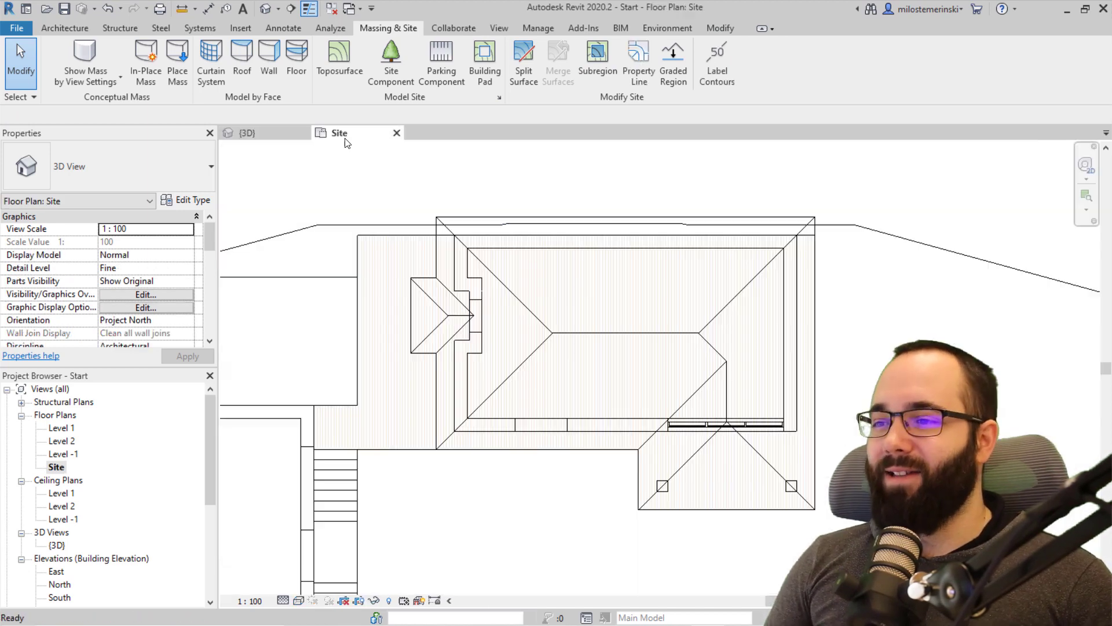
{"action": "scroll", "coordinate": [574, 287], "scroll_direction": "down", "scroll_amount": 2}
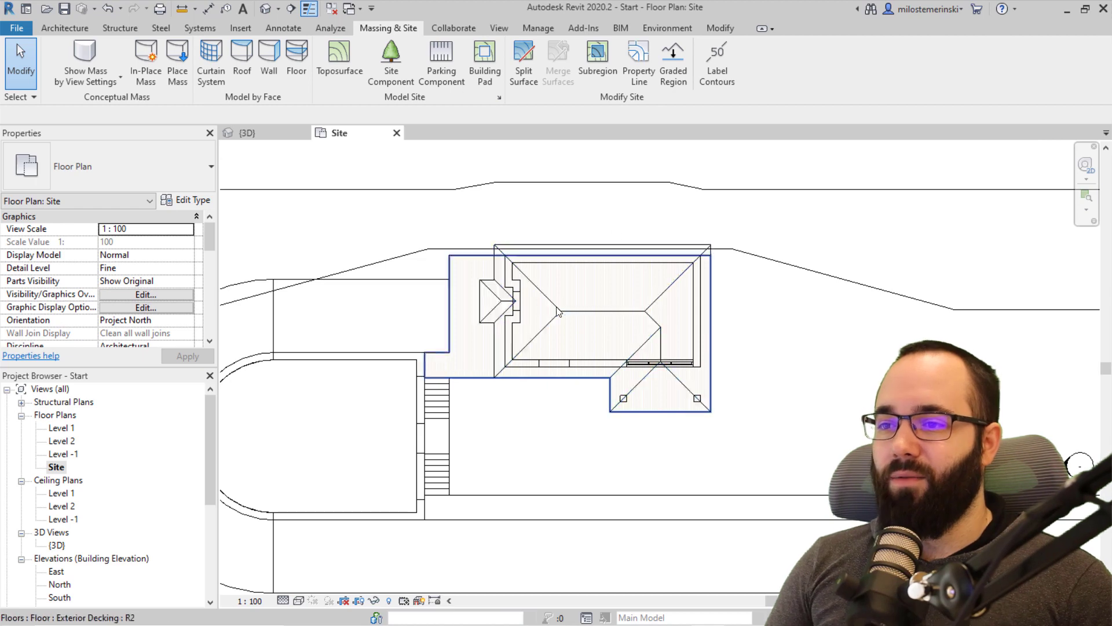
{"action": "middle_click_drag", "start_coordinate": [422, 287], "coordinate": [418, 274]}
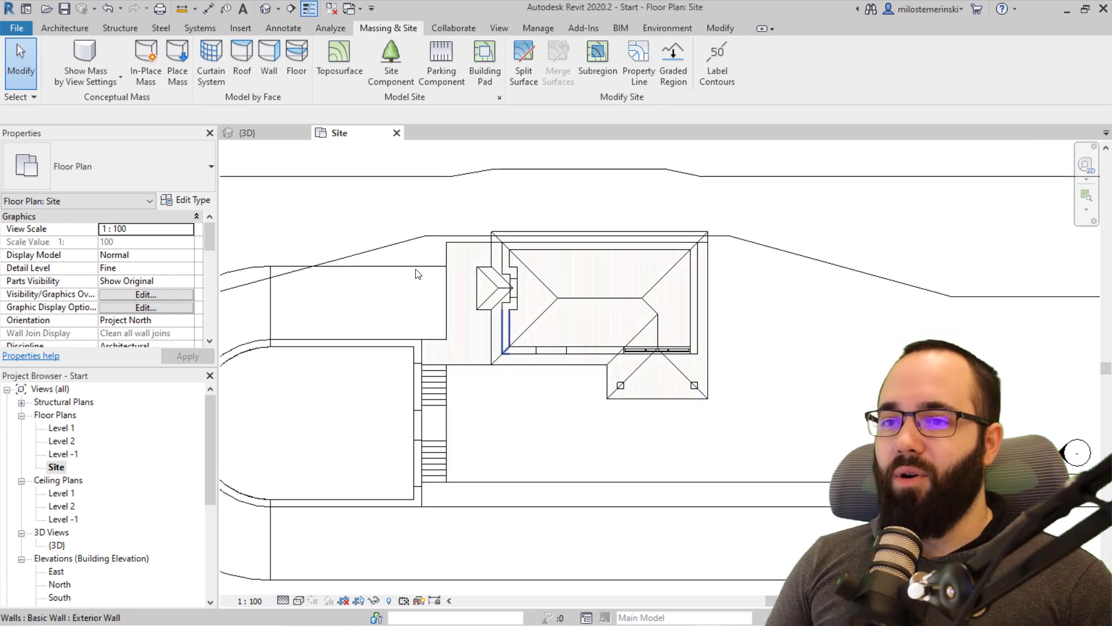
{"action": "left_click", "coordinate": [259, 135]}
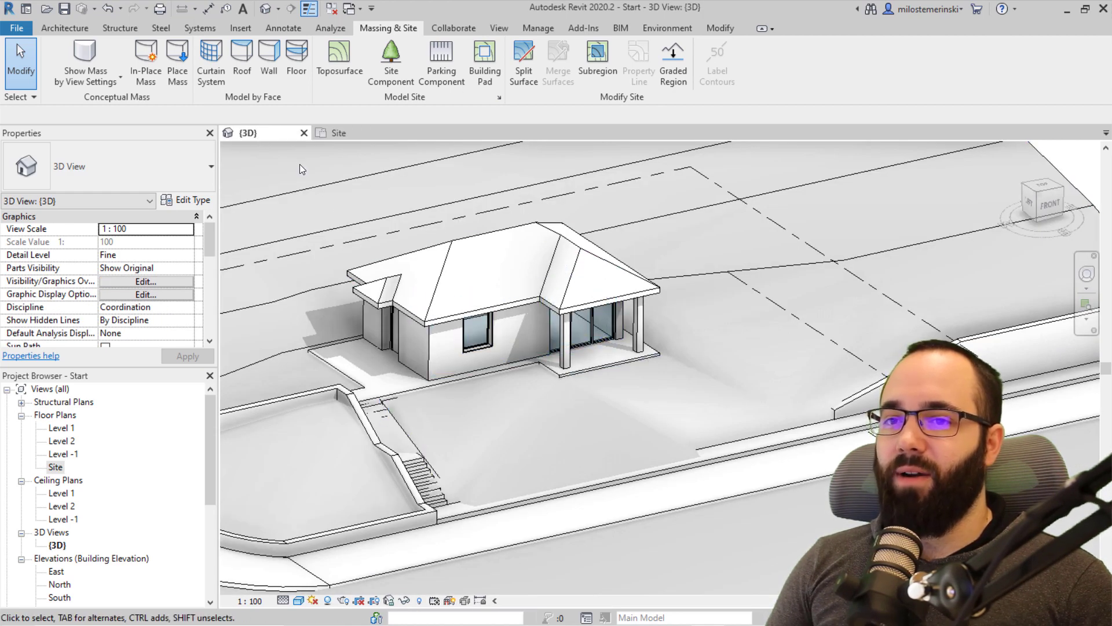
Step: Arrange the Site plan and the 3D view side by side, giving the plan the wider share
{"action": "left_click_drag", "start_coordinate": [270, 131], "coordinate": [1101, 348]}
{"action": "middle_click_drag", "start_coordinate": [835, 312], "coordinate": [864, 342]}
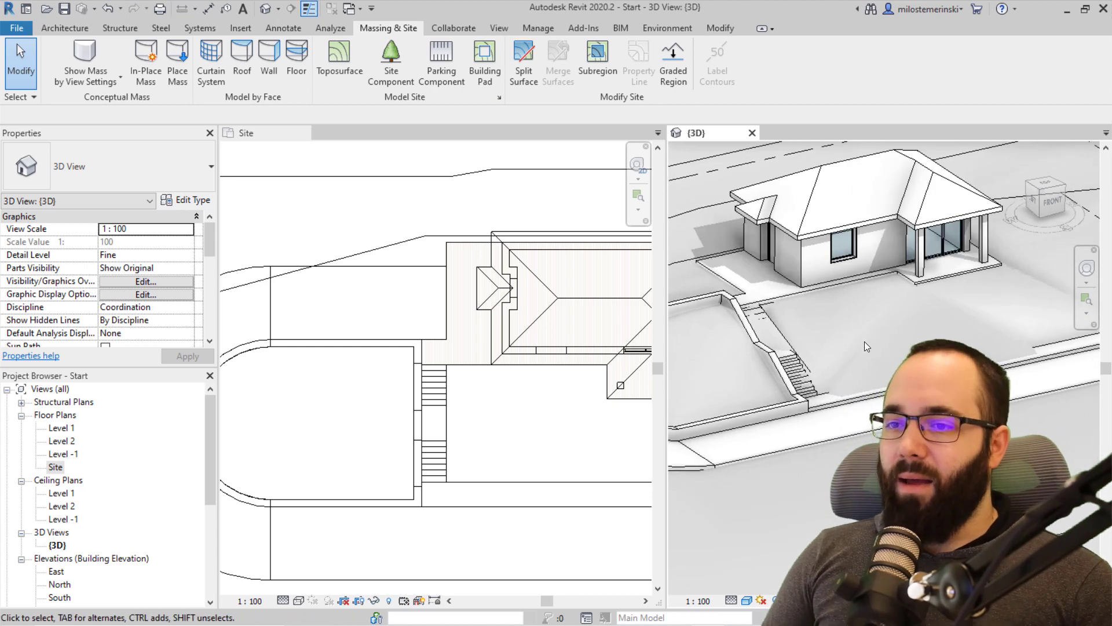
{"action": "scroll", "coordinate": [481, 371], "scroll_direction": "down", "scroll_amount": 2}
{"action": "mouse_move", "coordinate": [526, 429]}
{"action": "middle_mouse_down"}
{"action": "mouse_move", "coordinate": [419, 425]}
{"action": "mouse_move", "coordinate": [443, 421]}
{"action": "middle_mouse_up"}
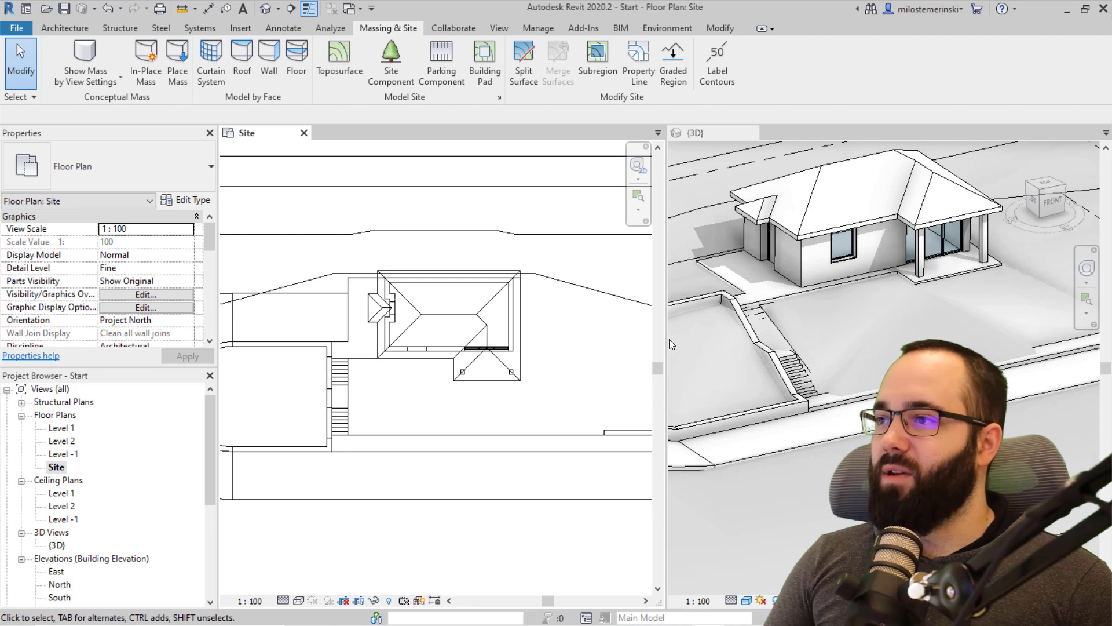
{"action": "left_click_drag", "start_coordinate": [667, 339], "coordinate": [772, 340]}
{"action": "middle_click_drag", "start_coordinate": [1035, 336], "coordinate": [989, 341]}
{"action": "left_click", "coordinate": [467, 405]}
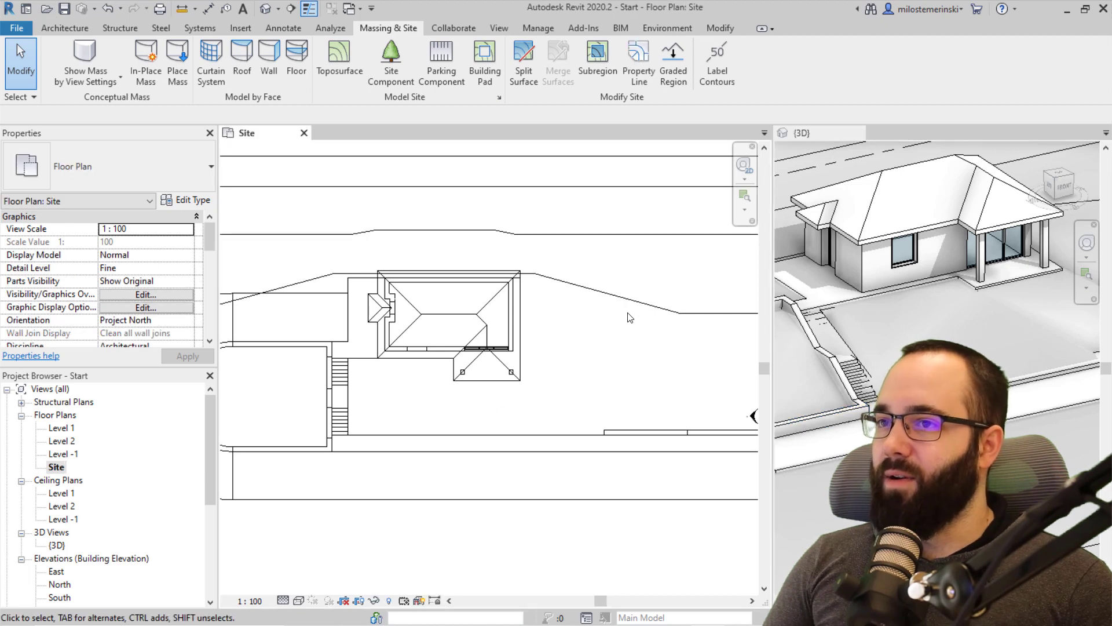
{"action": "left_click", "coordinate": [630, 297]}
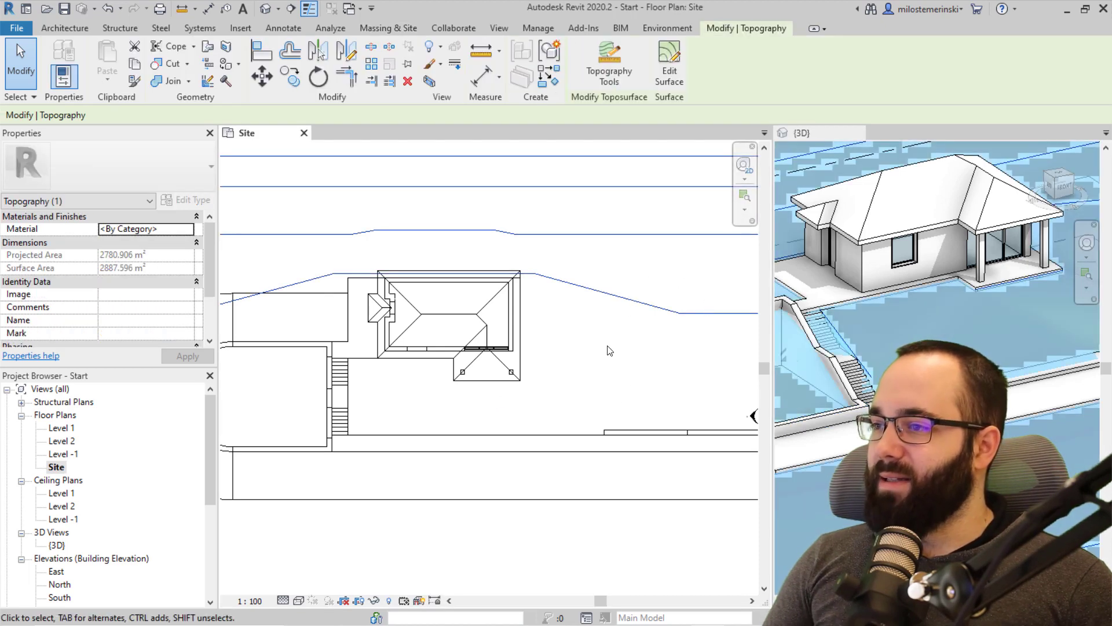
{"action": "left_click", "coordinate": [577, 396]}
Step: Override the project settings in the Target (Project) spot elevation type's units format, rounding metres to 2 decimal places
{"action": "middle_click_drag", "start_coordinate": [386, 413], "coordinate": [508, 406]}
{"action": "scroll", "coordinate": [467, 400], "scroll_direction": "up", "scroll_amount": 3}
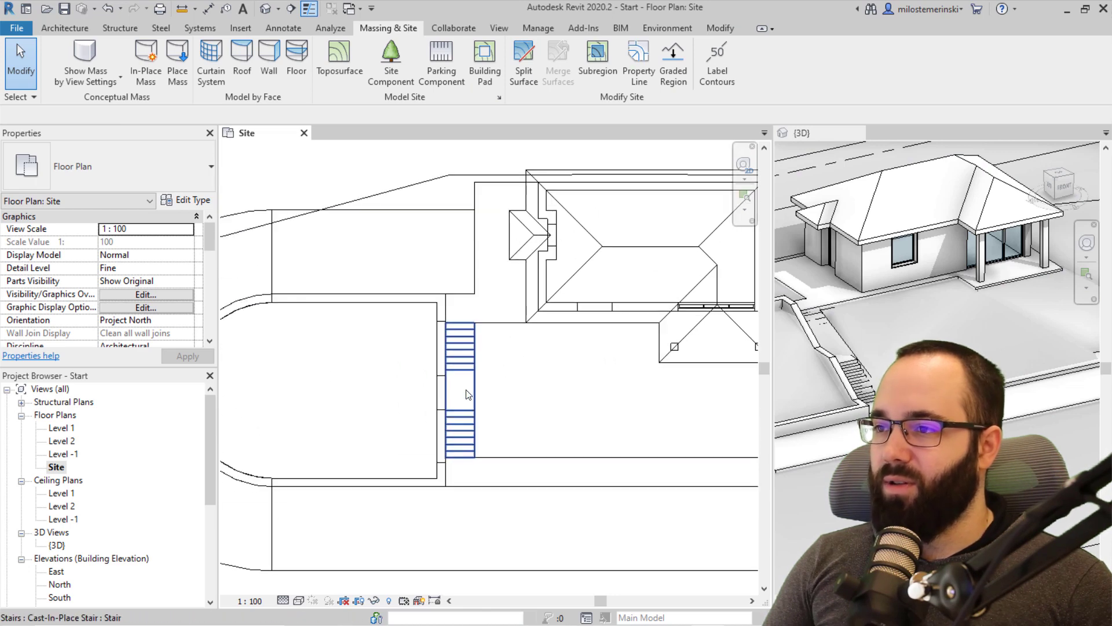
{"action": "left_click", "coordinate": [271, 28]}
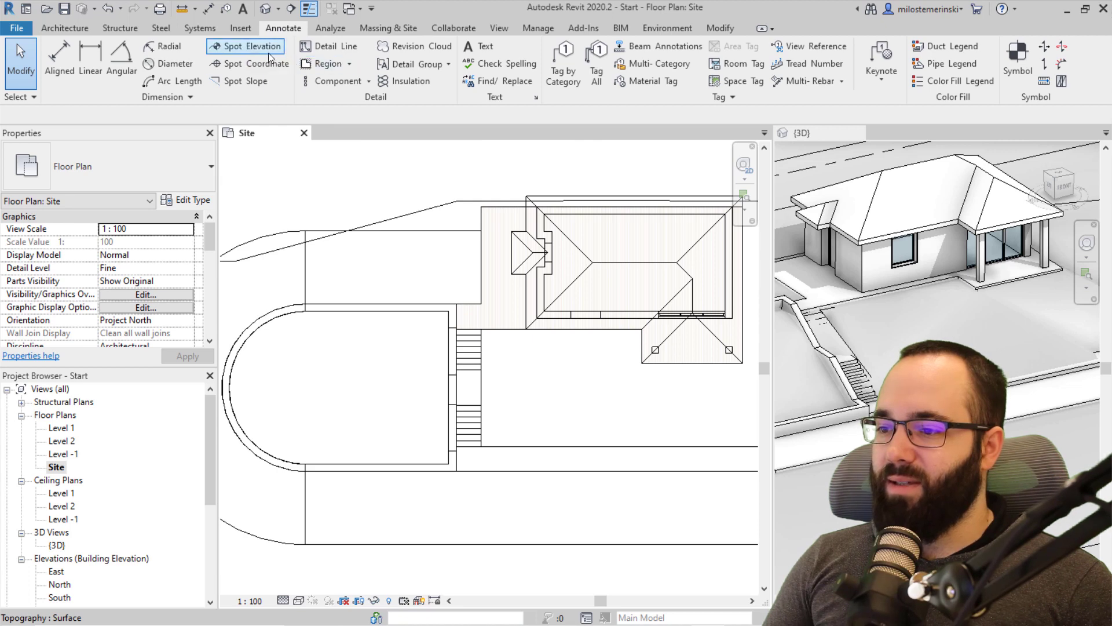
{"action": "left_click", "coordinate": [246, 48]}
{"action": "scroll", "coordinate": [462, 401], "scroll_direction": "up", "scroll_amount": 3}
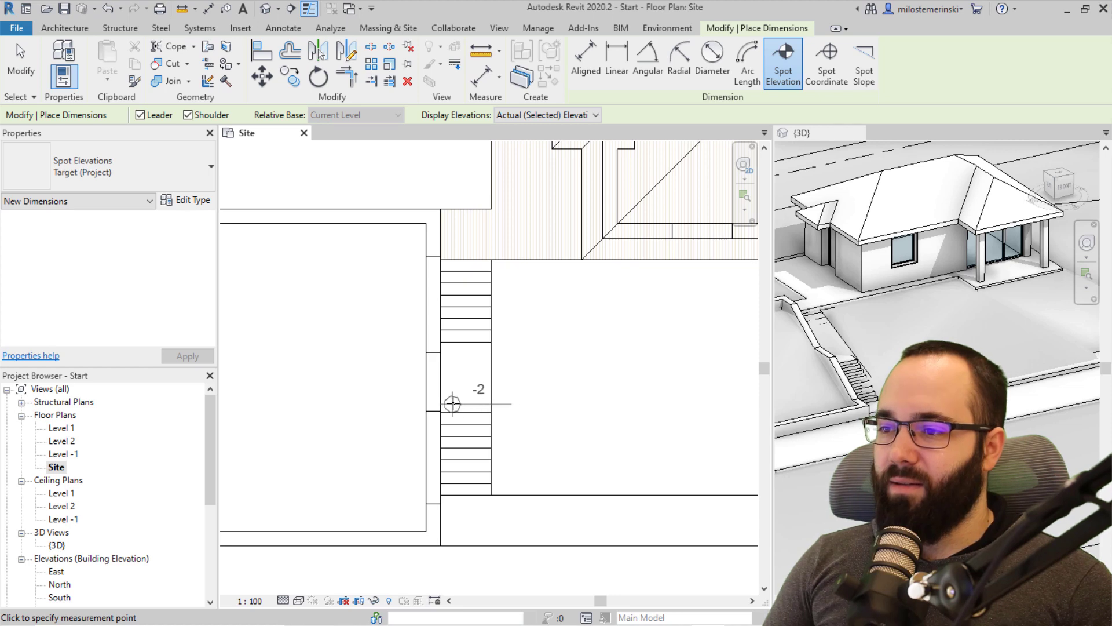
{"action": "left_click", "coordinate": [185, 200]}
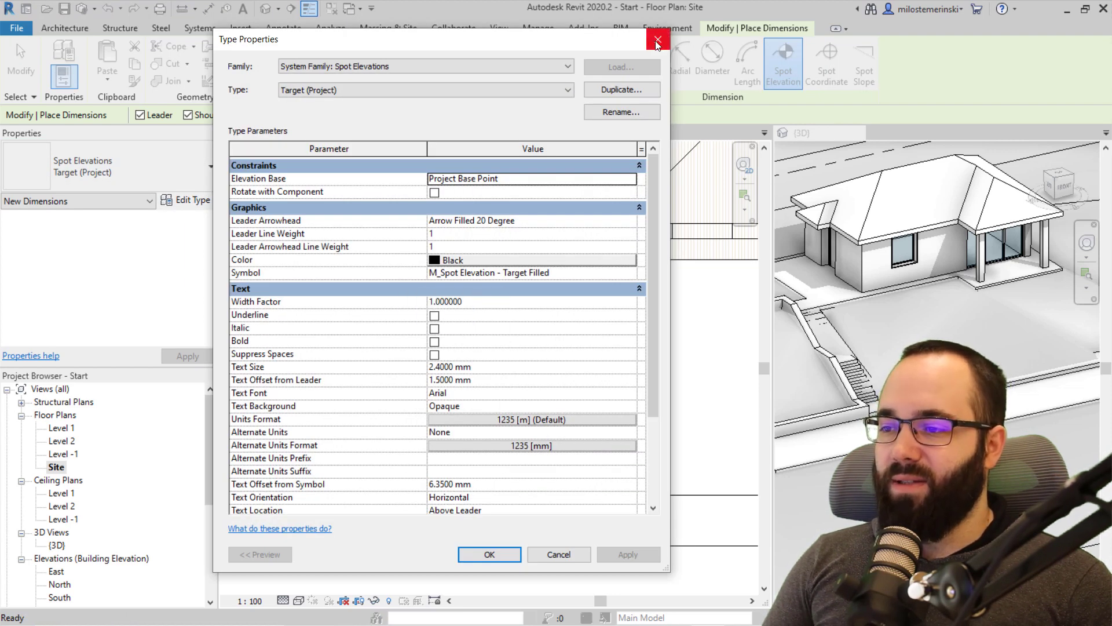
{"action": "left_click", "coordinate": [463, 421]}
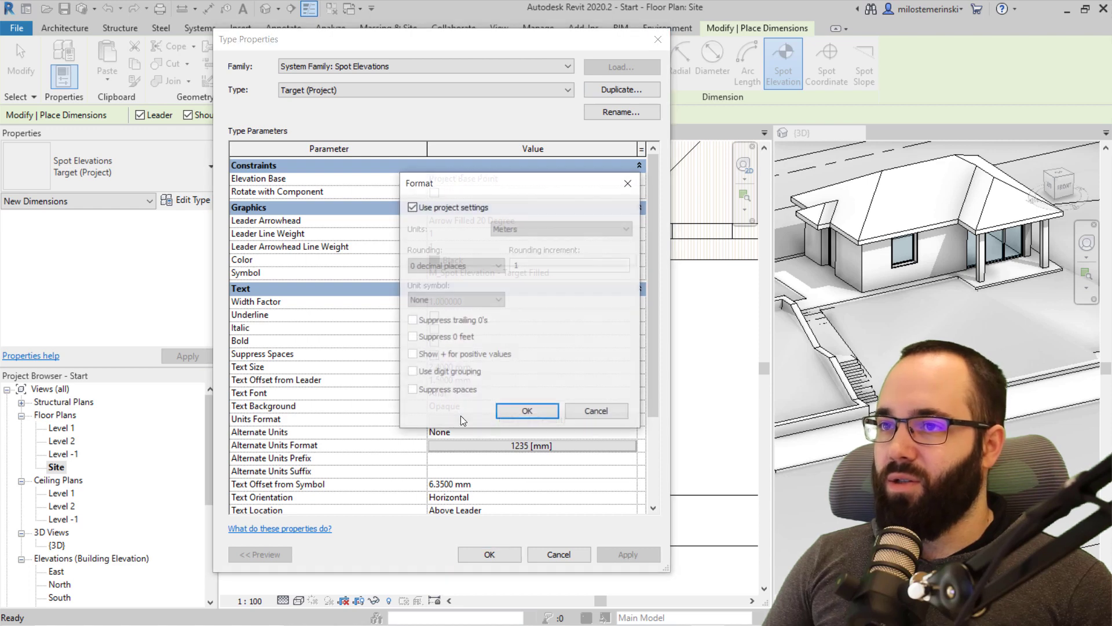
{"action": "left_click", "coordinate": [426, 209]}
{"action": "left_click", "coordinate": [479, 267]}
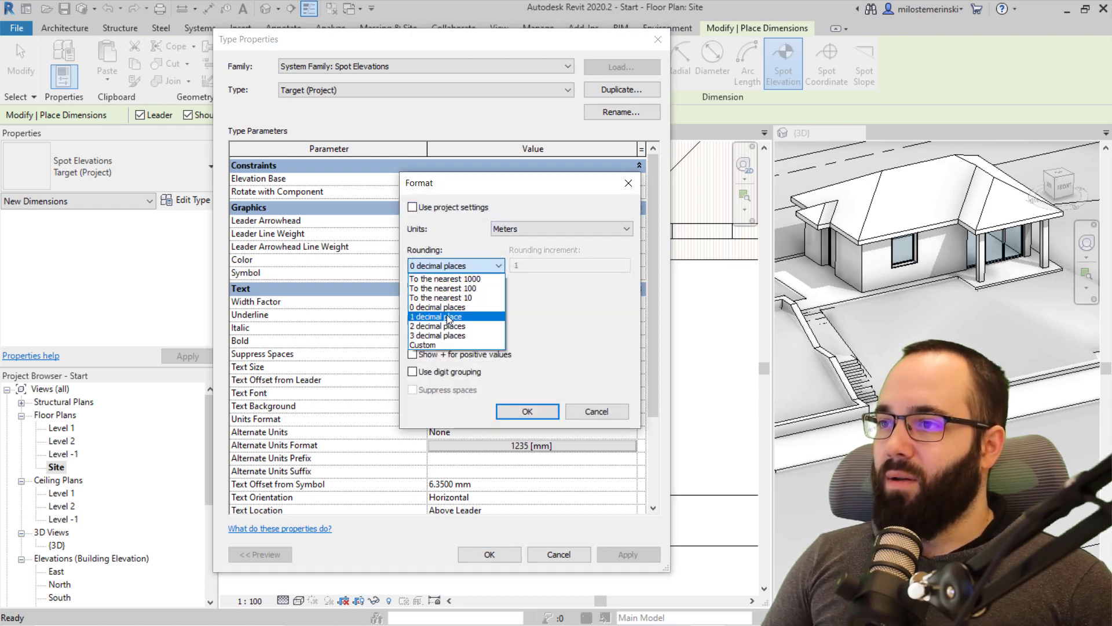
{"action": "left_click", "coordinate": [452, 322]}
{"action": "left_click", "coordinate": [527, 412]}
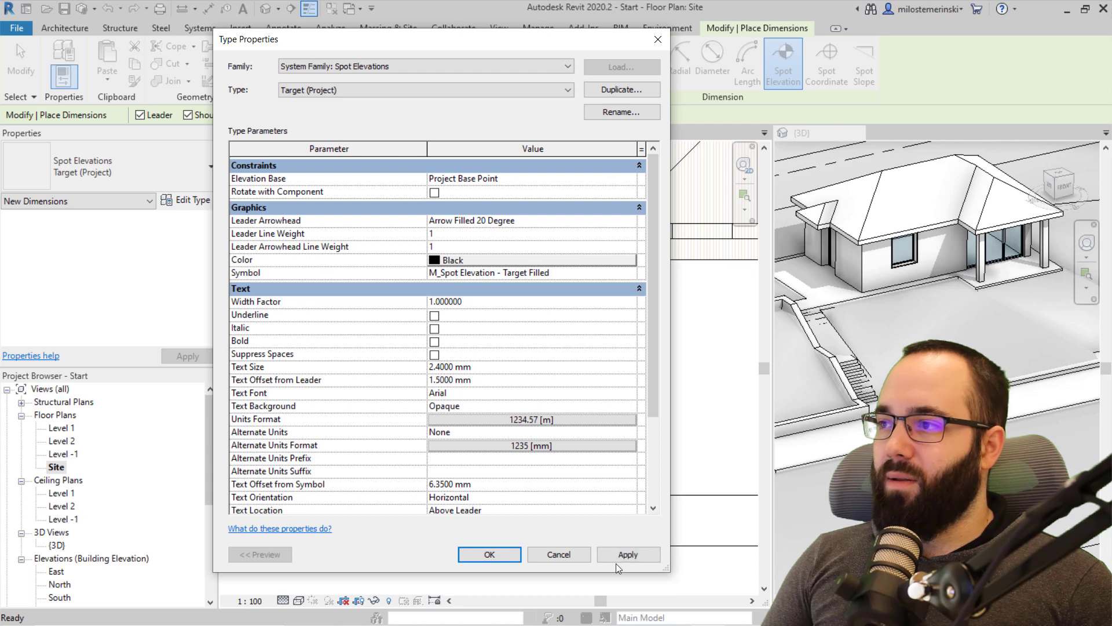
{"action": "left_click", "coordinate": [509, 558]}
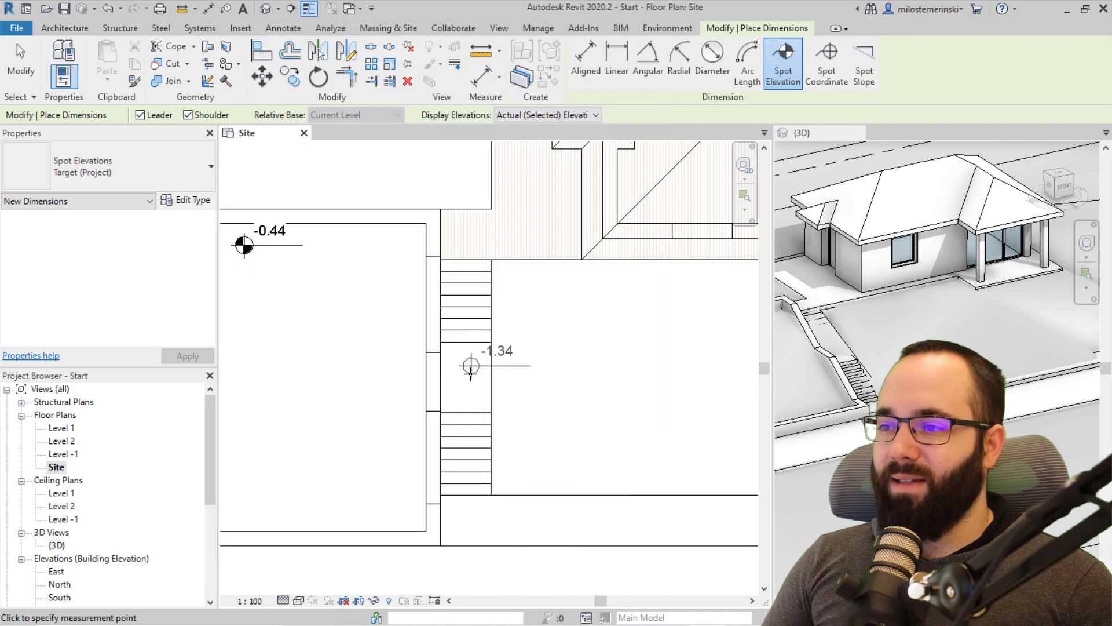
Step: Check spot elevations around the stair landing using Actual (Selected) Elevation, and inspect the landing's properties
{"action": "scroll", "coordinate": [458, 407], "scroll_direction": "up", "scroll_amount": 2}
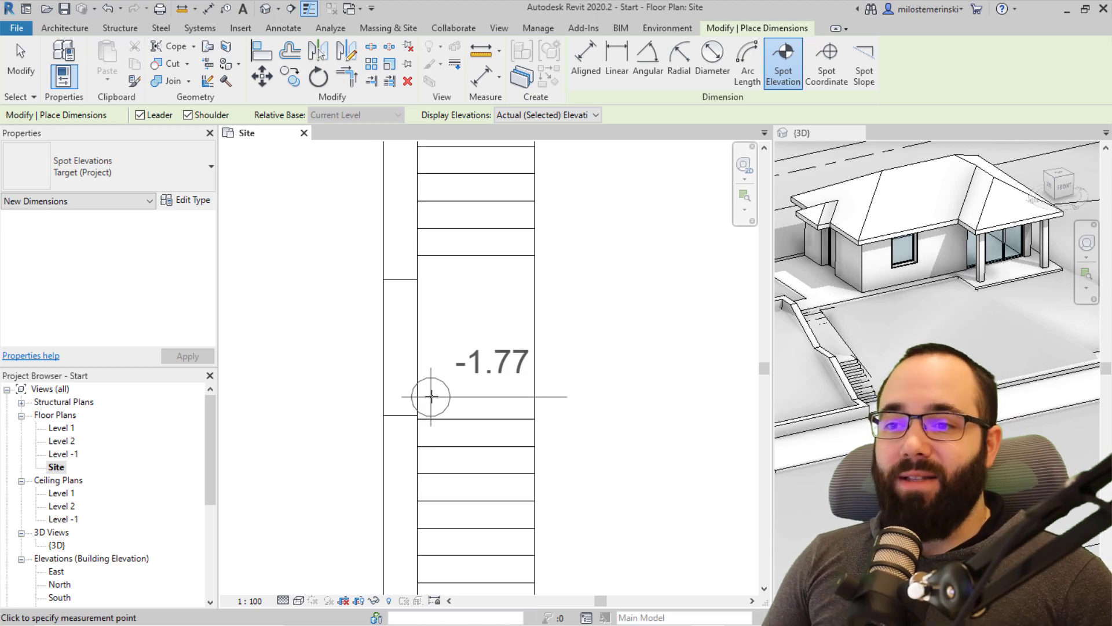
{"action": "left_click", "coordinate": [553, 116]}
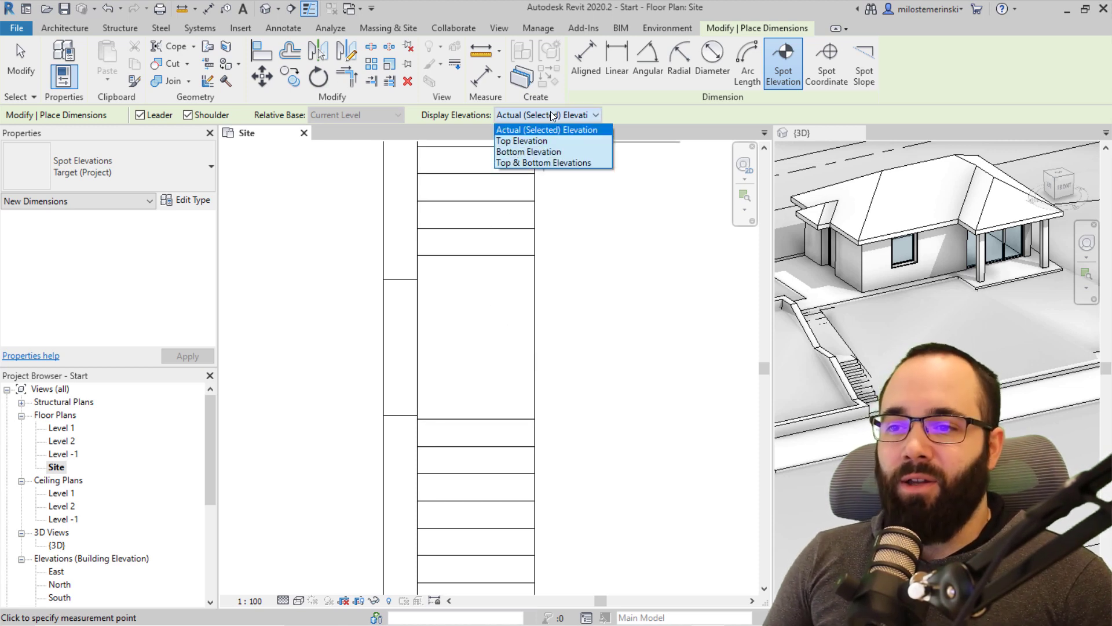
{"action": "left_click", "coordinate": [549, 130]}
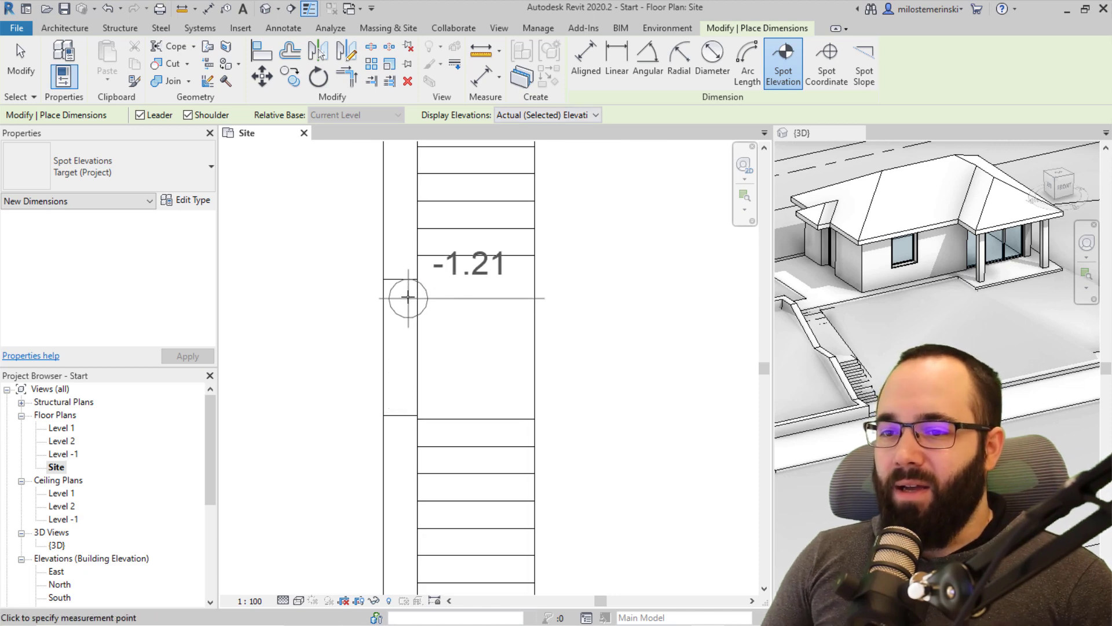
{"action": "scroll", "coordinate": [446, 397], "scroll_direction": "down", "scroll_amount": 3}
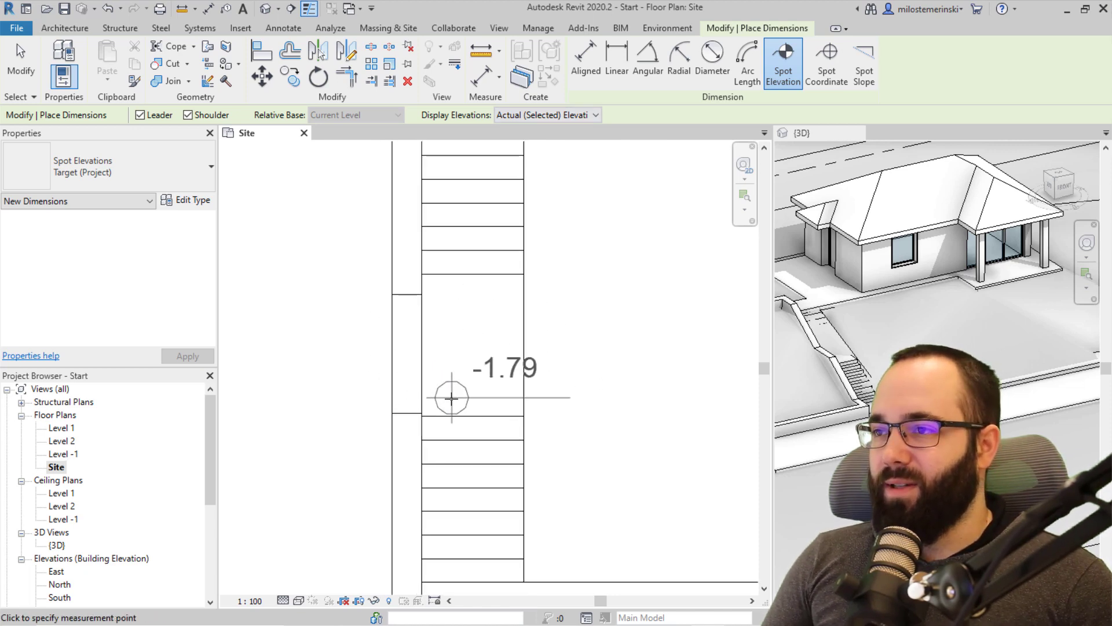
{"action": "key", "text": "Escape"}
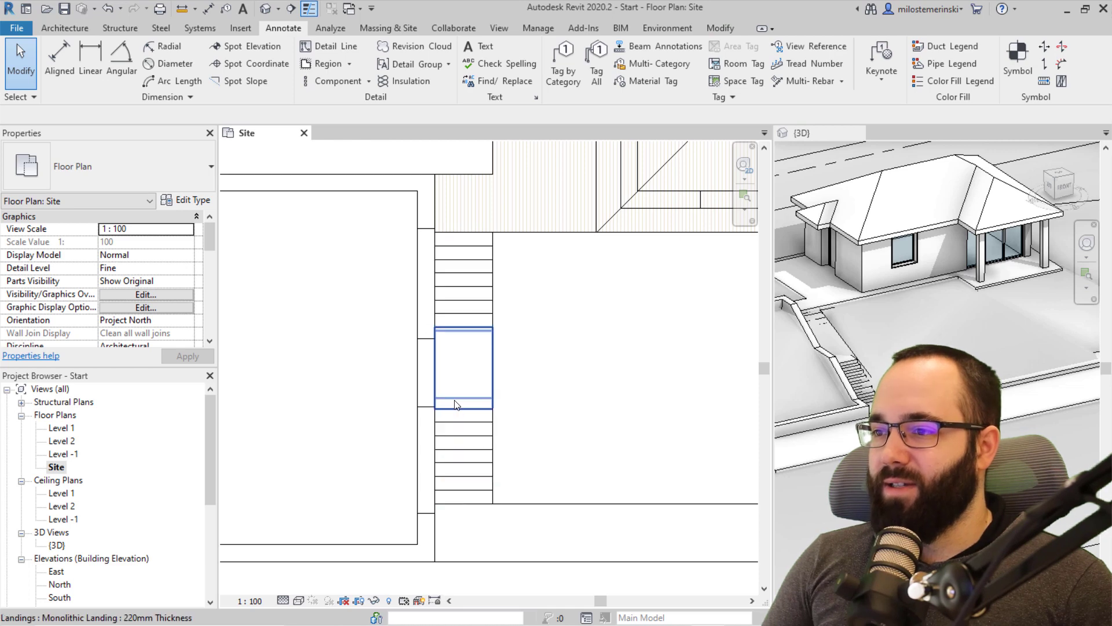
{"action": "left_click", "coordinate": [455, 404]}
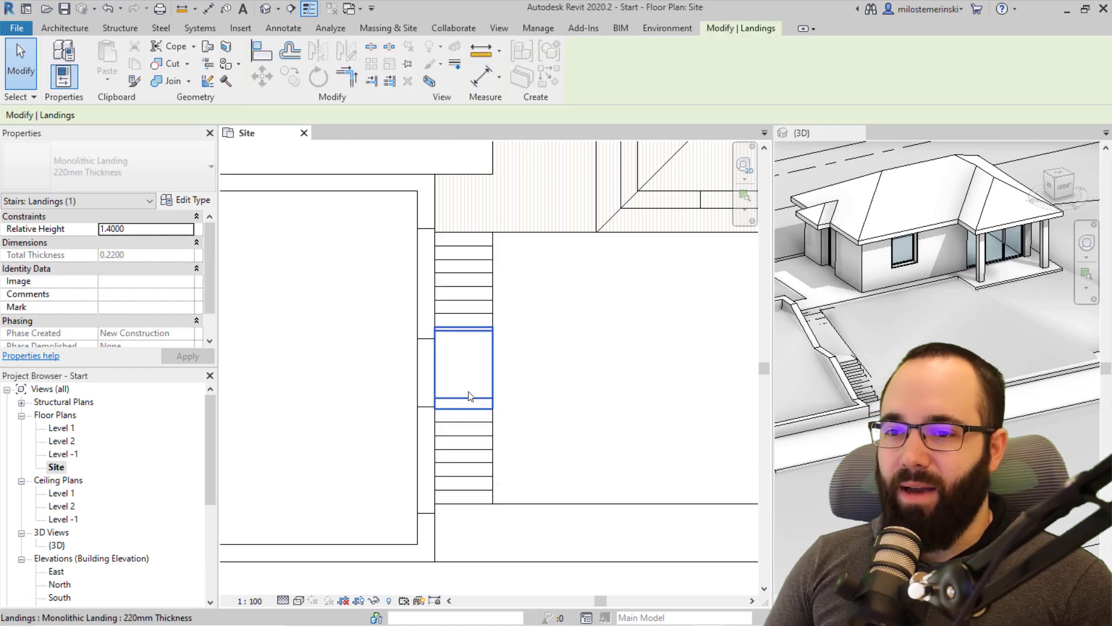
{"action": "key", "text": "Escape"}
Step: Select the site topography in the 3D view and start editing its surface
{"action": "scroll", "coordinate": [570, 401], "scroll_direction": "down", "scroll_amount": 4}
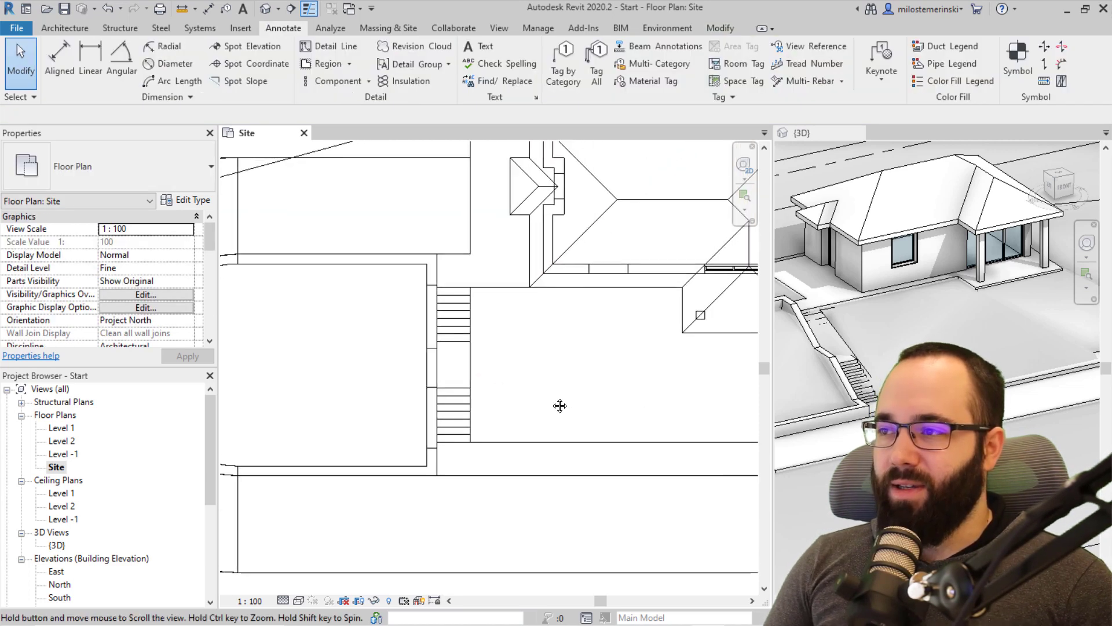
{"action": "middle_click_drag", "start_coordinate": [725, 396], "coordinate": [597, 401]}
{"action": "middle_click_drag", "start_coordinate": [894, 335], "coordinate": [737, 353], "text": "shift"}
{"action": "scroll", "coordinate": [896, 378], "scroll_direction": "down", "scroll_amount": 4}
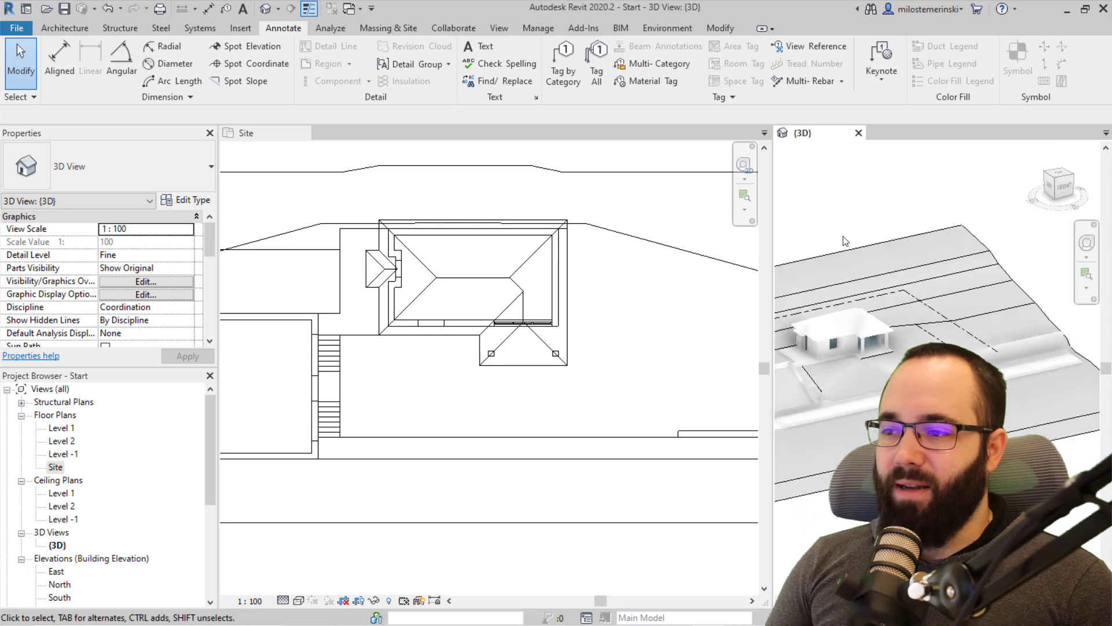
{"action": "left_click", "coordinate": [844, 251]}
{"action": "scroll", "coordinate": [852, 360], "scroll_direction": "up", "scroll_amount": 4}
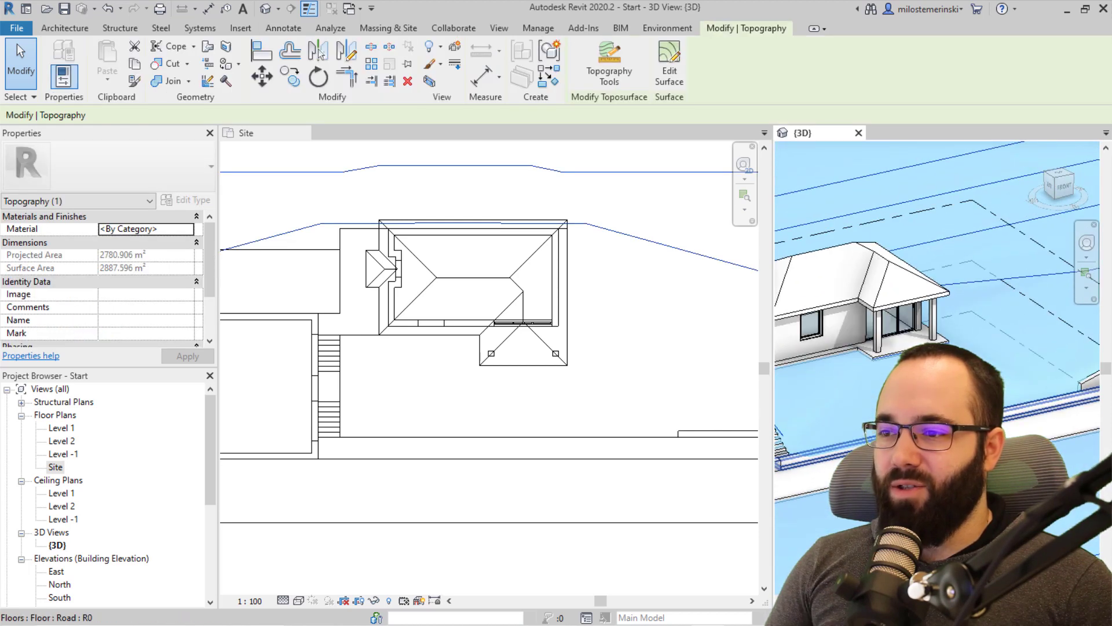
{"action": "scroll", "coordinate": [441, 258], "scroll_direction": "down", "scroll_amount": 2}
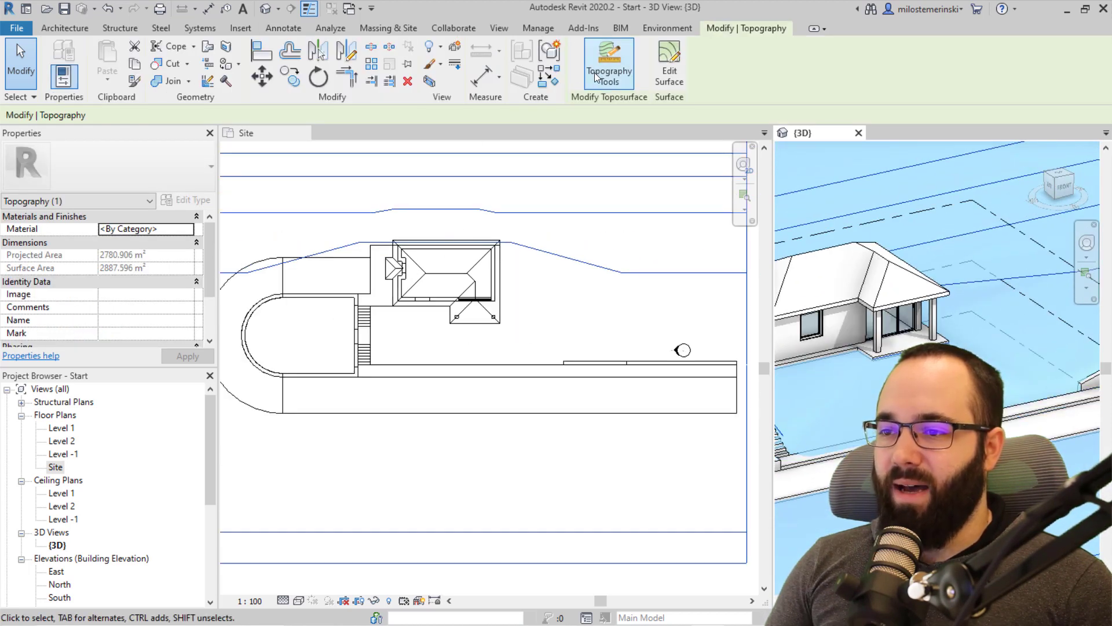
{"action": "left_click", "coordinate": [668, 69]}
Step: Copy the surface point near the foot of the stairs to four spots along the road floor's house-side line
{"action": "scroll", "coordinate": [426, 355], "scroll_direction": "up", "scroll_amount": 1}
{"action": "middle_click_drag", "start_coordinate": [434, 352], "coordinate": [436, 376]}
{"action": "scroll", "coordinate": [480, 372], "scroll_direction": "up", "scroll_amount": 3}
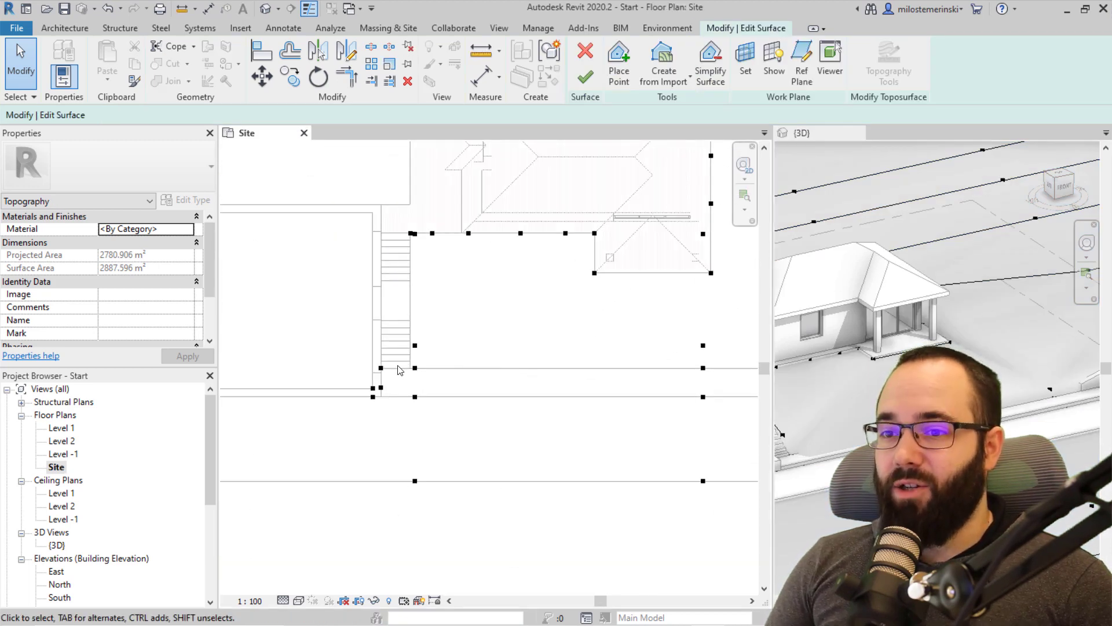
{"action": "left_click", "coordinate": [414, 367]}
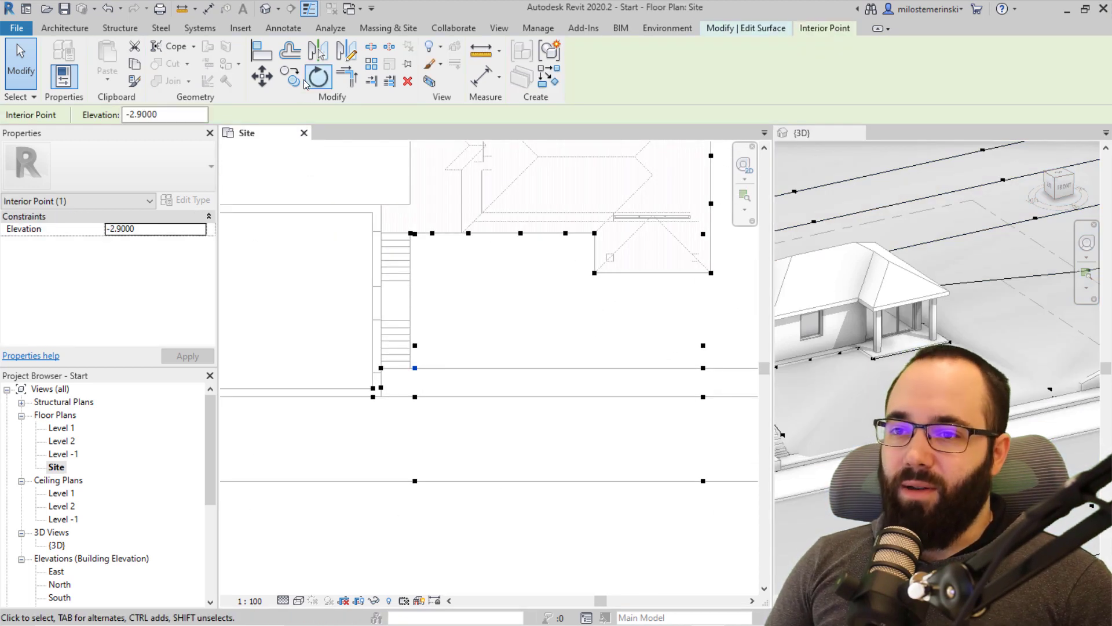
{"action": "key", "text": "c"}
{"action": "key", "text": "o"}
{"action": "left_click", "coordinate": [416, 368]}
{"action": "left_click", "coordinate": [487, 367]}
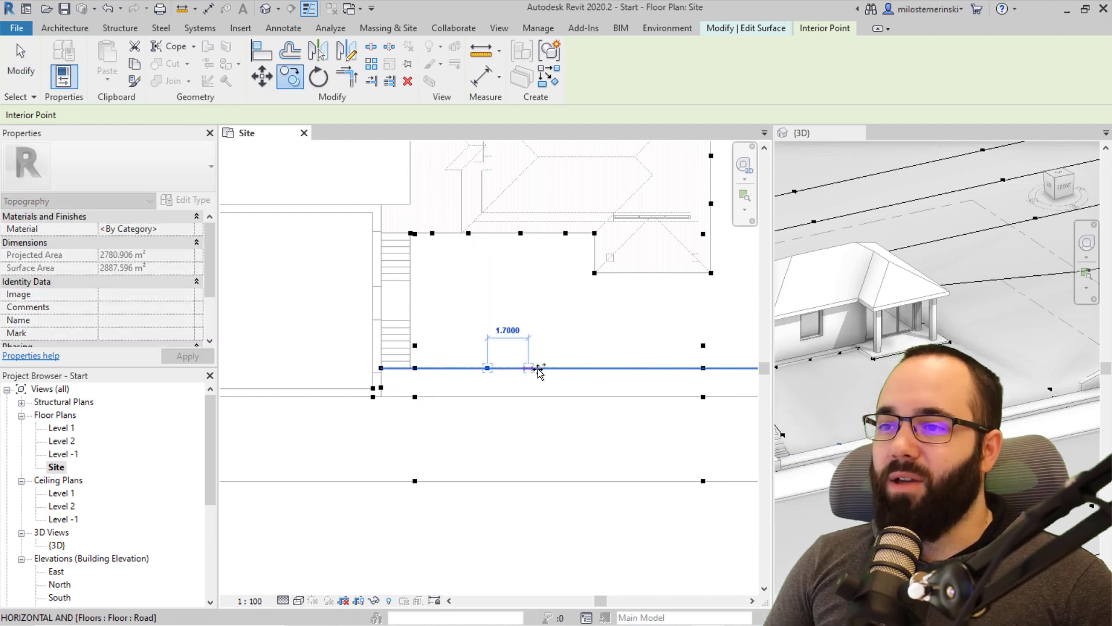
{"action": "left_click", "coordinate": [546, 368]}
{"action": "left_click", "coordinate": [624, 368]}
{"action": "left_click", "coordinate": [658, 368]}
{"action": "key", "text": "Escape"}
{"action": "key", "text": "Escape"}
Step: Copy the surface point directly below it to four matching spots along the parallel road line
{"action": "left_click", "coordinate": [414, 397]}
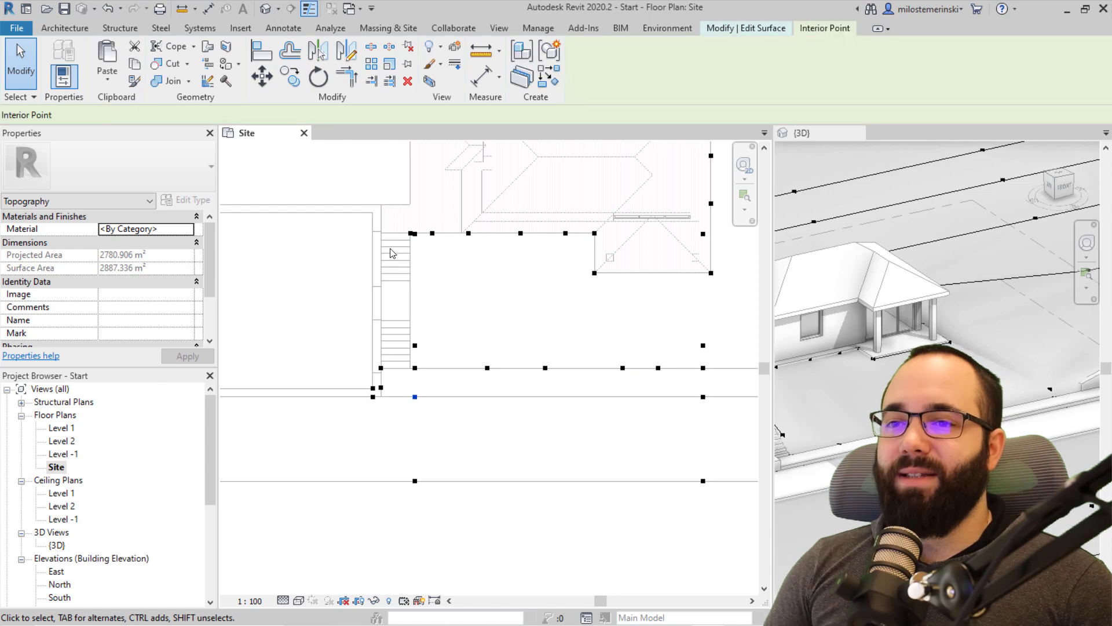
{"action": "key", "text": "c"}
{"action": "key", "text": "o"}
{"action": "left_click", "coordinate": [415, 397]}
{"action": "left_click", "coordinate": [487, 396]}
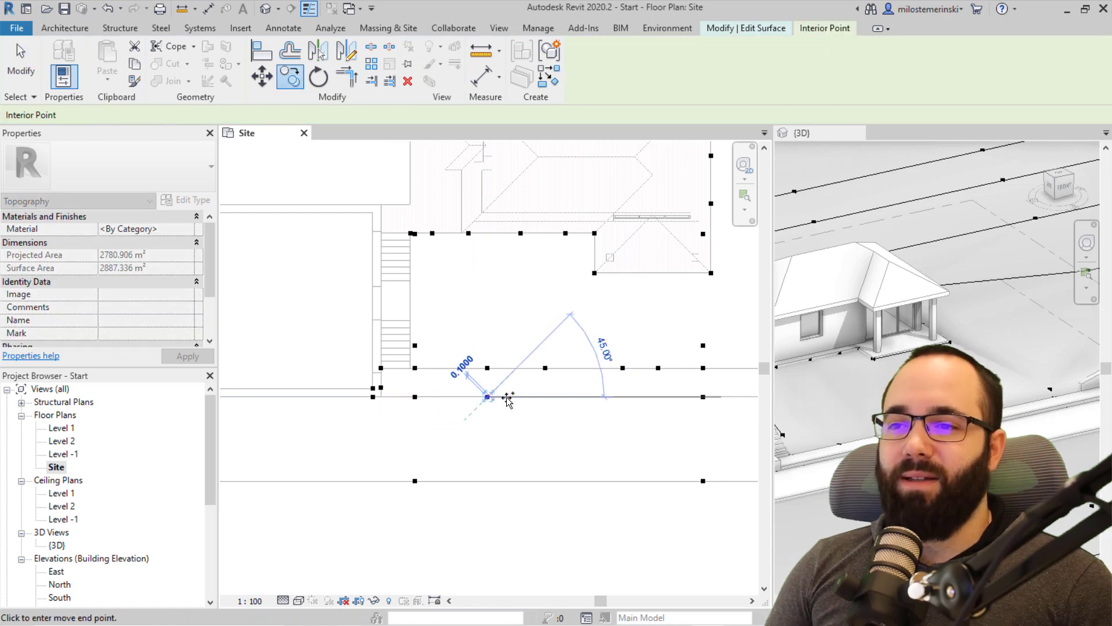
{"action": "left_click", "coordinate": [543, 396]}
{"action": "left_click", "coordinate": [623, 396]}
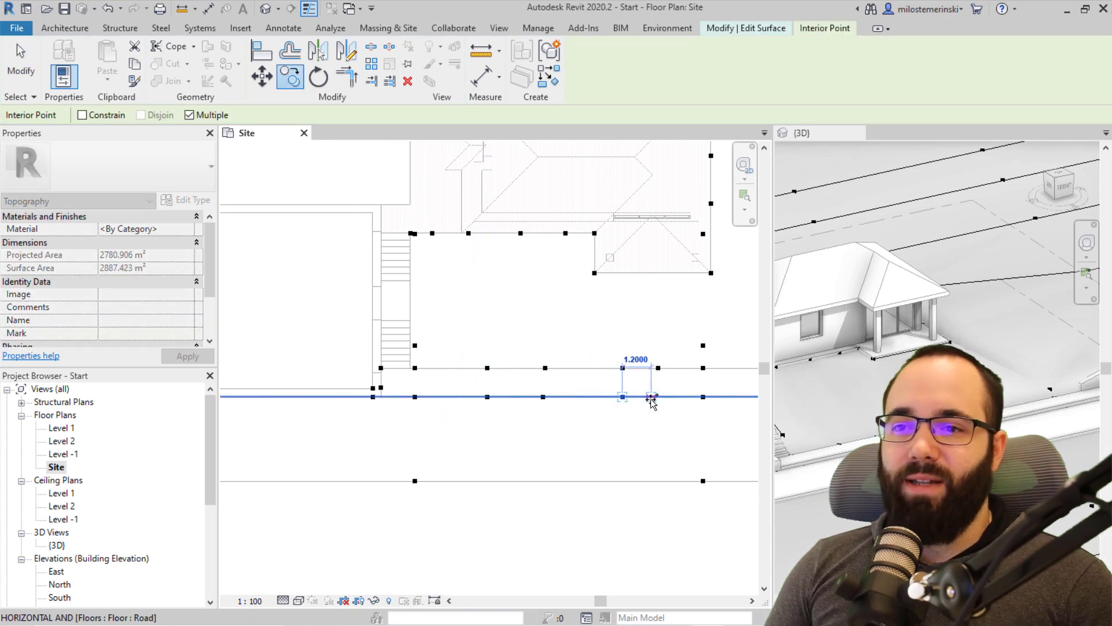
{"action": "left_click", "coordinate": [661, 397]}
{"action": "key", "text": "Escape"}
{"action": "key", "text": "Escape"}
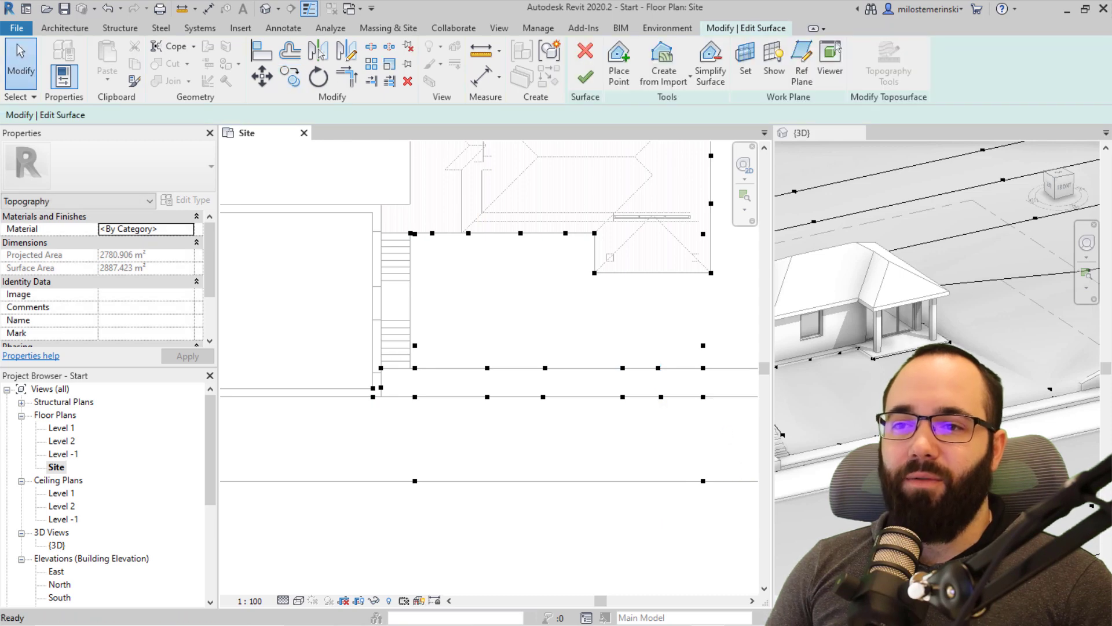
Step: Examine the surface points between the house, the stairs and the road in the plan and 3D views
{"action": "left_click", "coordinate": [846, 408]}
{"action": "middle_click_drag", "start_coordinate": [846, 408], "coordinate": [857, 310]}
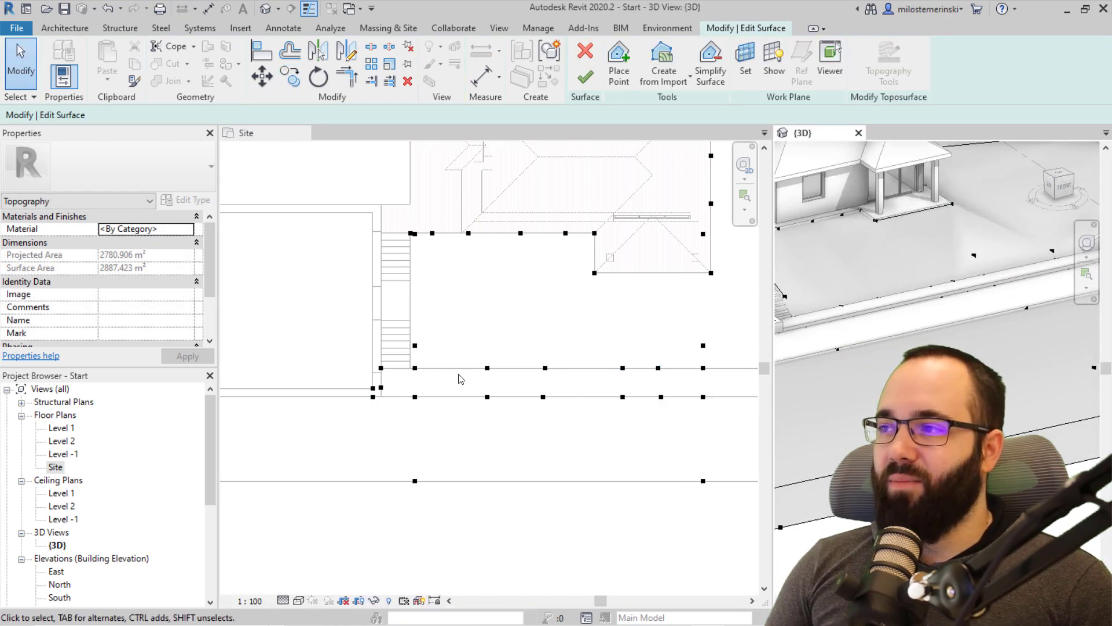
{"action": "left_click", "coordinate": [516, 458]}
{"action": "middle_click_drag", "start_coordinate": [517, 369], "coordinate": [529, 397]}
{"action": "scroll", "coordinate": [504, 328], "scroll_direction": "up", "scroll_amount": 2}
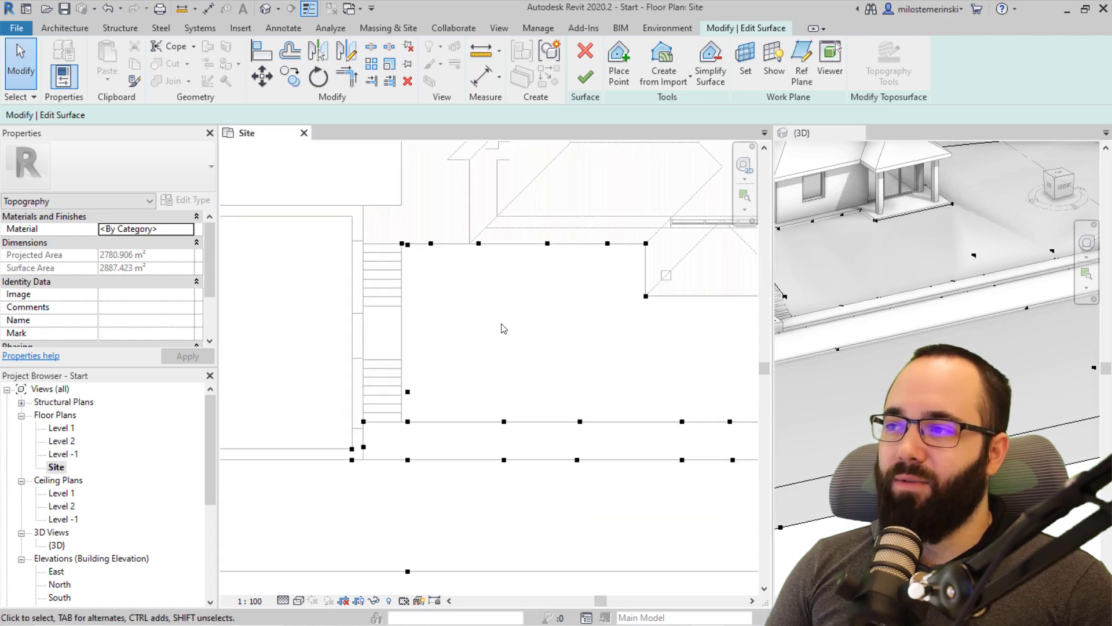
{"action": "middle_click_drag", "start_coordinate": [627, 308], "coordinate": [556, 321]}
{"action": "left_click", "coordinate": [896, 276]}
{"action": "middle_click_drag", "start_coordinate": [868, 265], "coordinate": [1014, 259]}
{"action": "middle_click_drag", "start_coordinate": [1014, 260], "coordinate": [747, 251]}
{"action": "left_click", "coordinate": [748, 253]}
{"action": "left_click", "coordinate": [976, 261]}
{"action": "middle_click_drag", "start_coordinate": [875, 253], "coordinate": [978, 318]}
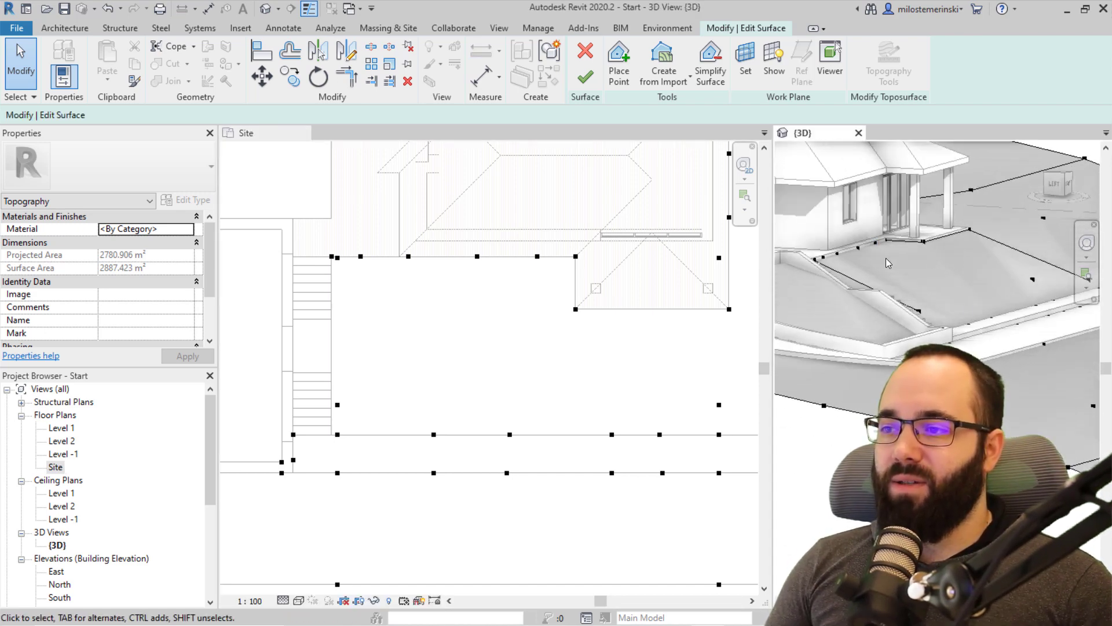
{"action": "middle_click_drag", "start_coordinate": [934, 284], "coordinate": [904, 243]}
{"action": "middle_click_drag", "start_coordinate": [959, 284], "coordinate": [841, 281], "text": "shift"}
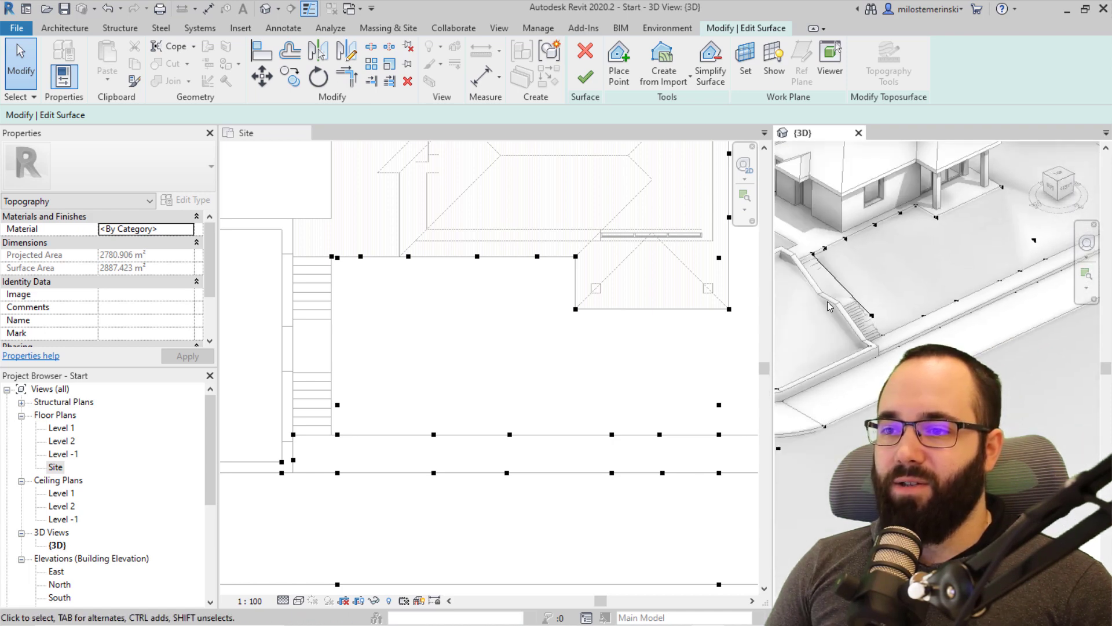
Step: Place four surface points between the house and the road with an elevation of 0.5000 relative to the surface
{"action": "left_click", "coordinate": [618, 76]}
{"action": "left_click", "coordinate": [258, 116]}
{"action": "left_click", "coordinate": [264, 139]}
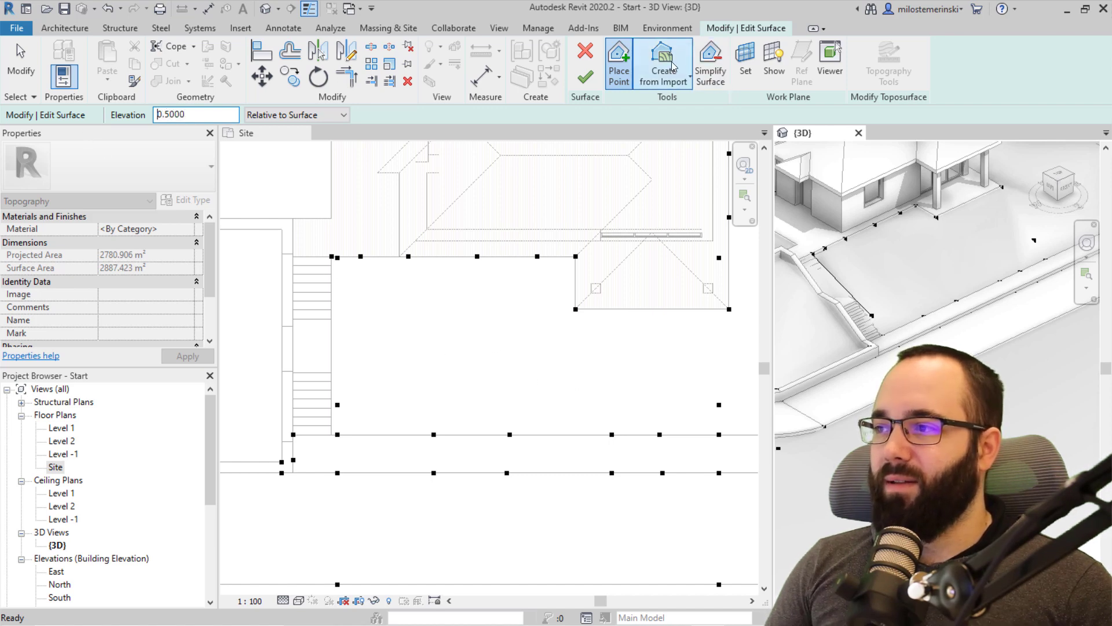
{"action": "left_click", "coordinate": [432, 347]}
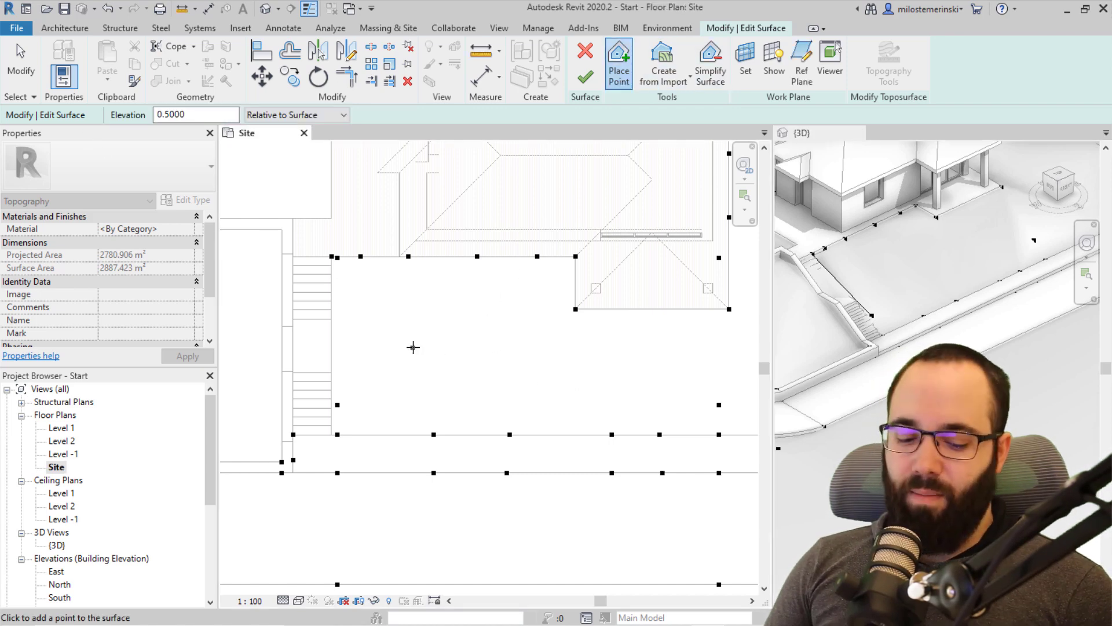
{"action": "left_click", "coordinate": [410, 334]}
{"action": "left_click", "coordinate": [500, 355]}
{"action": "left_click", "coordinate": [534, 365]}
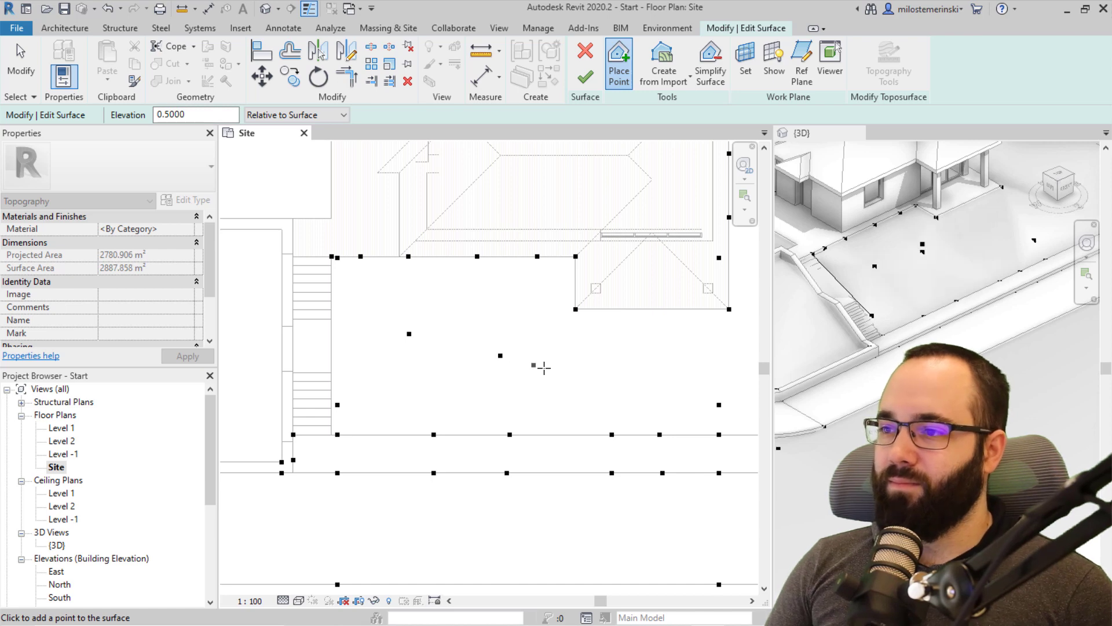
{"action": "left_click", "coordinate": [593, 370]}
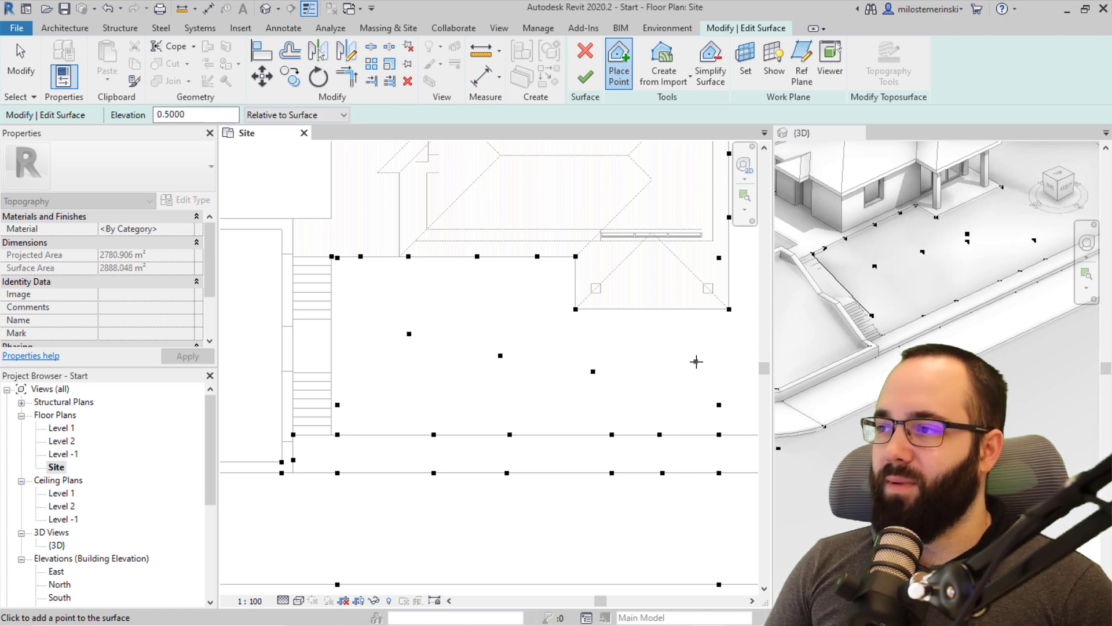
Step: Set the elevation of the new interior point nearest the stairs to -0.9687
{"action": "scroll", "coordinate": [607, 362], "scroll_direction": "down", "scroll_amount": 1}
{"action": "middle_click_drag", "start_coordinate": [959, 275], "coordinate": [1007, 240], "text": "shift"}
{"action": "left_click", "coordinate": [458, 356]}
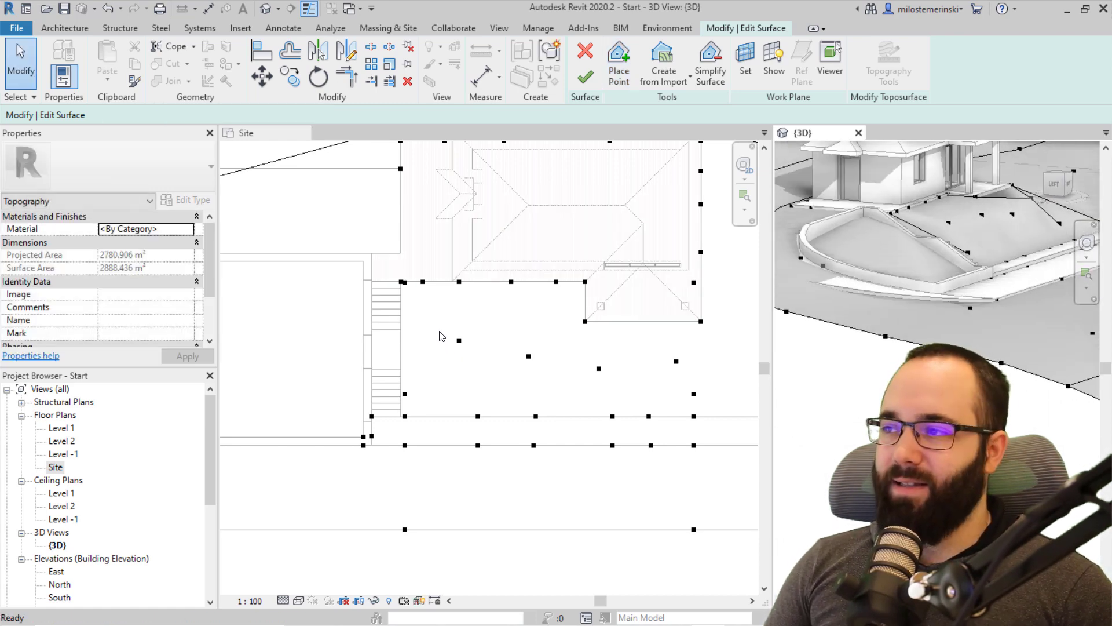
{"action": "left_click_drag", "start_coordinate": [477, 355], "coordinate": [479, 357]}
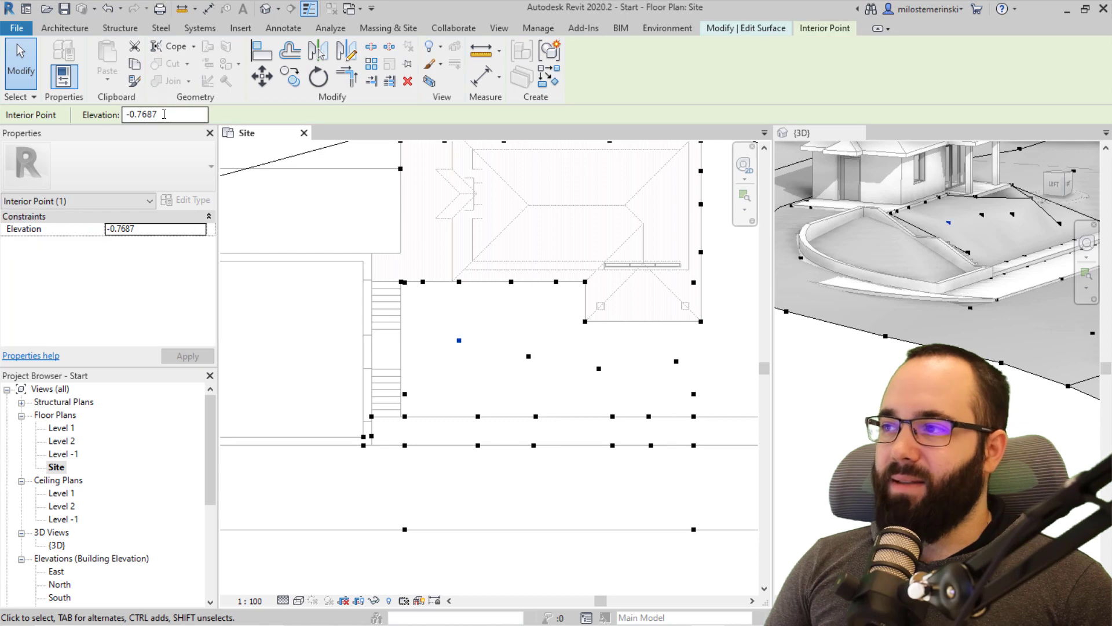
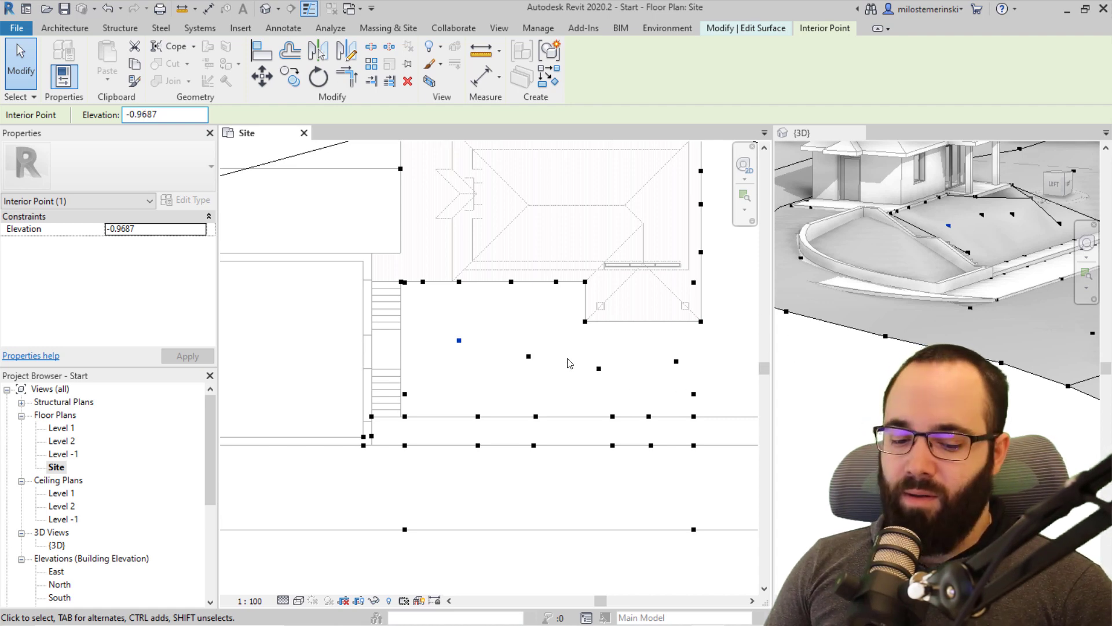
Step: Lower the second new interior point from the stairs and set the third one's elevation to -1.1912
{"action": "scroll", "coordinate": [573, 365], "scroll_direction": "up", "scroll_amount": 2}
{"action": "left_click", "coordinate": [510, 356]}
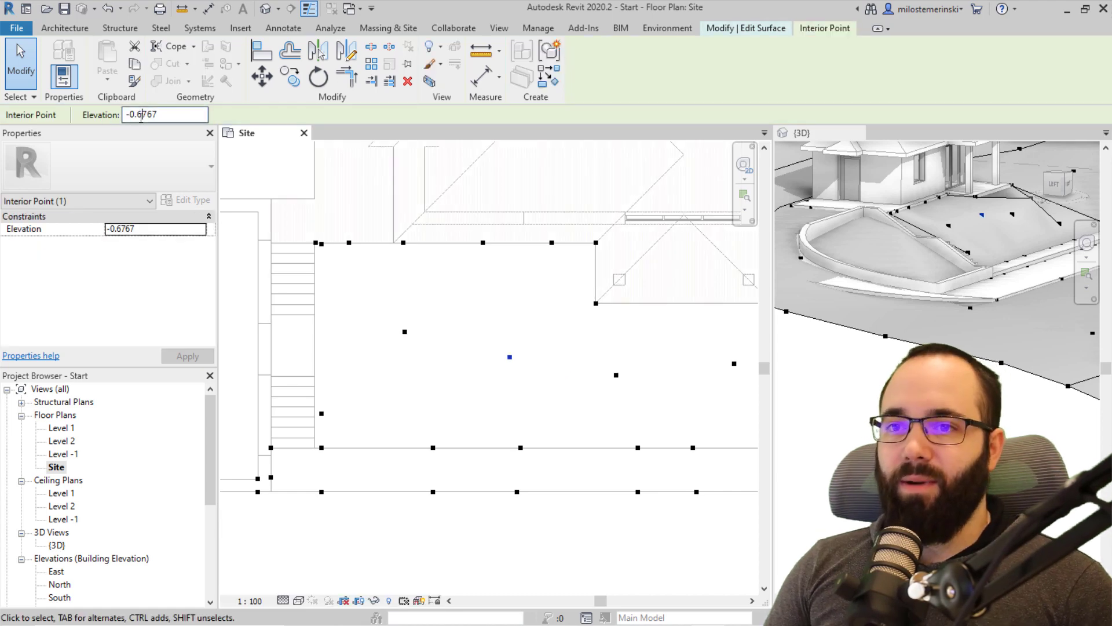
{"action": "left_click_drag", "start_coordinate": [591, 356], "coordinate": [616, 387]}
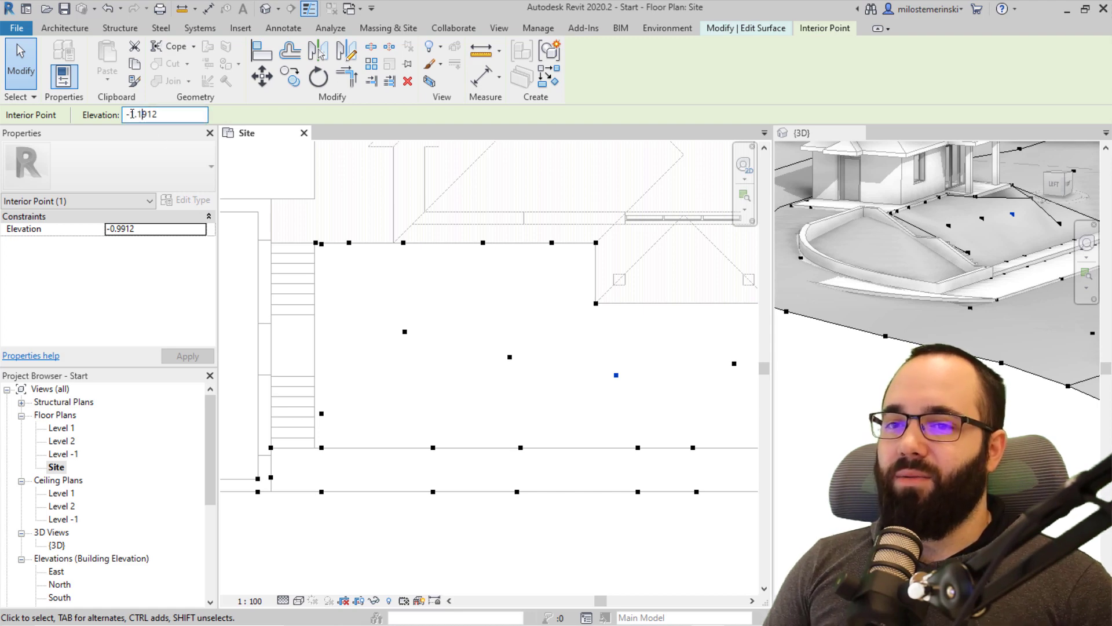
{"action": "left_click", "coordinate": [592, 346]}
Step: Set the elevation of the new interior point farthest from the stairs to -0.7634
{"action": "middle_click_drag", "start_coordinate": [678, 359], "coordinate": [529, 350]}
{"action": "left_click_drag", "start_coordinate": [539, 330], "coordinate": [600, 370]}
{"action": "left_click_drag", "start_coordinate": [138, 114], "coordinate": [141, 114]}
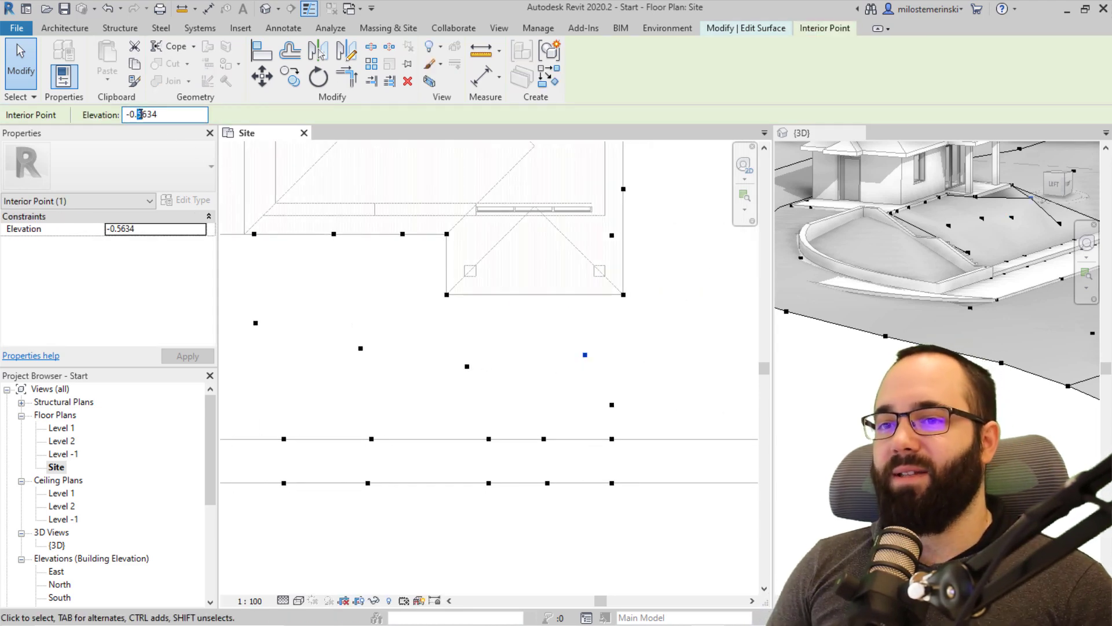
{"action": "type", "text": "7"}
{"action": "key", "text": "Return"}
Step: Delete the surface point at elevation -1.0000 beneath the porch's outer corner
{"action": "middle_click_drag", "start_coordinate": [924, 297], "coordinate": [846, 306], "text": "shift"}
{"action": "left_click", "coordinate": [1006, 289]}
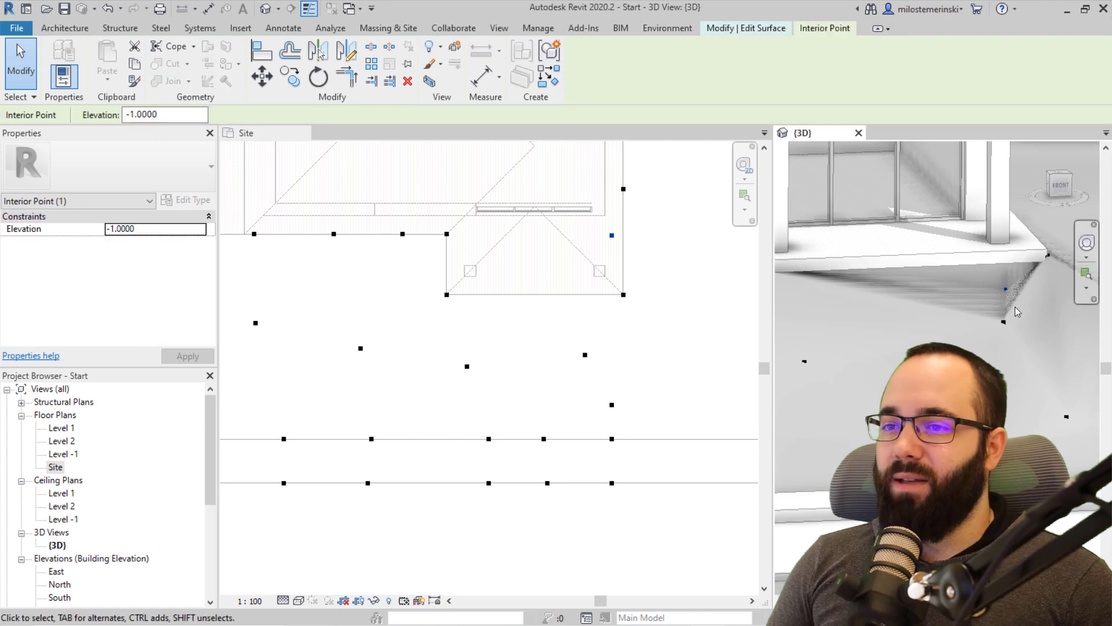
{"action": "key", "text": "Delete"}
Step: Examine the reshaped terrain between the house, the stairs and the road in the plan and an enlarged 3D view
{"action": "middle_click_drag", "start_coordinate": [916, 259], "coordinate": [794, 324], "text": "shift"}
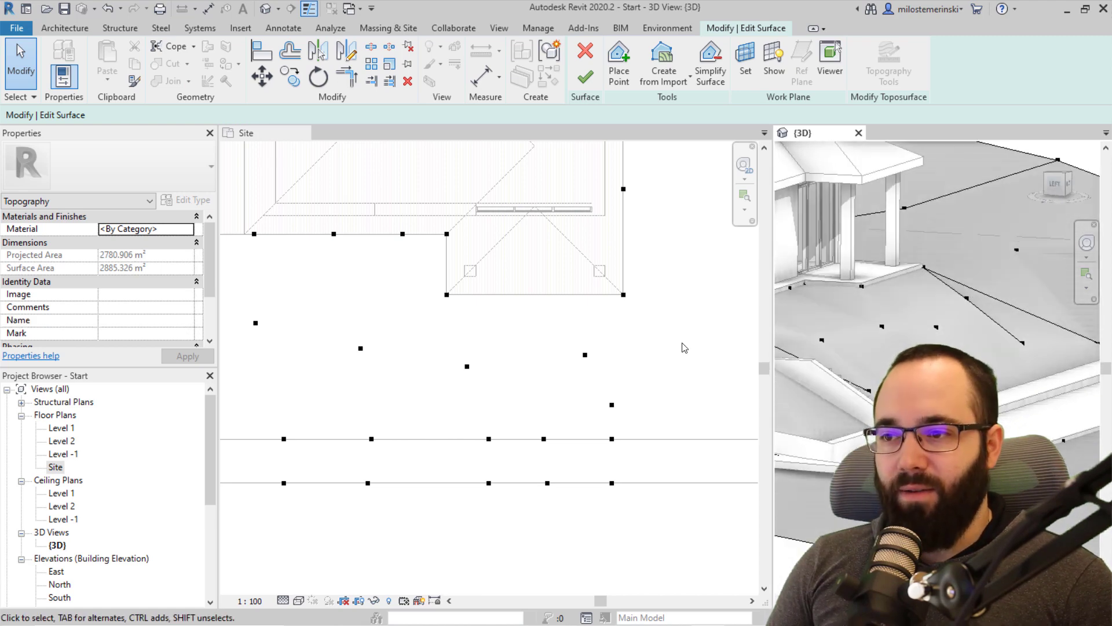
{"action": "scroll", "coordinate": [559, 336], "scroll_direction": "up", "scroll_amount": 1}
{"action": "scroll", "coordinate": [514, 345], "scroll_direction": "up", "scroll_amount": 1}
{"action": "middle_click_drag", "start_coordinate": [854, 345], "coordinate": [868, 304]}
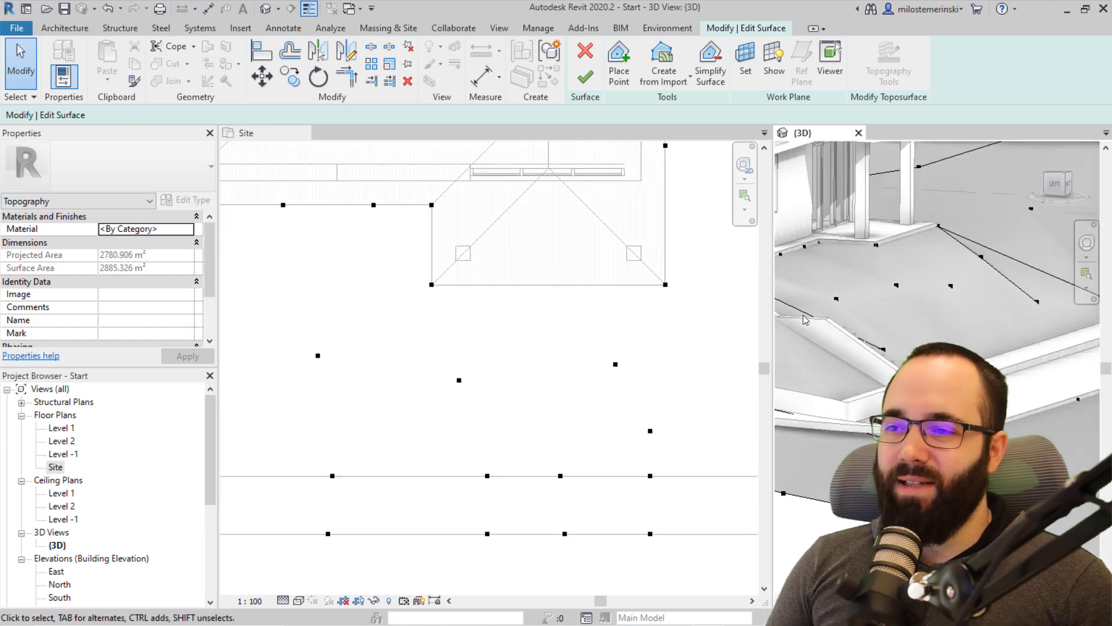
{"action": "scroll", "coordinate": [489, 325], "scroll_direction": "down", "scroll_amount": 2}
{"action": "left_click", "coordinate": [470, 334]}
{"action": "middle_click_drag", "start_coordinate": [562, 300], "coordinate": [628, 287]}
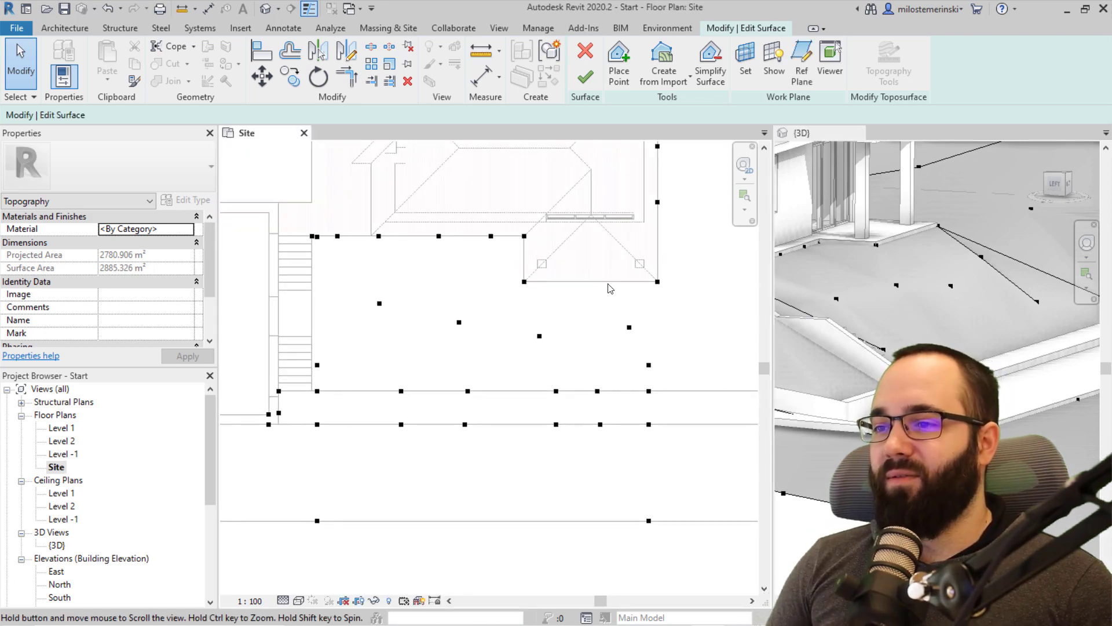
{"action": "scroll", "coordinate": [628, 287], "scroll_direction": "down", "scroll_amount": 1}
{"action": "middle_click_drag", "start_coordinate": [899, 284], "coordinate": [777, 282], "text": "shift"}
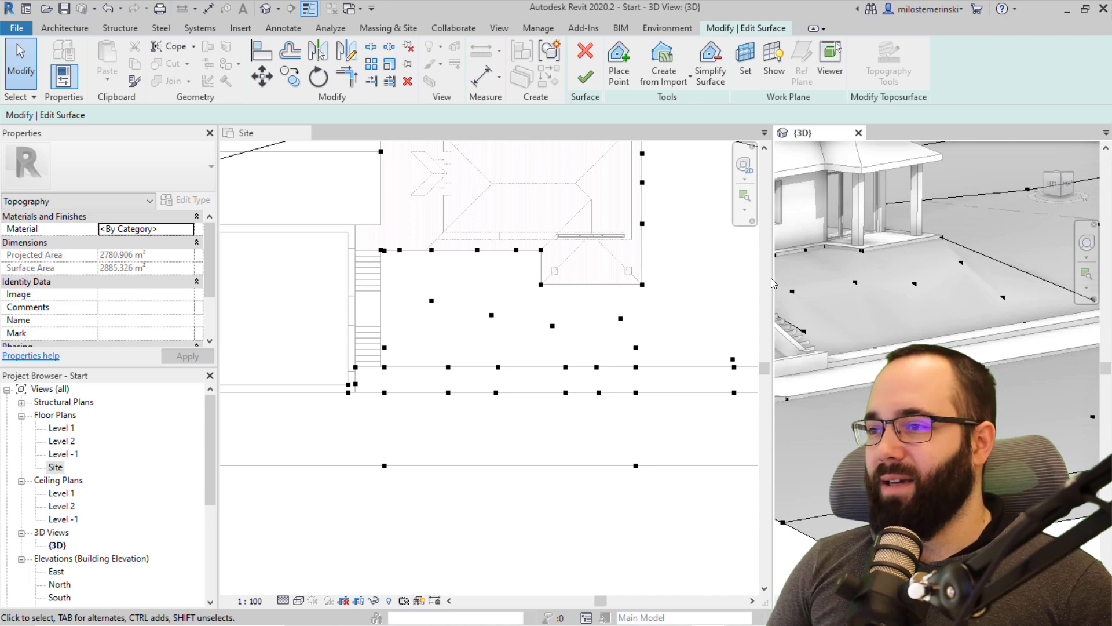
{"action": "left_click_drag", "start_coordinate": [772, 278], "coordinate": [325, 278]}
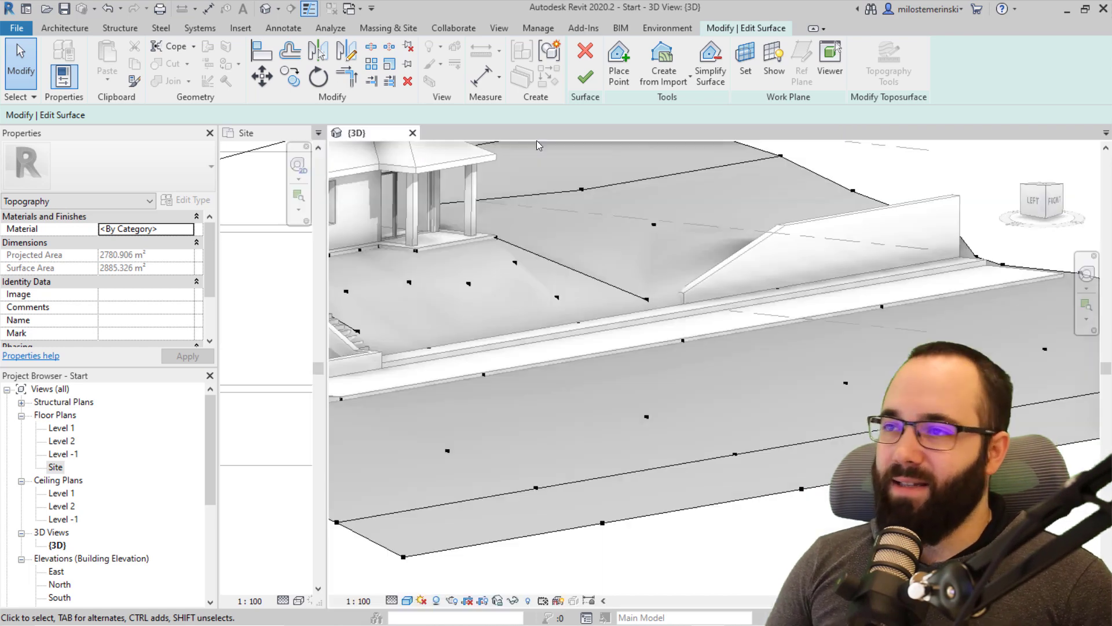
Step: Finish the surface edit and inspect where the terrain meets the side of the stairs in 3D
{"action": "left_click", "coordinate": [586, 83]}
{"action": "scroll", "coordinate": [662, 281], "scroll_direction": "down", "scroll_amount": 1}
{"action": "mouse_move", "coordinate": [662, 282]}
{"action": "middle_mouse_down", "text": "shift"}
{"action": "mouse_move", "coordinate": [523, 310]}
{"action": "mouse_move", "coordinate": [638, 314]}
{"action": "mouse_move", "coordinate": [873, 349]}
{"action": "mouse_move", "coordinate": [674, 321]}
{"action": "middle_mouse_up", "text": "shift"}
{"action": "scroll", "coordinate": [673, 321], "scroll_direction": "up", "scroll_amount": 2}
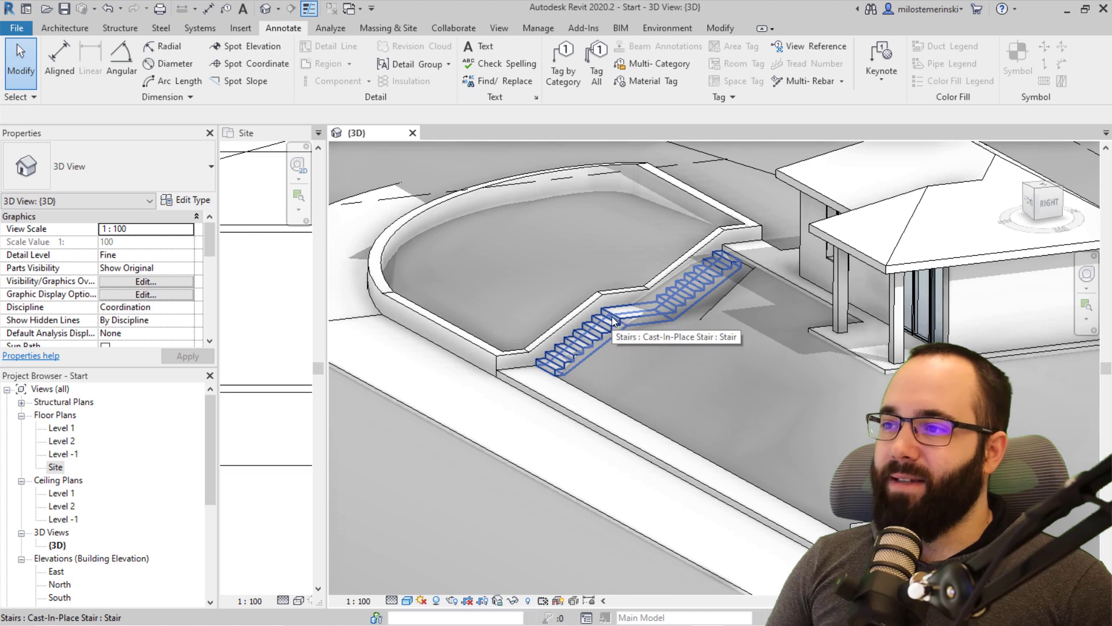
Step: Select the site topography in the enlarged Site plan and start editing its surface
{"action": "left_click_drag", "start_coordinate": [326, 290], "coordinate": [685, 286]}
{"action": "scroll", "coordinate": [412, 344], "scroll_direction": "down", "scroll_amount": 3}
{"action": "left_click", "coordinate": [342, 195]}
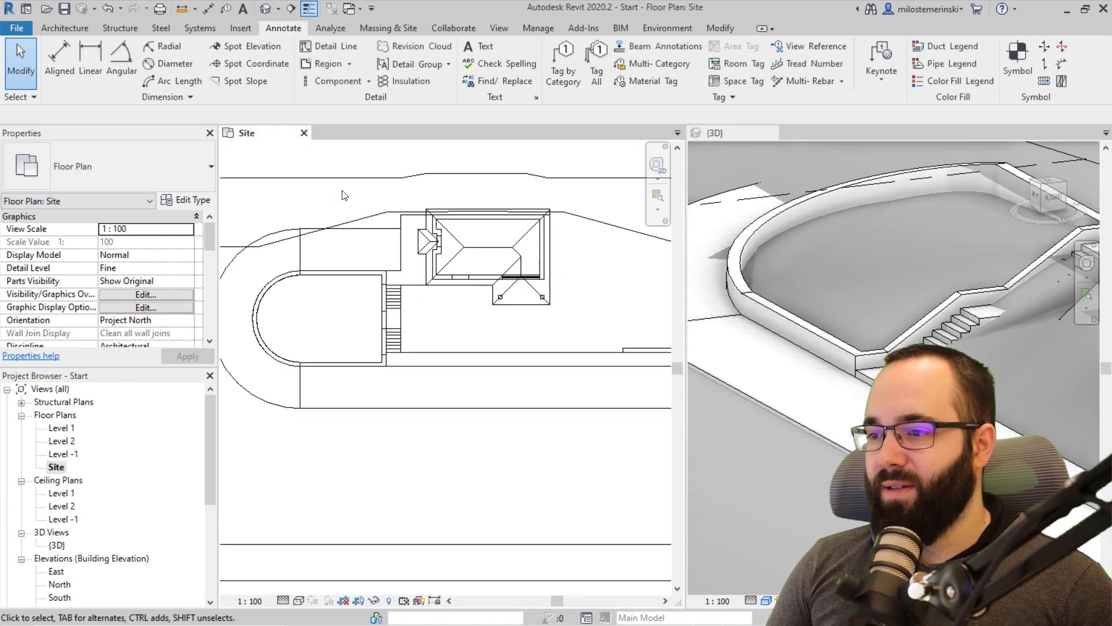
{"action": "left_click", "coordinate": [501, 181]}
{"action": "left_click", "coordinate": [669, 65]}
Step: Place surface points along the outer edge of the lower stair flight, with elevation 0.0000 relative to the surface
{"action": "scroll", "coordinate": [379, 304], "scroll_direction": "up", "scroll_amount": 5}
{"action": "left_click", "coordinate": [619, 64]}
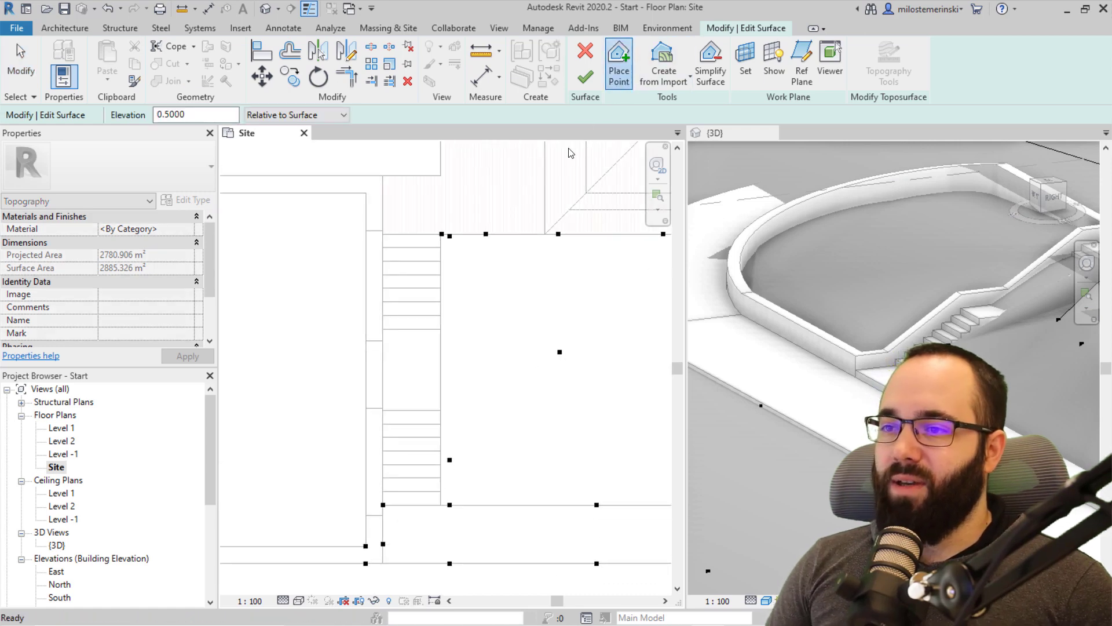
{"action": "left_click", "coordinate": [272, 118]}
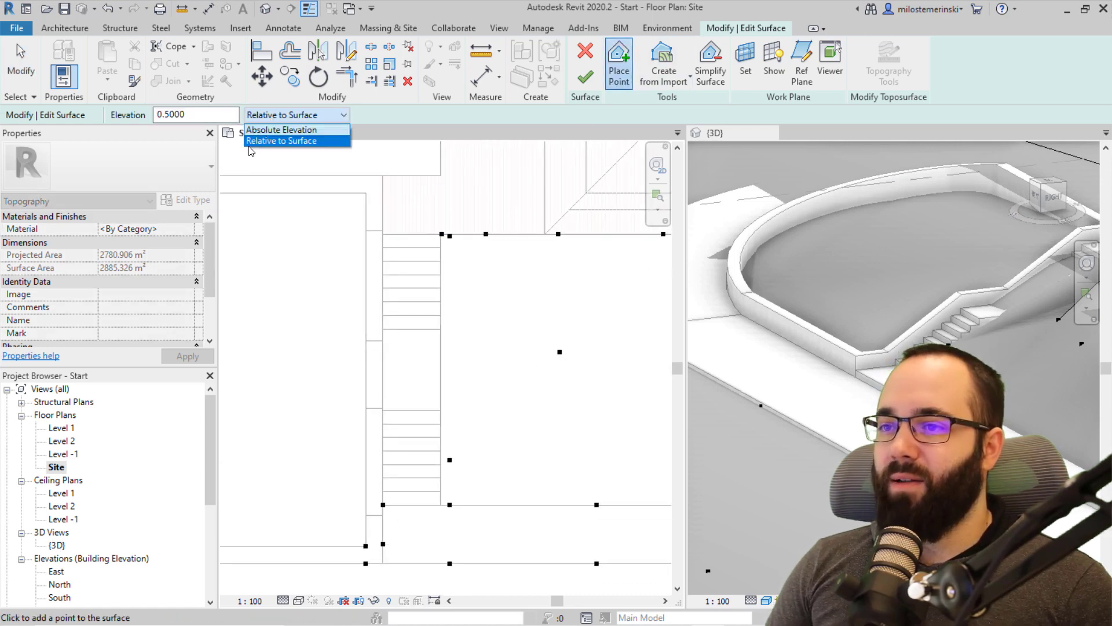
{"action": "left_click", "coordinate": [193, 115]}
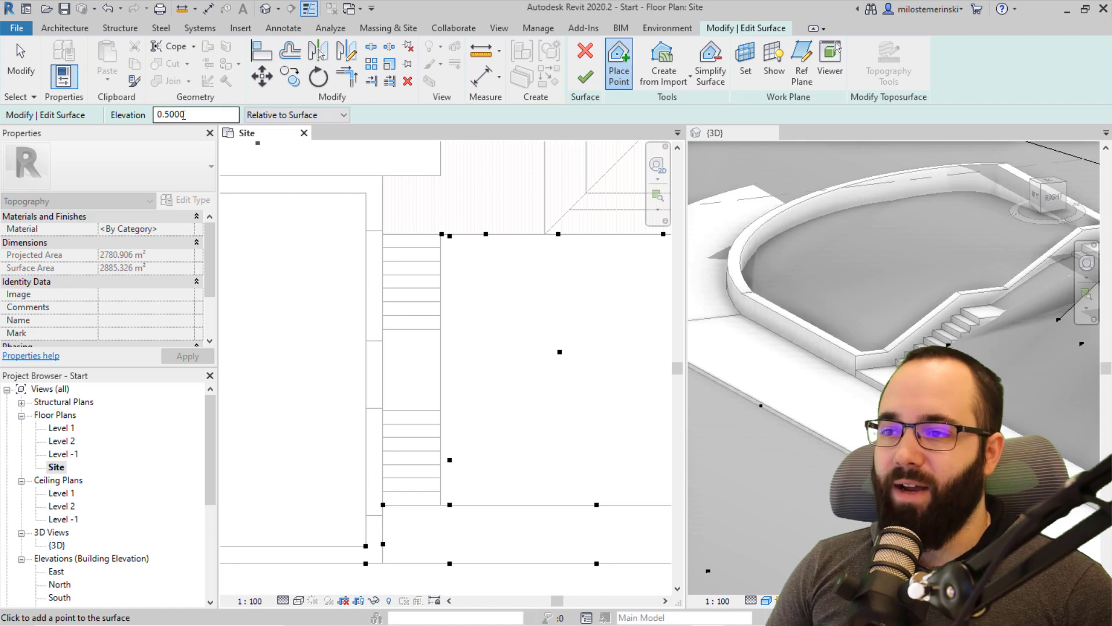
{"action": "scroll", "coordinate": [452, 505], "scroll_direction": "up", "scroll_amount": 2}
{"action": "left_click", "coordinate": [423, 465]}
{"action": "left_click", "coordinate": [423, 434]}
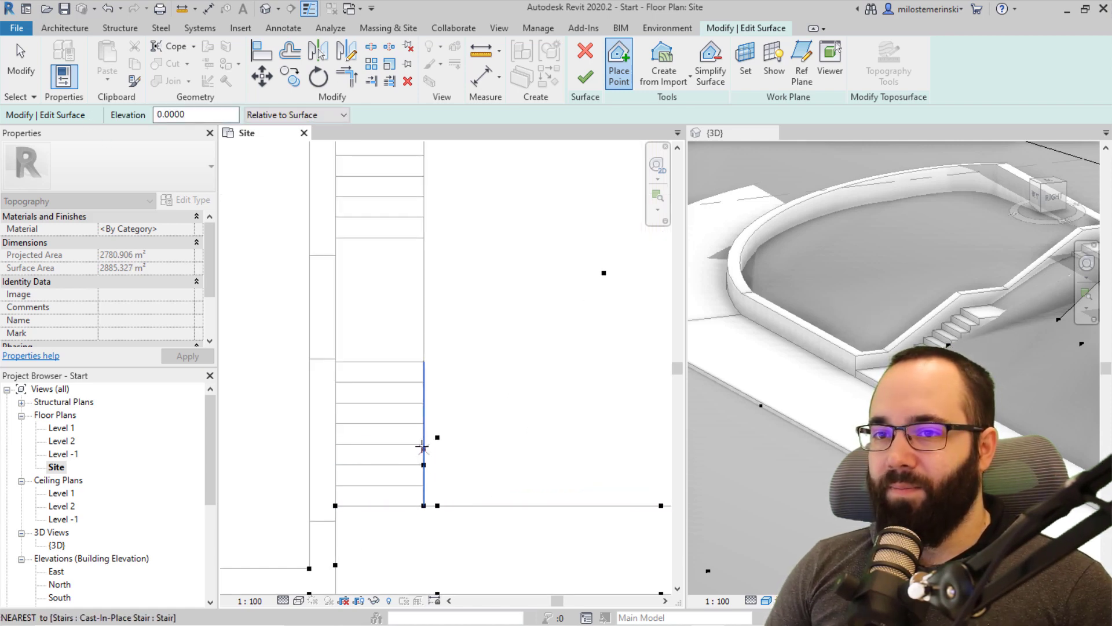
{"action": "left_click", "coordinate": [423, 388]}
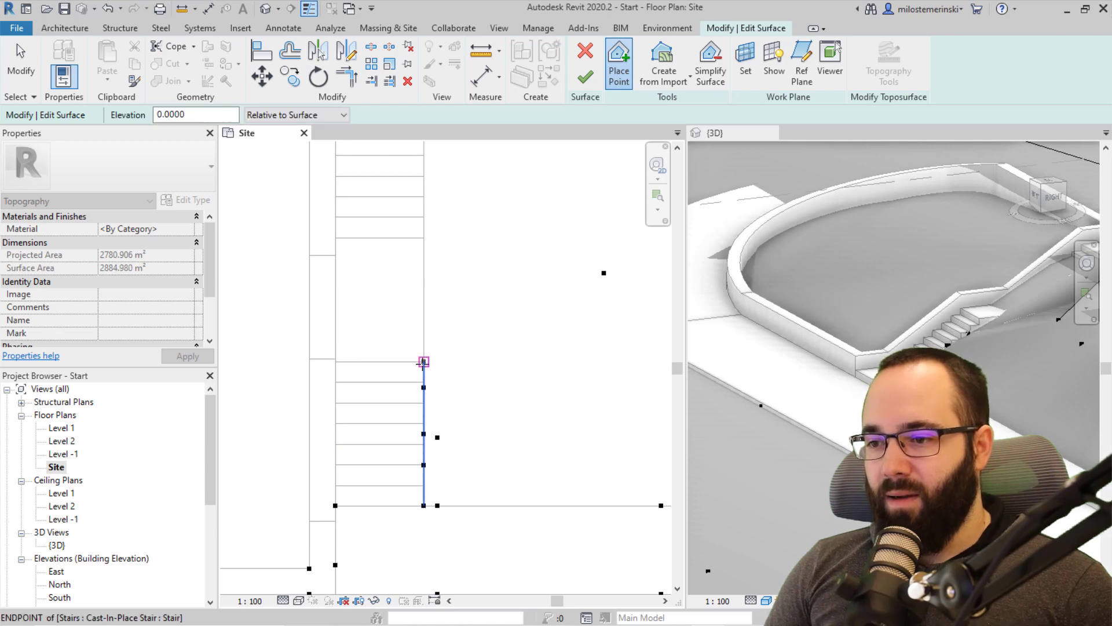
{"action": "left_click", "coordinate": [424, 361]}
Step: Place further surface points along the outer edge of the landing and the upper stair flight up to the house
{"action": "left_click", "coordinate": [423, 300]}
{"action": "left_click", "coordinate": [424, 242]}
{"action": "middle_click_drag", "start_coordinate": [429, 223], "coordinate": [430, 360]}
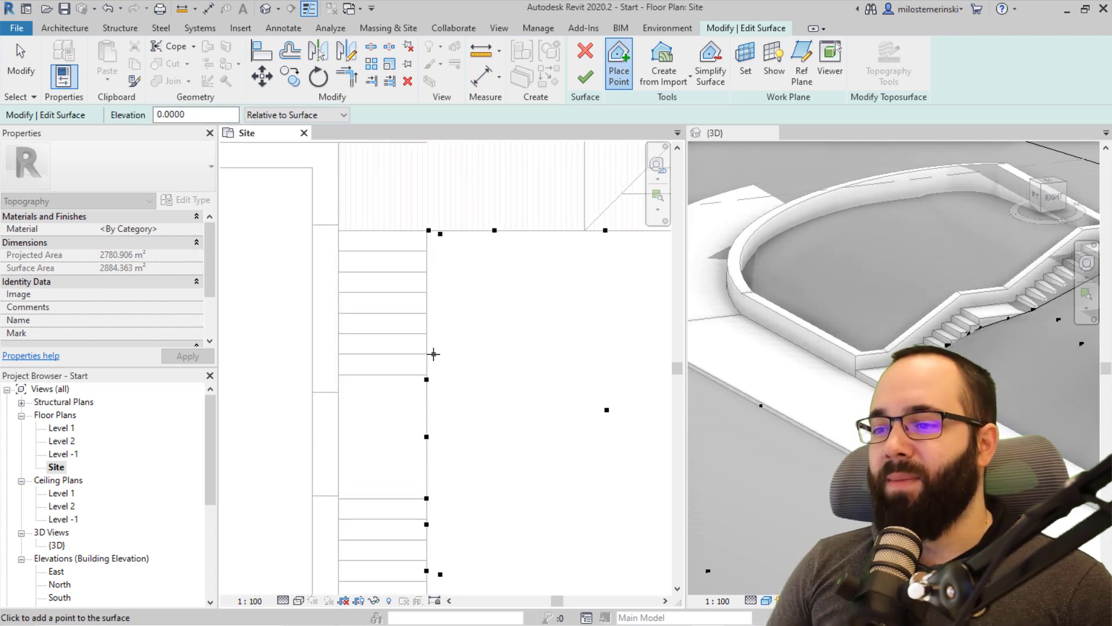
{"action": "left_click", "coordinate": [427, 343]}
{"action": "left_click", "coordinate": [426, 279]}
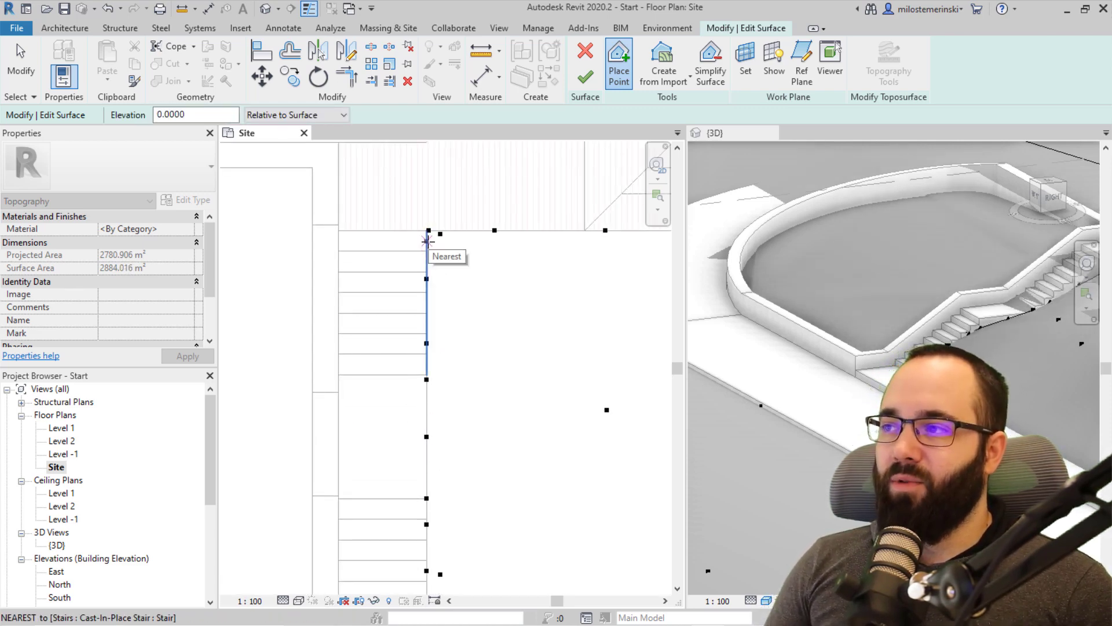
{"action": "left_click", "coordinate": [427, 241]}
{"action": "key", "text": "Escape"}
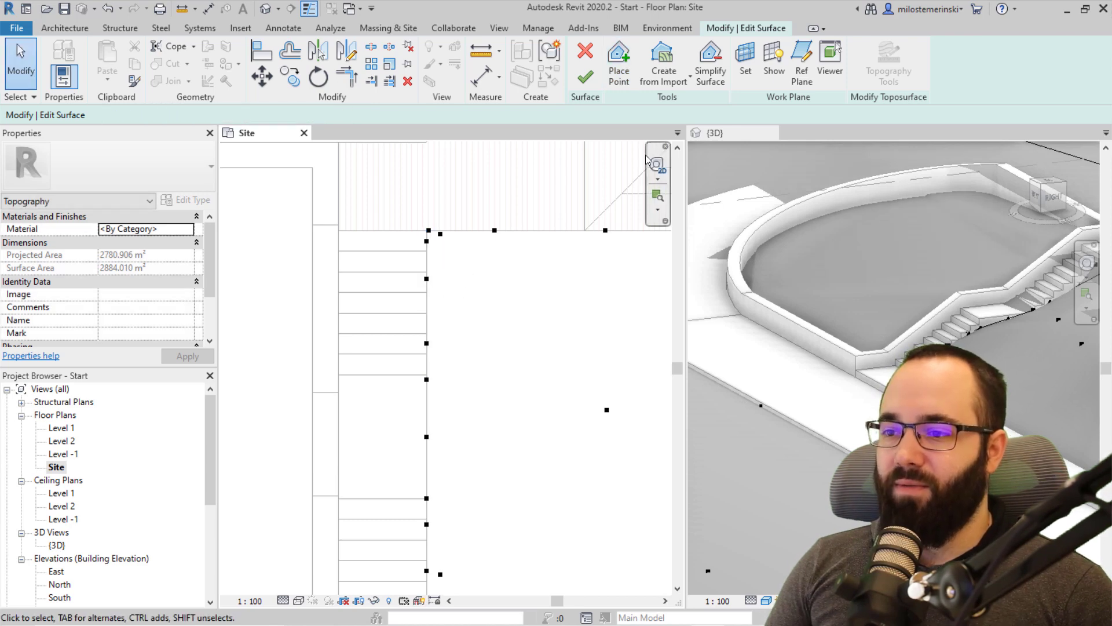
Step: Delete the stray interior point at elevation -2.0000 beside the lower stair flight in the enlarged 3D view
{"action": "left_click_drag", "start_coordinate": [686, 219], "coordinate": [340, 219]}
{"action": "scroll", "coordinate": [594, 345], "scroll_direction": "up", "scroll_amount": 3}
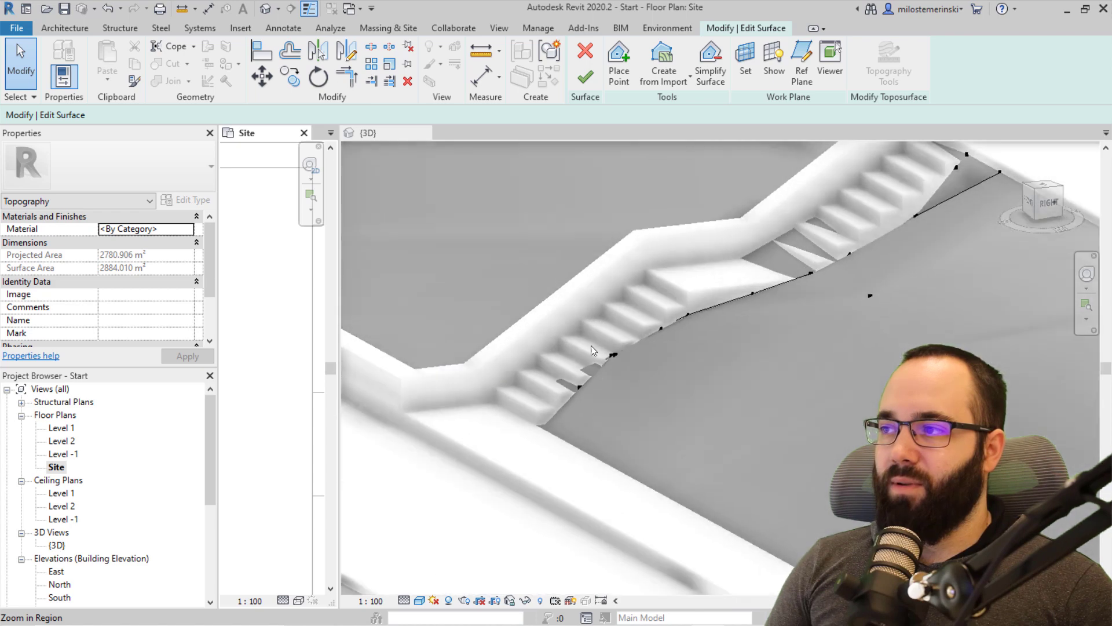
{"action": "scroll", "coordinate": [626, 342], "scroll_direction": "up", "scroll_amount": 4}
{"action": "mouse_move", "coordinate": [613, 326]}
{"action": "middle_mouse_down", "text": "shift"}
{"action": "mouse_move", "coordinate": [711, 397]}
{"action": "mouse_move", "coordinate": [567, 368]}
{"action": "mouse_move", "coordinate": [1107, 464]}
{"action": "middle_mouse_up", "text": "shift"}
{"action": "mouse_move", "coordinate": [551, 375]}
{"action": "middle_mouse_down"}
{"action": "mouse_move", "coordinate": [960, 381]}
{"action": "mouse_move", "coordinate": [843, 411]}
{"action": "mouse_move", "coordinate": [956, 311]}
{"action": "middle_mouse_up"}
{"action": "scroll", "coordinate": [624, 506], "scroll_direction": "up", "scroll_amount": 2}
{"action": "left_click", "coordinate": [623, 507]}
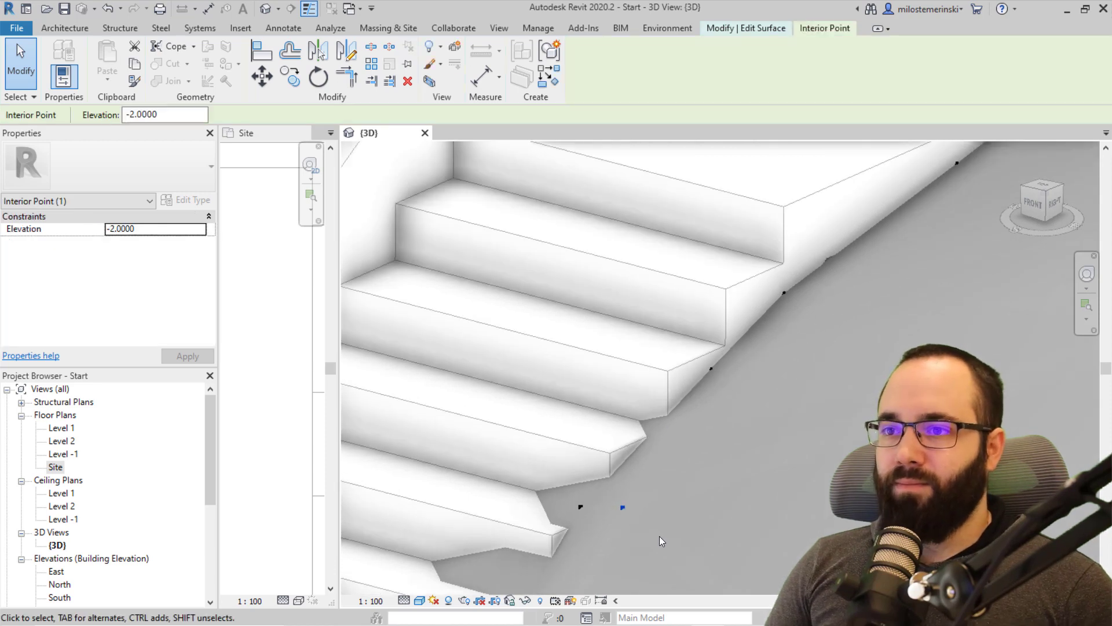
{"action": "left_click", "coordinate": [652, 534]}
Step: Set the three surface points going up the edge of the lower stair flight to elevations -2.5, -2.2 and -1.9
{"action": "middle_click_drag", "start_coordinate": [595, 516], "coordinate": [655, 387]}
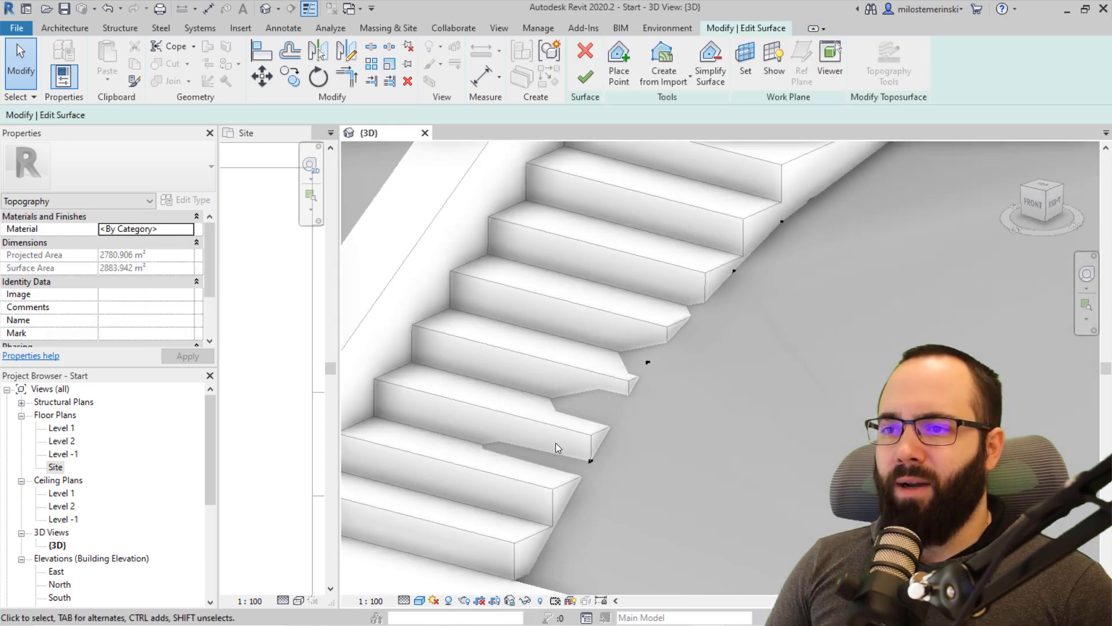
{"action": "left_click", "coordinate": [591, 461]}
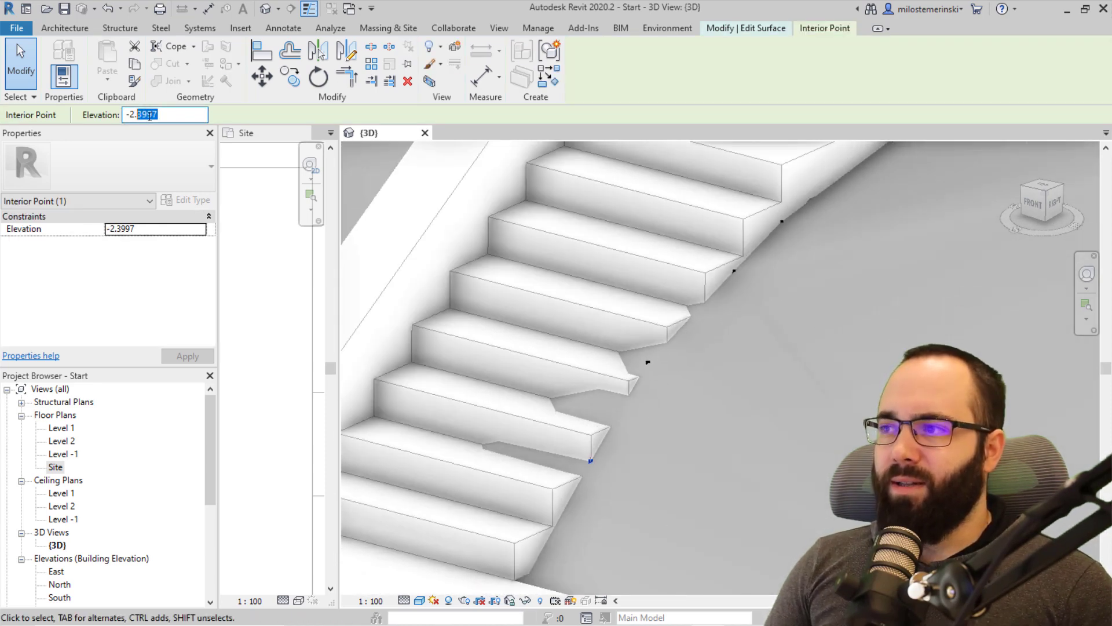
{"action": "type", "text": "5"}
{"action": "key", "text": "Return"}
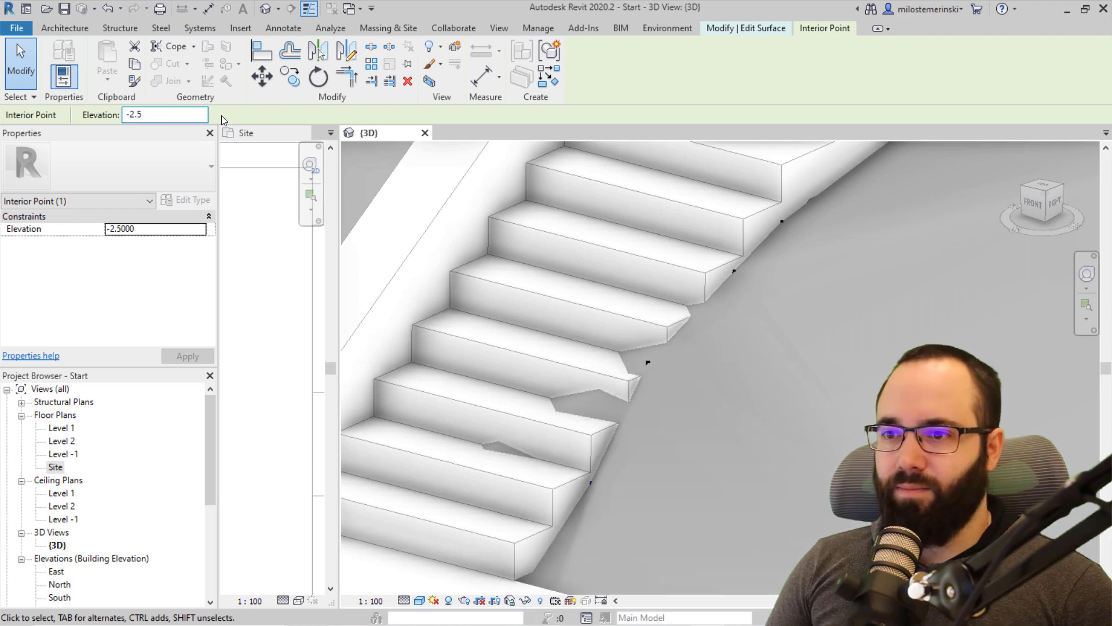
{"action": "left_click", "coordinate": [647, 362]}
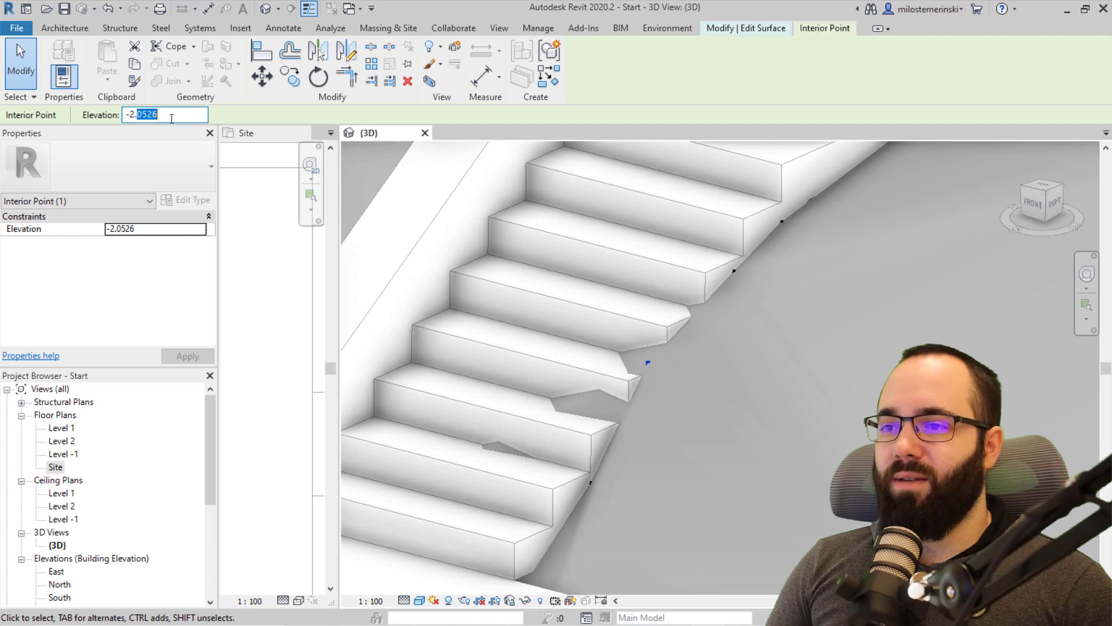
{"action": "type", "text": "2"}
{"action": "key", "text": "Return"}
{"action": "left_click", "coordinate": [734, 270]}
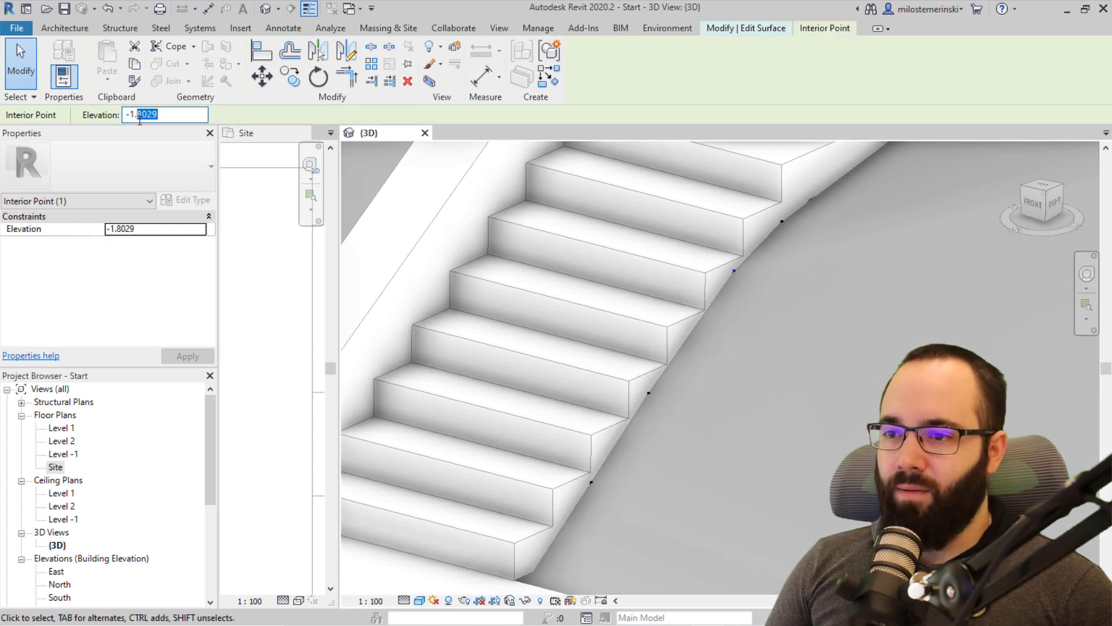
{"action": "type", "text": "9"}
{"action": "key", "text": "Return"}
Step: Set the surface point at the landing's outer corner, at the foot of the upper stair flight, to elevation -1.5
{"action": "middle_click_drag", "start_coordinate": [617, 282], "coordinate": [645, 444]}
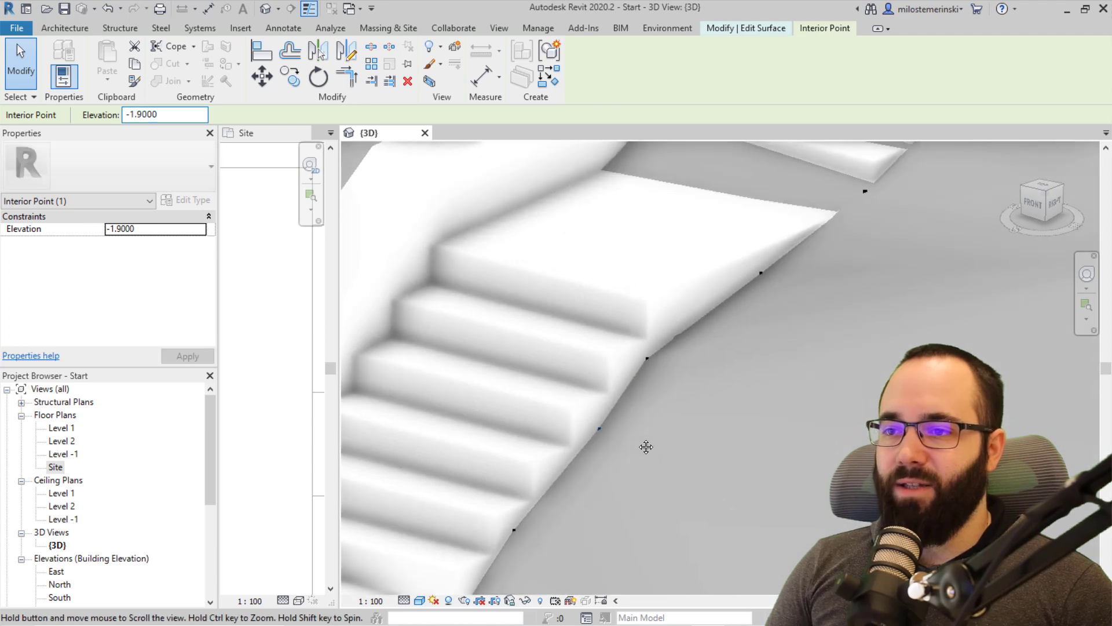
{"action": "key", "text": "Escape"}
{"action": "left_click", "coordinate": [761, 273]}
{"action": "middle_click_drag", "start_coordinate": [761, 272], "coordinate": [664, 358]}
{"action": "left_click", "coordinate": [769, 277]}
{"action": "left_click", "coordinate": [176, 113]}
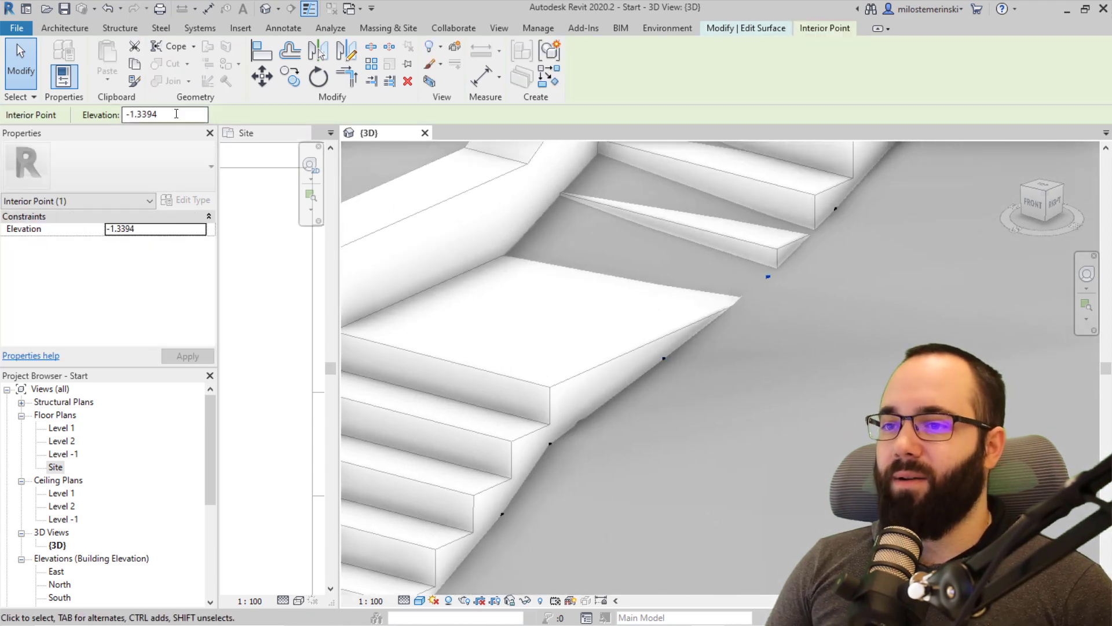
{"action": "left_click_drag", "start_coordinate": [145, 120], "coordinate": [141, 120]}
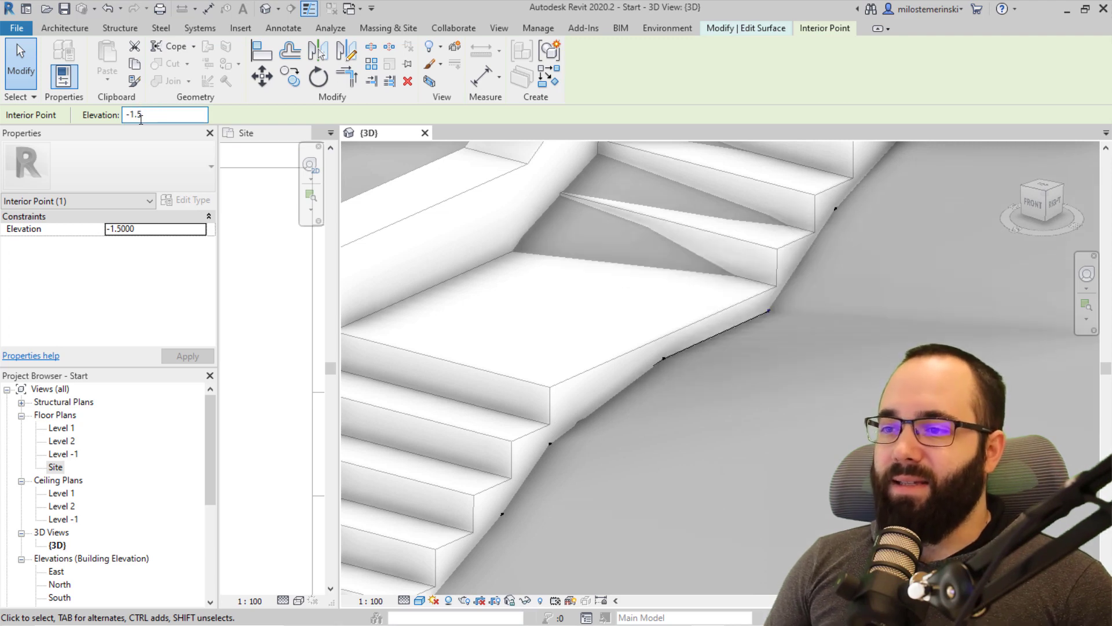
Step: Set the surface point beside the uppermost step of the upper stair flight to elevation -0.4
{"action": "middle_click_drag", "start_coordinate": [763, 283], "coordinate": [720, 368]}
{"action": "left_click_drag", "start_coordinate": [698, 348], "coordinate": [767, 416]}
{"action": "middle_click_drag", "start_coordinate": [767, 416], "coordinate": [680, 357], "text": "shift"}
{"action": "left_click", "coordinate": [702, 360]}
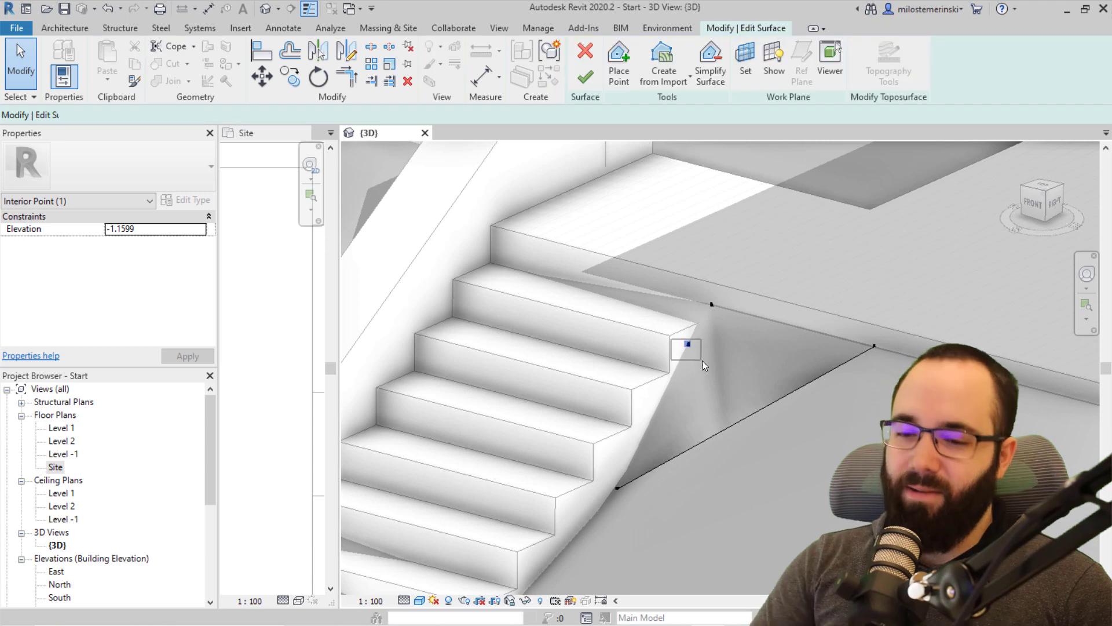
{"action": "left_click", "coordinate": [688, 344]}
{"action": "left_click_drag", "start_coordinate": [158, 114], "coordinate": [128, 116]}
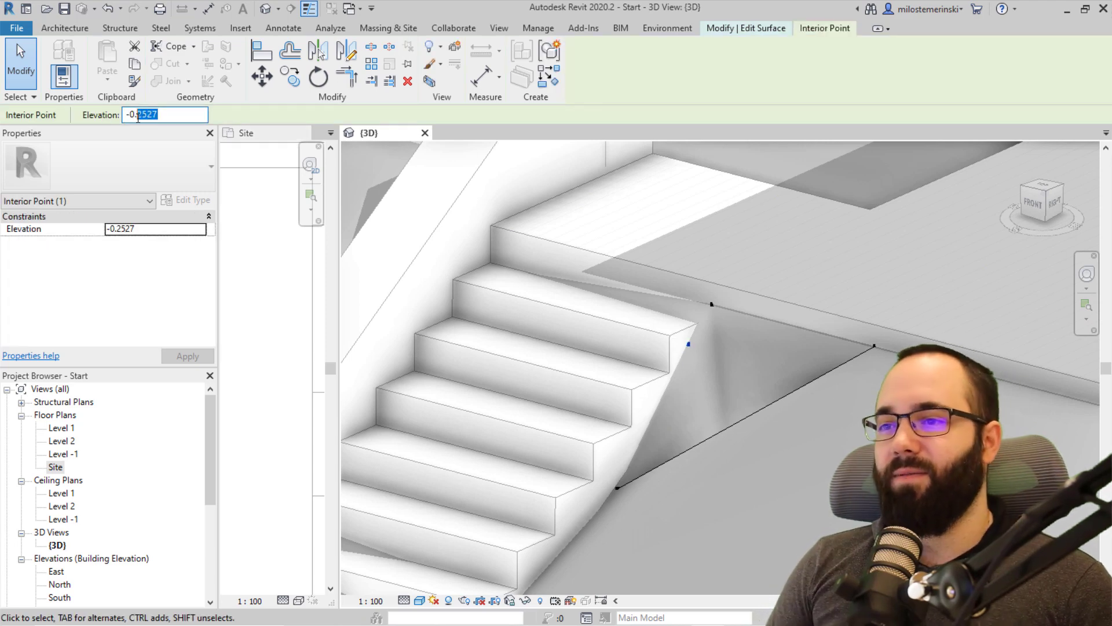
{"action": "type", "text": "-0.4"}
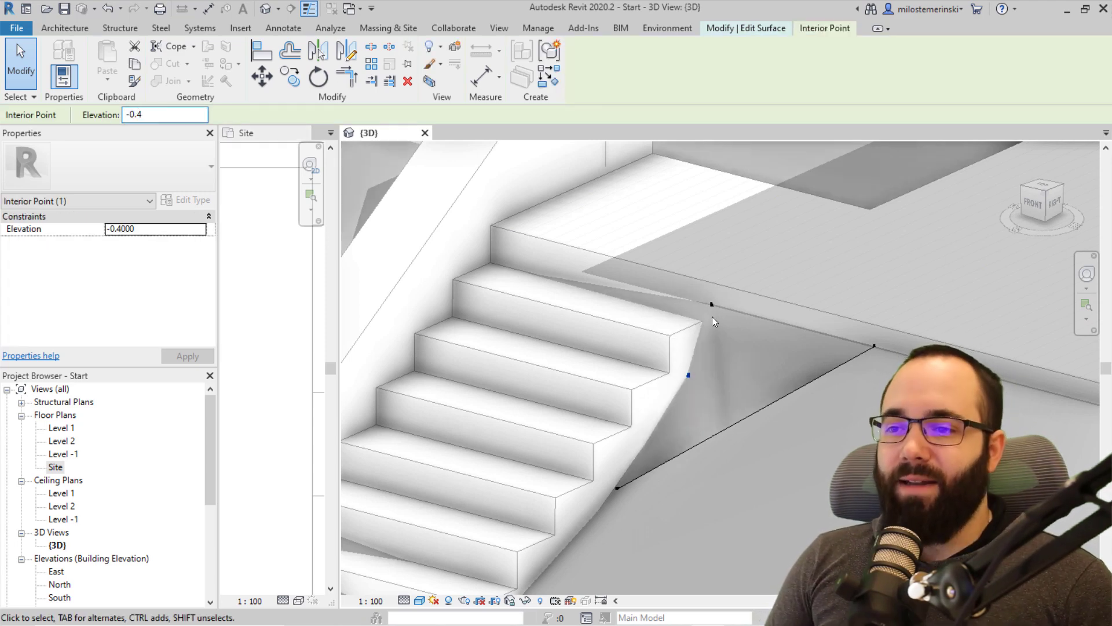
Step: Set the surface point at the top corner of the upper stair flight, against the house terrace, to elevation -0.2
{"action": "scroll", "coordinate": [709, 304], "scroll_direction": "up", "scroll_amount": 3}
{"action": "left_click", "coordinate": [729, 307]}
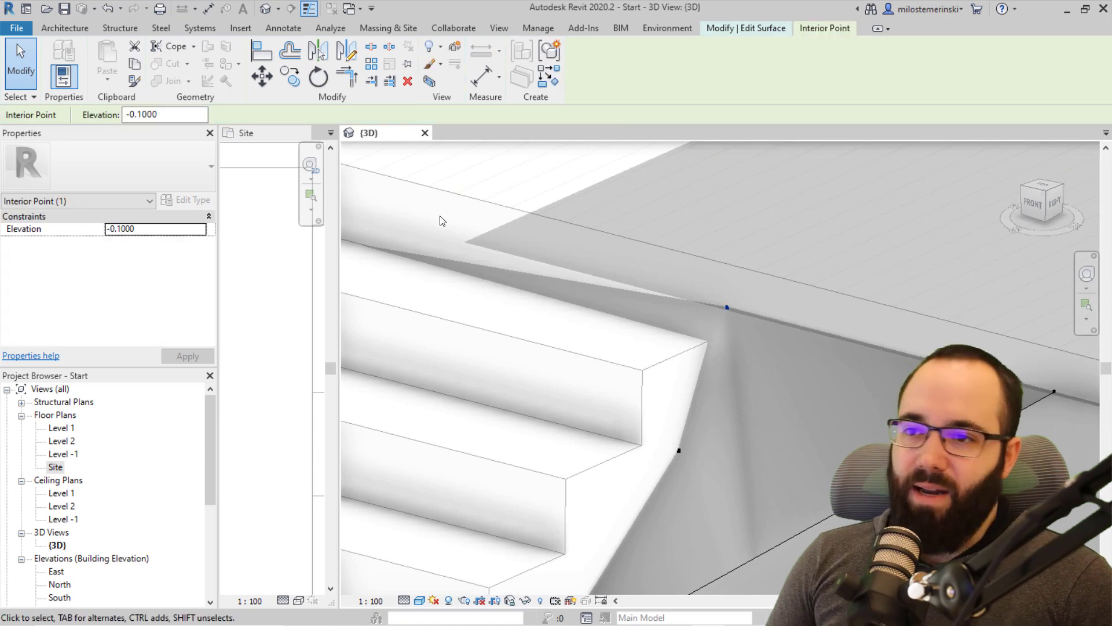
{"action": "left_click_drag", "start_coordinate": [157, 115], "coordinate": [141, 118]}
{"action": "type", "text": "2"}
{"action": "key", "text": "Return"}
Step: Delete the stray interior point at elevation -1.0000 between the top of the stairs and the house terrace
{"action": "scroll", "coordinate": [819, 294], "scroll_direction": "down", "scroll_amount": 3}
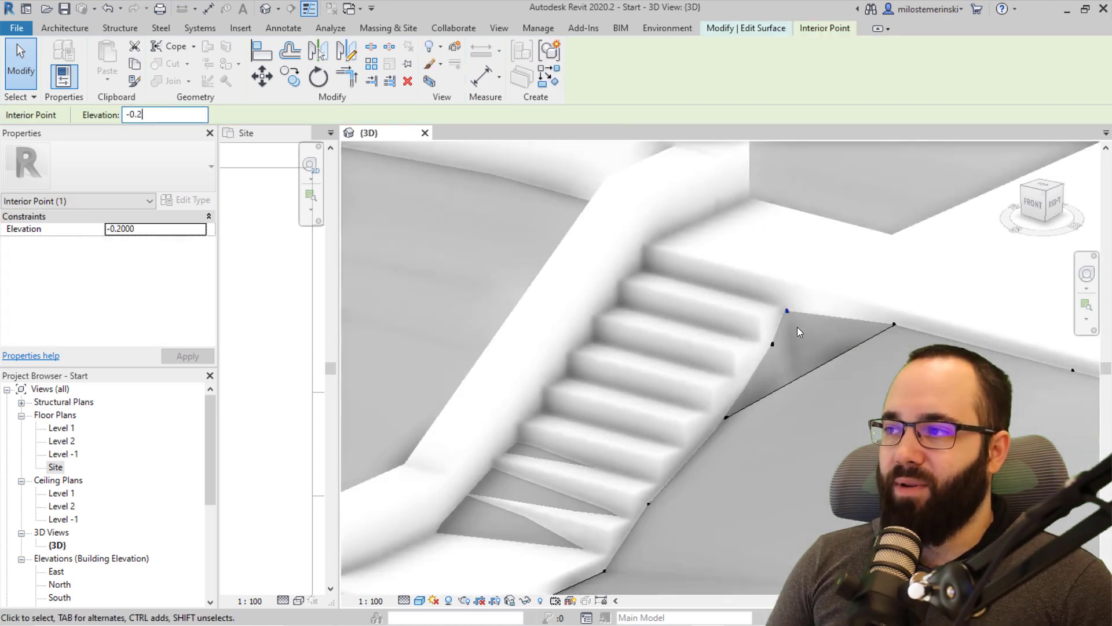
{"action": "left_click", "coordinate": [794, 380]}
{"action": "scroll", "coordinate": [797, 383], "scroll_direction": "down", "scroll_amount": 2}
{"action": "middle_click_drag", "start_coordinate": [815, 406], "coordinate": [802, 312], "text": "shift"}
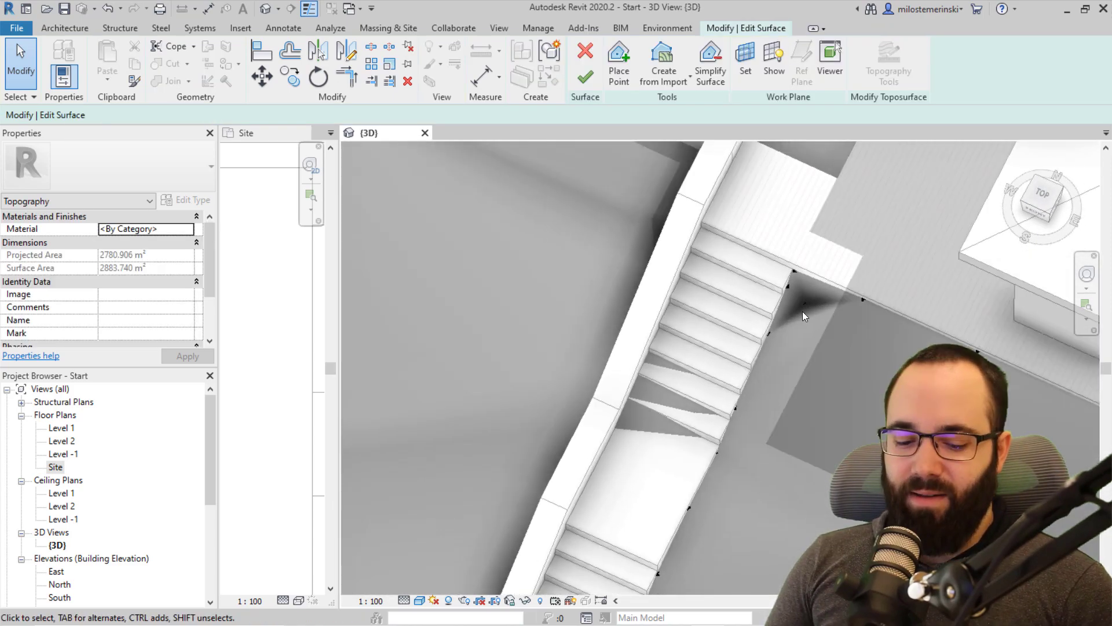
{"action": "scroll", "coordinate": [802, 311], "scroll_direction": "up", "scroll_amount": 3}
{"action": "left_click", "coordinate": [818, 321]}
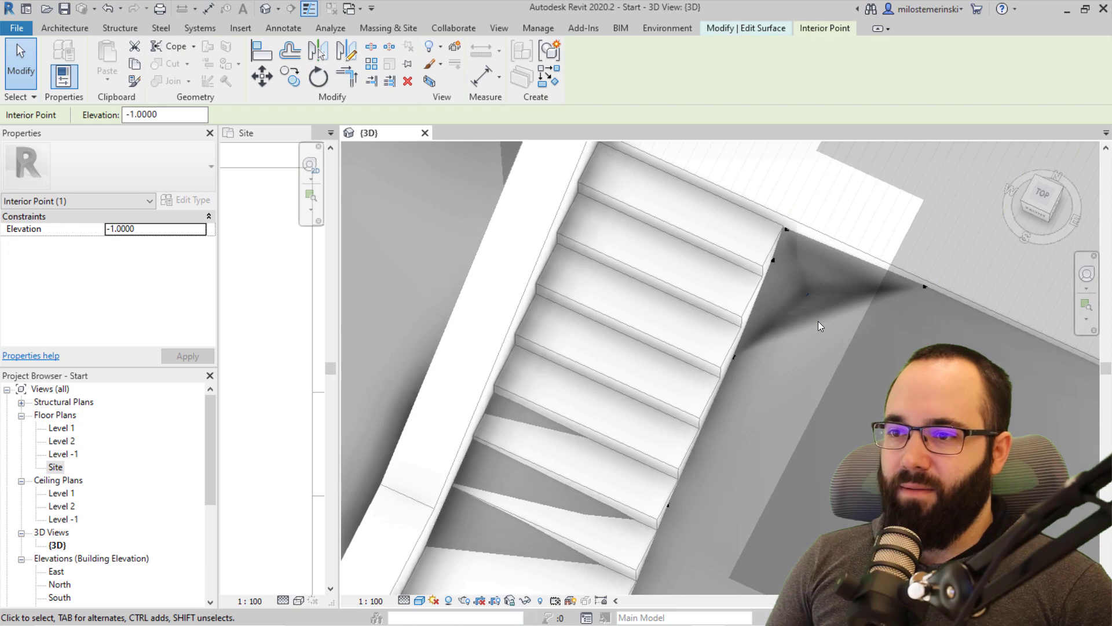
{"action": "key", "text": "Delete"}
Step: Adjust the elevation of the surface point partway up the upper stair flight, first to -0.85 and finally to -0.65
{"action": "scroll", "coordinate": [700, 178], "scroll_direction": "down", "scroll_amount": 5}
{"action": "middle_click_drag", "start_coordinate": [696, 352], "coordinate": [768, 260], "text": "shift"}
{"action": "scroll", "coordinate": [783, 361], "scroll_direction": "up", "scroll_amount": 3}
{"action": "middle_click_drag", "start_coordinate": [783, 361], "coordinate": [784, 387], "text": "shift"}
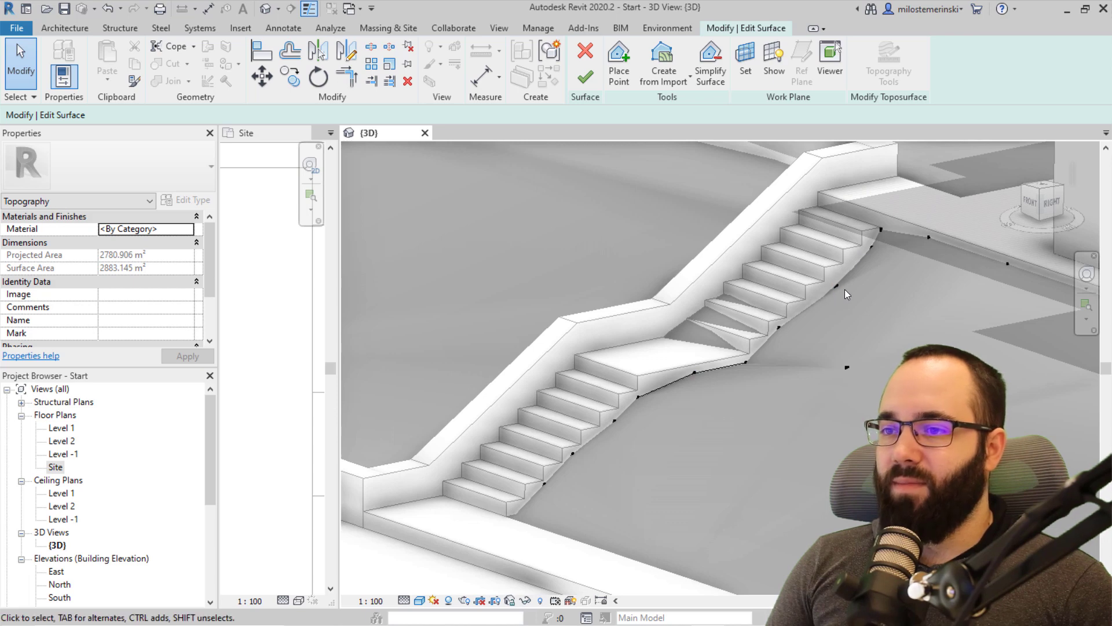
{"action": "scroll", "coordinate": [845, 291], "scroll_direction": "up", "scroll_amount": 2}
{"action": "left_click_drag", "start_coordinate": [825, 274], "coordinate": [839, 308]}
{"action": "left_click", "coordinate": [142, 114]}
{"action": "double_click", "coordinate": [142, 114]}
{"action": "type", "text": "85"}
{"action": "key", "text": "Return"}
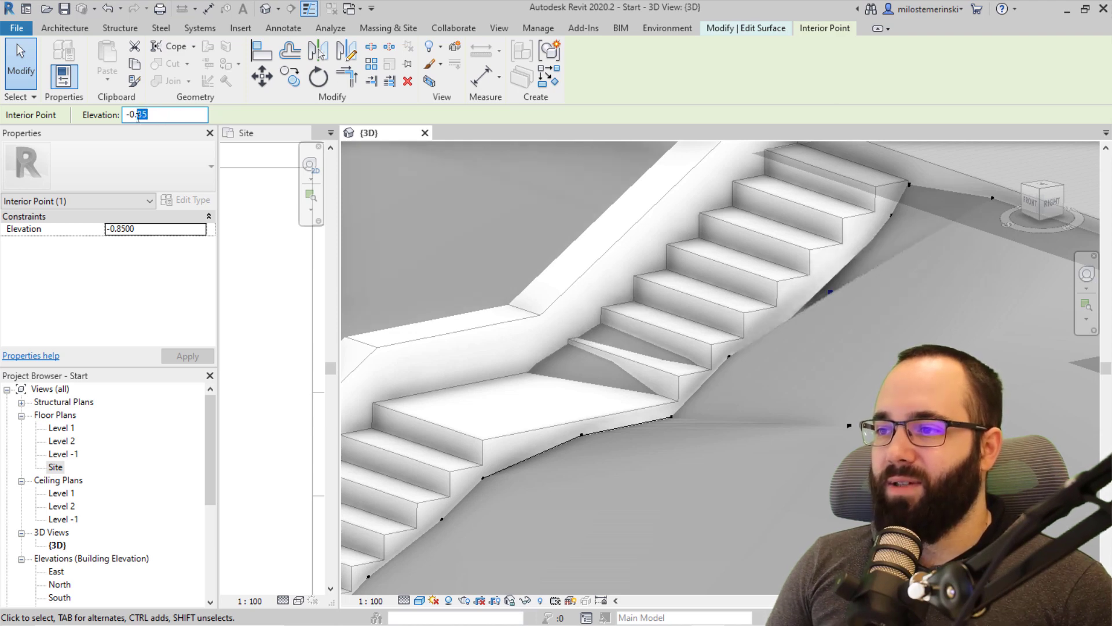
{"action": "key", "text": "Return"}
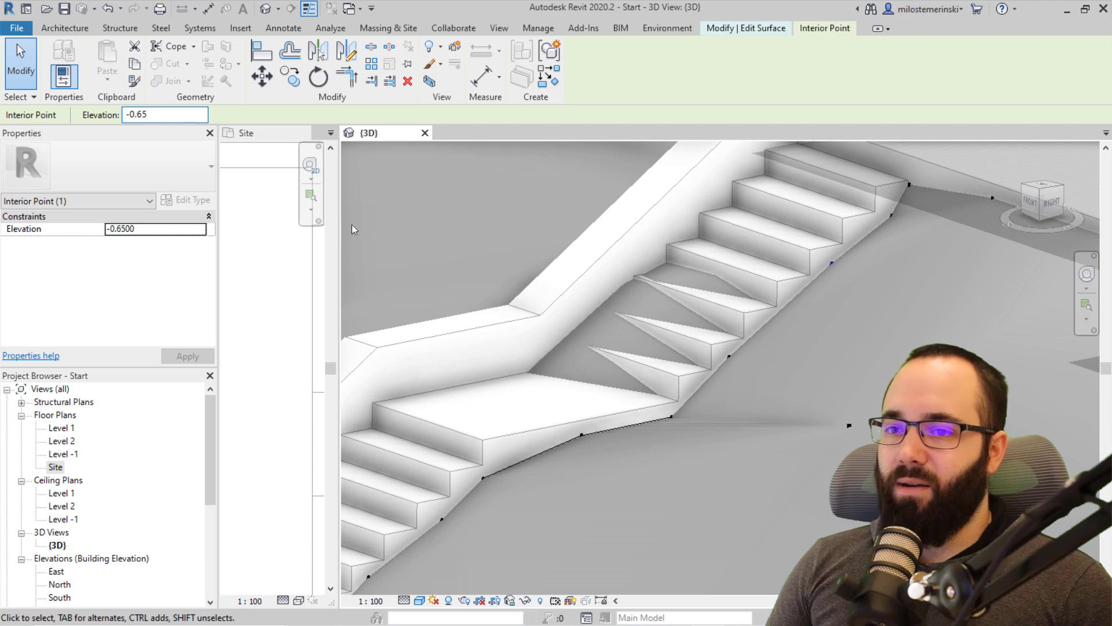
Step: Enlarge the Site floor plan beside the 3D view so the stairs and their surface points can be edited in plan
{"action": "scroll", "coordinate": [803, 332], "scroll_direction": "down", "scroll_amount": 3}
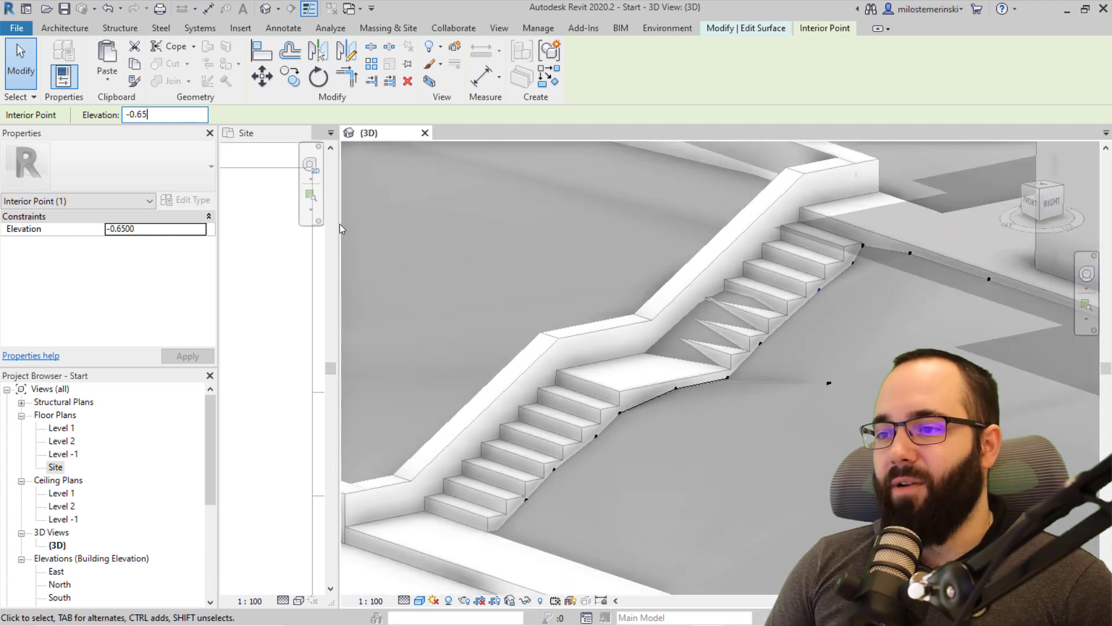
{"action": "left_click_drag", "start_coordinate": [339, 228], "coordinate": [948, 228]}
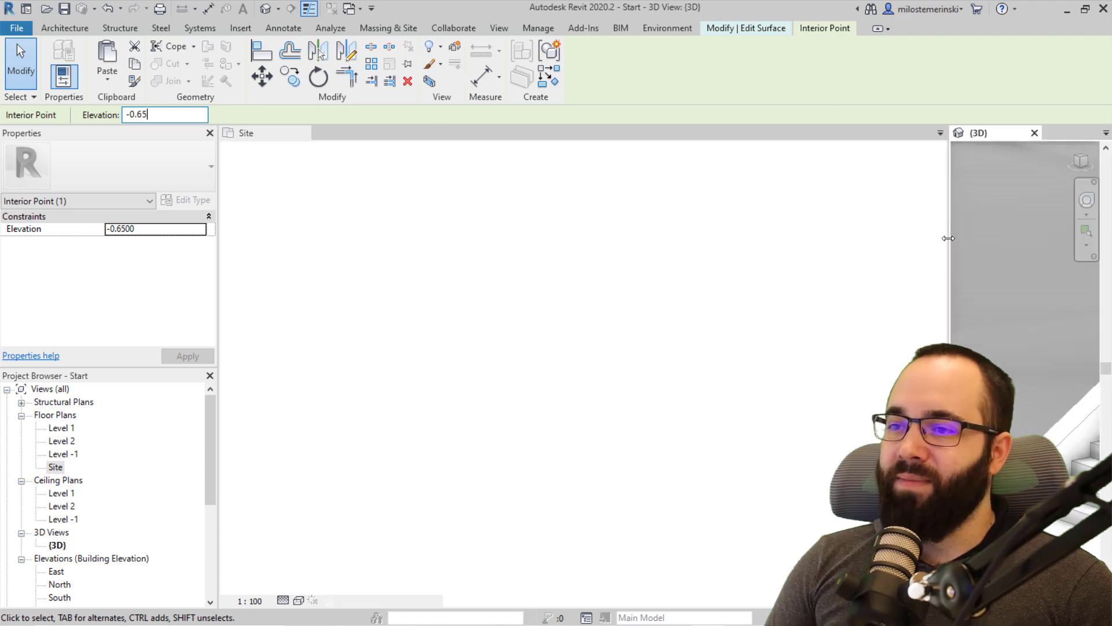
{"action": "scroll", "coordinate": [688, 299], "scroll_direction": "down", "scroll_amount": 2}
{"action": "scroll", "coordinate": [623, 302], "scroll_direction": "up", "scroll_amount": 1}
{"action": "middle_click_drag", "start_coordinate": [571, 319], "coordinate": [615, 295]}
{"action": "scroll", "coordinate": [550, 258], "scroll_direction": "up", "scroll_amount": 1}
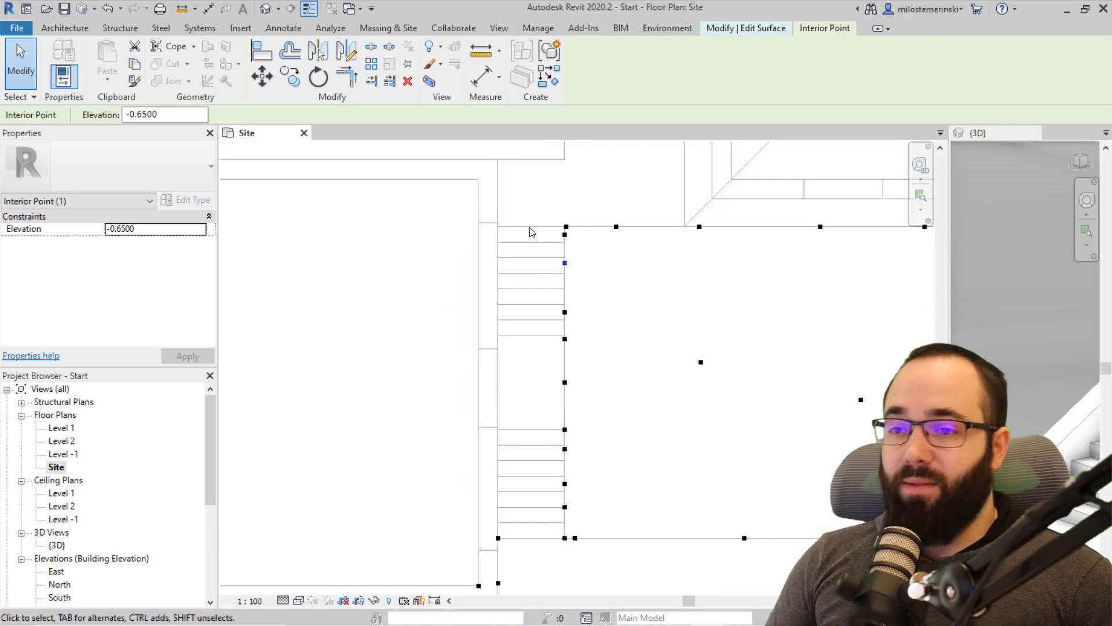
Step: Copy the eleven surface points along the stairs' outer edge onto the inner edge by the wall, and enlarge the 3D view again
{"action": "left_click", "coordinate": [543, 269]}
{"action": "left_click_drag", "start_coordinate": [534, 211], "coordinate": [577, 566]}
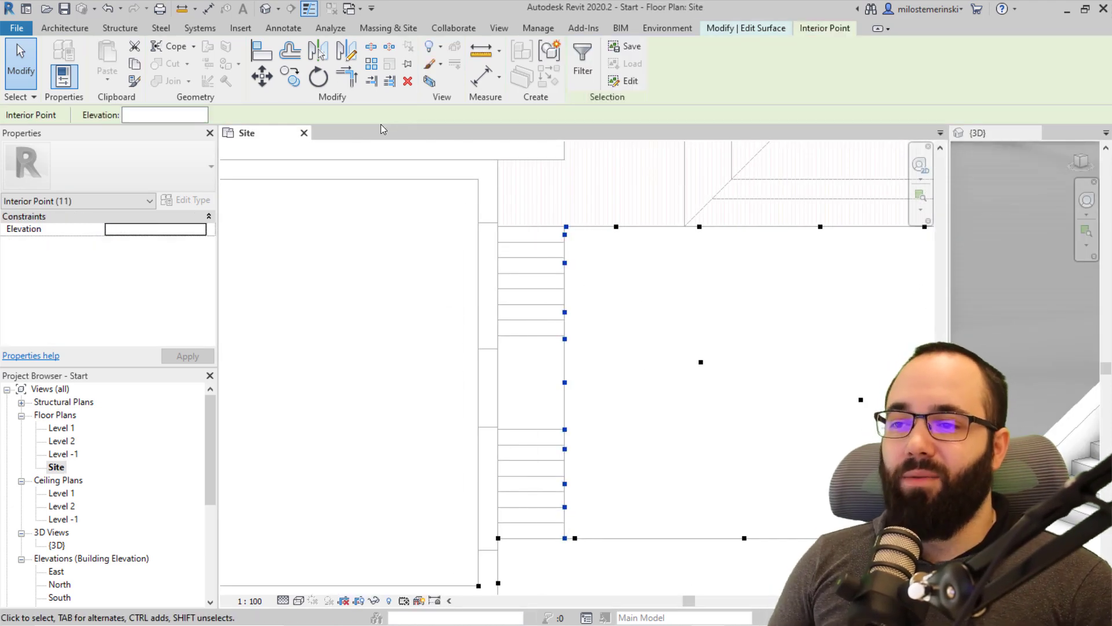
{"action": "left_click", "coordinate": [291, 75]}
{"action": "scroll", "coordinate": [550, 226], "scroll_direction": "up", "scroll_amount": 1}
{"action": "left_click", "coordinate": [569, 246]}
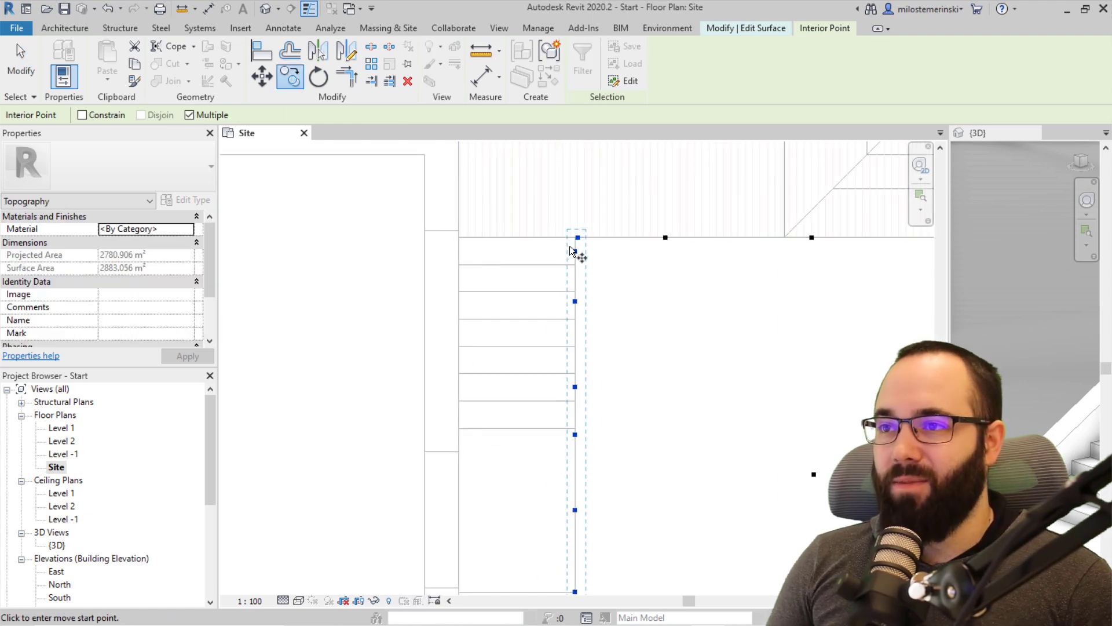
{"action": "left_click", "coordinate": [459, 251]}
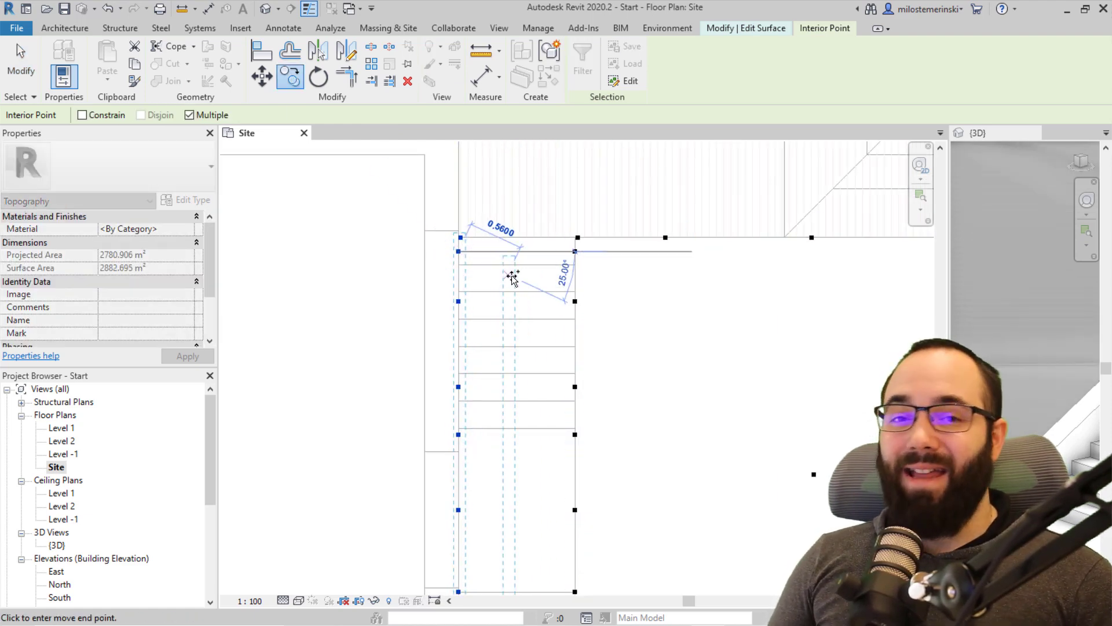
{"action": "key", "text": "Escape"}
{"action": "key", "text": "Escape"}
{"action": "scroll", "coordinate": [464, 248], "scroll_direction": "down", "scroll_amount": 3}
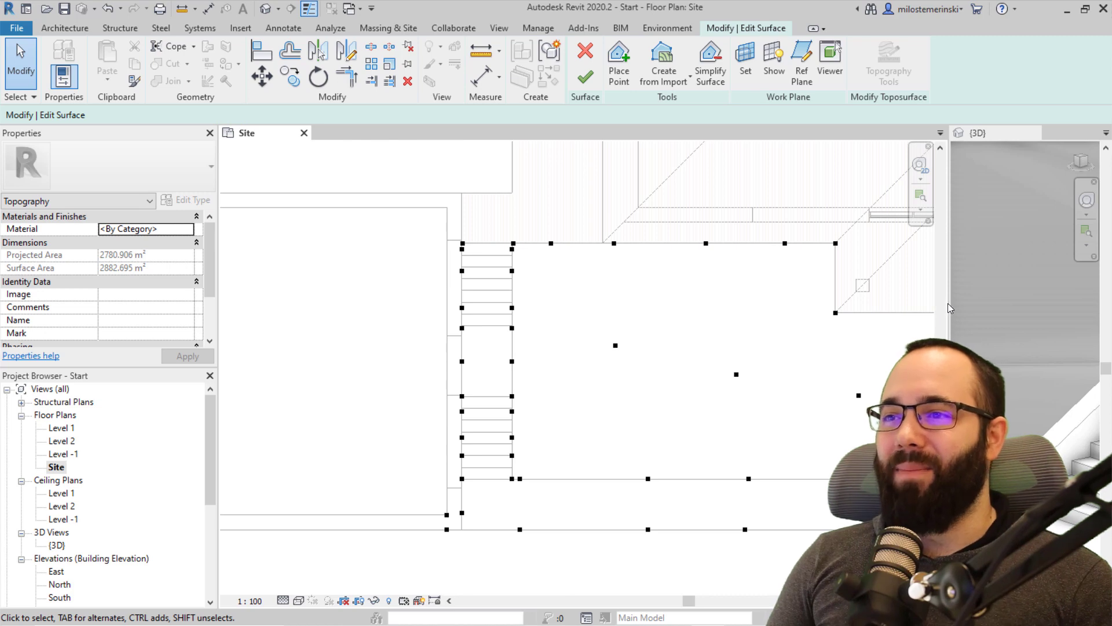
{"action": "left_click_drag", "start_coordinate": [806, 305], "coordinate": [309, 302]}
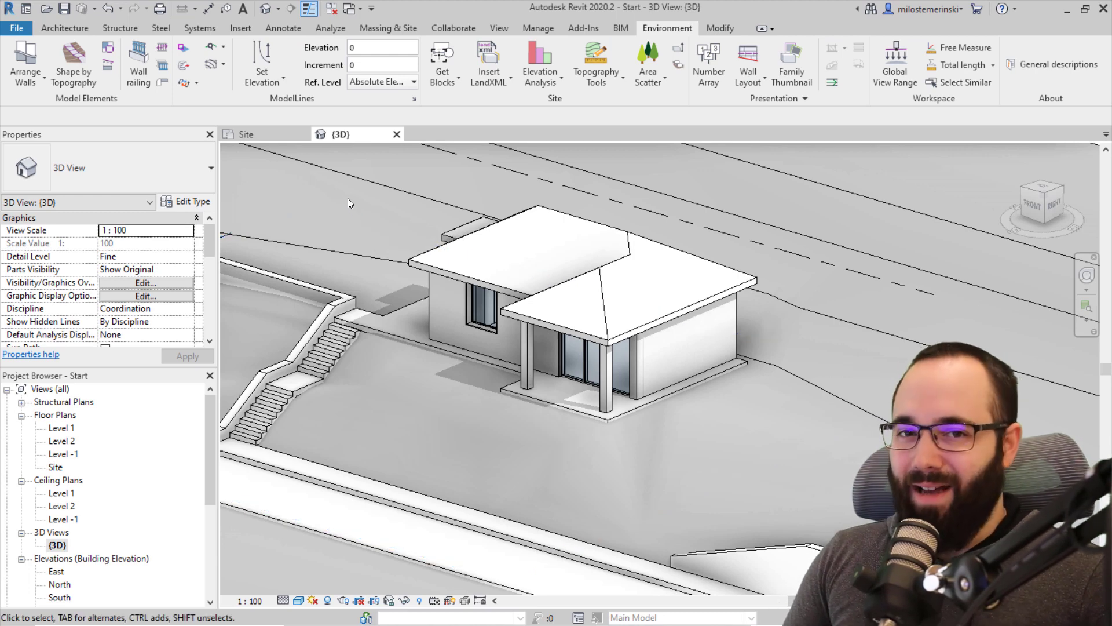
{"action": "left_click", "coordinate": [593, 84]}
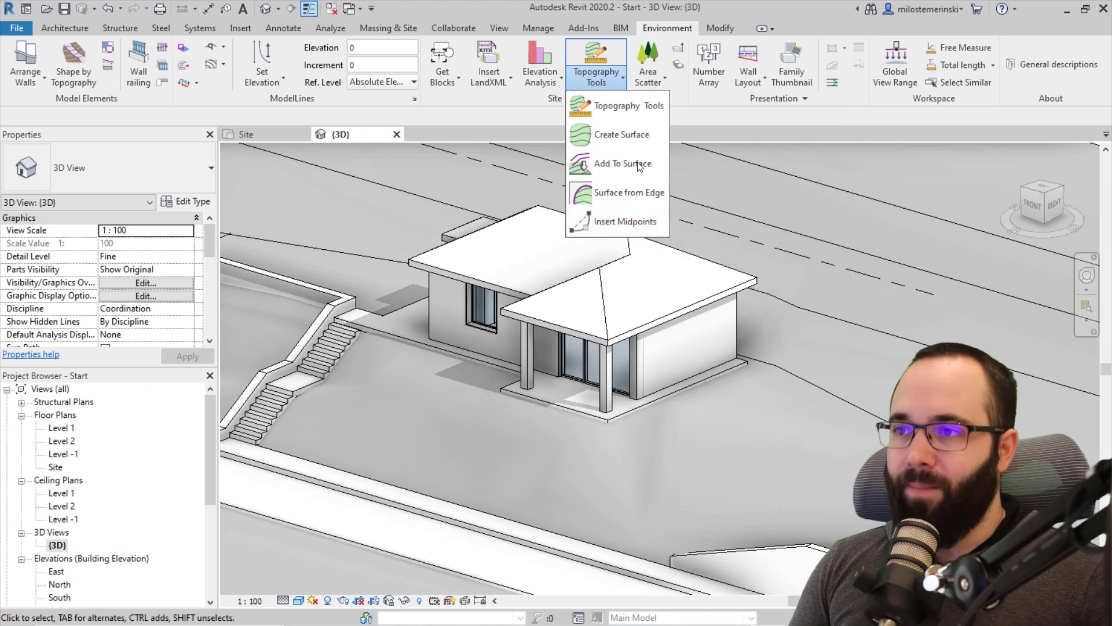
{"action": "left_click", "coordinate": [614, 115]}
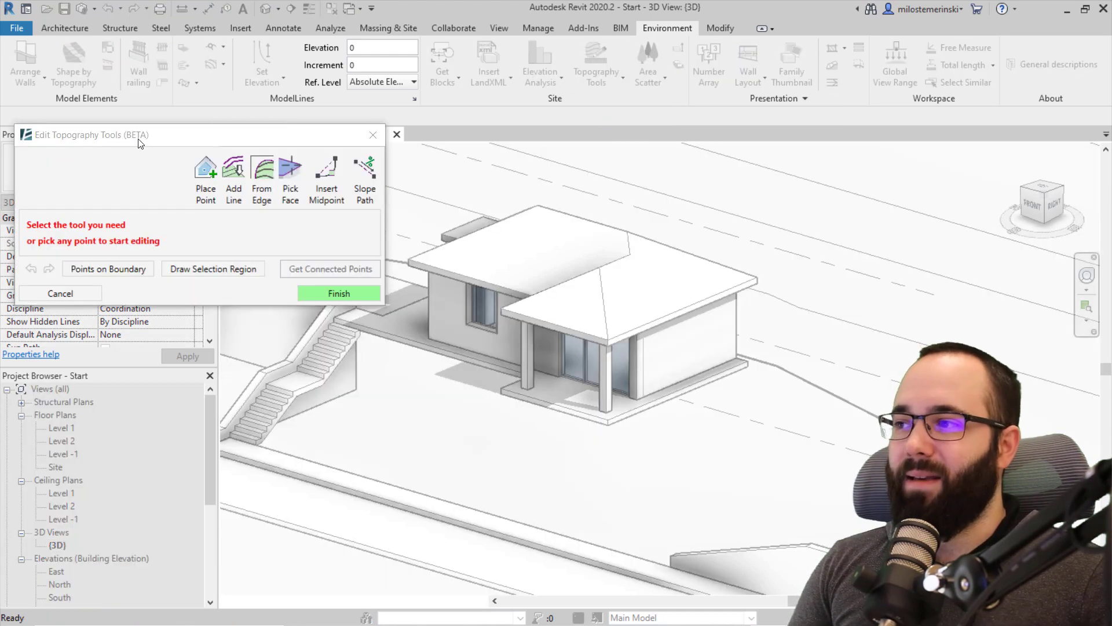
{"action": "left_click_drag", "start_coordinate": [142, 144], "coordinate": [203, 133]}
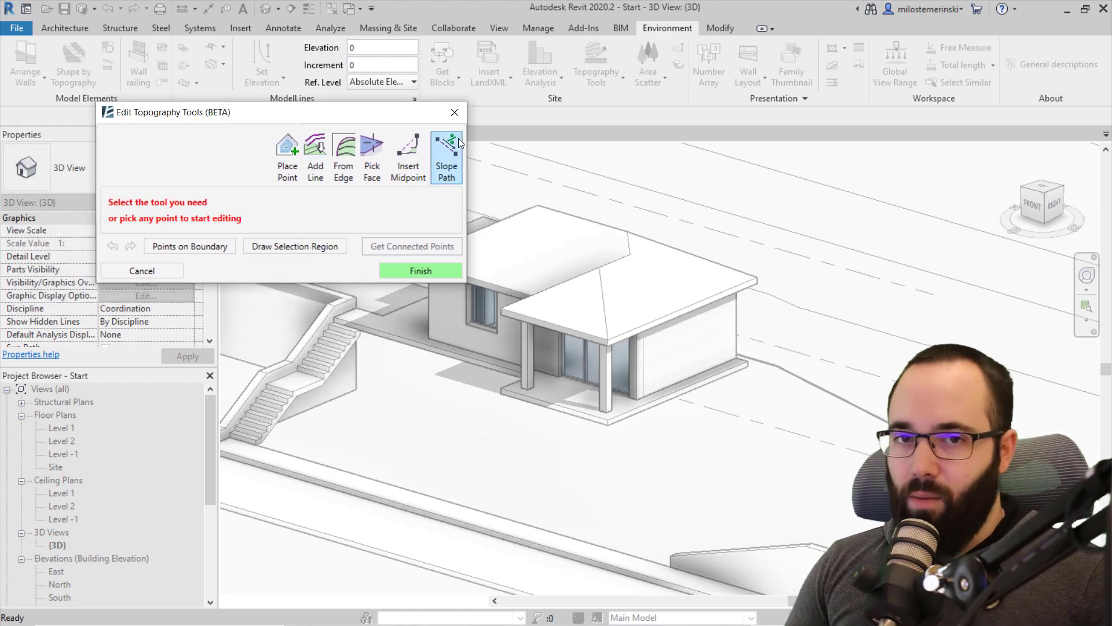
{"action": "left_click", "coordinate": [458, 119]}
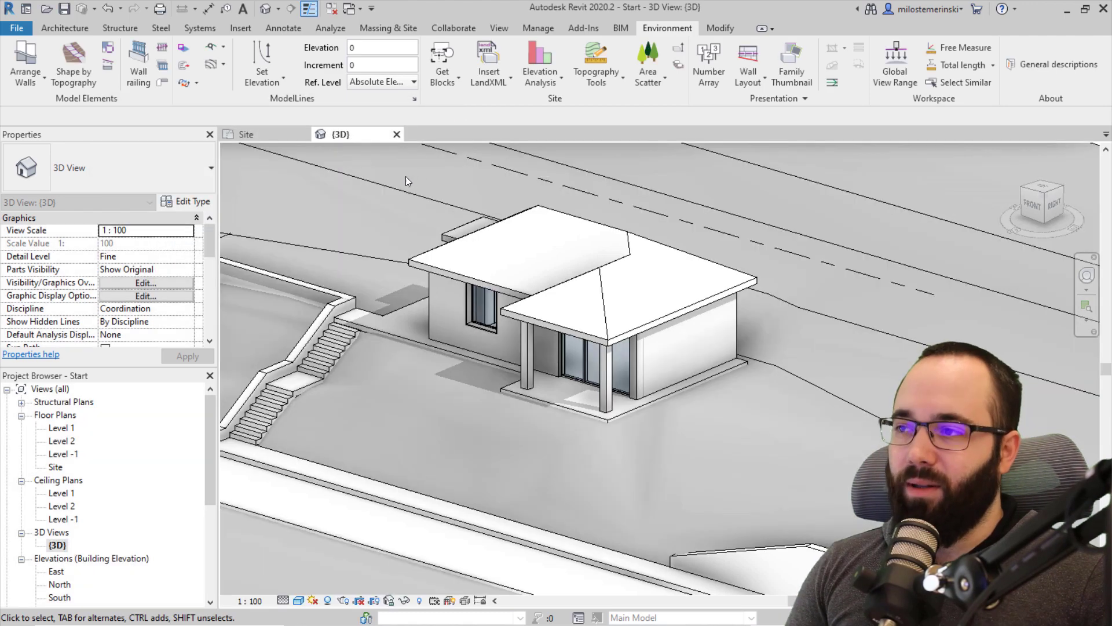
Step: Start Topography Tools on the site toposurface in the Site floor plan and move its dialog clear of the drawing
{"action": "left_click", "coordinate": [264, 135]}
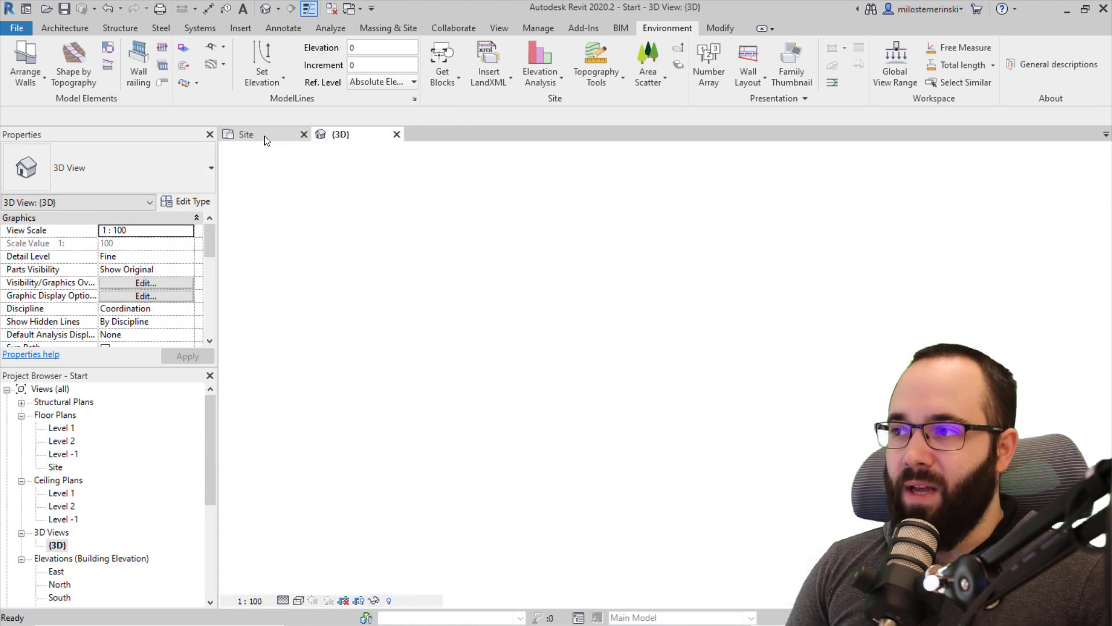
{"action": "scroll", "coordinate": [617, 312], "scroll_direction": "down", "scroll_amount": 1}
{"action": "mouse_move", "coordinate": [617, 312]}
{"action": "middle_mouse_down"}
{"action": "mouse_move", "coordinate": [612, 264]}
{"action": "mouse_move", "coordinate": [597, 338]}
{"action": "mouse_move", "coordinate": [600, 322]}
{"action": "middle_mouse_up"}
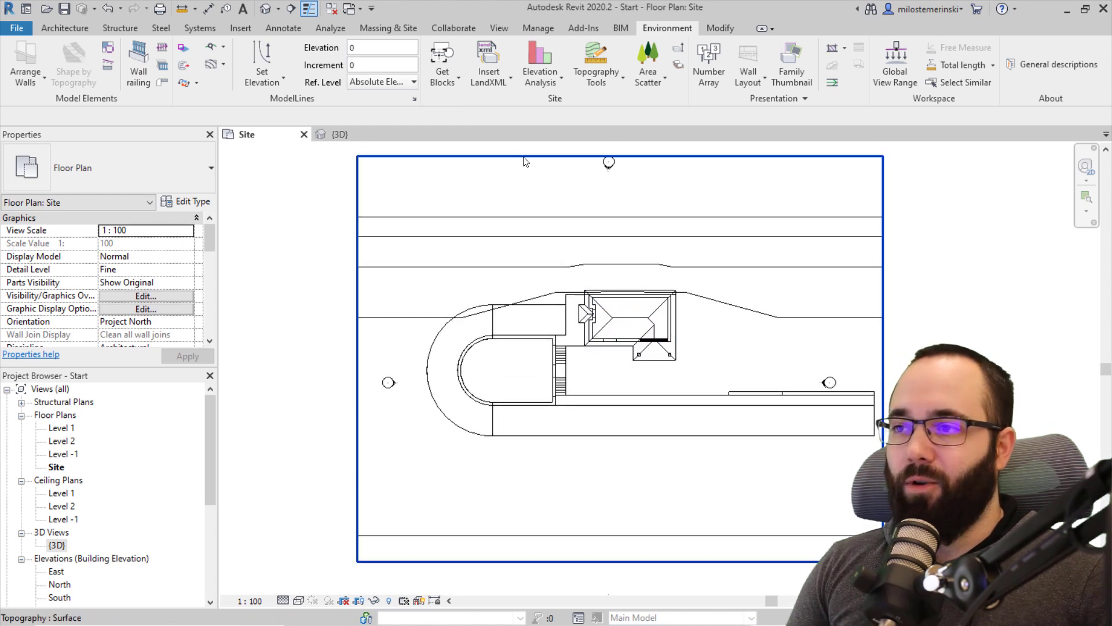
{"action": "left_click", "coordinate": [503, 189]}
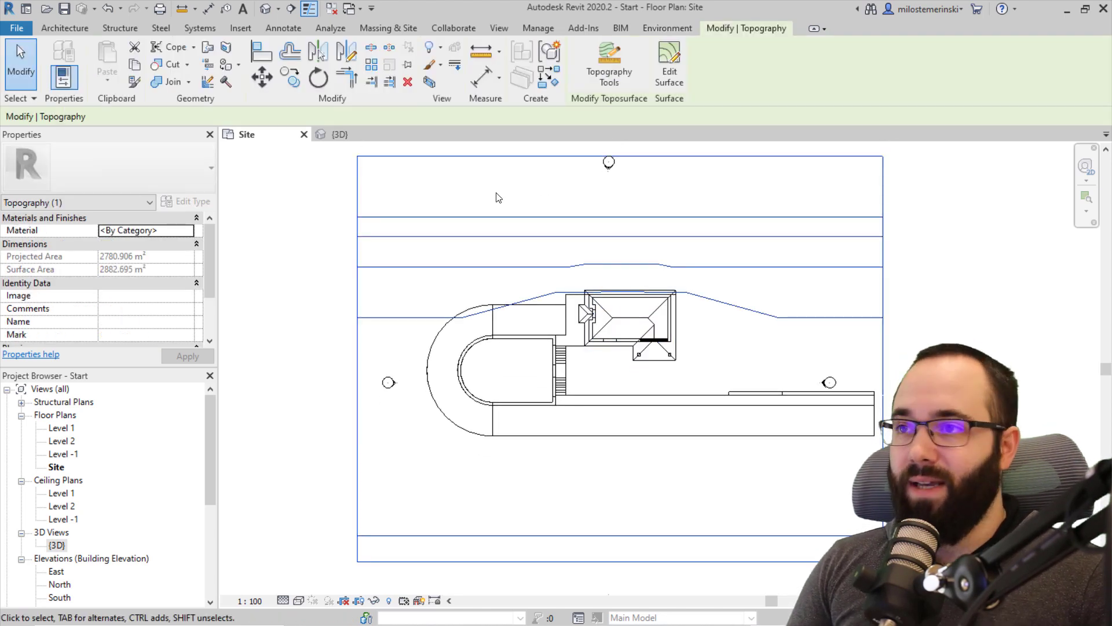
{"action": "left_click", "coordinate": [606, 82]}
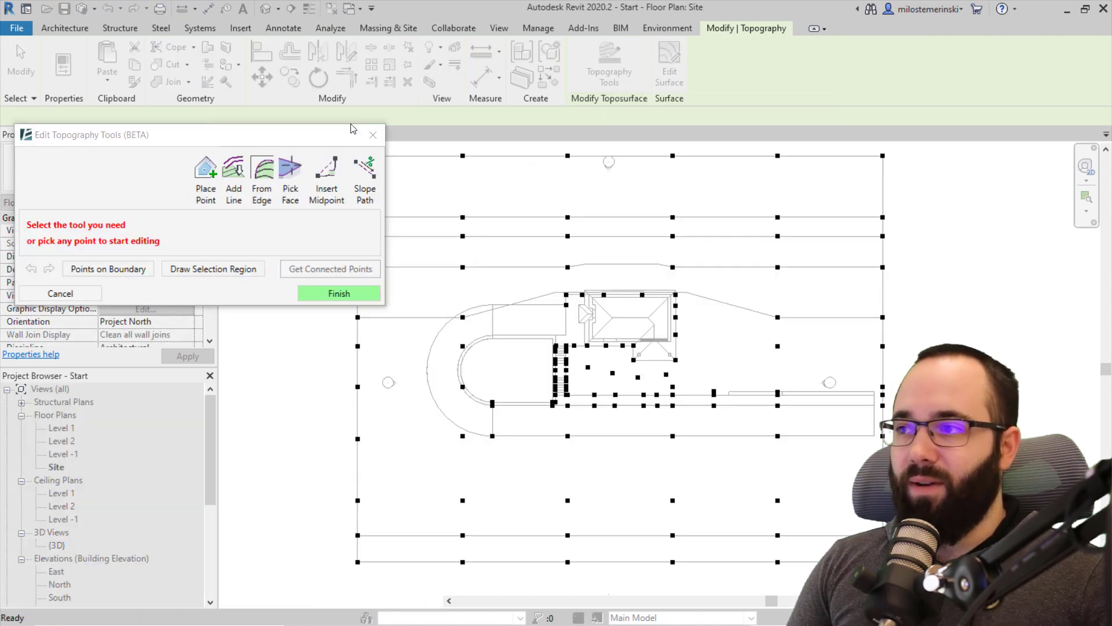
{"action": "left_click_drag", "start_coordinate": [282, 141], "coordinate": [317, 60]}
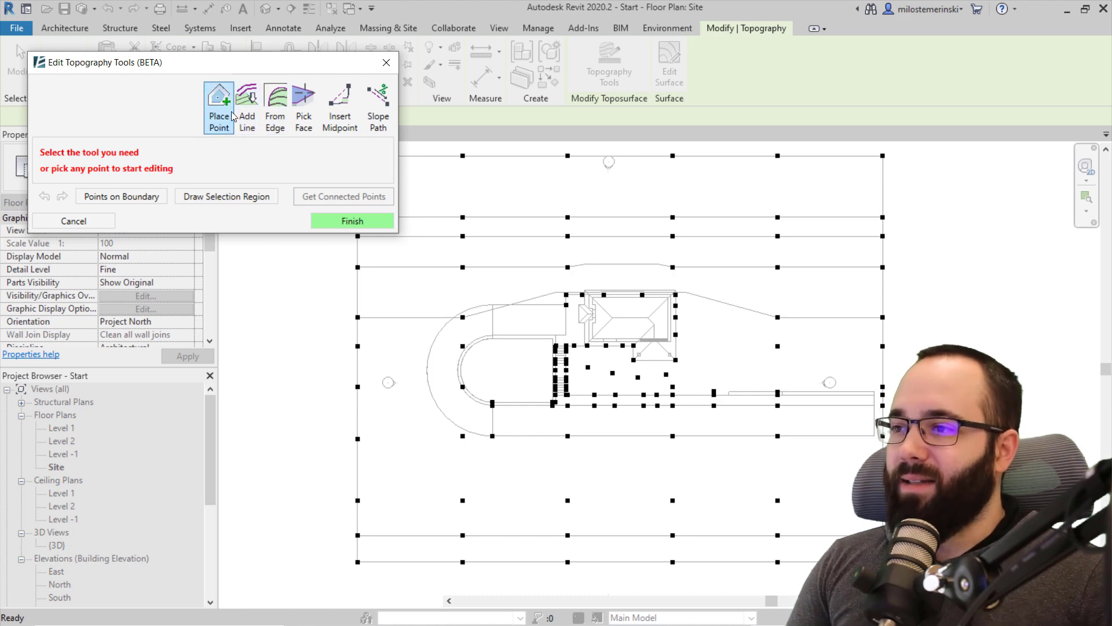
{"action": "mouse_move", "coordinate": [241, 67]}
{"action": "left_mouse_down"}
{"action": "mouse_move", "coordinate": [233, 149]}
{"action": "mouse_move", "coordinate": [271, 61]}
{"action": "mouse_move", "coordinate": [252, 22]}
{"action": "mouse_move", "coordinate": [250, 51]}
{"action": "left_mouse_up"}
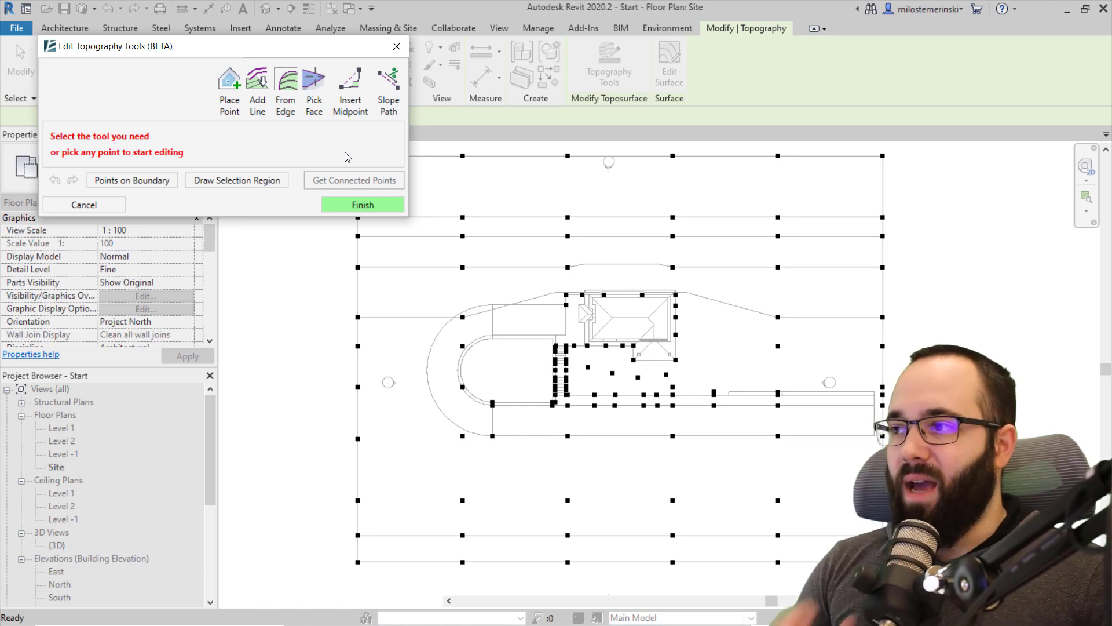
Step: Try a multiple point selection, clear it, and select only the left boundary point on the contour just above the house
{"action": "left_click", "coordinate": [463, 267]}
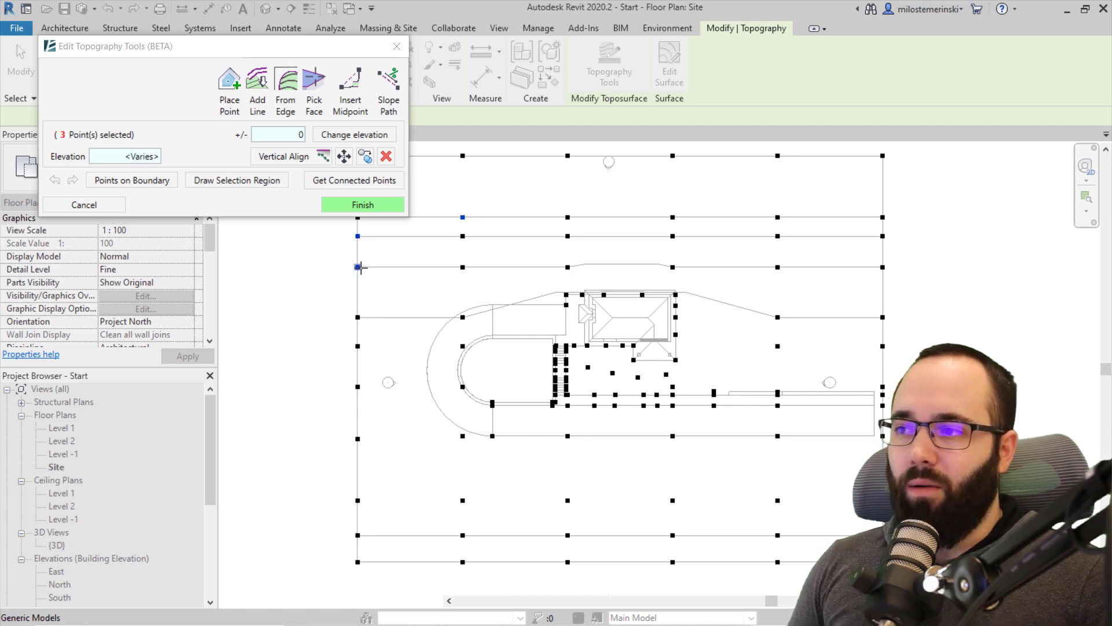
{"action": "left_click_drag", "start_coordinate": [327, 259], "coordinate": [373, 271]}
{"action": "key", "text": "Escape"}
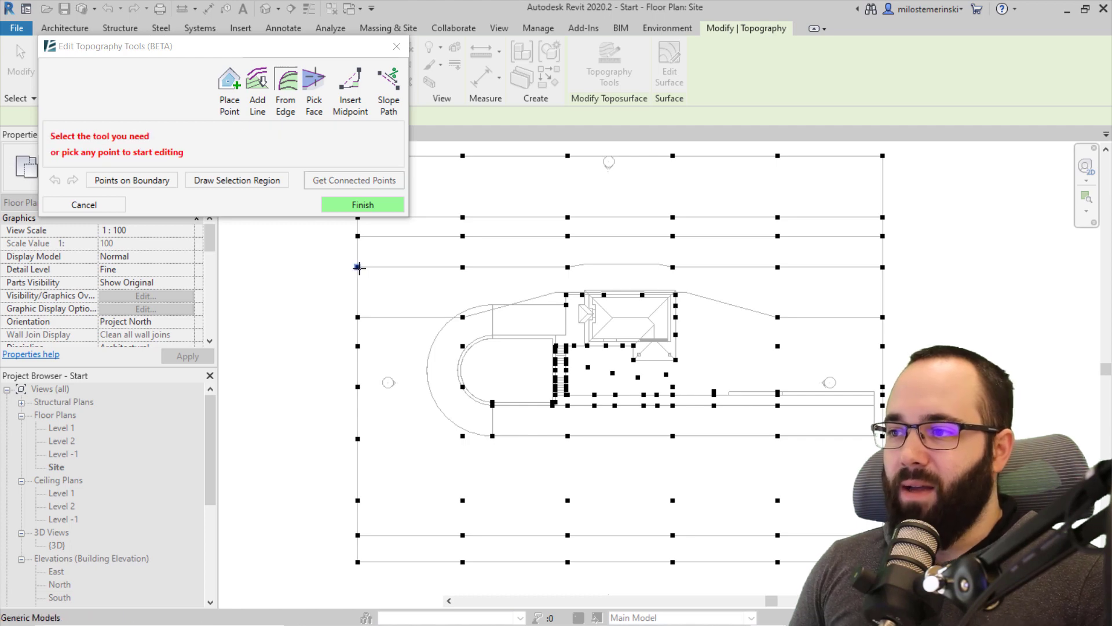
{"action": "left_click", "coordinate": [358, 267]}
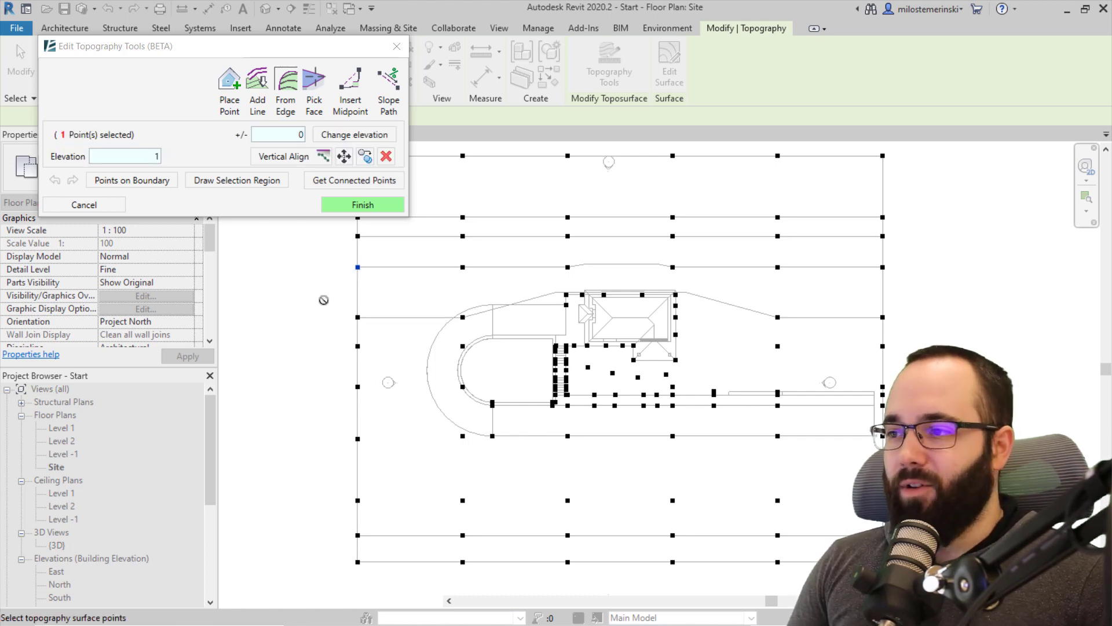
{"action": "left_click_drag", "start_coordinate": [310, 297], "coordinate": [551, 484]}
{"action": "left_click_drag", "start_coordinate": [480, 436], "coordinate": [568, 504]}
{"action": "left_click_drag", "start_coordinate": [375, 362], "coordinate": [525, 502]}
{"action": "left_click_drag", "start_coordinate": [288, 264], "coordinate": [292, 272]}
{"action": "left_click_drag", "start_coordinate": [323, 308], "coordinate": [532, 479]}
{"action": "left_click_drag", "start_coordinate": [308, 250], "coordinate": [507, 437]}
{"action": "left_click_drag", "start_coordinate": [505, 352], "coordinate": [340, 307]}
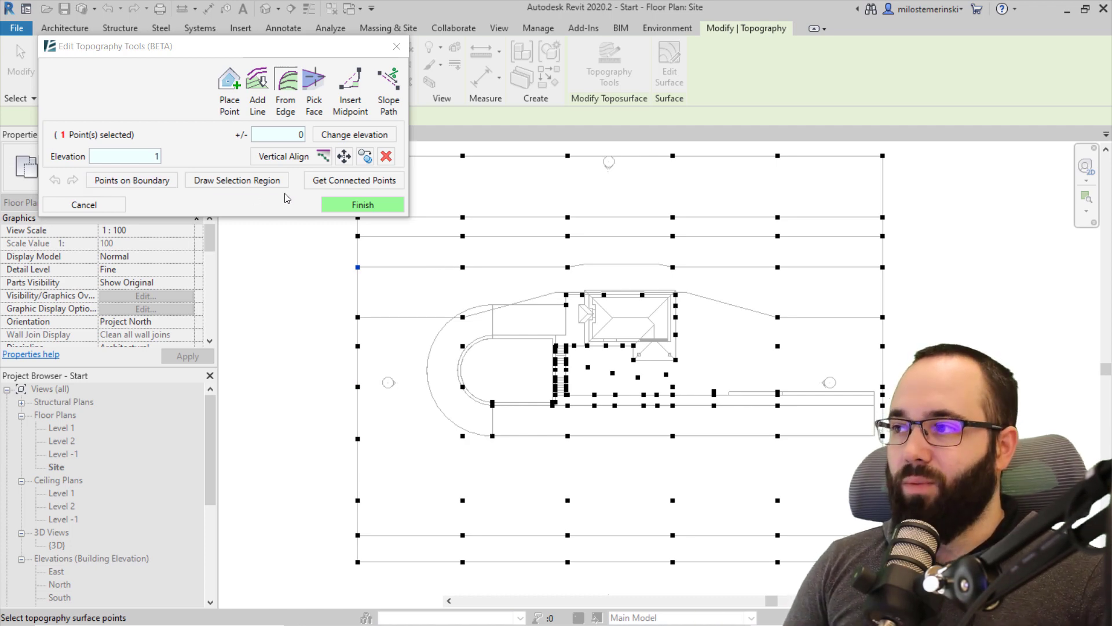
Step: Select all points along the topography's left boundary with Points on Boundary, from the upper-left to the lower-left corner, and clear the selection
{"action": "left_click_drag", "start_coordinate": [178, 49], "coordinate": [163, 31]}
{"action": "middle_click_drag", "start_coordinate": [444, 334], "coordinate": [499, 338]}
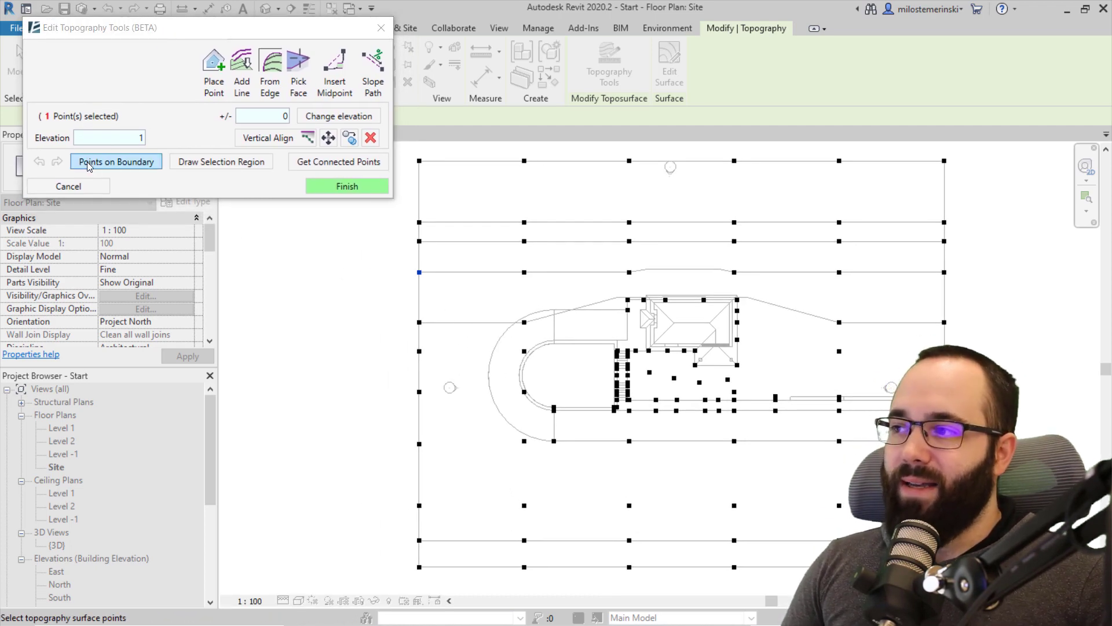
{"action": "left_click", "coordinate": [420, 274]}
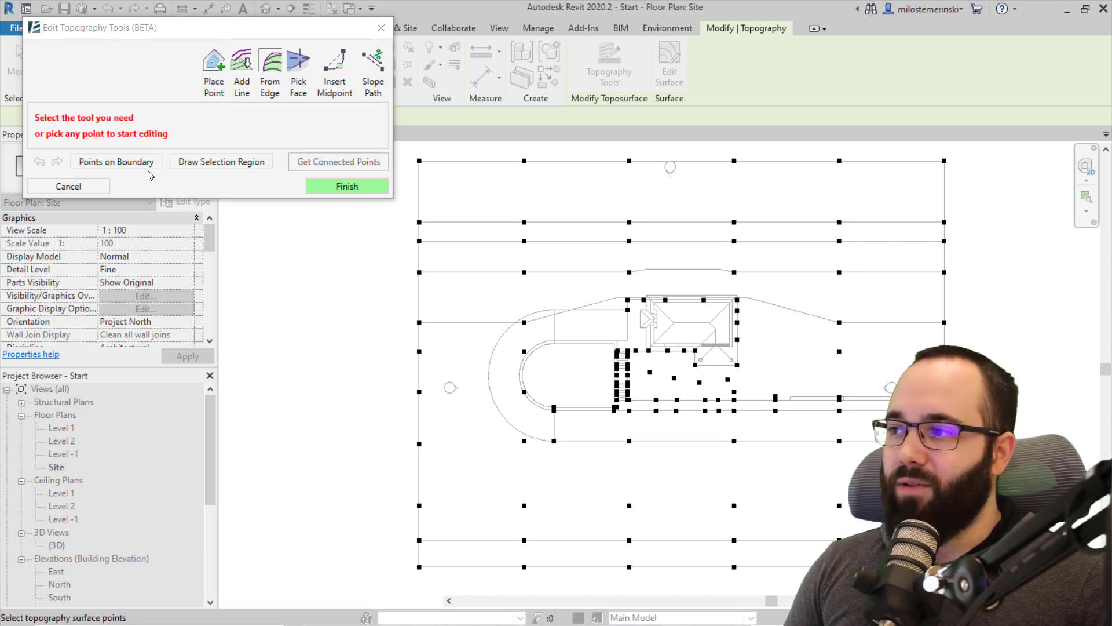
{"action": "left_click", "coordinate": [121, 166]}
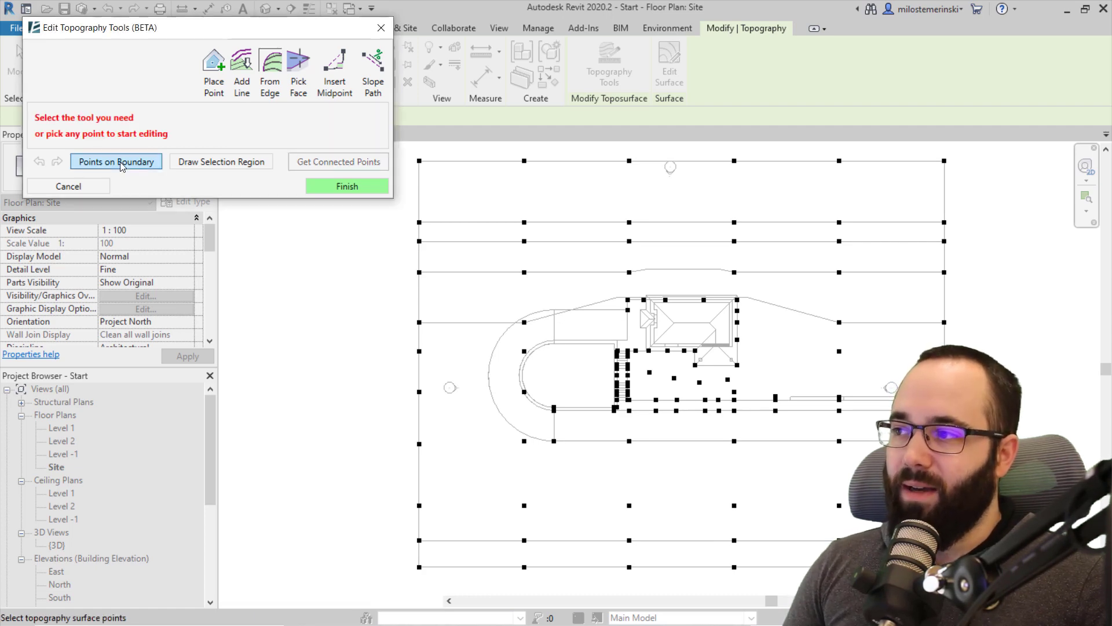
{"action": "left_click", "coordinate": [420, 160]}
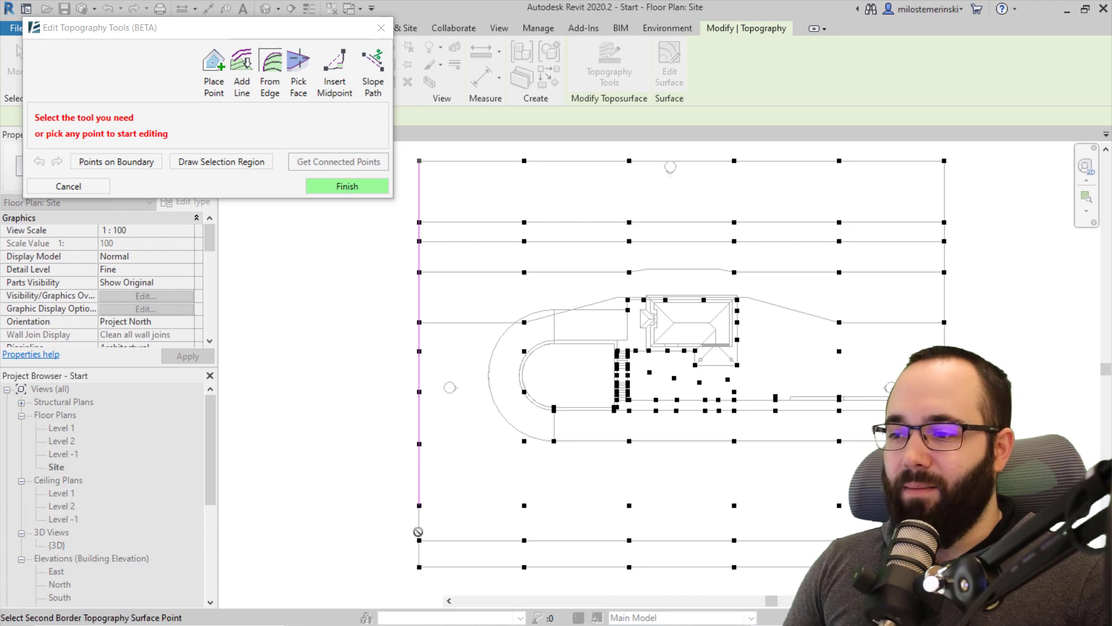
{"action": "left_click", "coordinate": [419, 567]}
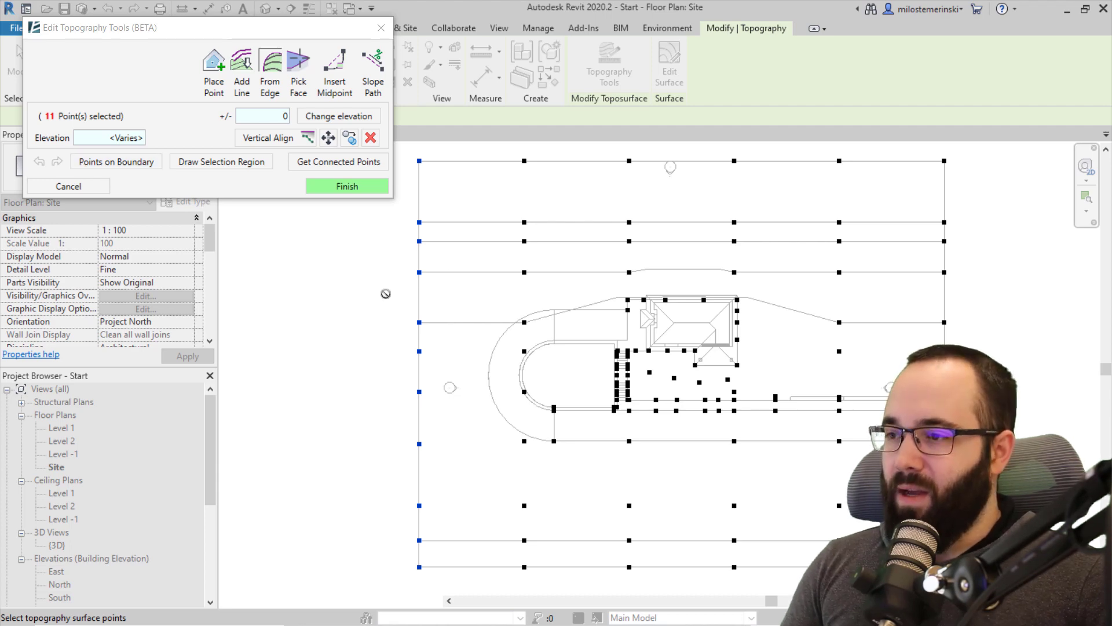
{"action": "key", "text": "Escape"}
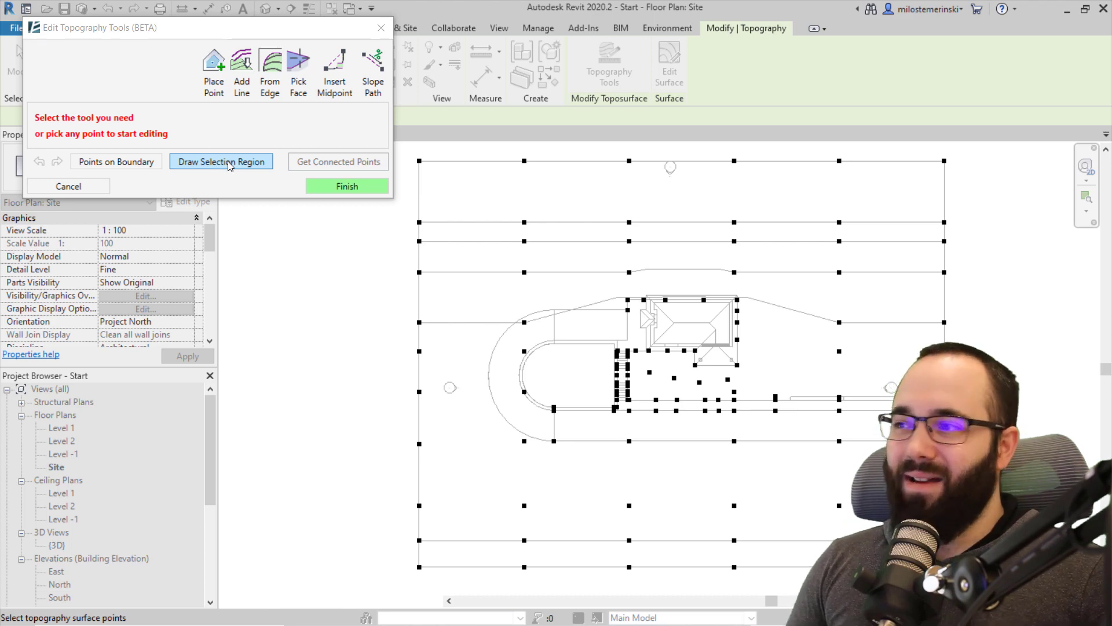
Step: Draw and apply a freeform selection region around the points along both edges of the stairs, and clear the resulting selection
{"action": "left_click", "coordinate": [193, 163]}
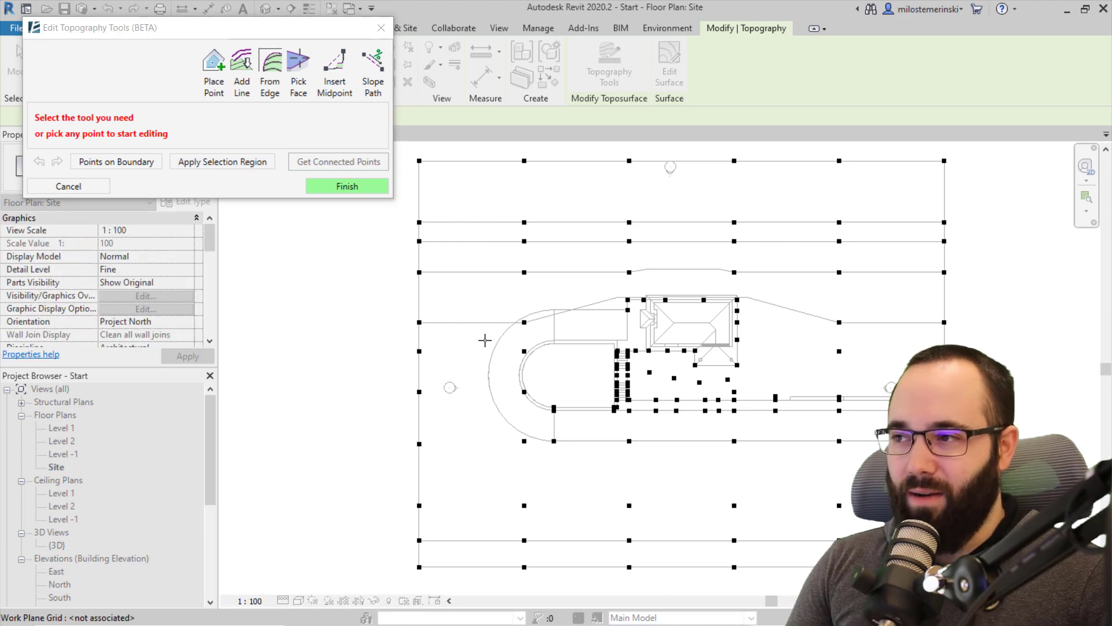
{"action": "middle_click_drag", "start_coordinate": [510, 356], "coordinate": [424, 321]}
{"action": "scroll", "coordinate": [519, 325], "scroll_direction": "up", "scroll_amount": 2}
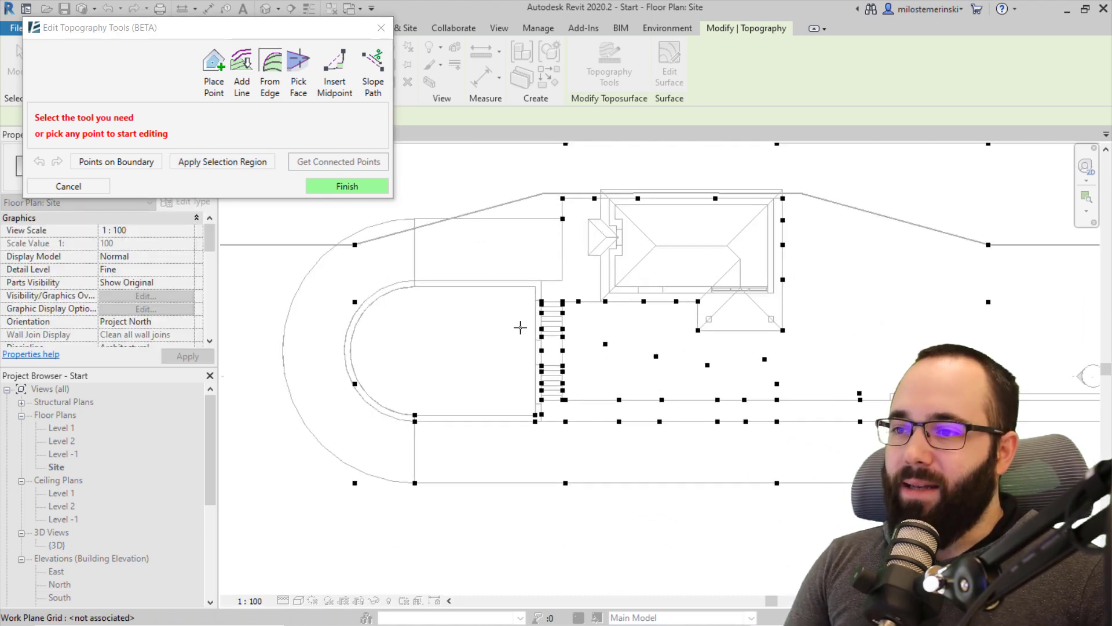
{"action": "scroll", "coordinate": [528, 271], "scroll_direction": "up", "scroll_amount": 3}
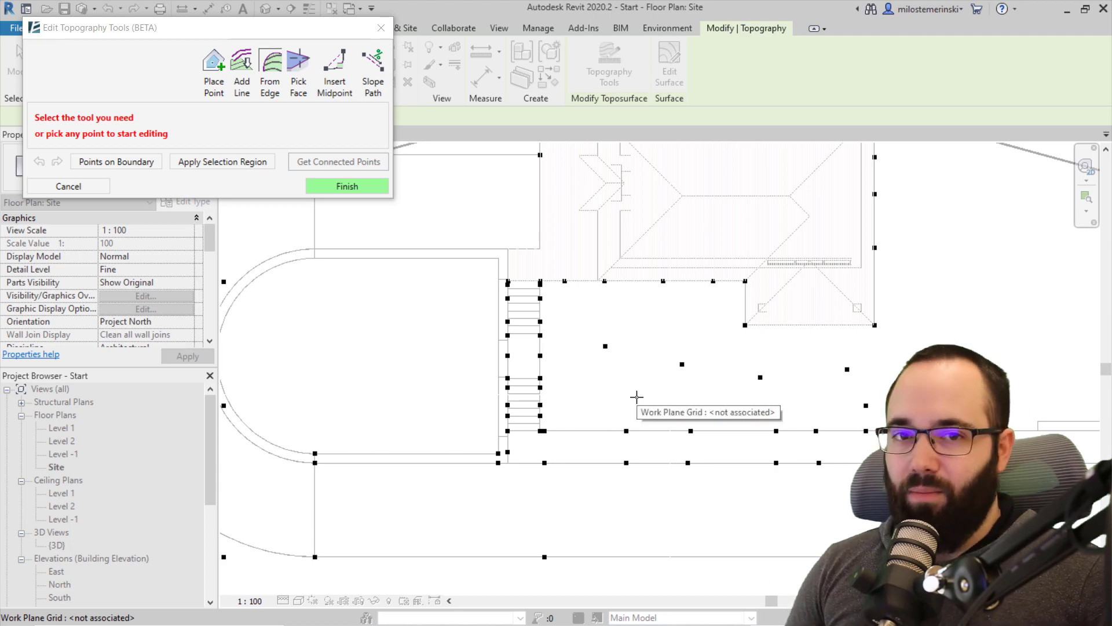
{"action": "scroll", "coordinate": [514, 284], "scroll_direction": "up", "scroll_amount": 3}
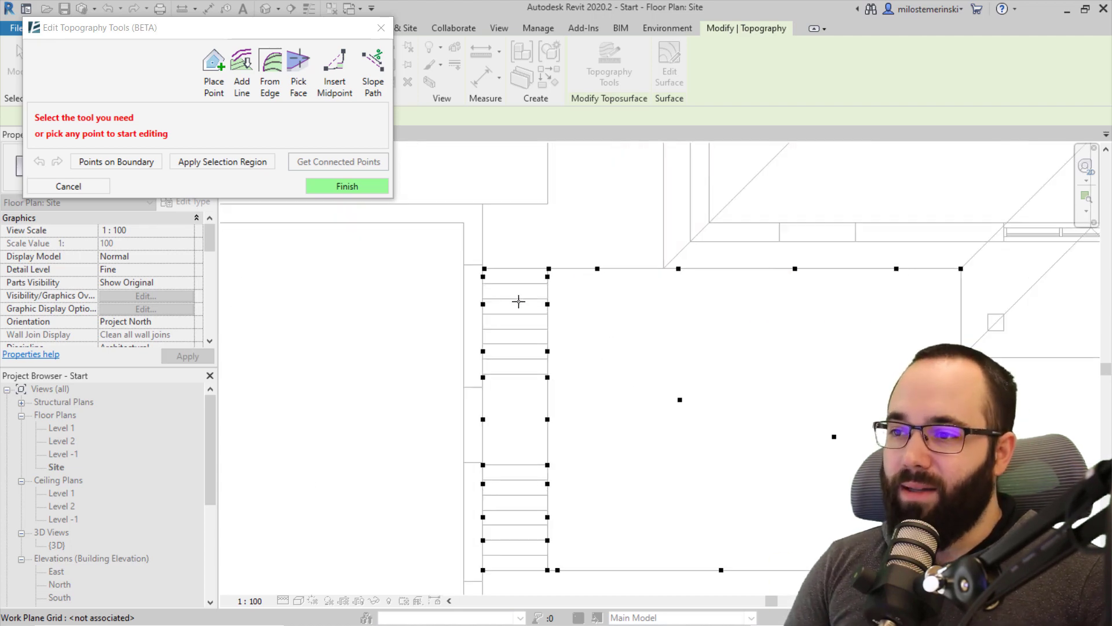
{"action": "left_click", "coordinate": [537, 253]}
{"action": "left_click", "coordinate": [507, 337]}
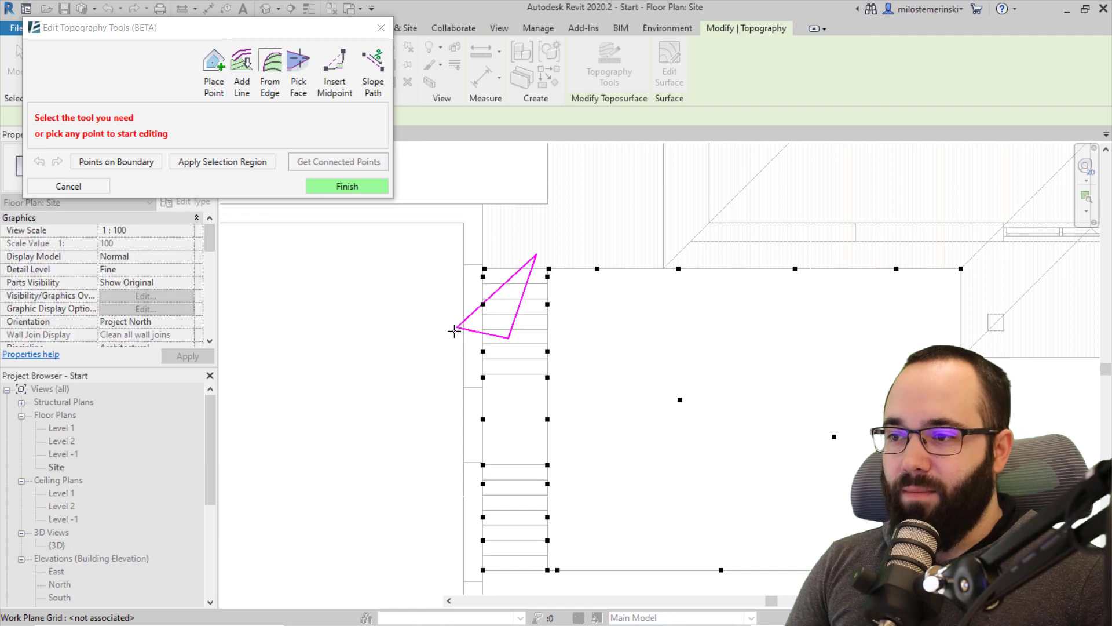
{"action": "left_click", "coordinate": [462, 342]}
{"action": "left_click", "coordinate": [439, 504]}
{"action": "scroll", "coordinate": [472, 510], "scroll_direction": "down", "scroll_amount": 2}
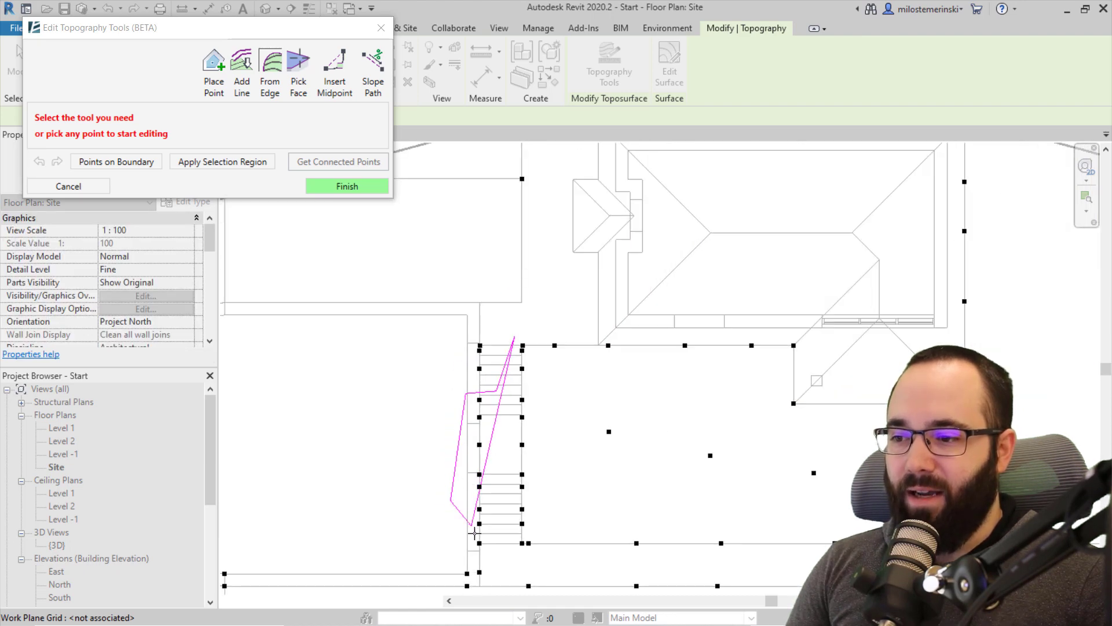
{"action": "left_click", "coordinate": [479, 554]}
{"action": "left_click", "coordinate": [510, 534]}
{"action": "left_click", "coordinate": [510, 462]}
{"action": "left_click", "coordinate": [548, 452]}
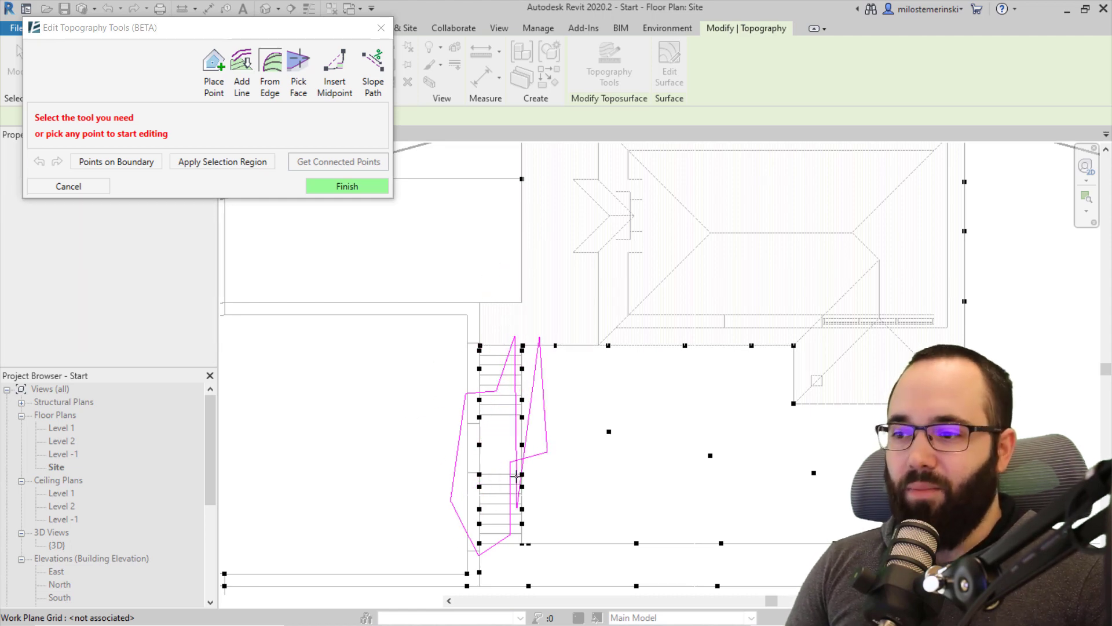
{"action": "left_click", "coordinate": [221, 163]}
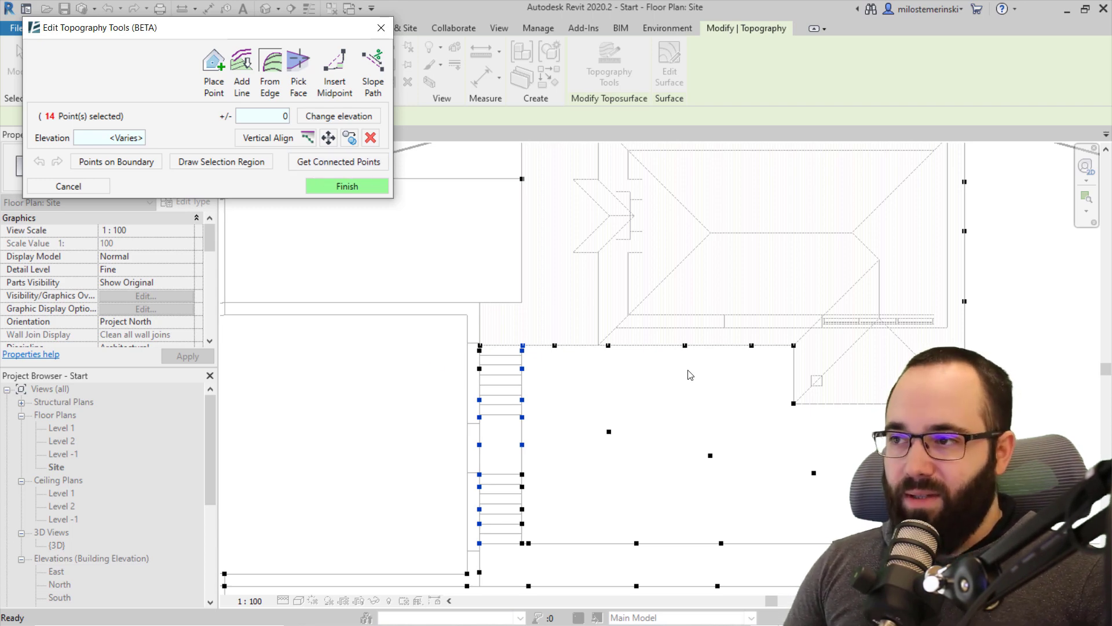
{"action": "scroll", "coordinate": [638, 370], "scroll_direction": "down", "scroll_amount": 3}
{"action": "left_click", "coordinate": [502, 370]}
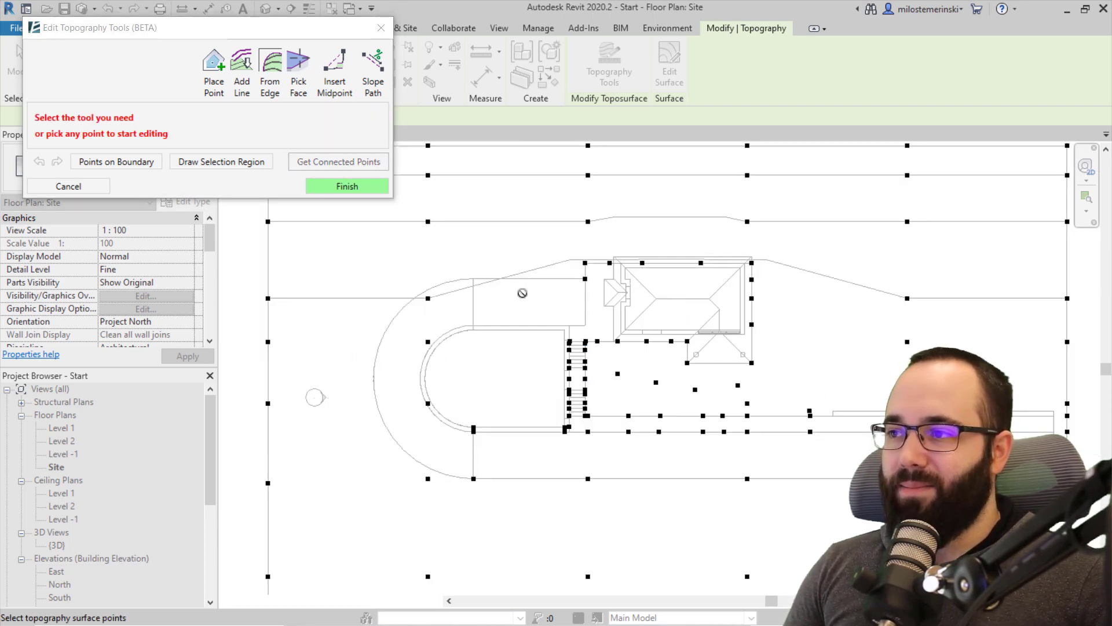
Step: Select one interior point on the straight contour at elevation 2 and extend the selection to all its connected points
{"action": "left_click", "coordinate": [428, 175]}
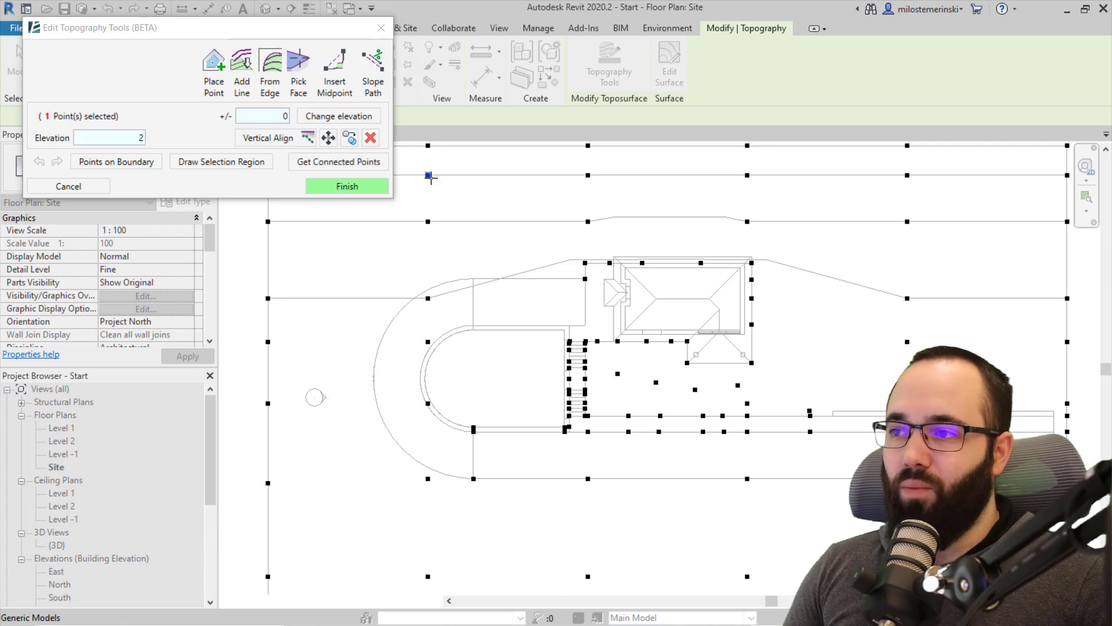
{"action": "scroll", "coordinate": [476, 253], "scroll_direction": "down", "scroll_amount": 2}
{"action": "middle_click_drag", "start_coordinate": [447, 261], "coordinate": [445, 324]}
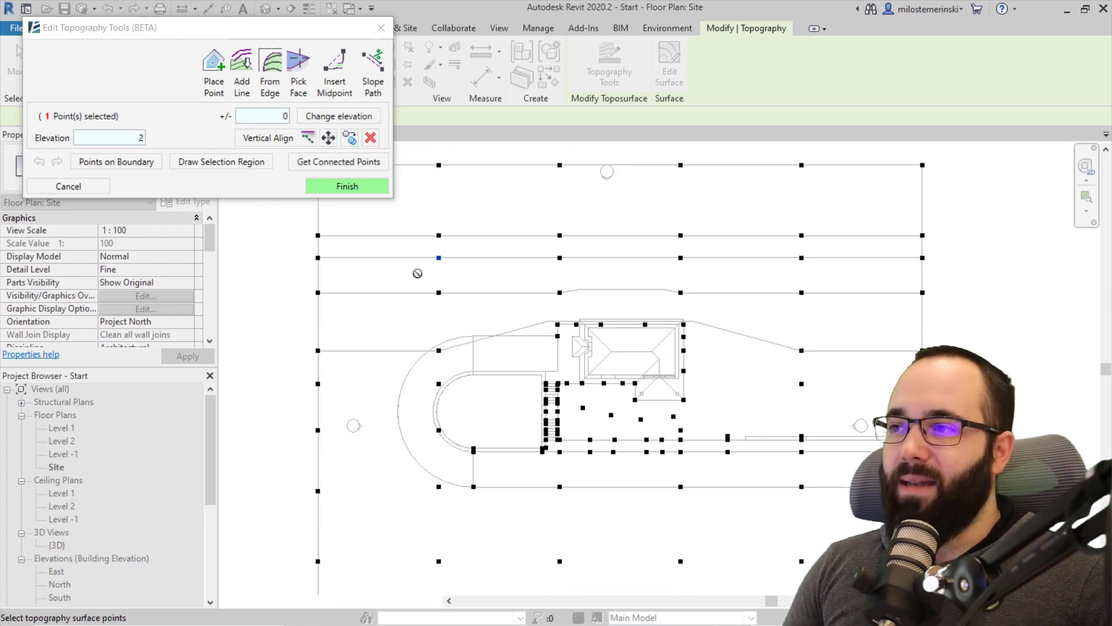
{"action": "left_click", "coordinate": [325, 163]}
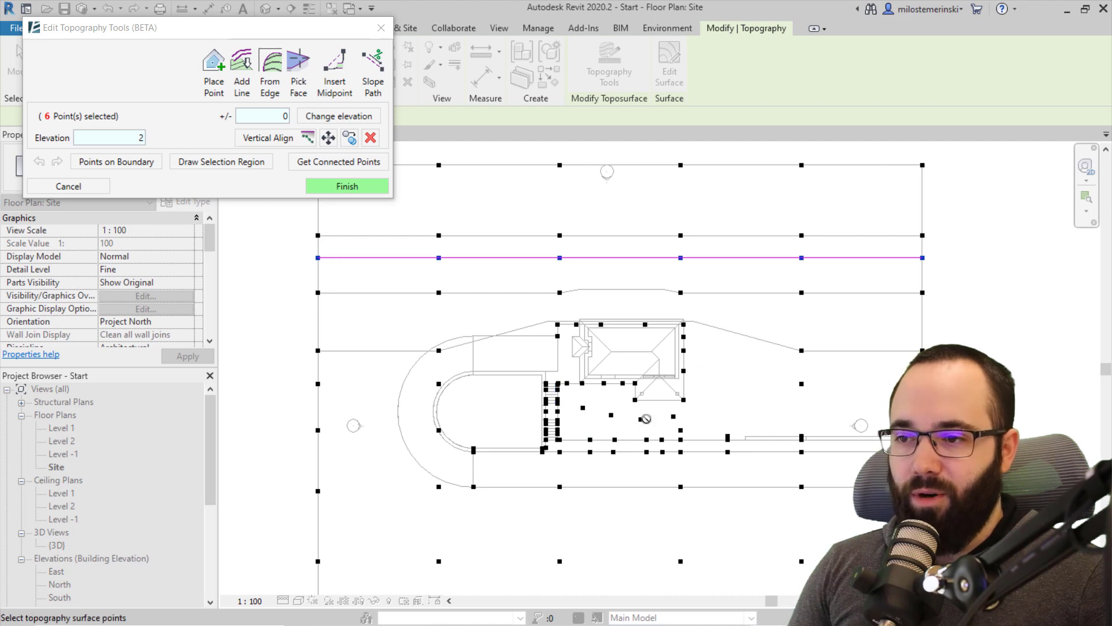
Step: Change the elevation of the second yard point from the stairs by -0.1 and clear the selection
{"action": "scroll", "coordinate": [625, 428], "scroll_direction": "up", "scroll_amount": 2}
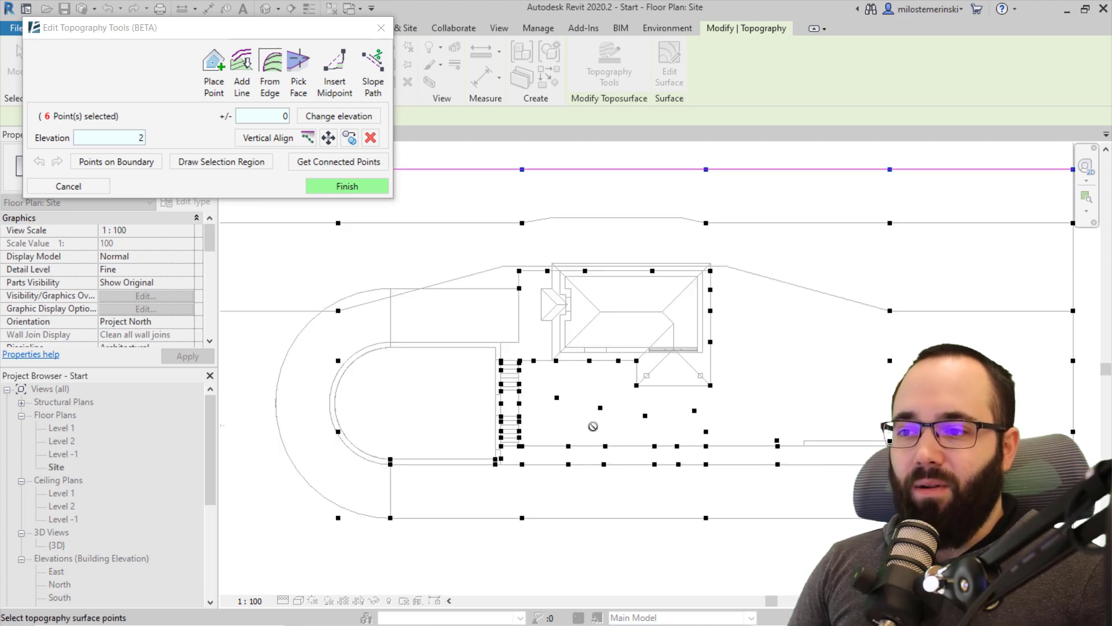
{"action": "scroll", "coordinate": [591, 405], "scroll_direction": "down", "scroll_amount": 3}
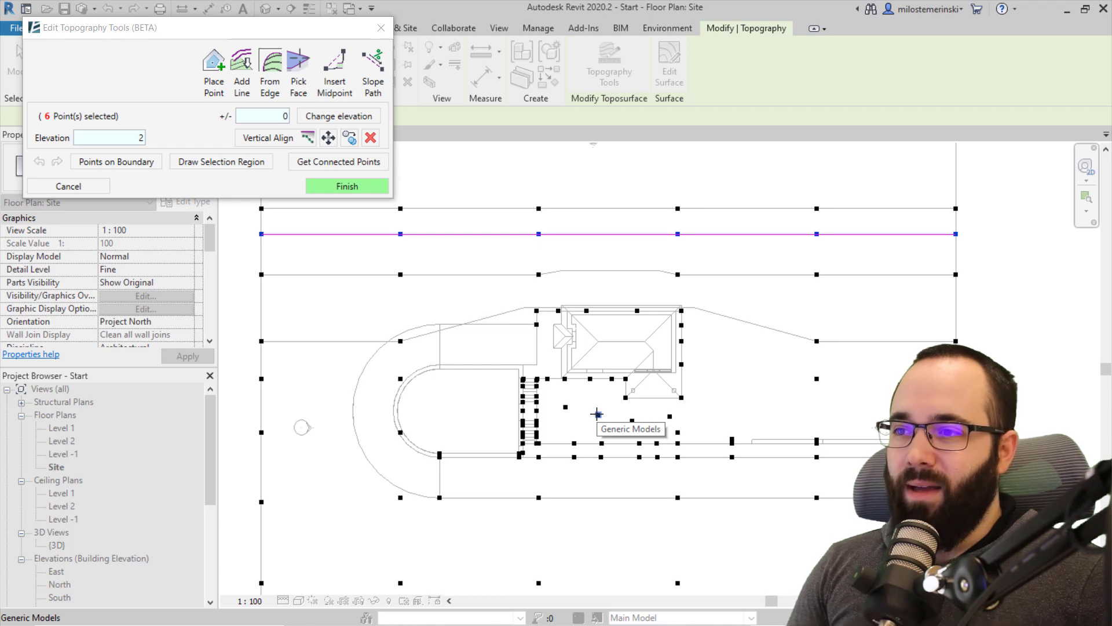
{"action": "left_click", "coordinate": [597, 415]}
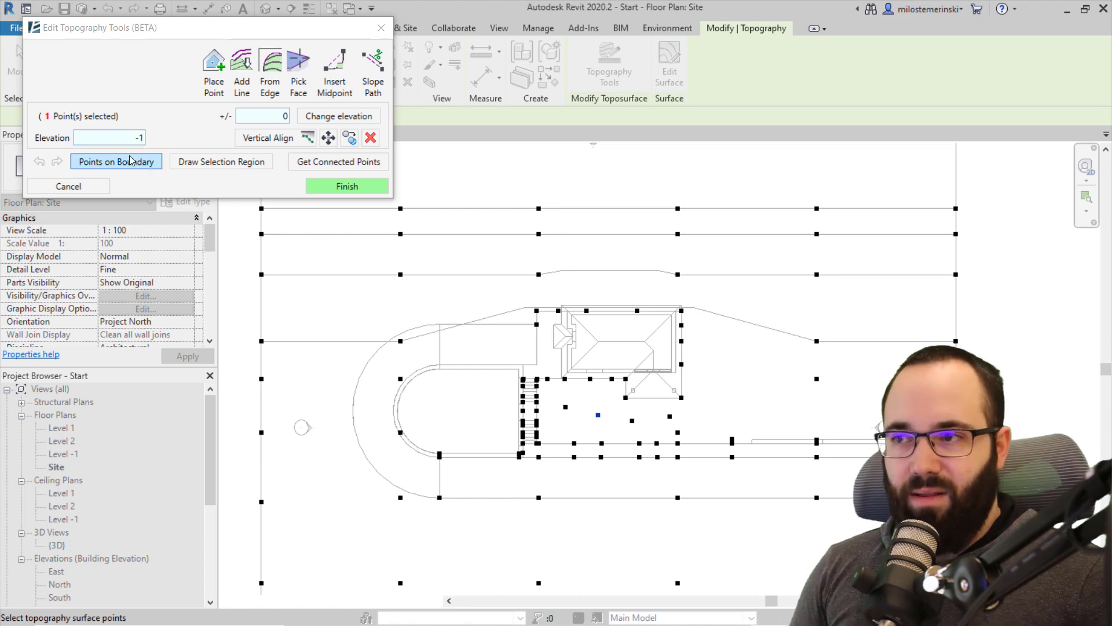
{"action": "left_click_drag", "start_coordinate": [280, 117], "coordinate": [316, 120]}
{"action": "type", "text": "-"}
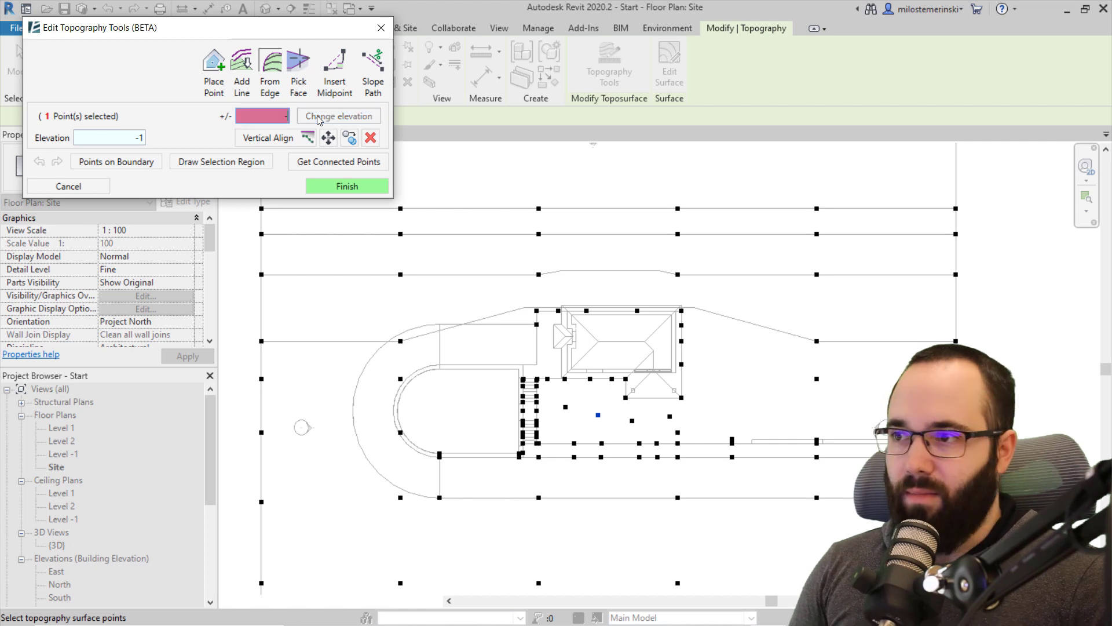
{"action": "type", "text": "0.1"}
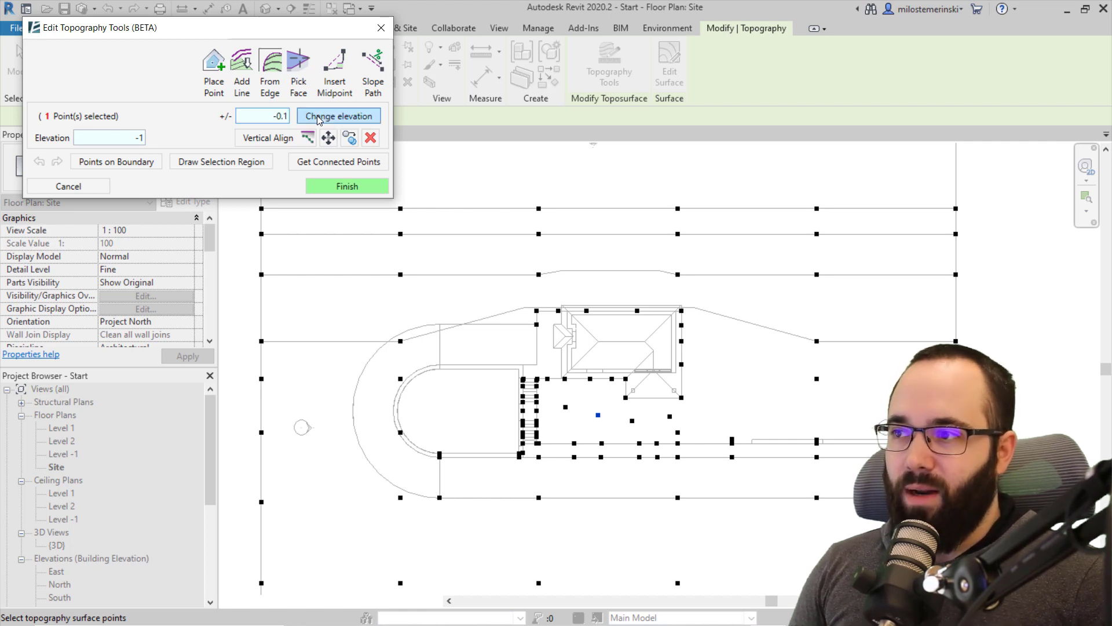
{"action": "left_click", "coordinate": [318, 118]}
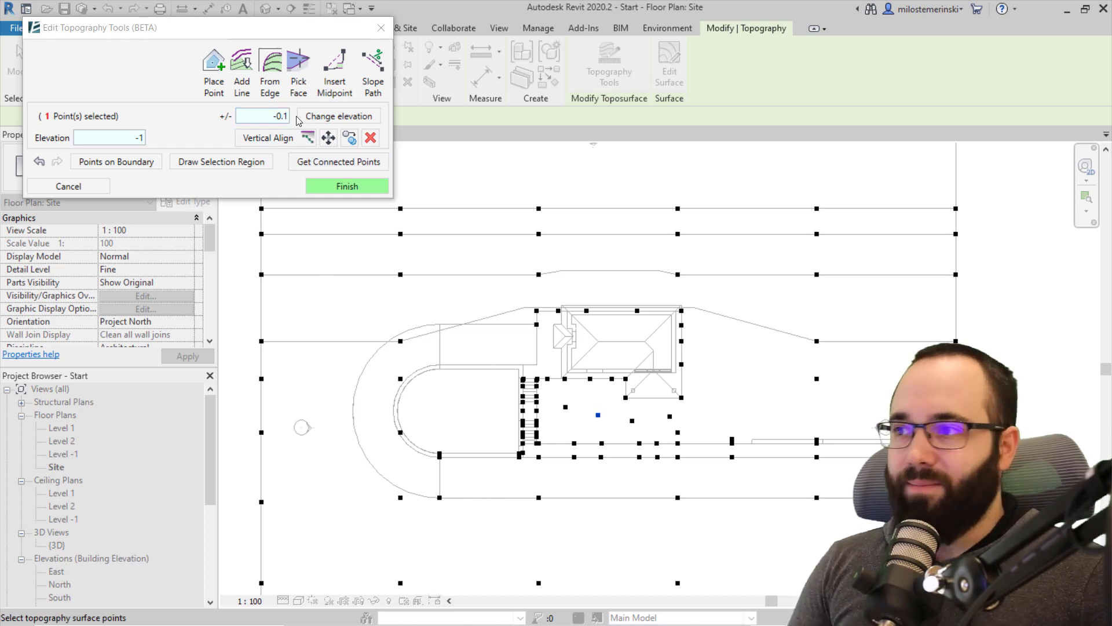
{"action": "left_click", "coordinate": [320, 116]}
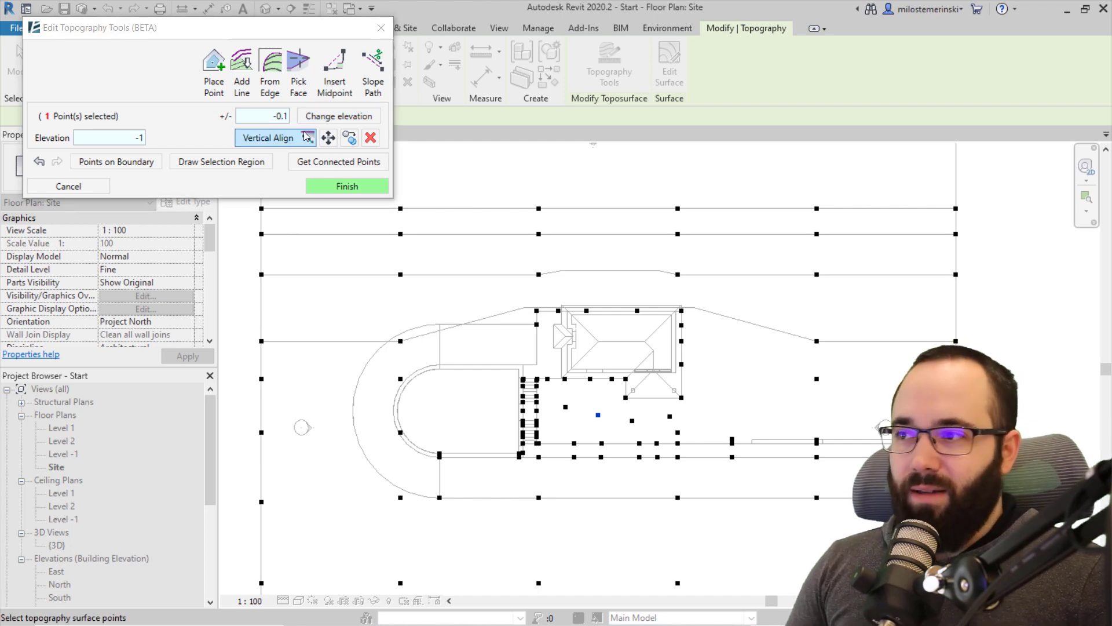
{"action": "key", "text": "Escape"}
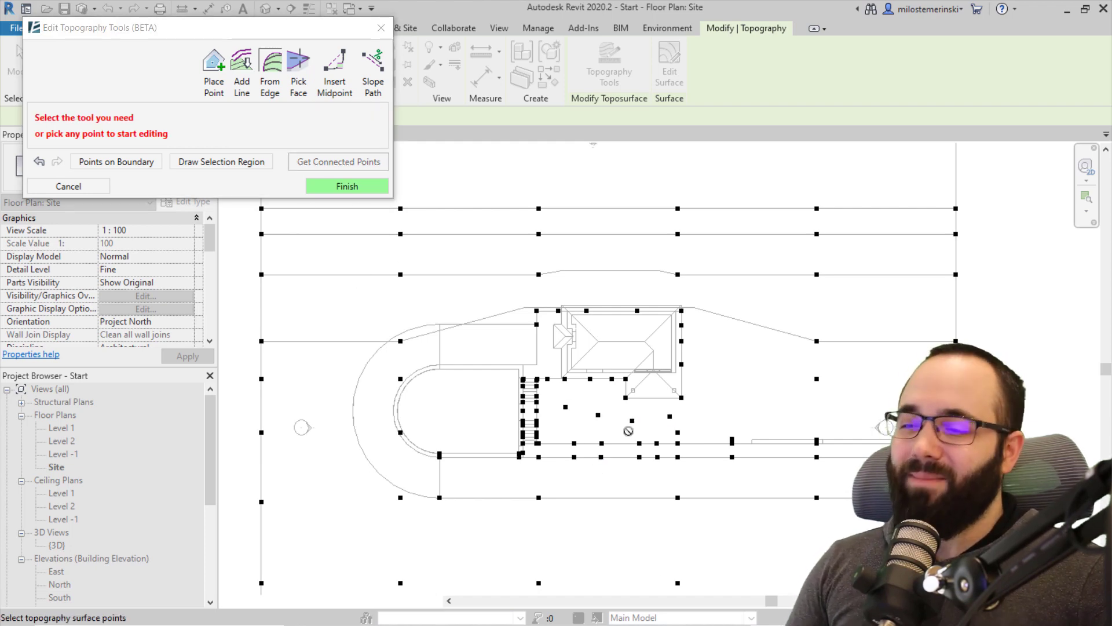
Step: Select the yard point nearest the stairs and switch to the 3D view, framed on the road below the stairs
{"action": "left_click", "coordinate": [565, 406]}
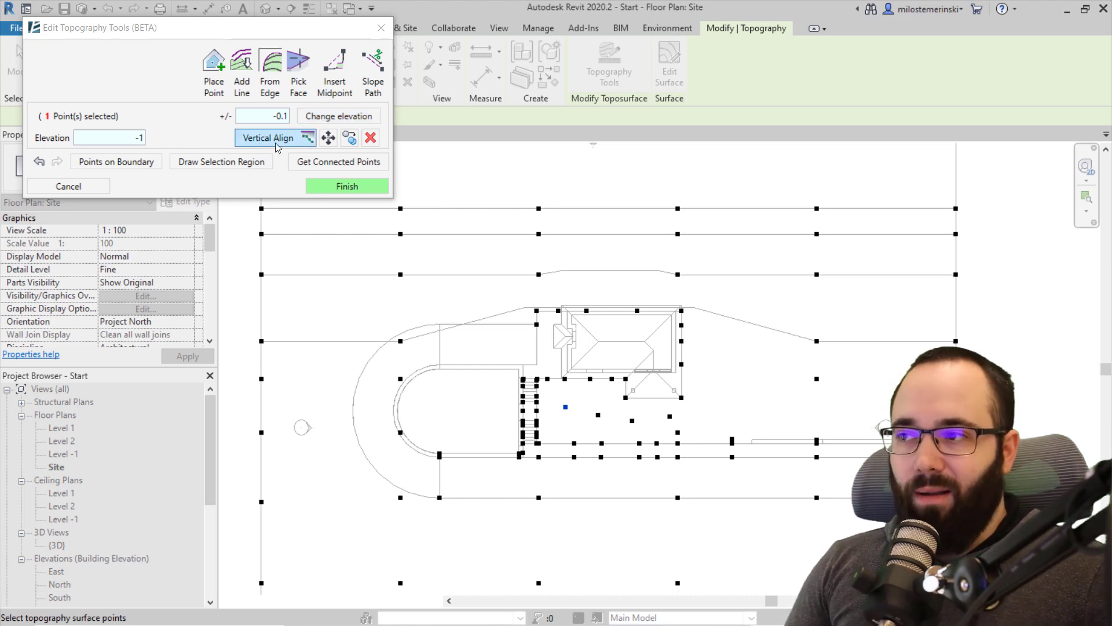
{"action": "left_click", "coordinate": [381, 29]}
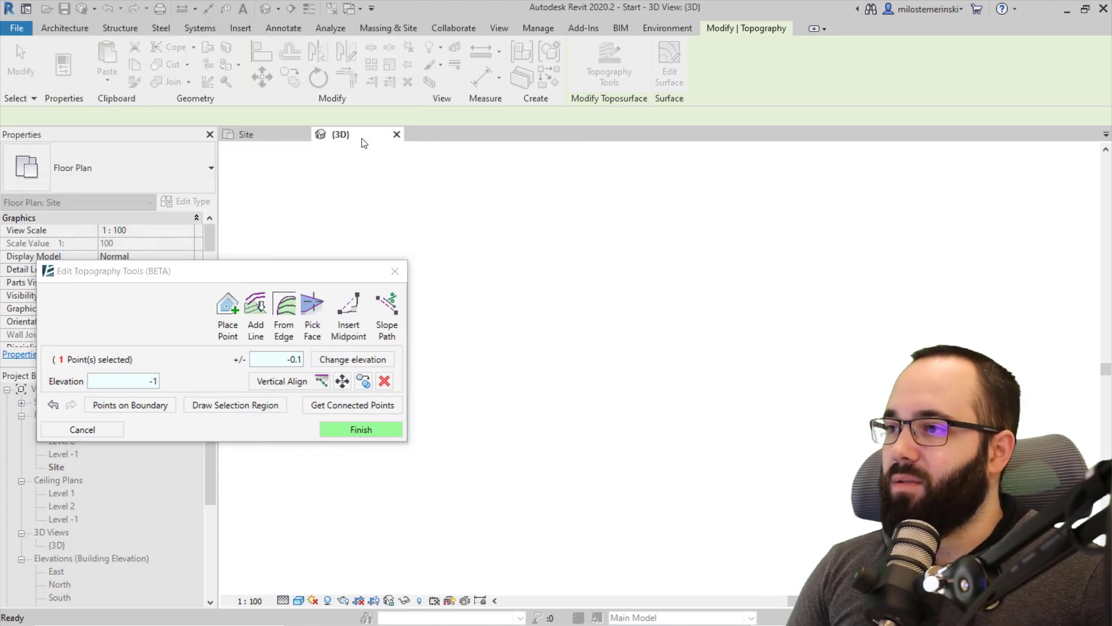
{"action": "left_click", "coordinate": [365, 139]}
{"action": "mouse_move", "coordinate": [579, 377]}
{"action": "middle_mouse_down", "text": "shift"}
{"action": "mouse_move", "coordinate": [591, 374]}
{"action": "mouse_move", "coordinate": [592, 386]}
{"action": "middle_mouse_up", "text": "shift"}
{"action": "middle_click_drag", "start_coordinate": [489, 369], "coordinate": [511, 247]}
{"action": "scroll", "coordinate": [571, 372], "scroll_direction": "up", "scroll_amount": 3}
{"action": "scroll", "coordinate": [605, 429], "scroll_direction": "up", "scroll_amount": 4}
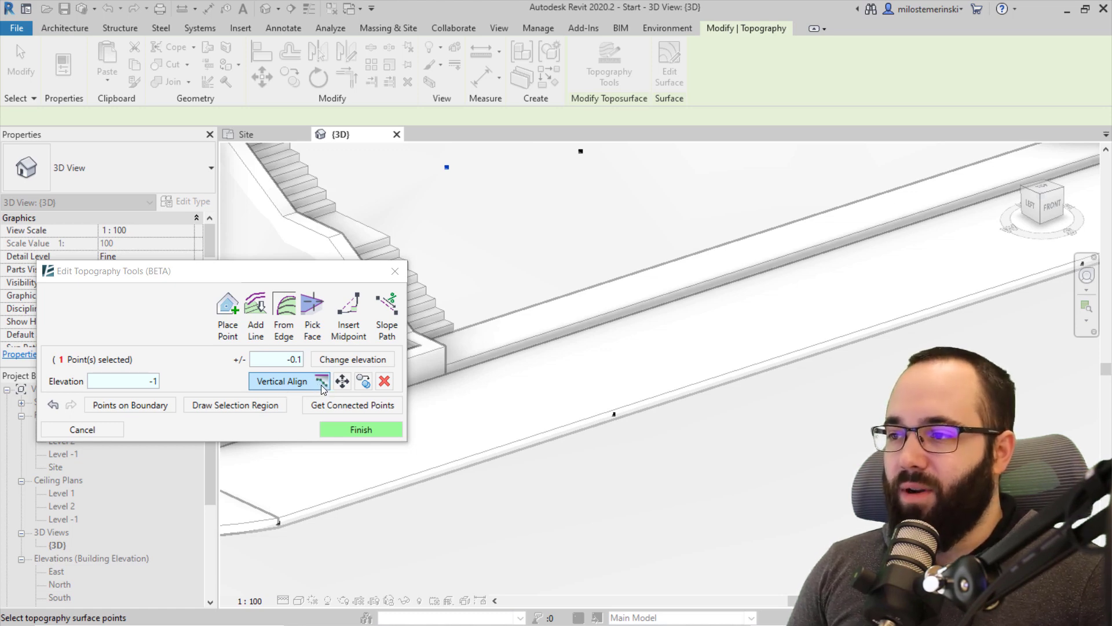
Step: Select the surface point on the road's outer edge below the stairs and vertically align it to the road floor
{"action": "left_click", "coordinate": [614, 415]}
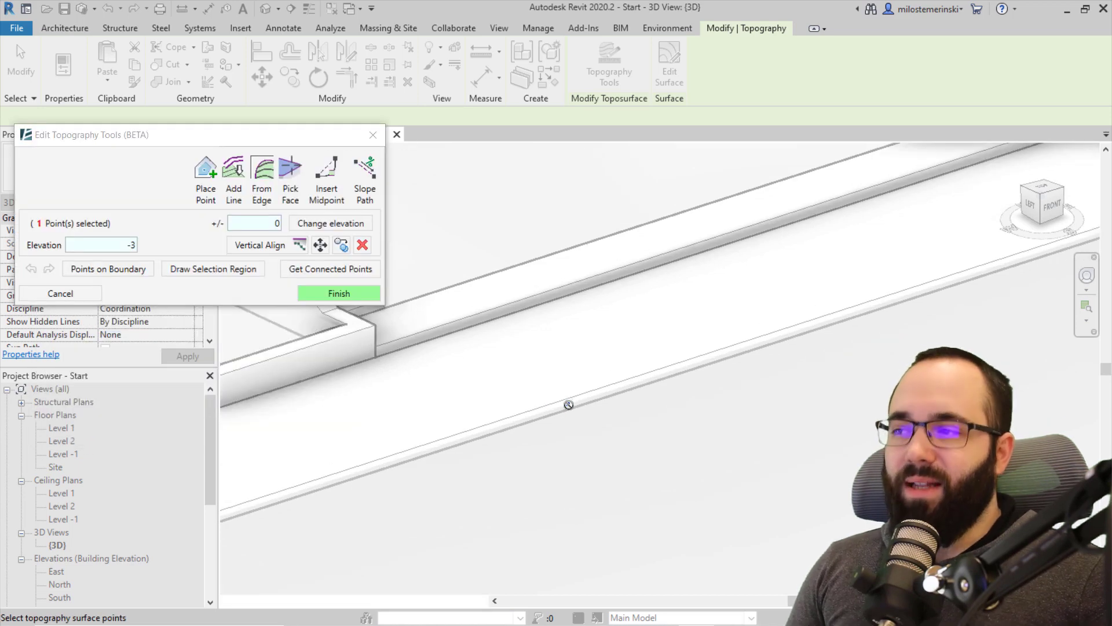
{"action": "left_click", "coordinate": [280, 248]}
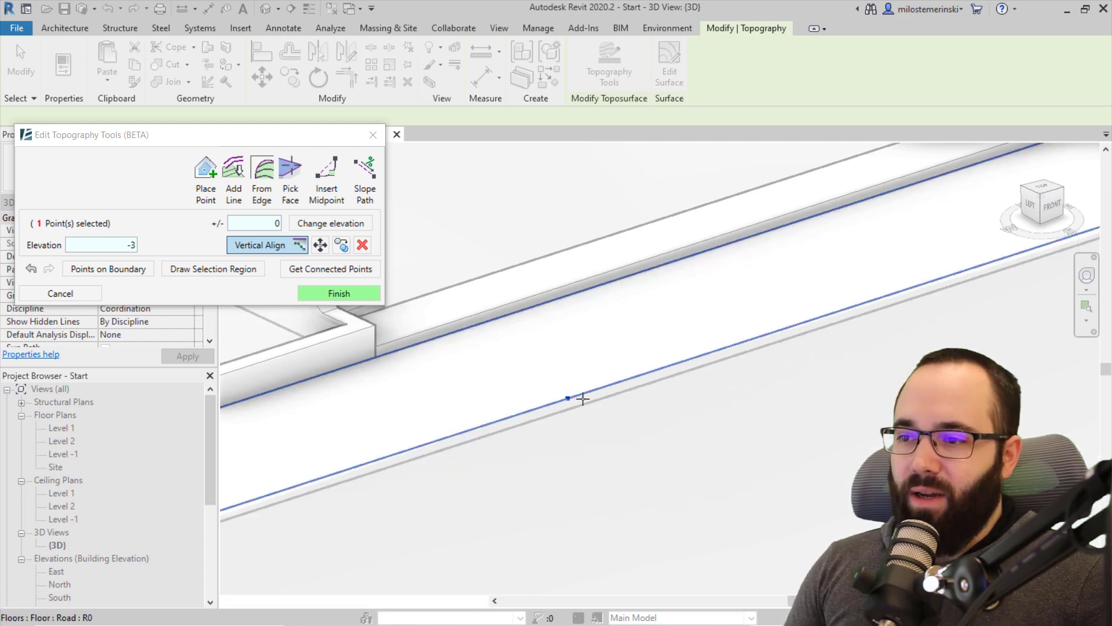
{"action": "scroll", "coordinate": [570, 401], "scroll_direction": "down", "scroll_amount": 5}
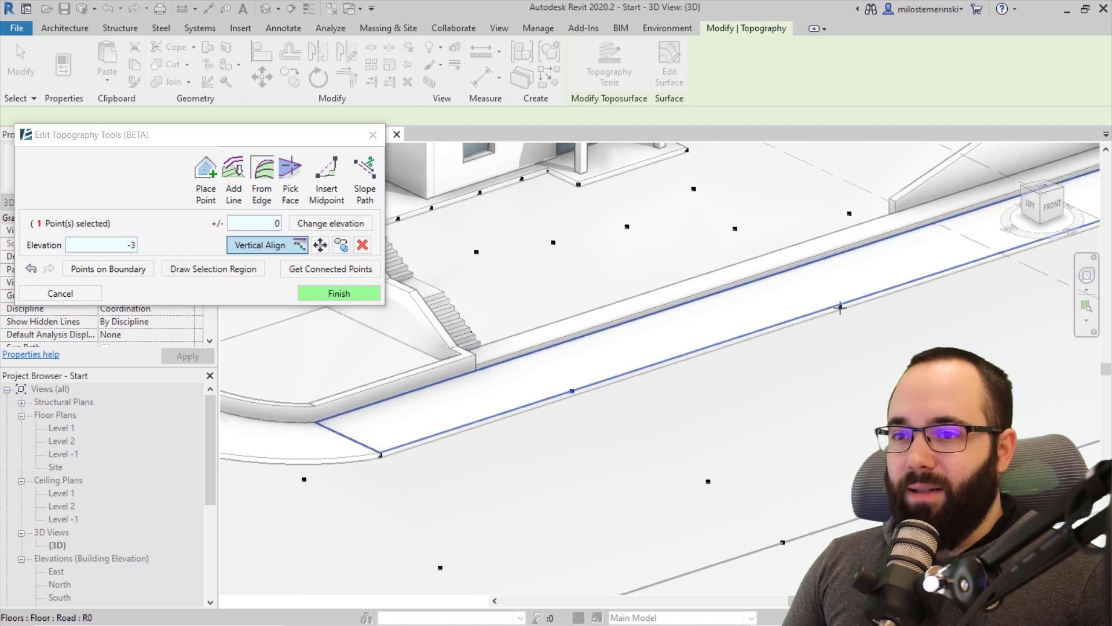
{"action": "left_click", "coordinate": [297, 251]}
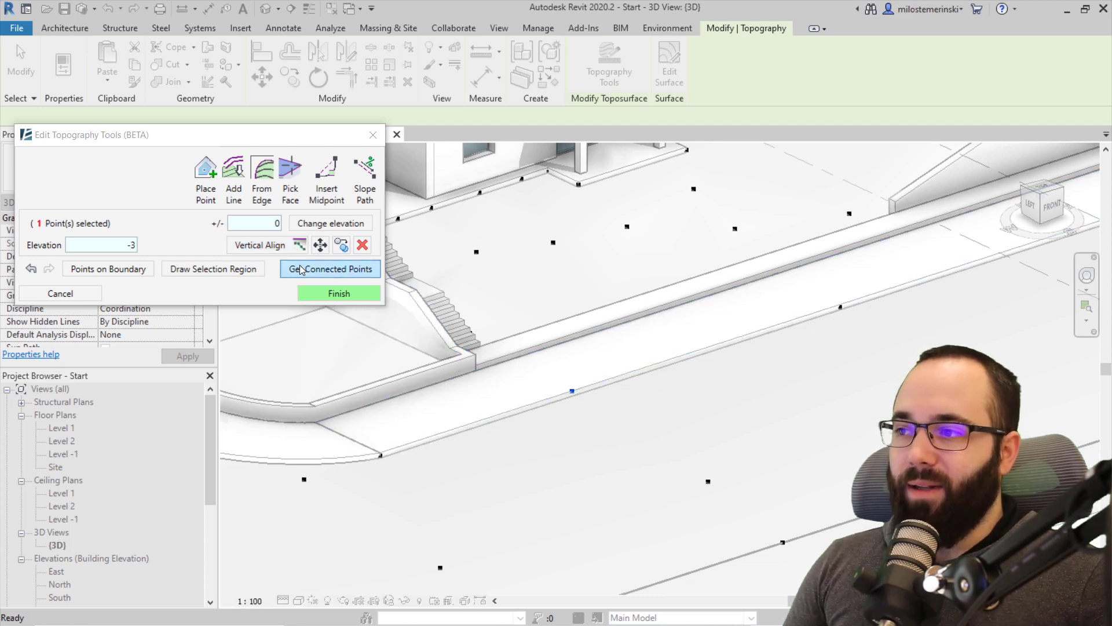
Step: Move the selected road-edge point a short distance to the right and place a copy of it back on the road's edge
{"action": "left_click", "coordinate": [325, 248]}
{"action": "left_click", "coordinate": [586, 412]}
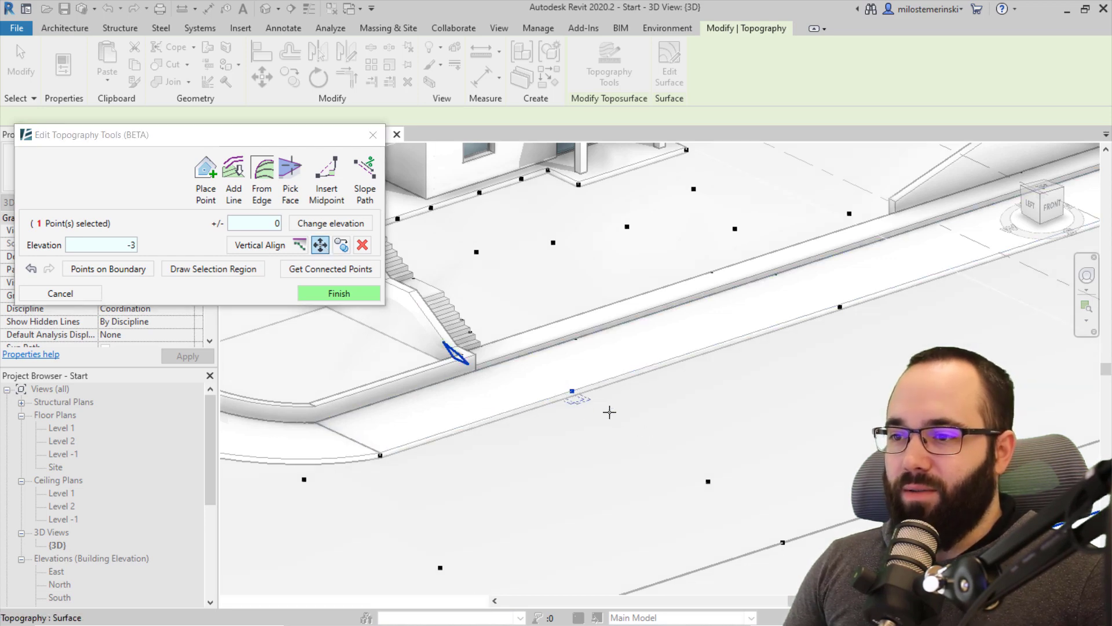
{"action": "left_click", "coordinate": [615, 413]}
{"action": "left_click", "coordinate": [349, 278]}
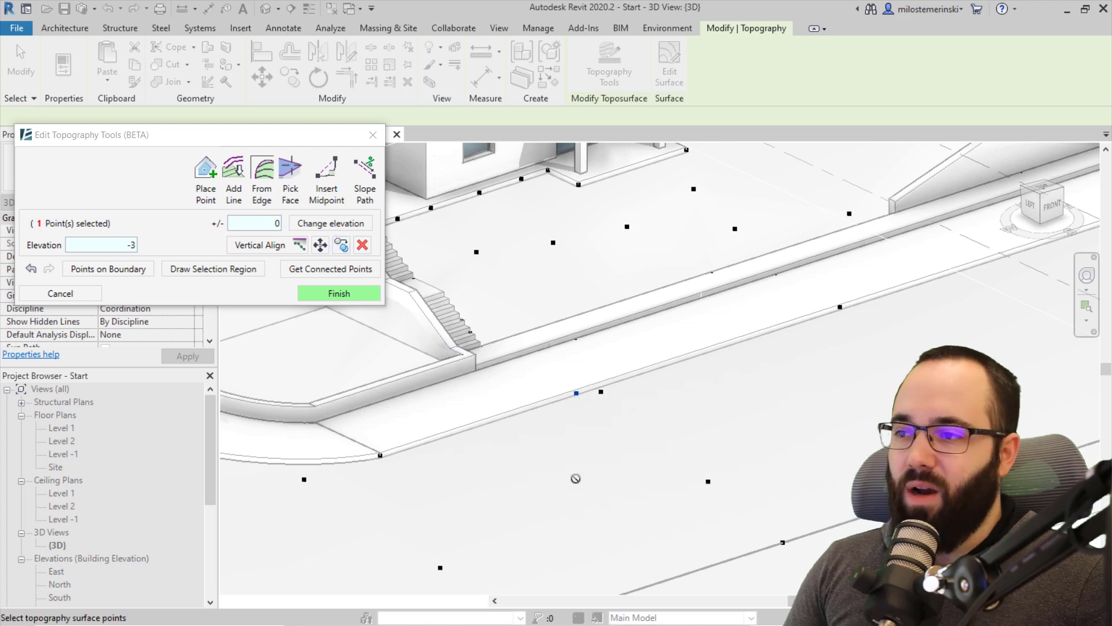
Step: Delete the selected copied point and move the neighbouring surface point back onto the road's outer edge
{"action": "left_click", "coordinate": [362, 245]}
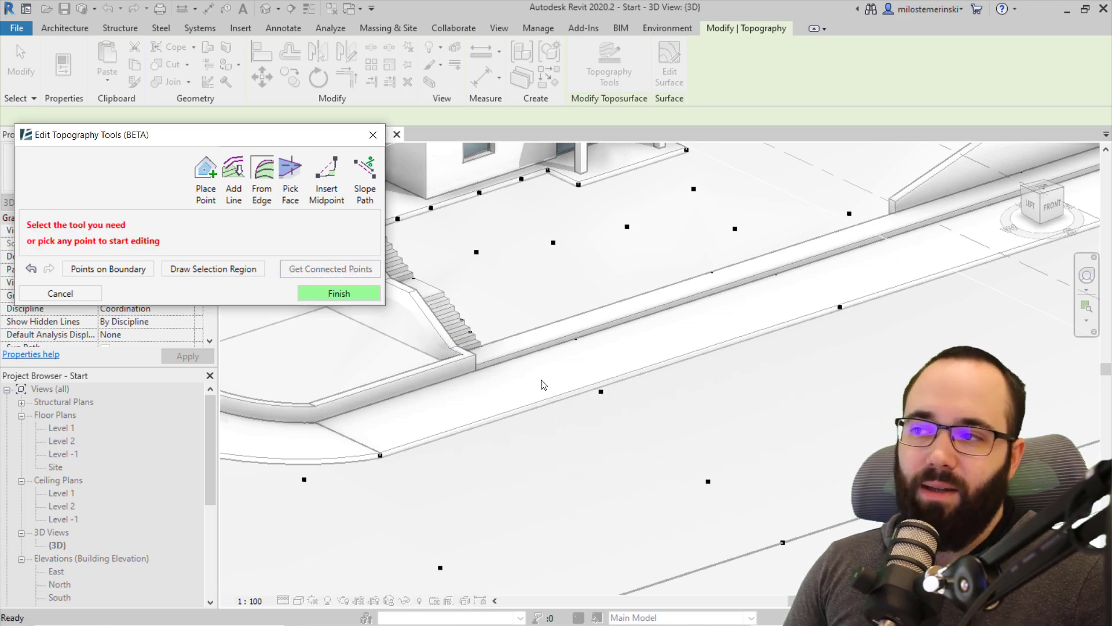
{"action": "scroll", "coordinate": [597, 416], "scroll_direction": "up", "scroll_amount": 5}
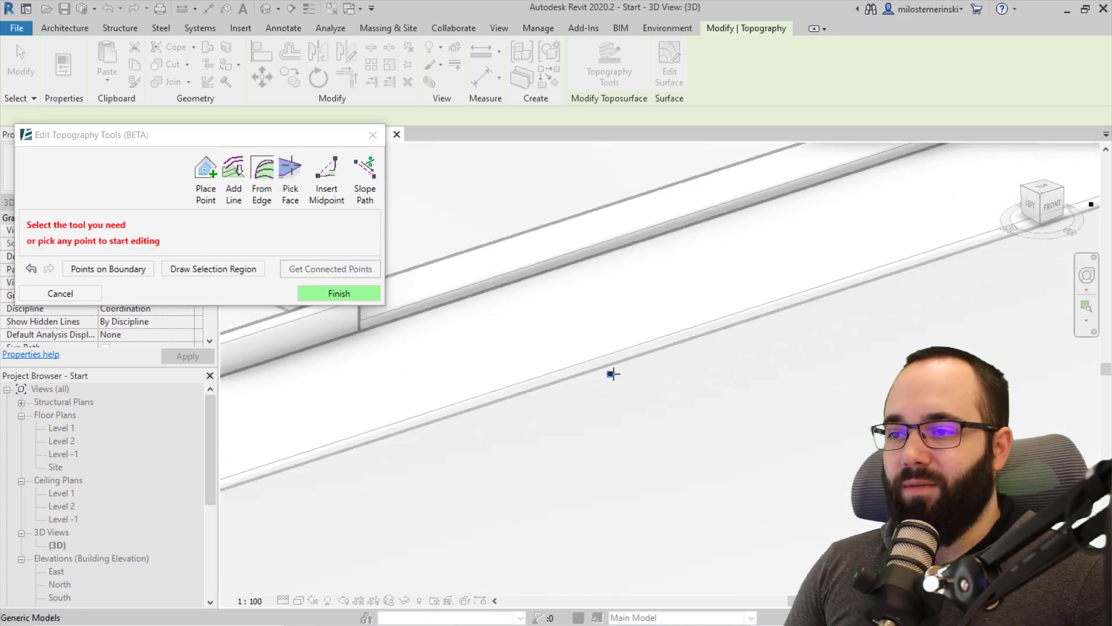
{"action": "left_click", "coordinate": [612, 374]}
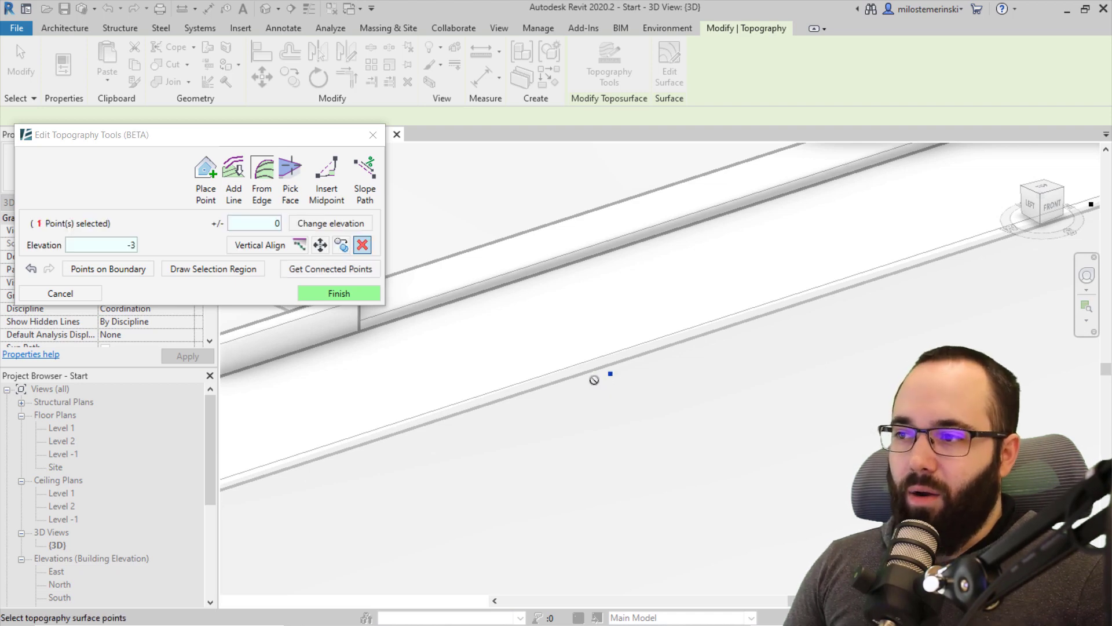
{"action": "left_click", "coordinate": [320, 245]}
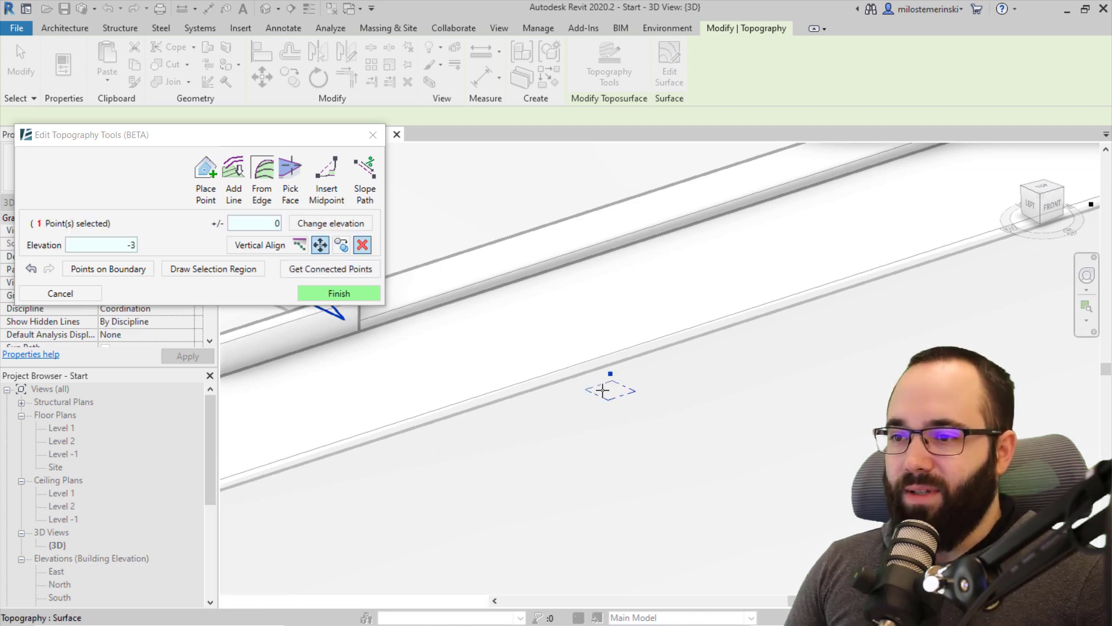
{"action": "left_click", "coordinate": [582, 390]}
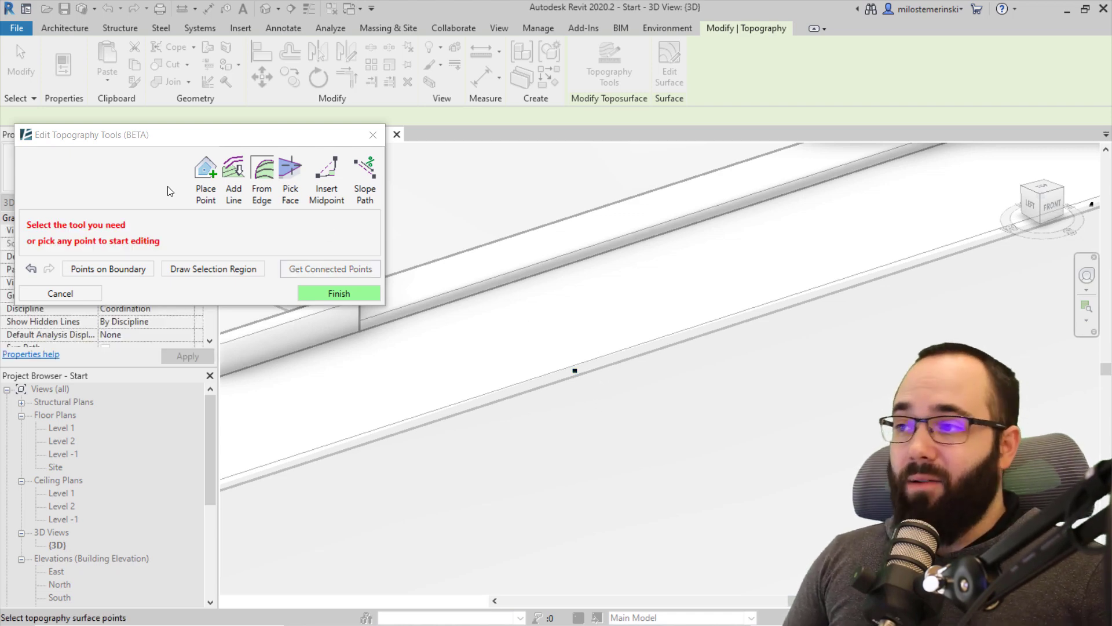
Step: Review the Place Point tool's elevation reference options, leave it on Absolute and close the topography editor
{"action": "left_click", "coordinate": [197, 198]}
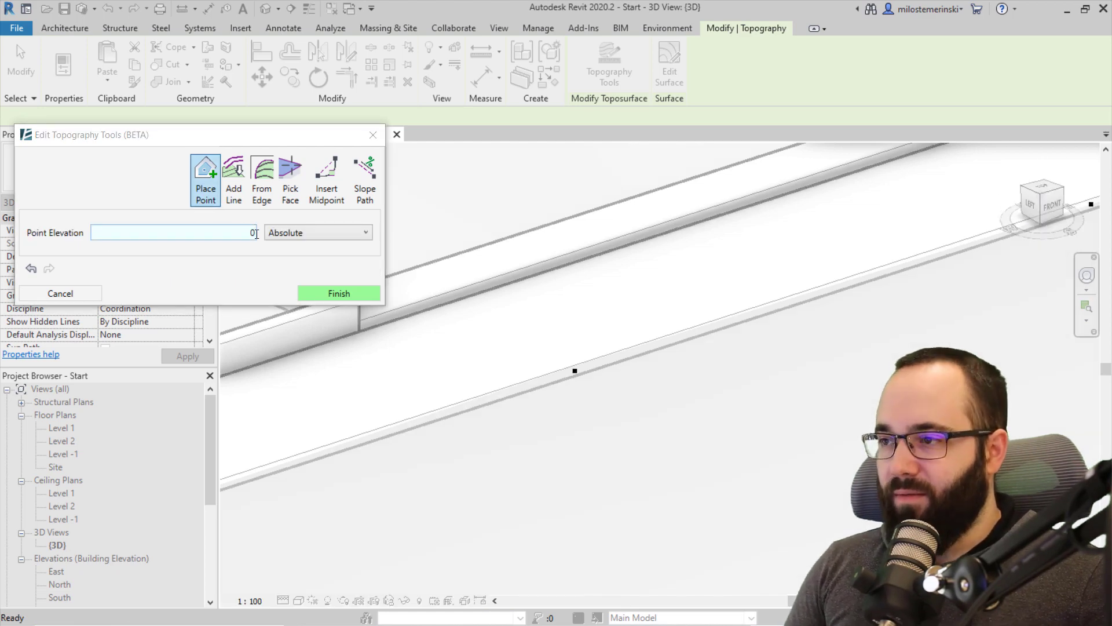
{"action": "left_click", "coordinate": [311, 234]}
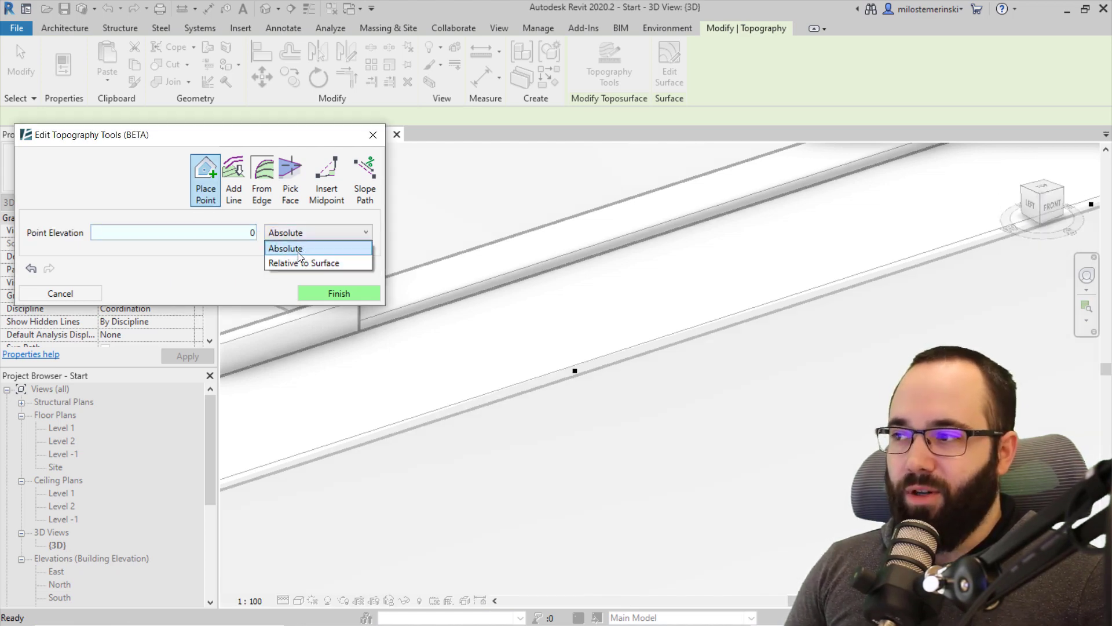
{"action": "left_click", "coordinate": [295, 230]}
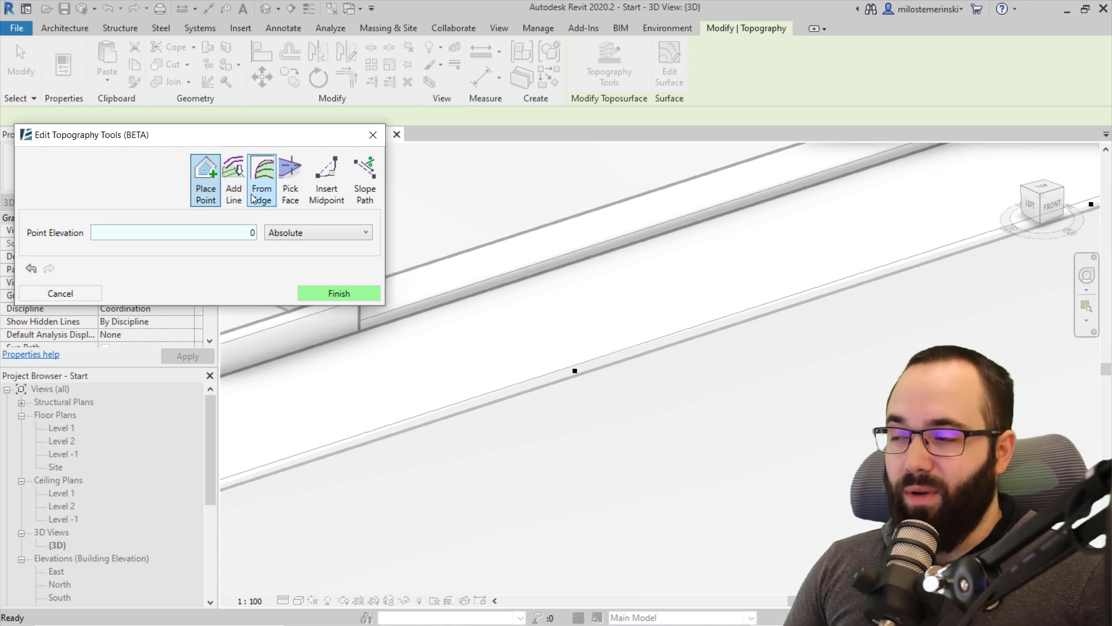
{"action": "left_click", "coordinate": [372, 135]}
Step: Draw a chain of three model lines on Level 1 from the midpoint of the deck's edge around the outside of the curved retaining wall
{"action": "scroll", "coordinate": [574, 374], "scroll_direction": "down", "scroll_amount": 5}
{"action": "middle_click_drag", "start_coordinate": [542, 317], "coordinate": [590, 403]}
{"action": "scroll", "coordinate": [508, 343], "scroll_direction": "up", "scroll_amount": 6}
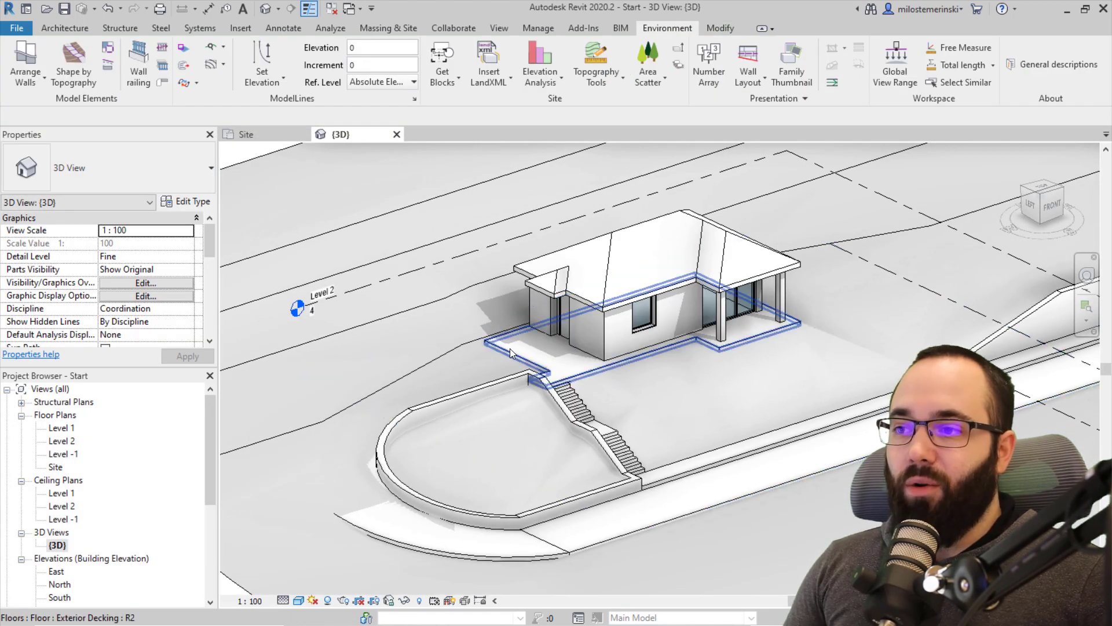
{"action": "left_click", "coordinate": [75, 28]}
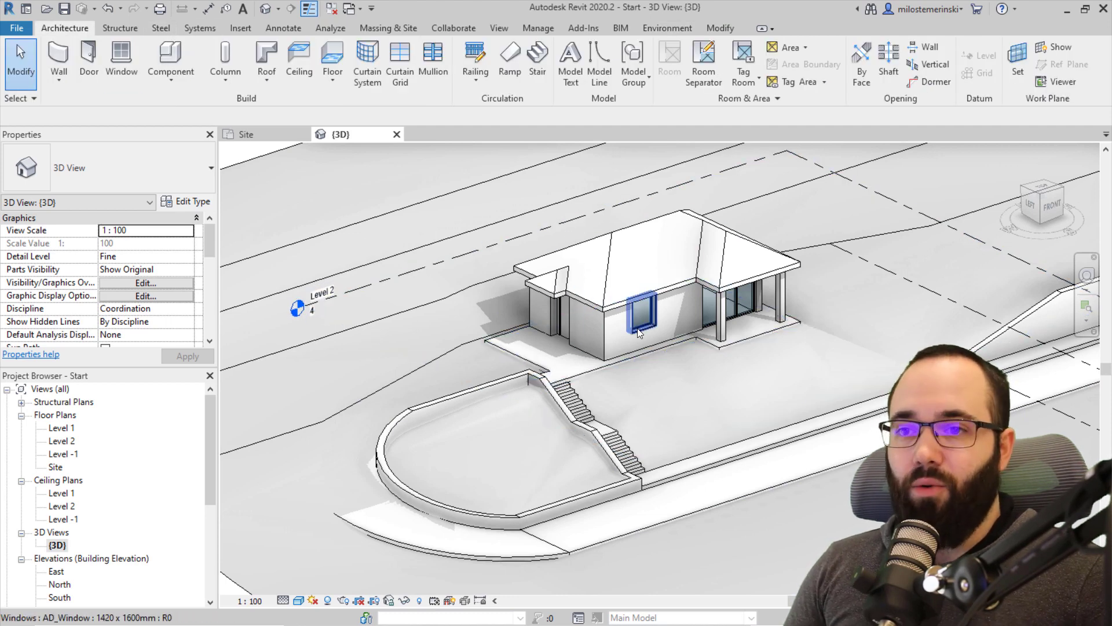
{"action": "middle_click_drag", "start_coordinate": [490, 377], "coordinate": [502, 371]}
{"action": "middle_click_drag", "start_coordinate": [461, 310], "coordinate": [467, 280]}
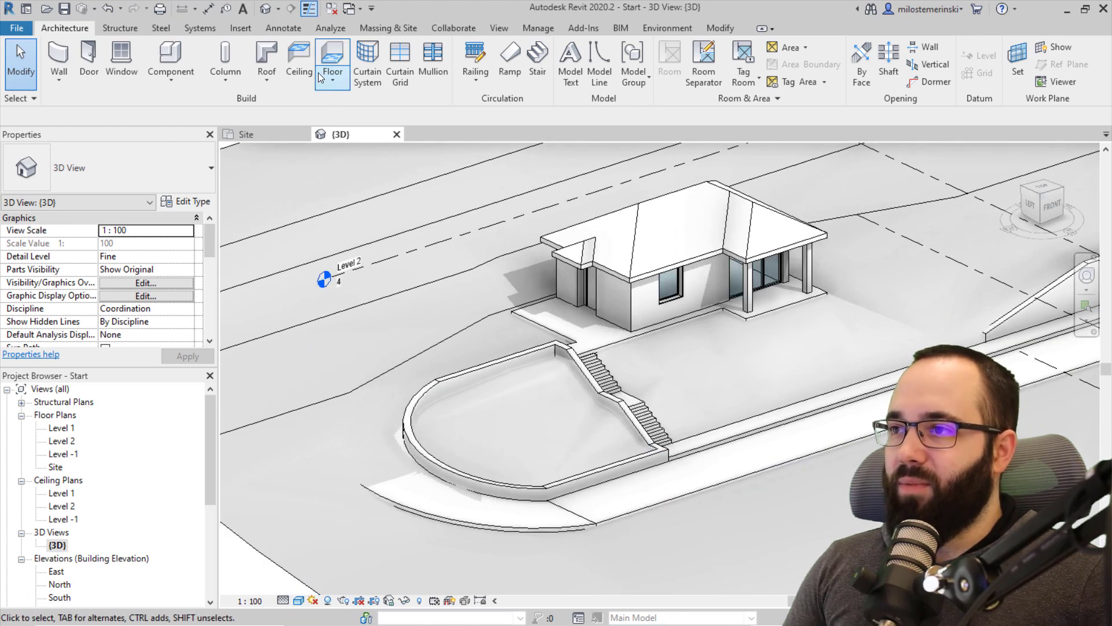
{"action": "left_click", "coordinate": [601, 84]}
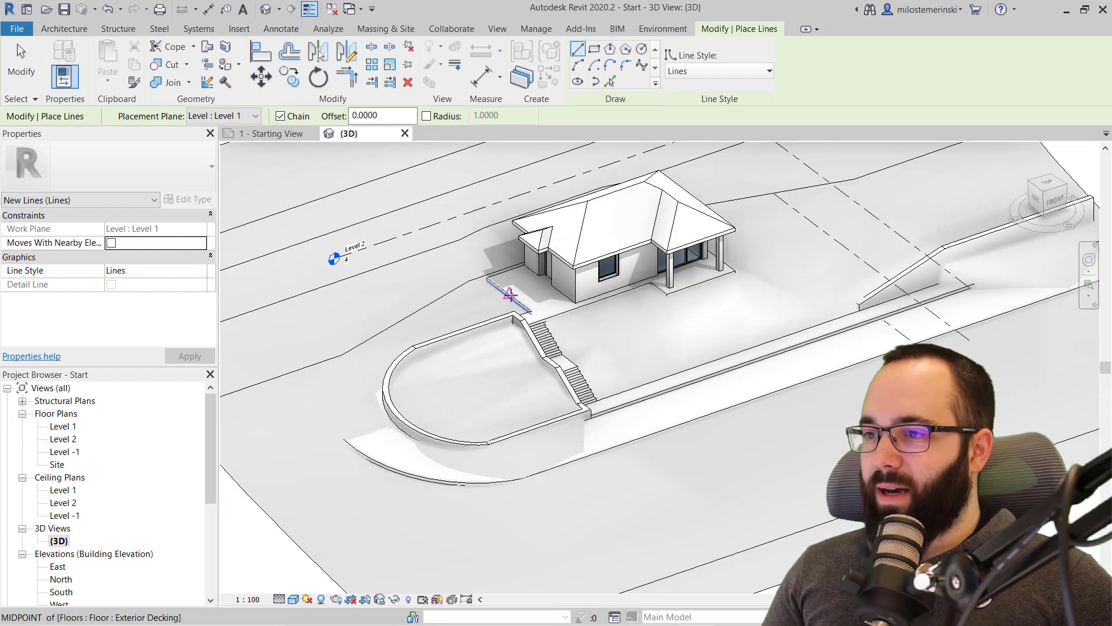
{"action": "left_click", "coordinate": [508, 295]}
{"action": "left_click", "coordinate": [285, 430]}
{"action": "left_click", "coordinate": [310, 502]}
{"action": "key", "text": "Escape"}
{"action": "key", "text": "Escape"}
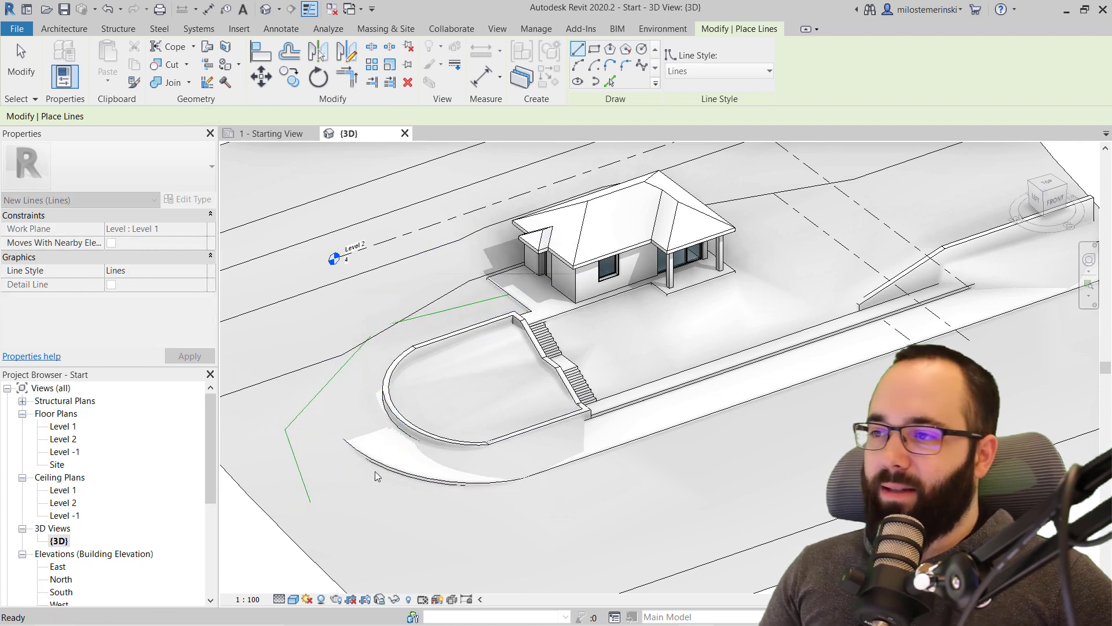
Step: Open the topography surface in the Topography Tools and start Add Line
{"action": "mouse_move", "coordinate": [379, 484]}
{"action": "middle_mouse_down"}
{"action": "mouse_move", "coordinate": [502, 427]}
{"action": "mouse_move", "coordinate": [428, 408]}
{"action": "middle_mouse_up"}
{"action": "left_click", "coordinate": [461, 398]}
{"action": "left_click", "coordinate": [610, 67]}
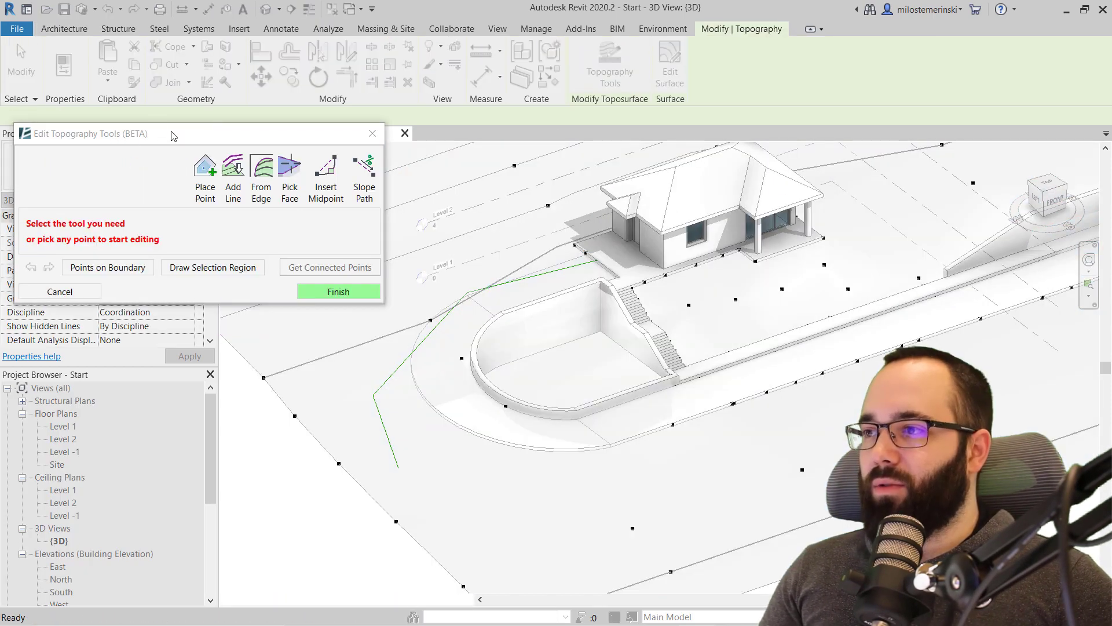
{"action": "left_click_drag", "start_coordinate": [172, 134], "coordinate": [207, 77]}
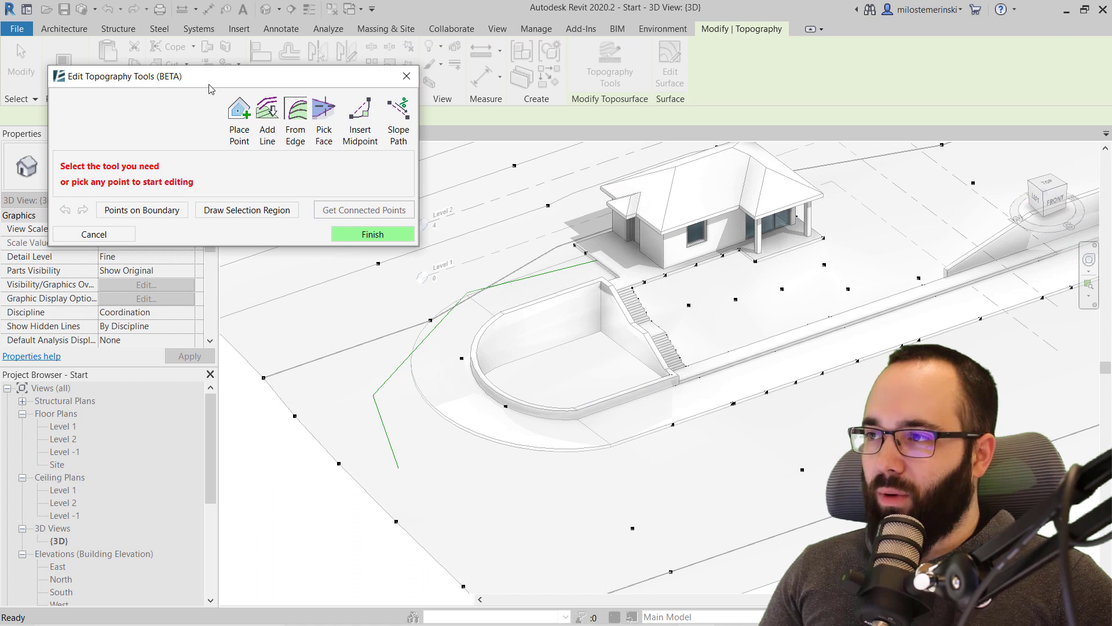
{"action": "left_click", "coordinate": [266, 139]}
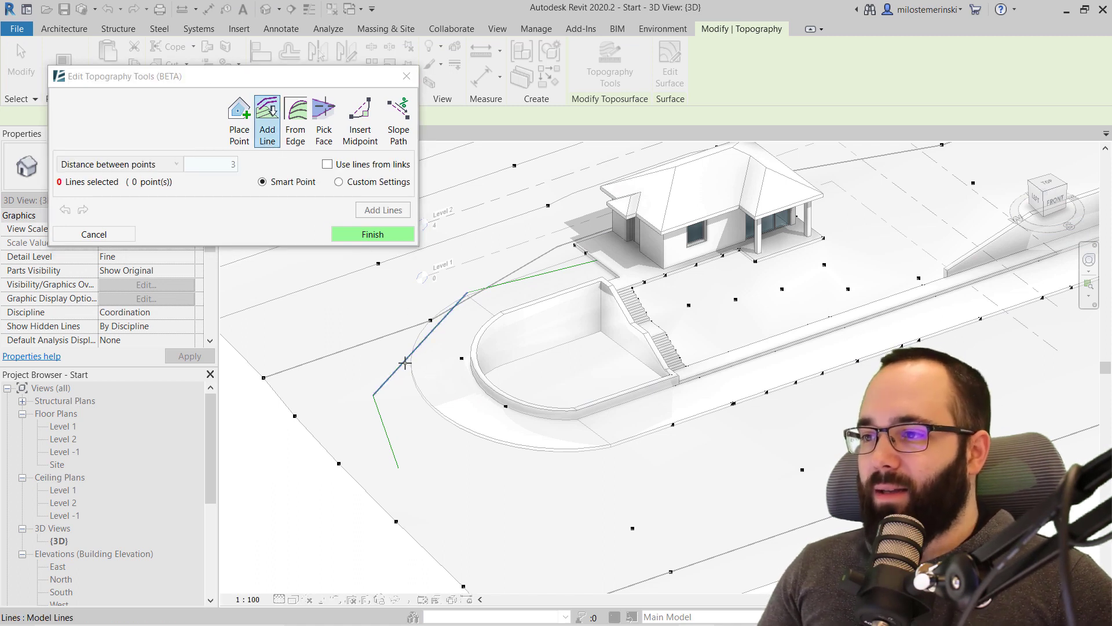
Step: Try selecting and deselecting the model lines with Smart Point, and finish with all three lines selected
{"action": "left_click", "coordinate": [487, 290]}
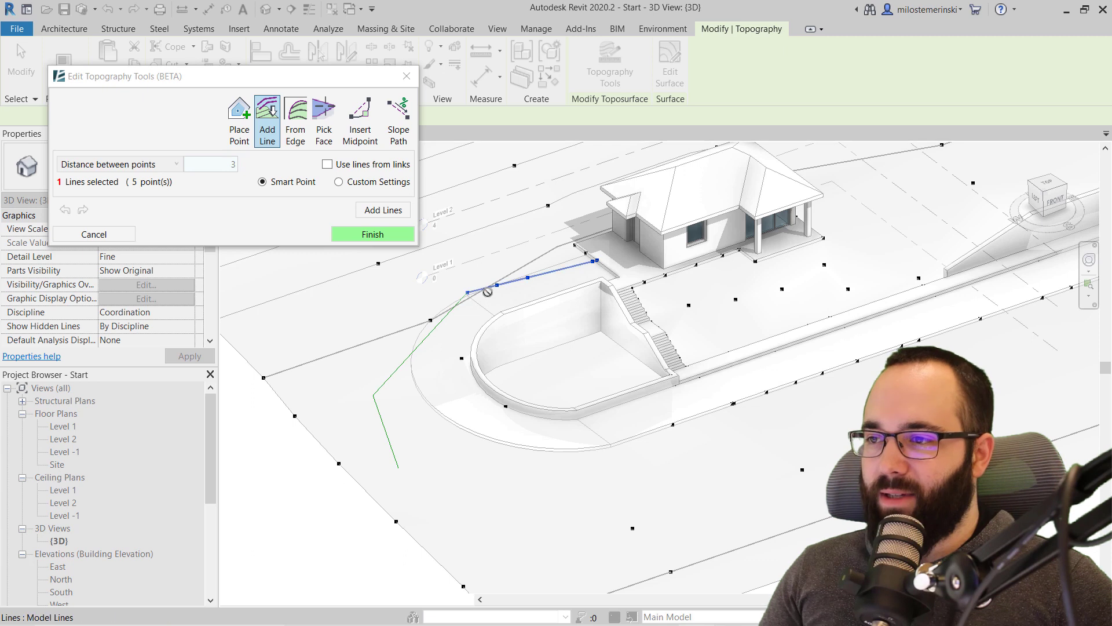
{"action": "left_click", "coordinate": [439, 332]}
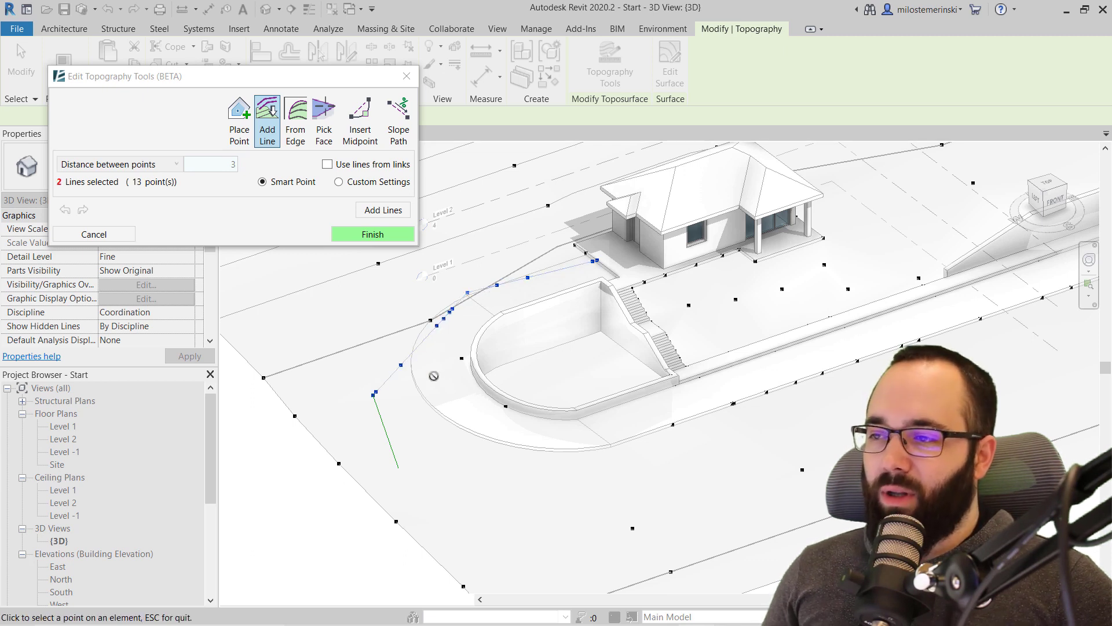
{"action": "left_click", "coordinate": [419, 346]}
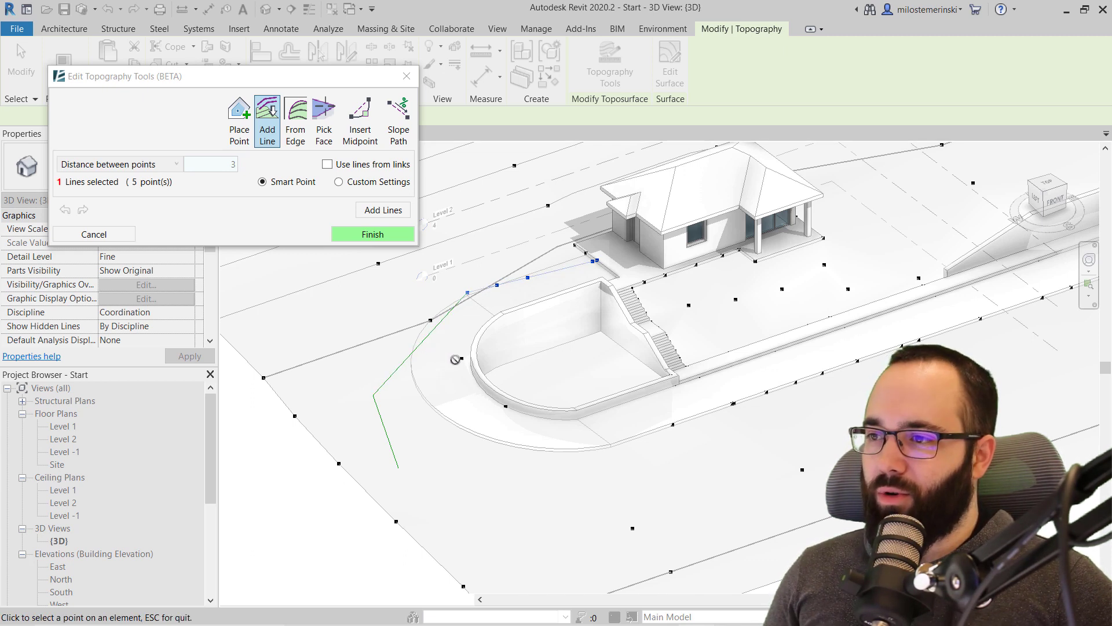
{"action": "left_click", "coordinate": [529, 277]}
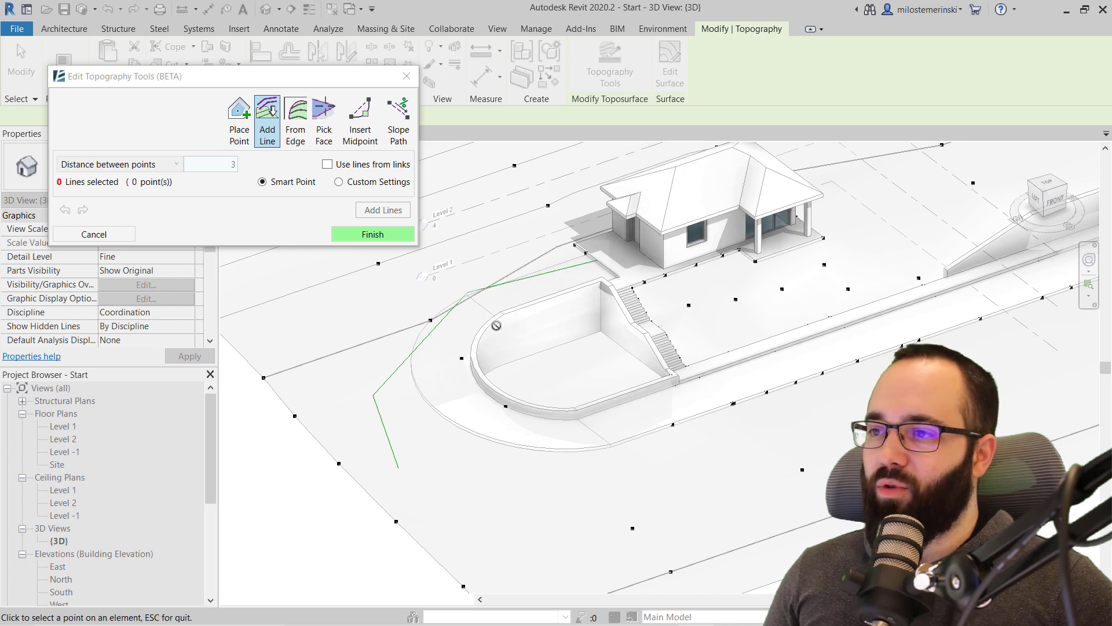
{"action": "left_click", "coordinate": [442, 319]}
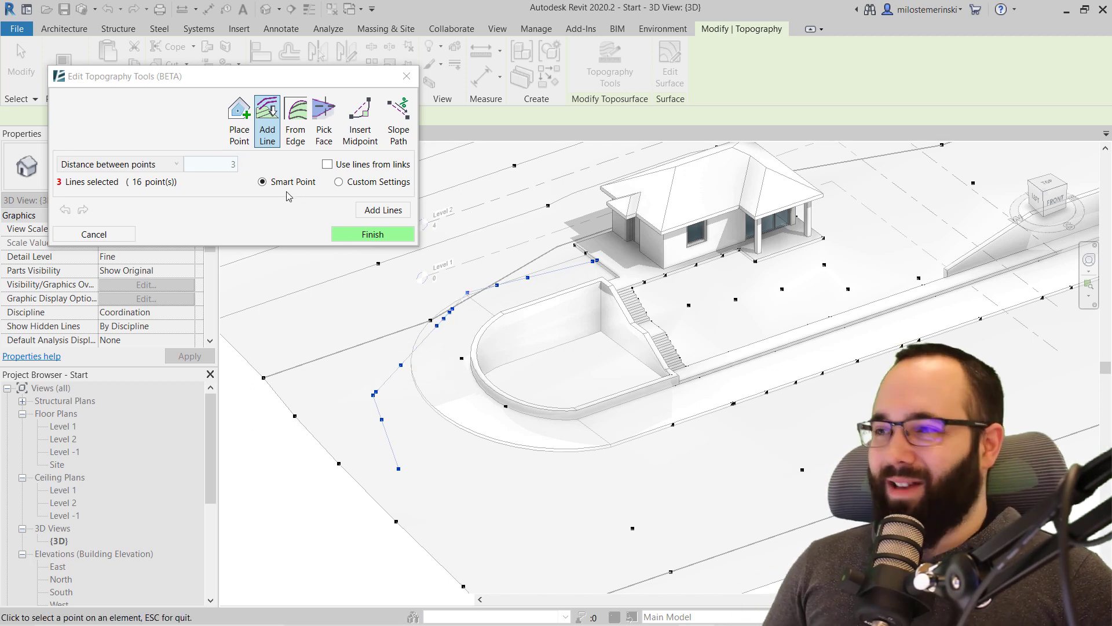
Step: Switch the line points to Custom Settings and choose Divide line into segments
{"action": "left_click", "coordinate": [339, 183]}
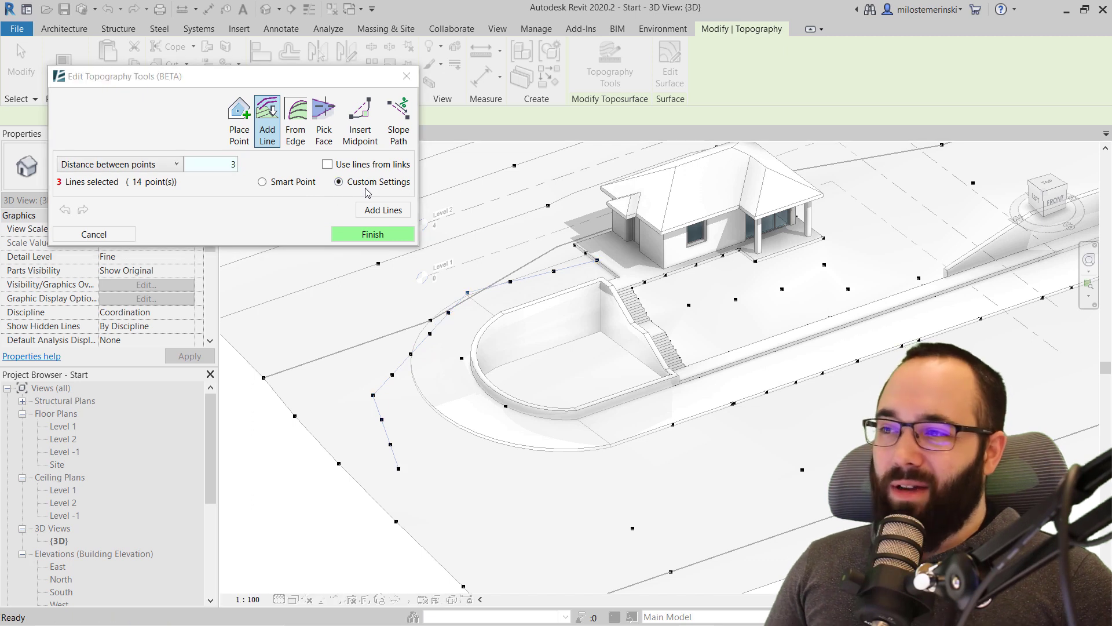
{"action": "left_click", "coordinate": [129, 166]}
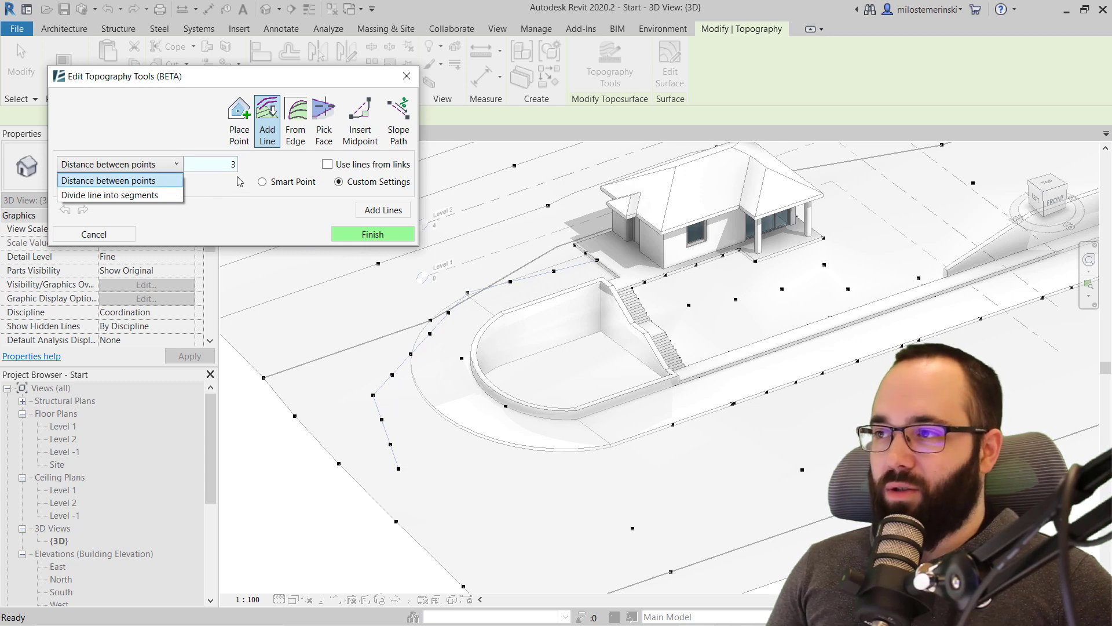
{"action": "left_click", "coordinate": [132, 195]}
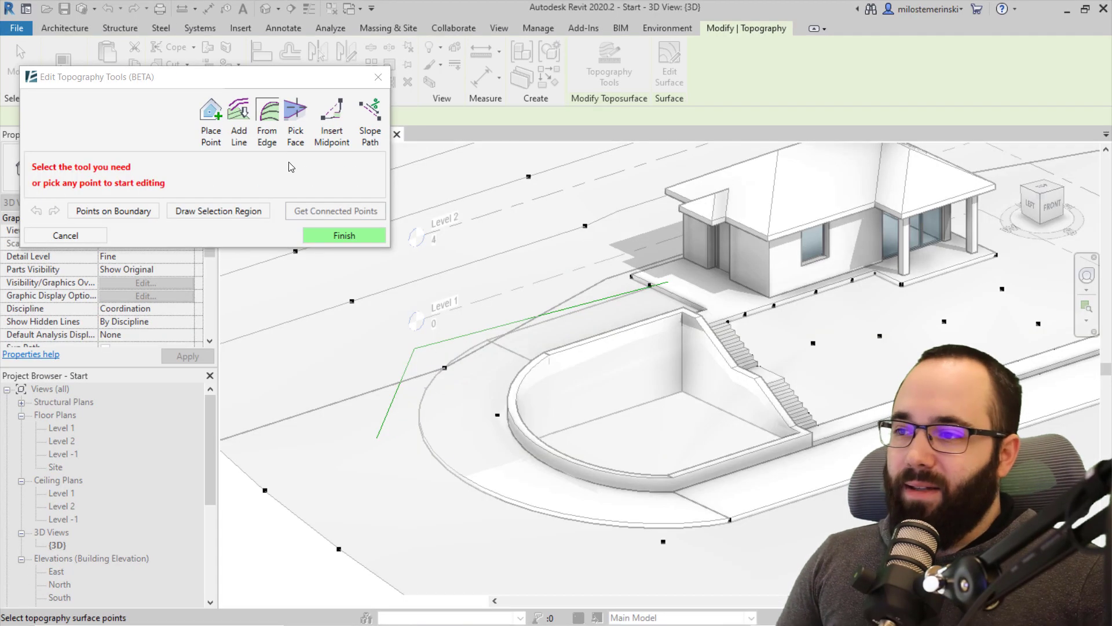
Step: Start From Edge with Whole Edge and pick the road floor's outer edge
{"action": "left_click", "coordinate": [266, 144]}
{"action": "middle_click_drag", "start_coordinate": [604, 289], "coordinate": [373, 293]}
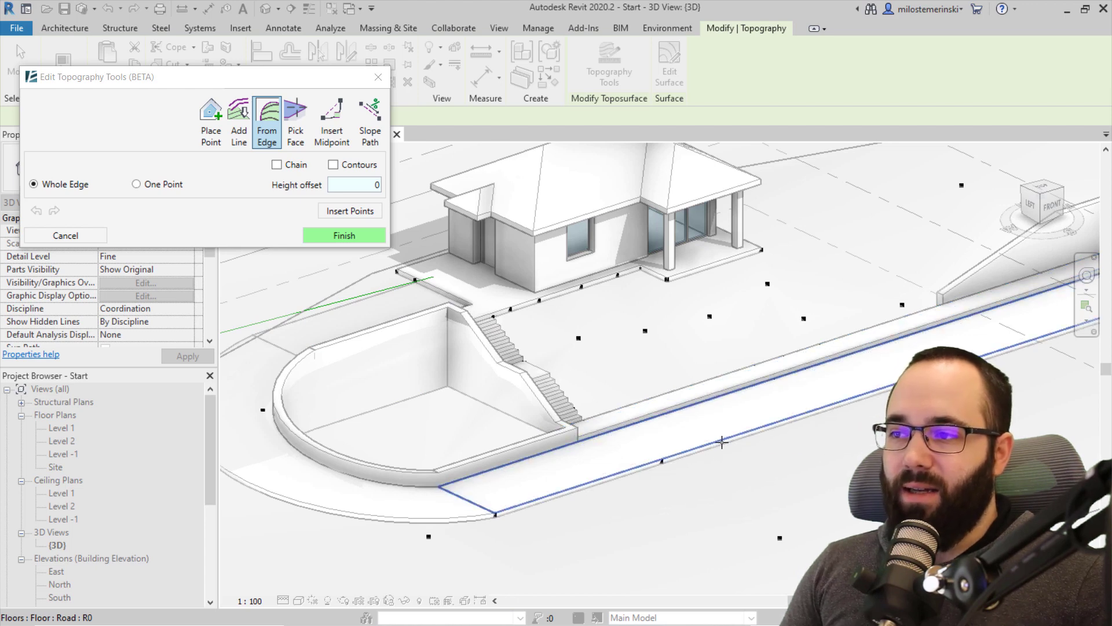
{"action": "left_click", "coordinate": [612, 476]}
{"action": "middle_click_drag", "start_coordinate": [623, 507], "coordinate": [416, 455]}
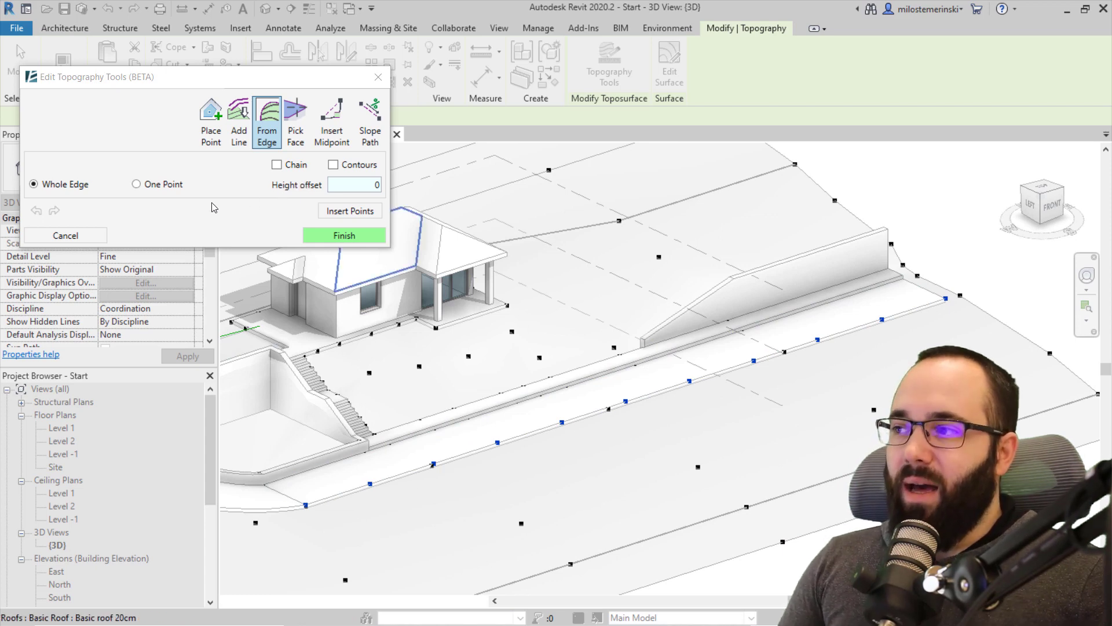
Step: Switch From Edge to One Point and add two individual points along the road's outer edge below the stairs
{"action": "left_click", "coordinate": [165, 186]}
{"action": "left_click", "coordinate": [468, 455]}
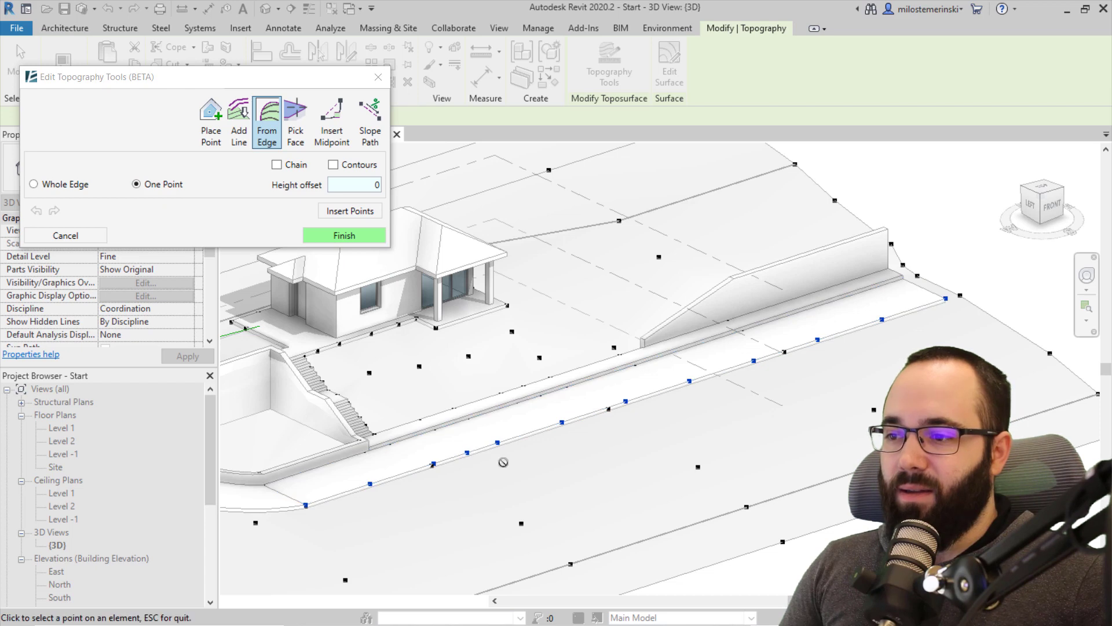
{"action": "left_click", "coordinate": [525, 437]}
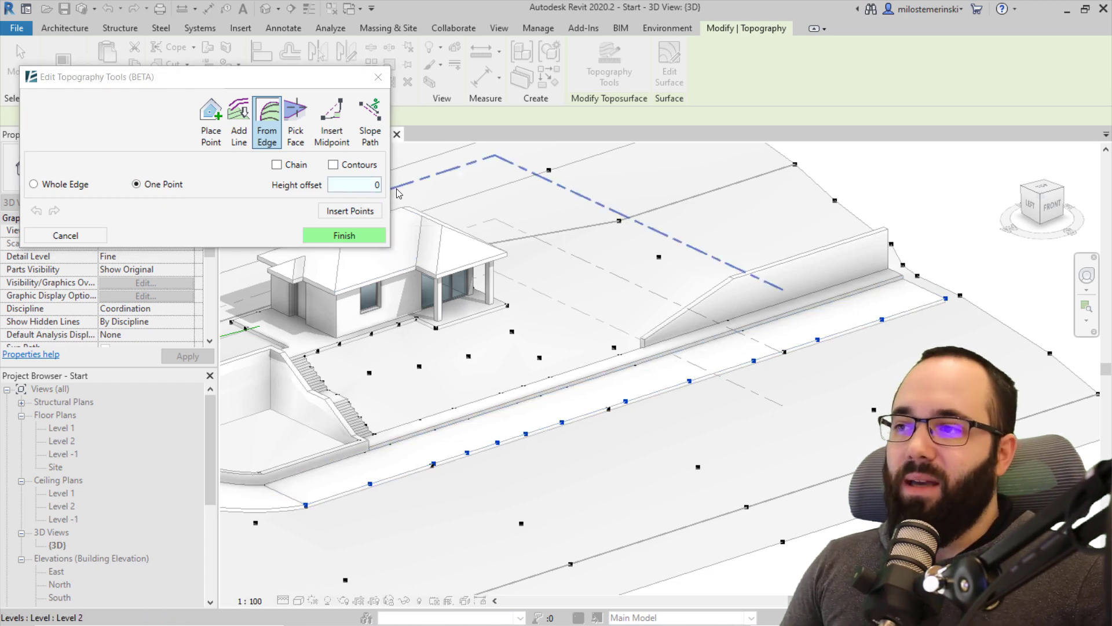
Step: Set the height offset of the picked edge points to -.1 and inspect them closely along the road's outer edge
{"action": "double_click", "coordinate": [375, 185]}
{"action": "type", "text": "-"}
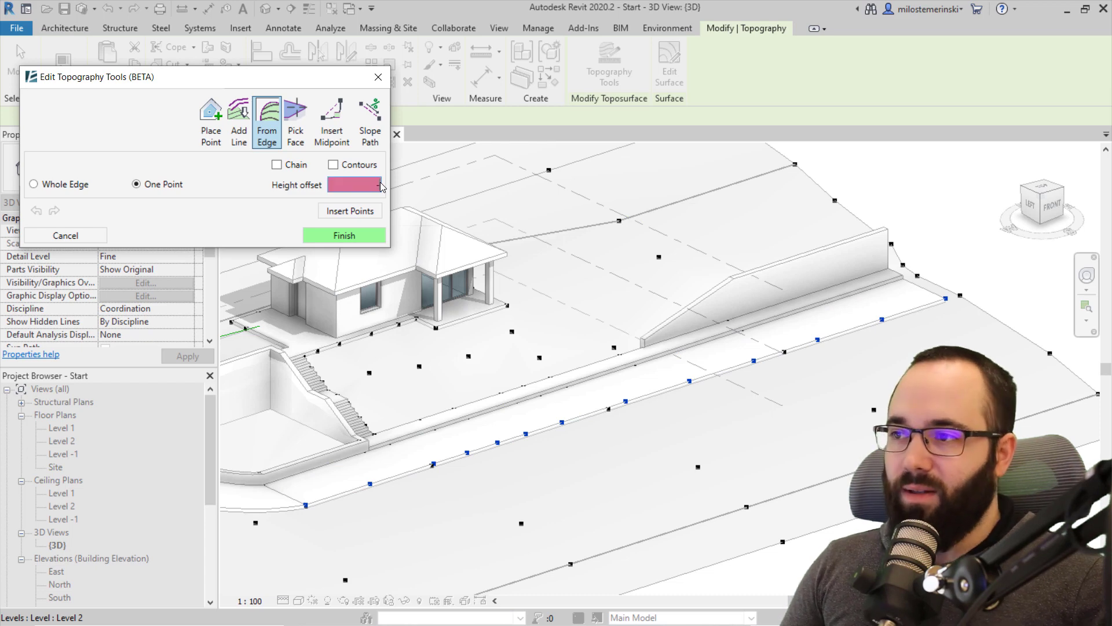
{"action": "type", "text": ".1"}
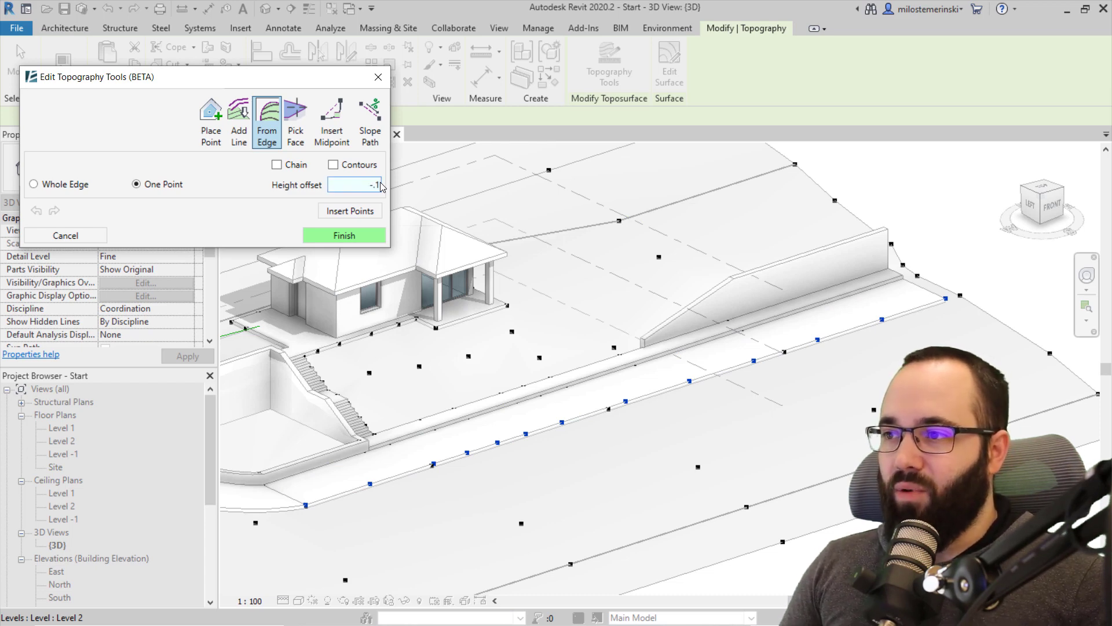
{"action": "left_click", "coordinate": [344, 212]}
{"action": "scroll", "coordinate": [371, 487], "scroll_direction": "up", "scroll_amount": 3}
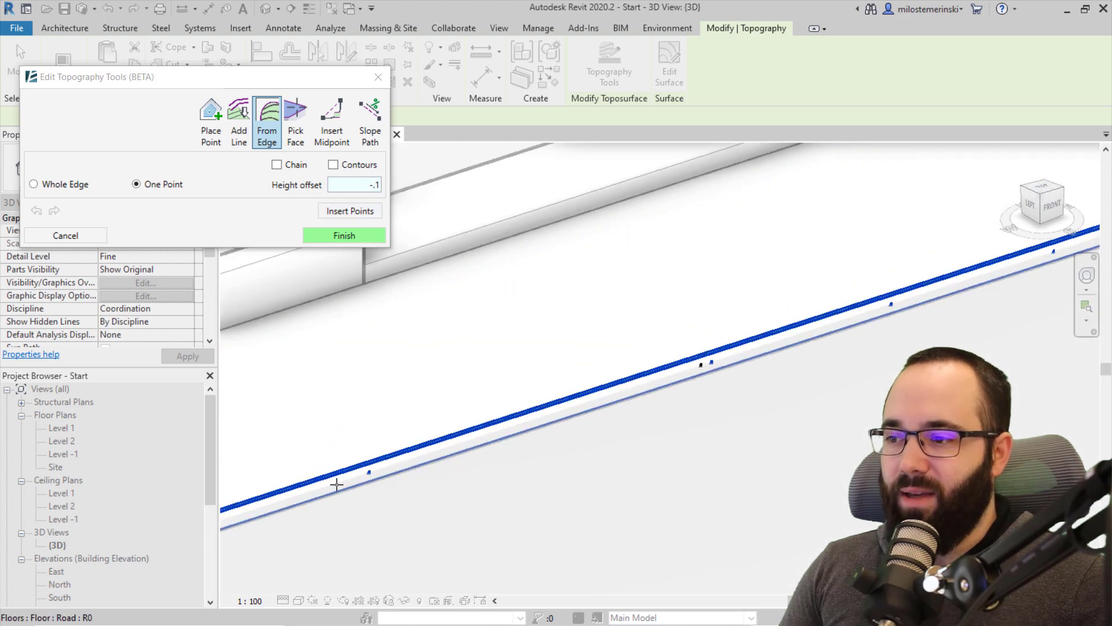
{"action": "scroll", "coordinate": [338, 481], "scroll_direction": "down", "scroll_amount": 1}
{"action": "left_click", "coordinate": [687, 369]}
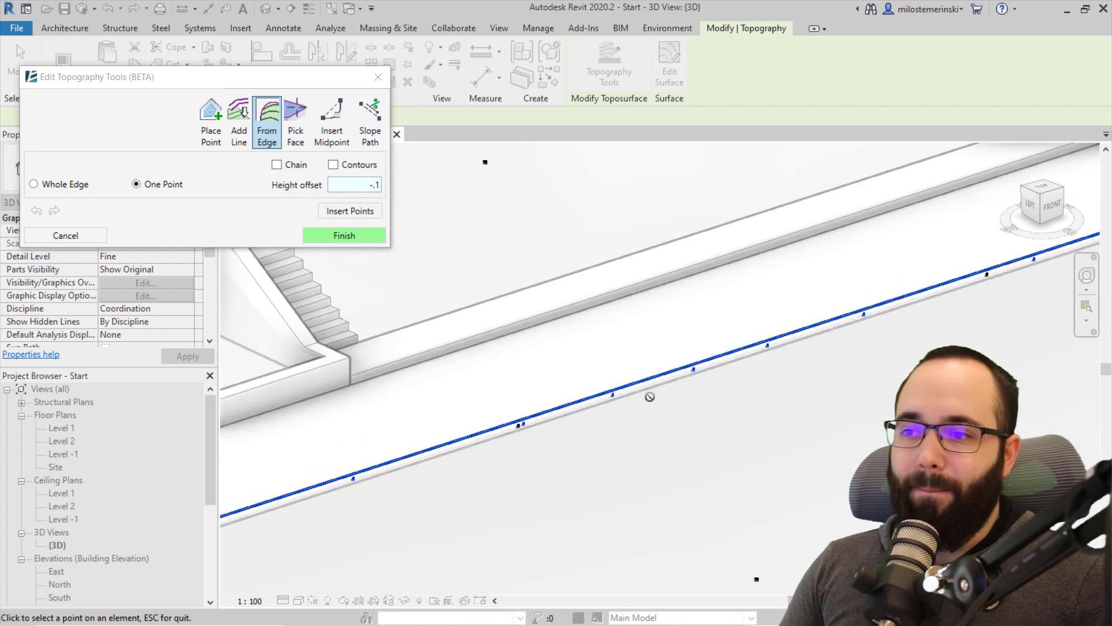
{"action": "scroll", "coordinate": [637, 412], "scroll_direction": "down", "scroll_amount": 3}
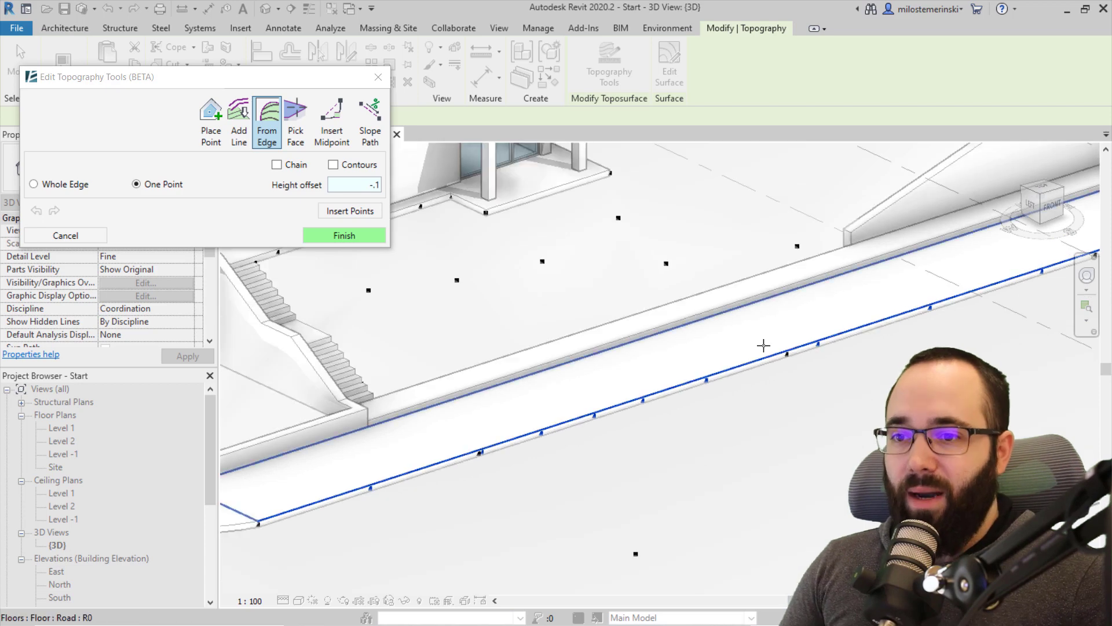
{"action": "left_click", "coordinate": [757, 347]}
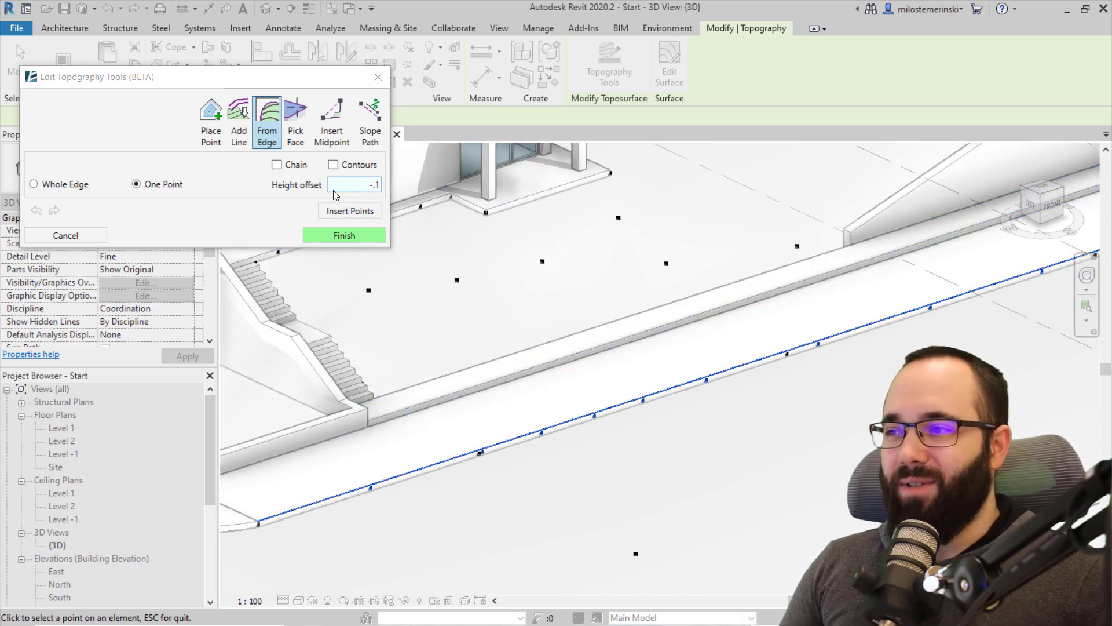
{"action": "scroll", "coordinate": [646, 367], "scroll_direction": "down", "scroll_amount": 2}
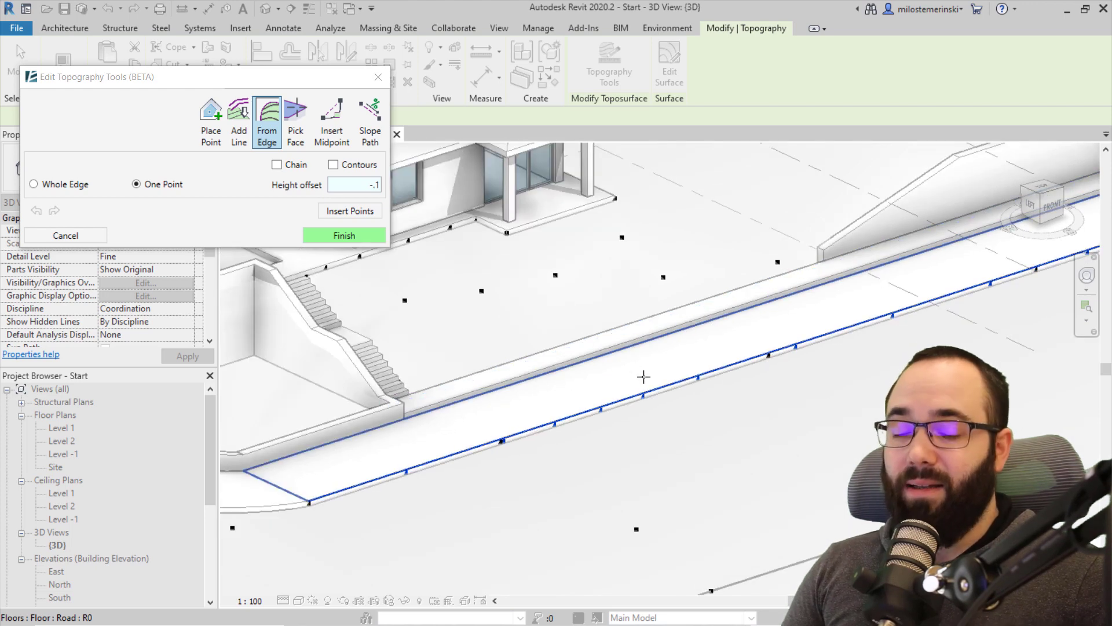
Step: Insert the picked points along the outer edge of the road into the toposurface
{"action": "left_click", "coordinate": [352, 211]}
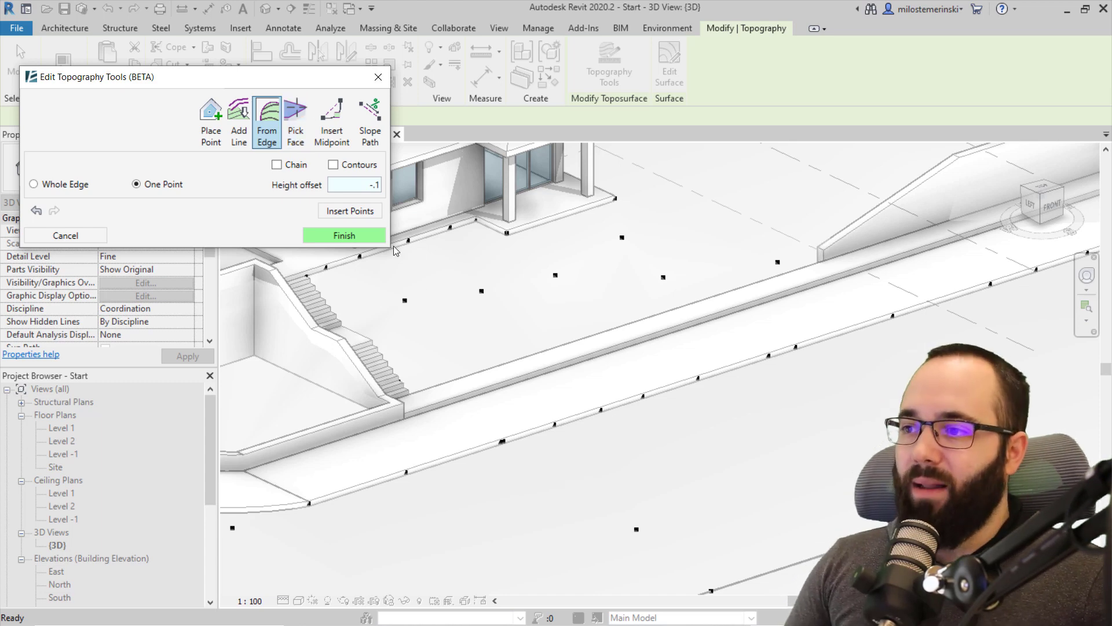
Step: Examine the terrain along the edge of the stairs up close, around the landing and the exterior wall
{"action": "scroll", "coordinate": [503, 367], "scroll_direction": "down", "scroll_amount": 3}
{"action": "middle_click_drag", "start_coordinate": [505, 368], "coordinate": [455, 421]}
{"action": "middle_click_drag", "start_coordinate": [621, 325], "coordinate": [599, 394], "text": "shift"}
{"action": "scroll", "coordinate": [689, 342], "scroll_direction": "up", "scroll_amount": 1}
{"action": "scroll", "coordinate": [555, 356], "scroll_direction": "up", "scroll_amount": 2}
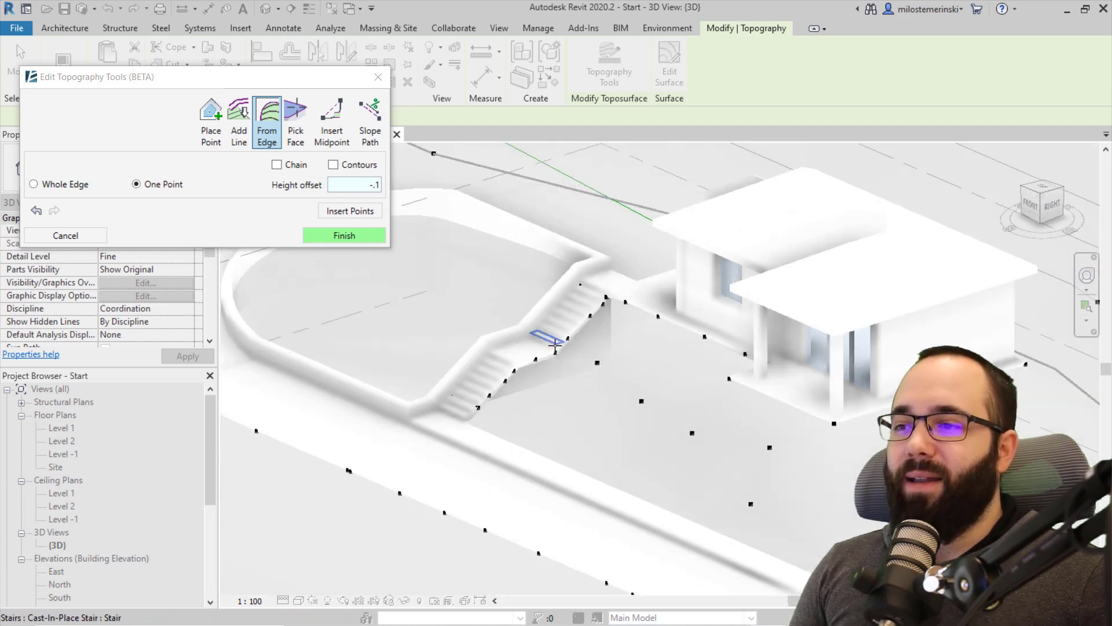
{"action": "scroll", "coordinate": [555, 345], "scroll_direction": "up", "scroll_amount": 4}
{"action": "scroll", "coordinate": [586, 348], "scroll_direction": "down", "scroll_amount": 1}
{"action": "middle_click_drag", "start_coordinate": [651, 330], "coordinate": [631, 345]}
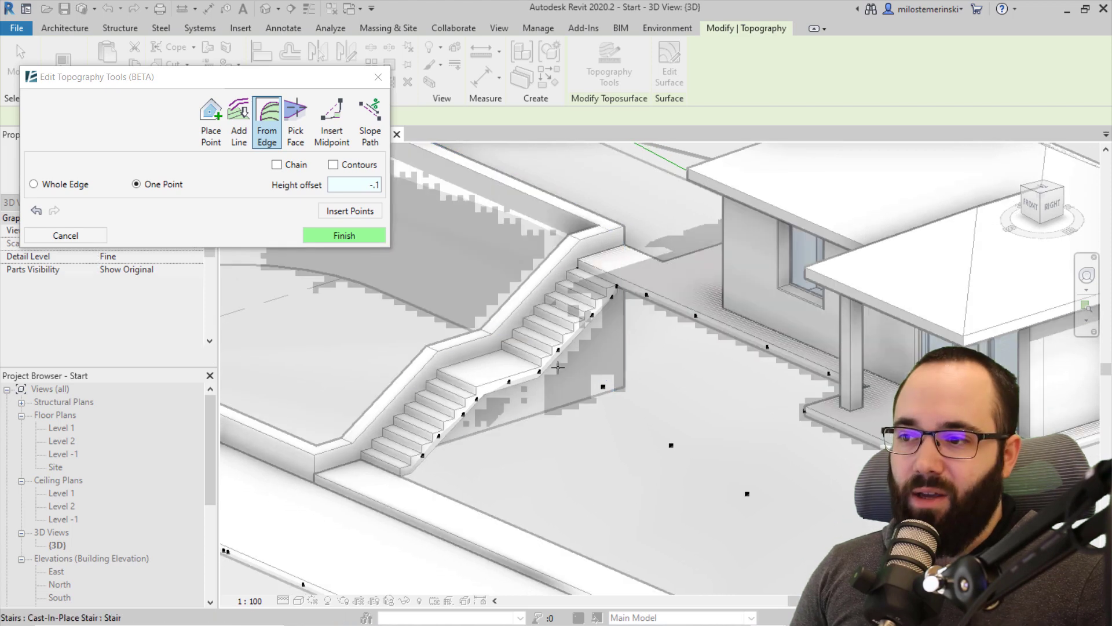
{"action": "scroll", "coordinate": [600, 344], "scroll_direction": "up", "scroll_amount": 5}
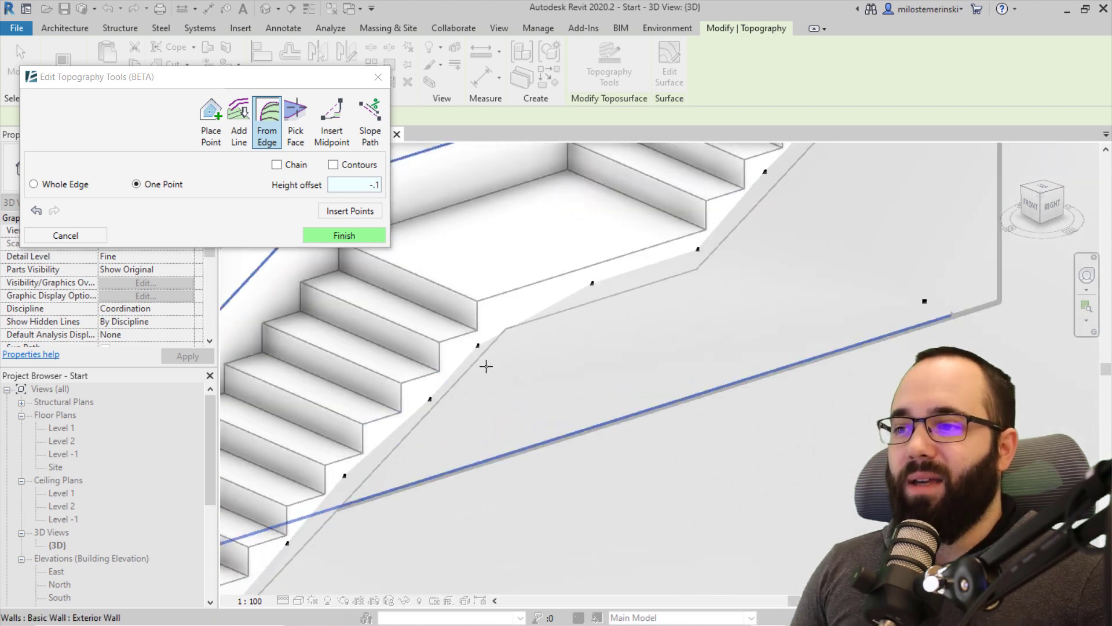
Step: Start Pick Face with Whole Face at the lowest accuracy and pick the underside of the curved road floor
{"action": "scroll", "coordinate": [606, 362], "scroll_direction": "down", "scroll_amount": 6}
{"action": "middle_click_drag", "start_coordinate": [597, 401], "coordinate": [738, 419], "text": "shift"}
{"action": "middle_click_drag", "start_coordinate": [568, 503], "coordinate": [629, 380]}
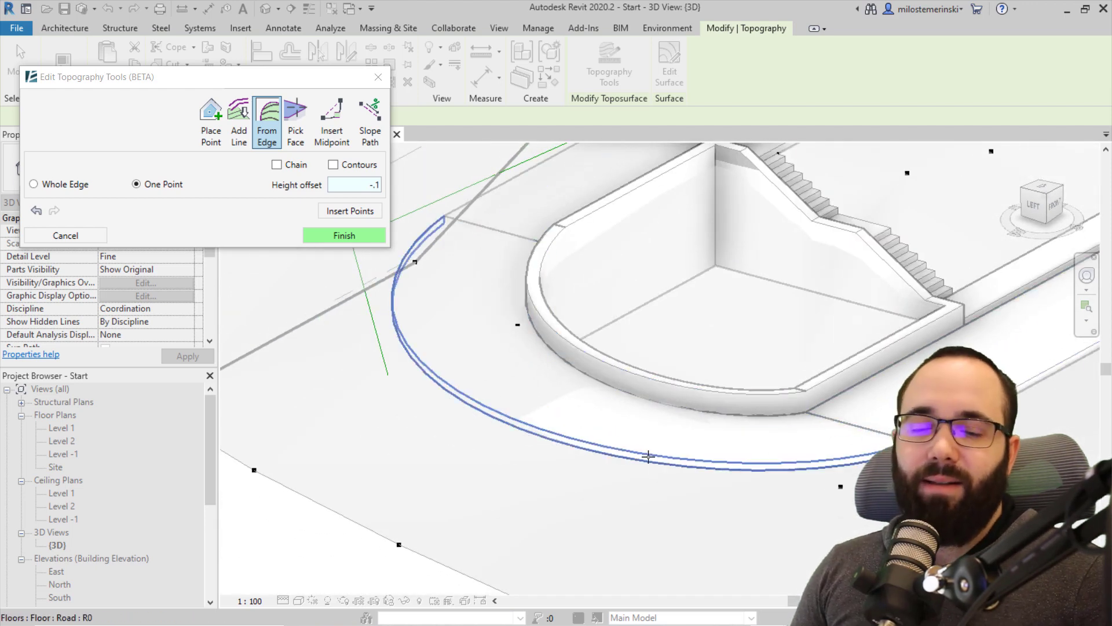
{"action": "left_click", "coordinate": [288, 141]}
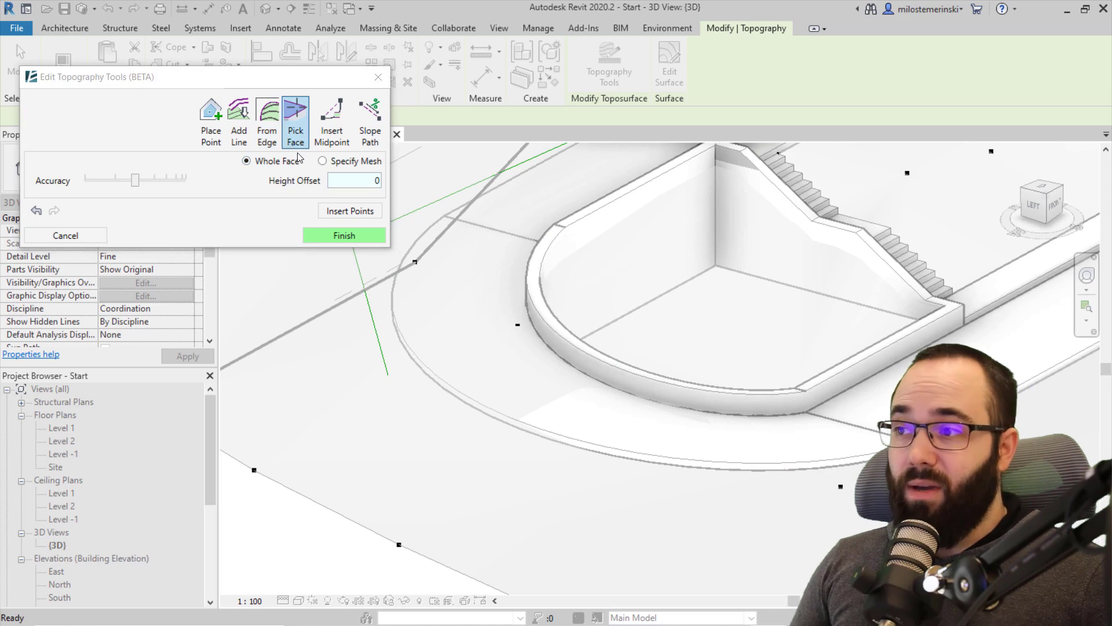
{"action": "left_click_drag", "start_coordinate": [143, 184], "coordinate": [102, 183]}
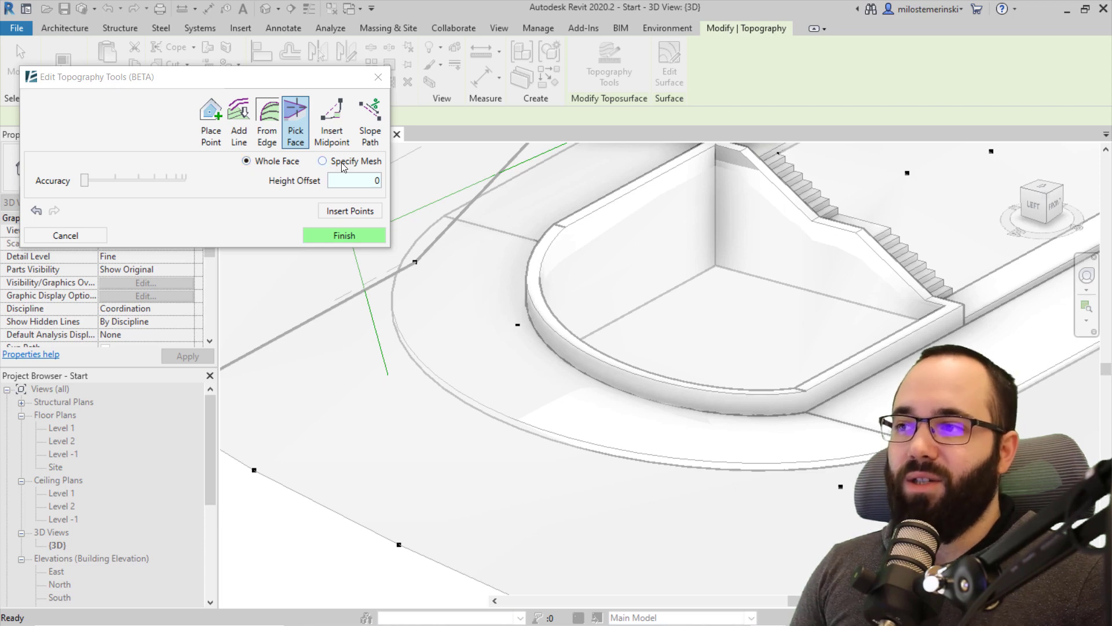
{"action": "middle_click_drag", "start_coordinate": [485, 329], "coordinate": [579, 371], "text": "shift"}
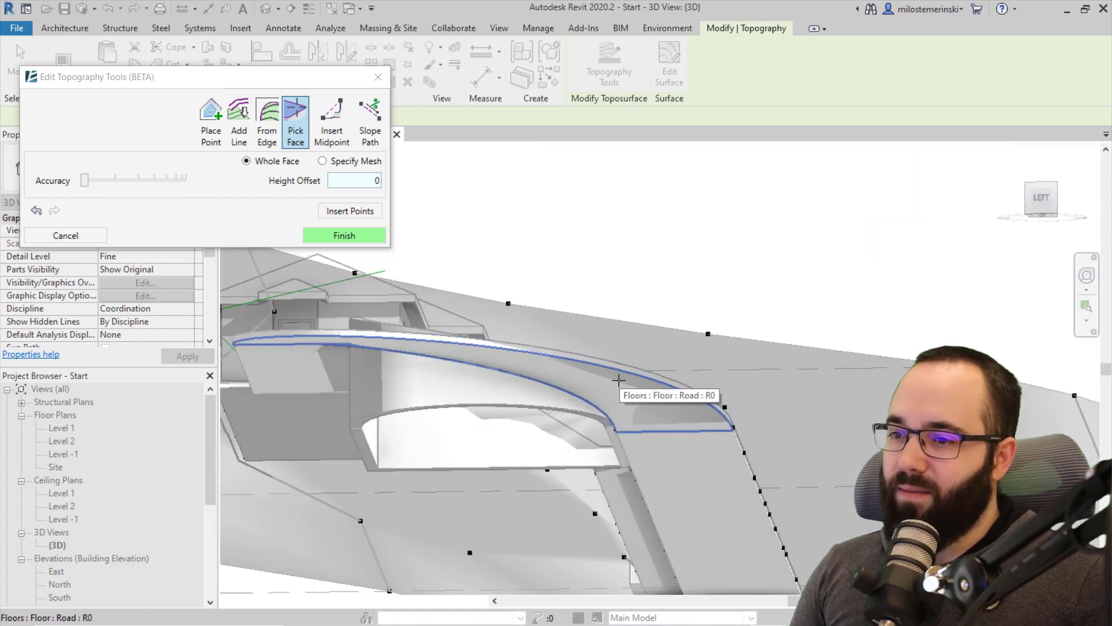
{"action": "middle_click_drag", "start_coordinate": [527, 432], "coordinate": [770, 260], "text": "shift"}
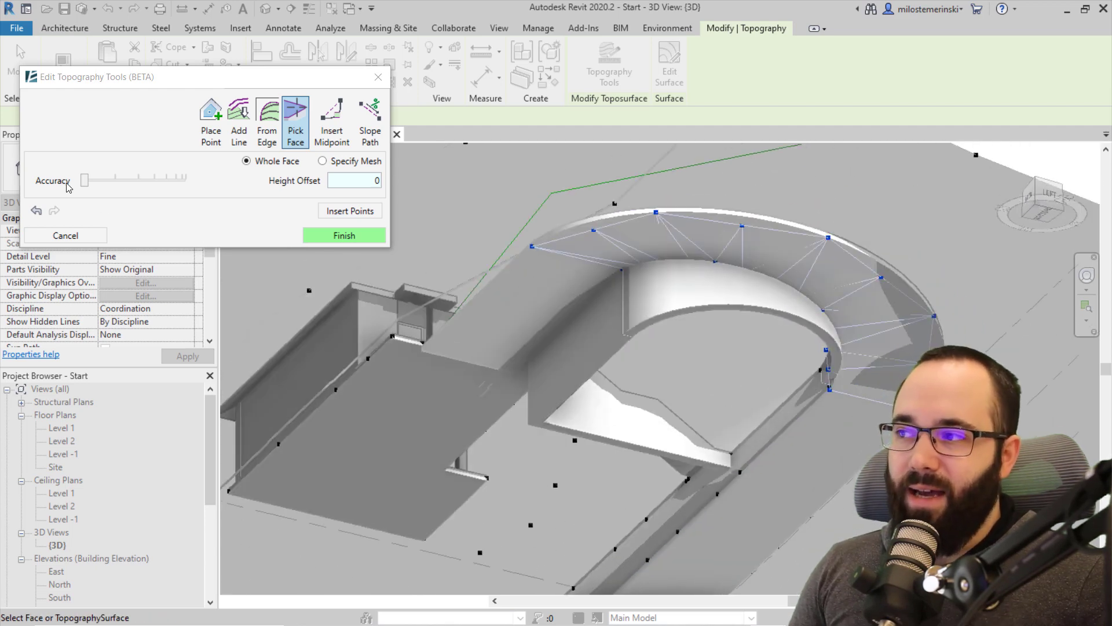
Step: Try a higher Pick Face accuracy on the curved road's underside, then return to the lowest accuracy
{"action": "left_click_drag", "start_coordinate": [85, 183], "coordinate": [124, 183]}
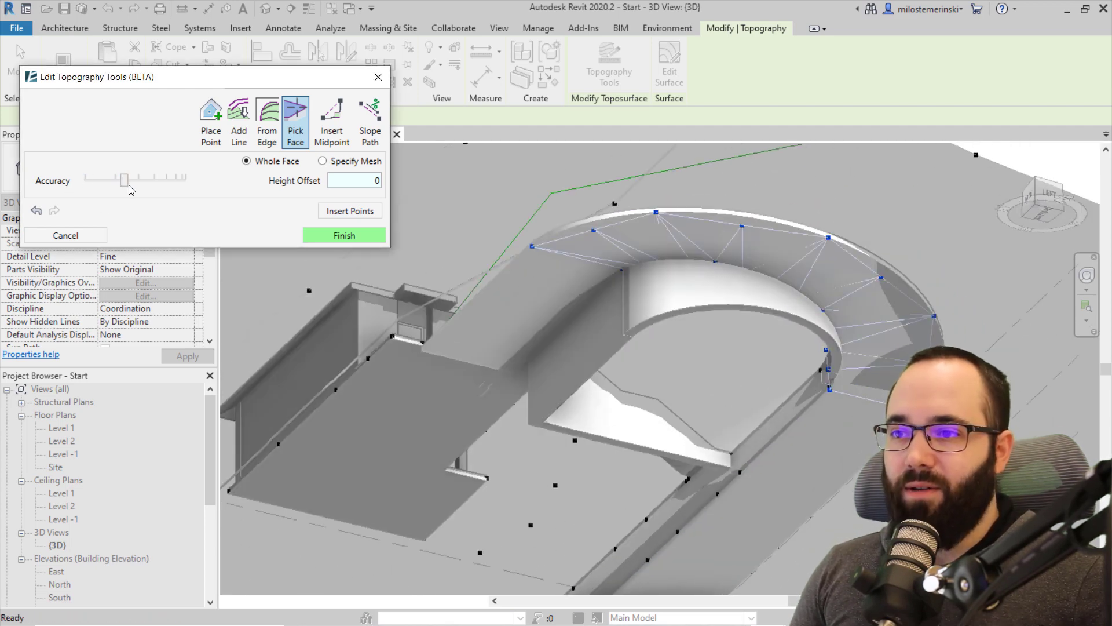
{"action": "left_click", "coordinate": [839, 256]}
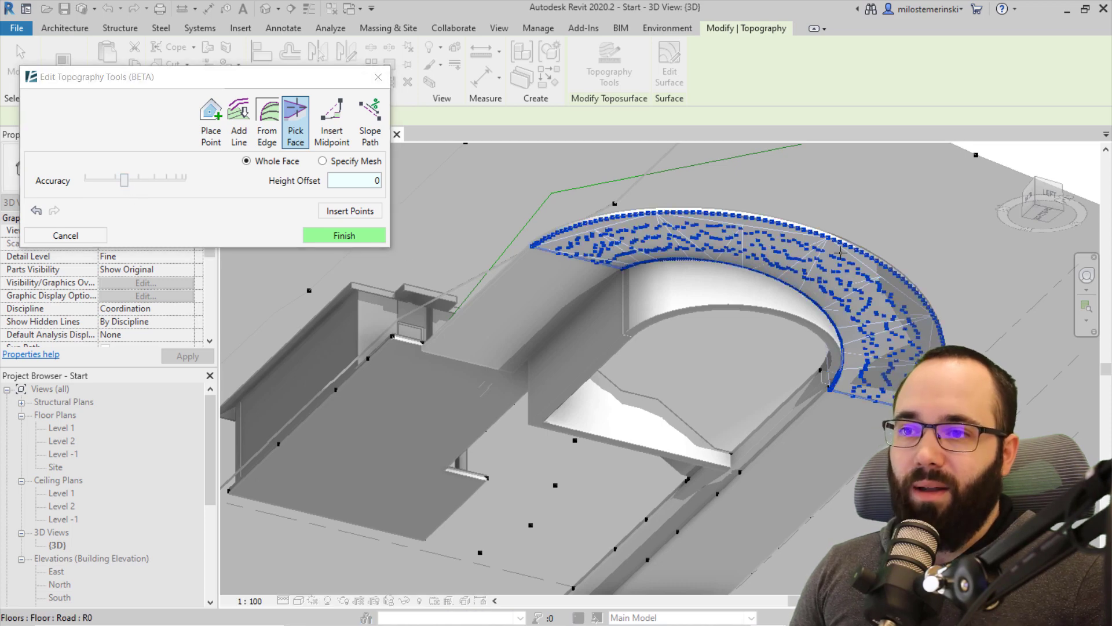
{"action": "left_click_drag", "start_coordinate": [126, 180], "coordinate": [55, 187]}
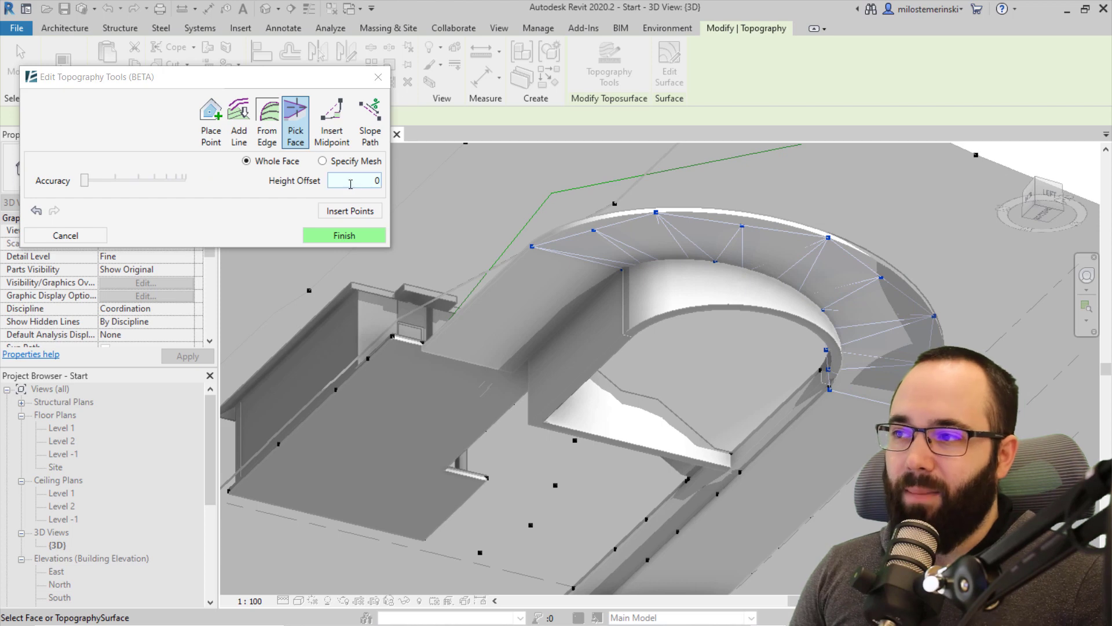
Step: Set the Pick Face height offset to .05 and insert the points of the curved road's face into the toposurface
{"action": "left_click", "coordinate": [374, 181]}
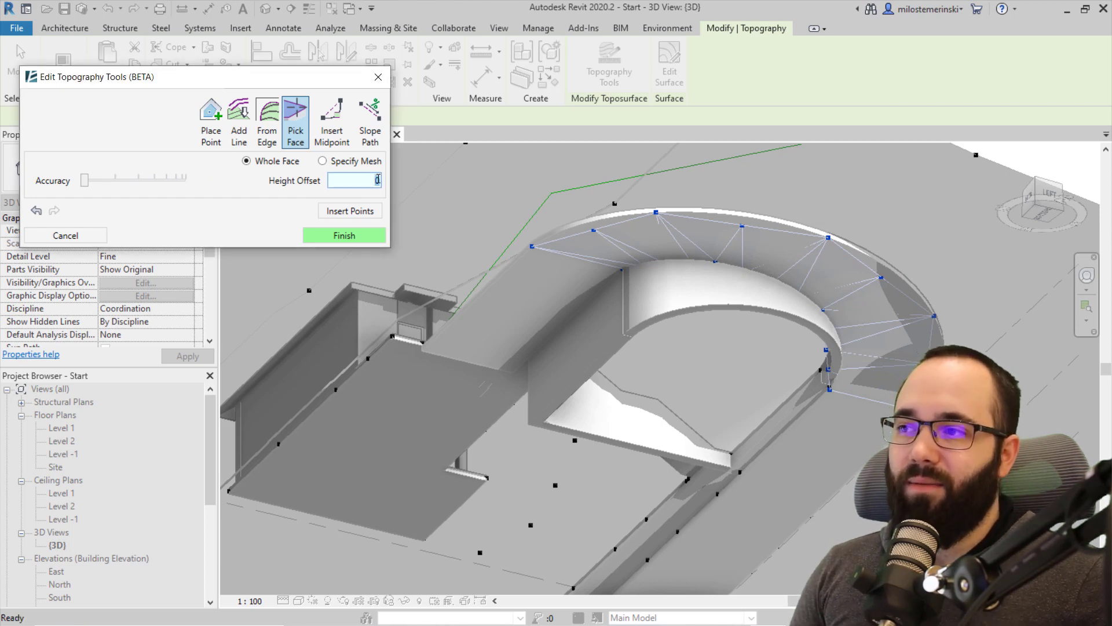
{"action": "type", "text": ".0"}
{"action": "left_click", "coordinate": [367, 212]}
{"action": "middle_click_drag", "start_coordinate": [819, 256], "coordinate": [466, 497], "text": "shift"}
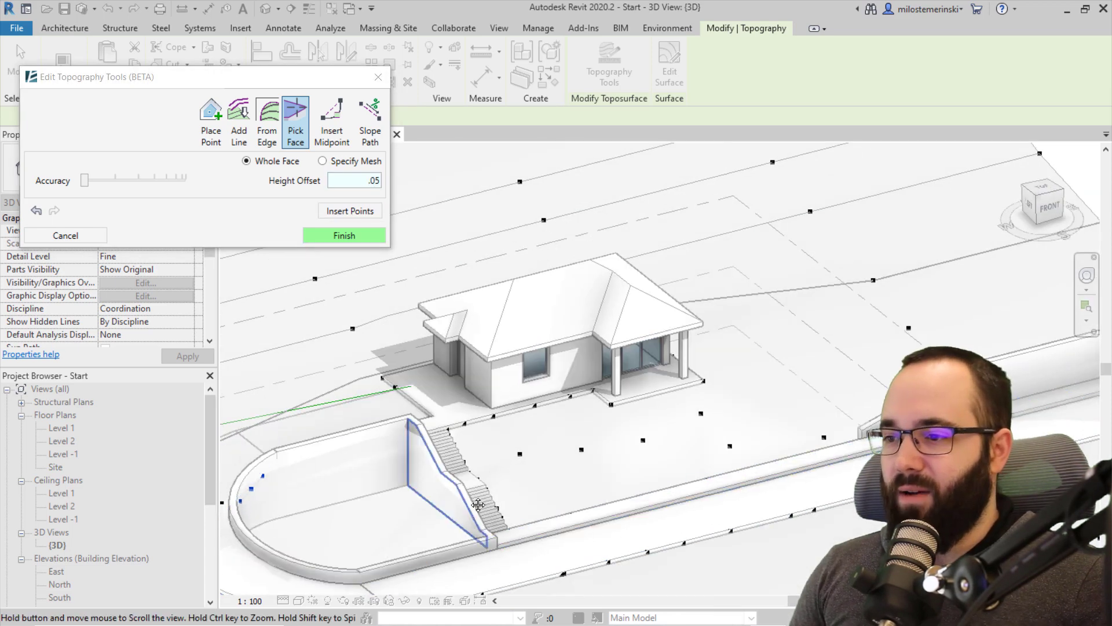
{"action": "middle_click_drag", "start_coordinate": [286, 550], "coordinate": [648, 430]}
{"action": "scroll", "coordinate": [648, 429], "scroll_direction": "up", "scroll_amount": 2}
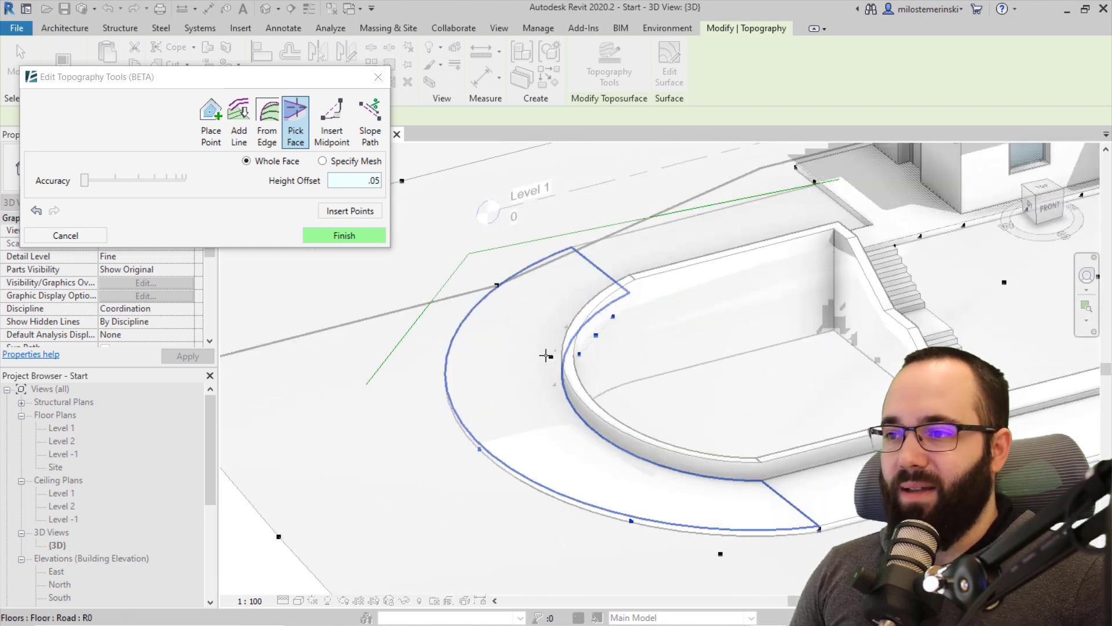
{"action": "left_click", "coordinate": [456, 378]}
{"action": "left_click", "coordinate": [359, 212]}
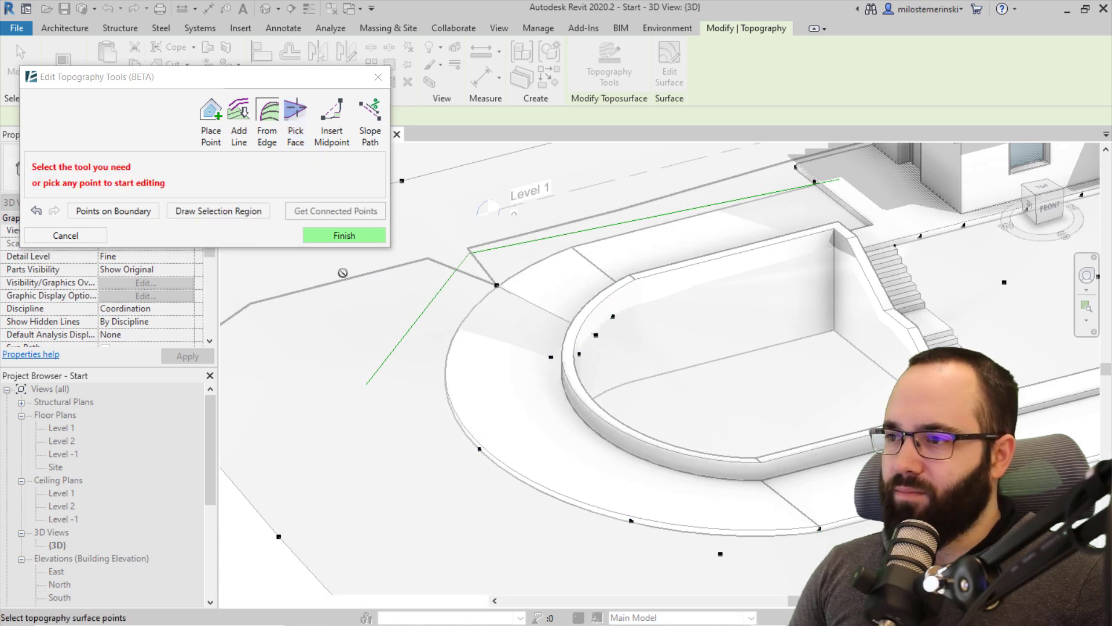
Step: Delete the stray topography point that raises the terrain over the outer edge of the curved road
{"action": "middle_click_drag", "start_coordinate": [557, 376], "coordinate": [608, 412], "text": "shift"}
{"action": "scroll", "coordinate": [489, 337], "scroll_direction": "up", "scroll_amount": 3}
{"action": "middle_click_drag", "start_coordinate": [494, 361], "coordinate": [596, 450], "text": "shift"}
{"action": "middle_click_drag", "start_coordinate": [724, 510], "coordinate": [574, 325]}
{"action": "middle_click_drag", "start_coordinate": [567, 365], "coordinate": [593, 368], "text": "shift"}
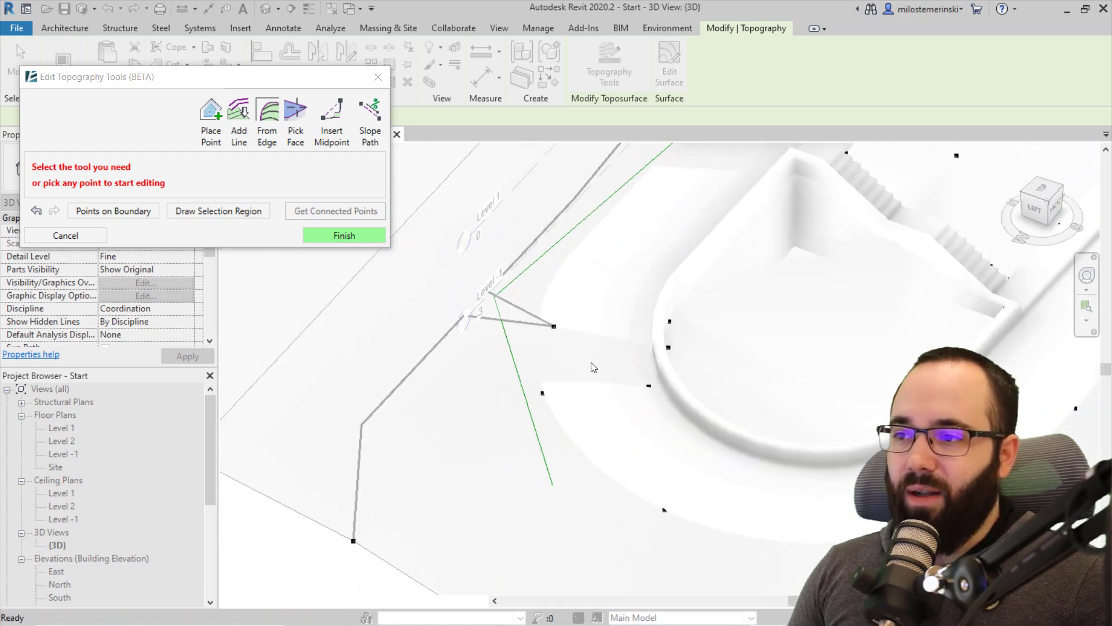
{"action": "left_click", "coordinate": [551, 325]}
{"action": "key", "text": "Delete"}
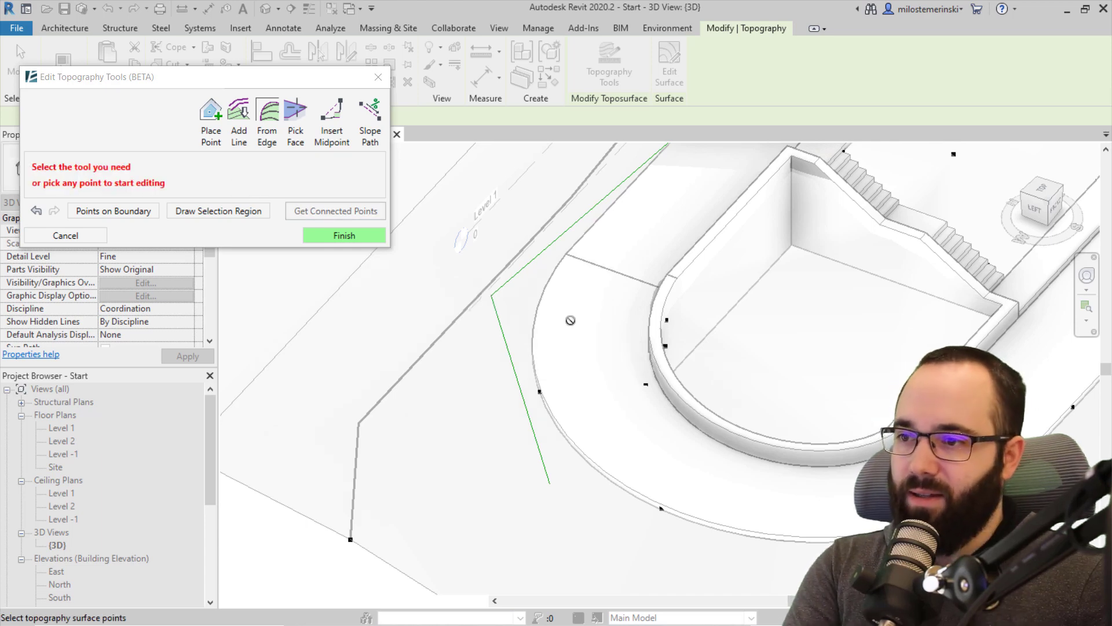
Step: Finish the topography edit and view the terrain around the house and road
{"action": "scroll", "coordinate": [571, 335], "scroll_direction": "down", "scroll_amount": 3}
{"action": "middle_click_drag", "start_coordinate": [673, 417], "coordinate": [683, 348], "text": "shift"}
{"action": "left_click", "coordinate": [345, 235]}
{"action": "middle_click_drag", "start_coordinate": [604, 361], "coordinate": [661, 408], "text": "shift"}
{"action": "scroll", "coordinate": [636, 426], "scroll_direction": "down", "scroll_amount": 4}
{"action": "middle_click_drag", "start_coordinate": [487, 316], "coordinate": [603, 436], "text": "shift"}
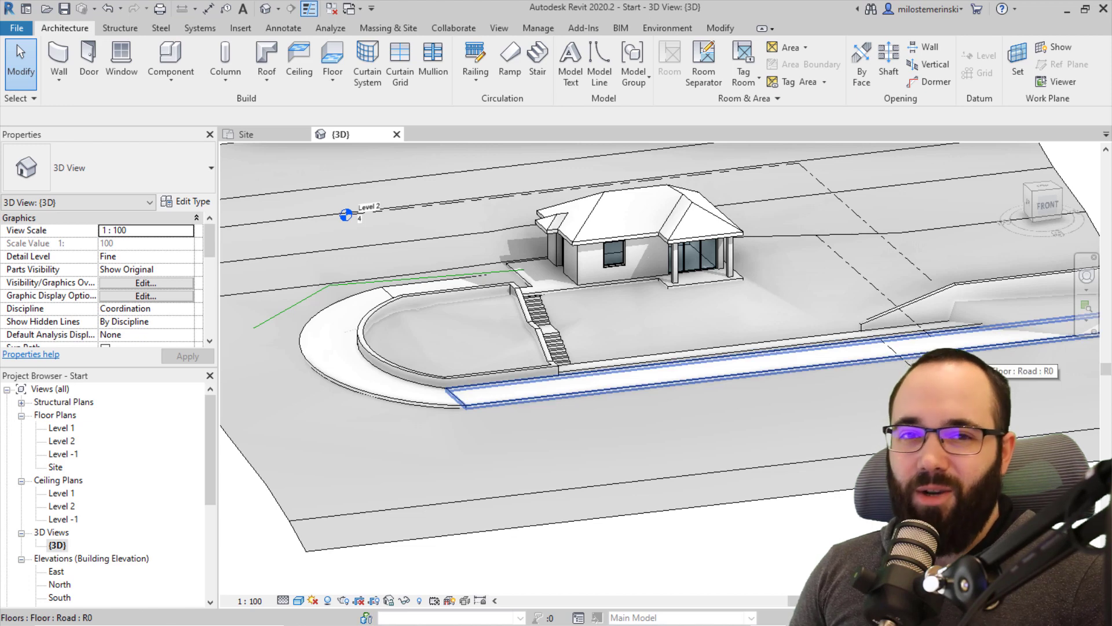
Step: Delete the connected green lines beside the curved road
{"action": "middle_click_drag", "start_coordinate": [335, 373], "coordinate": [397, 397], "text": "shift"}
{"action": "key", "text": "Tab"}
{"action": "left_click", "coordinate": [338, 378]}
{"action": "key", "text": "Delete"}
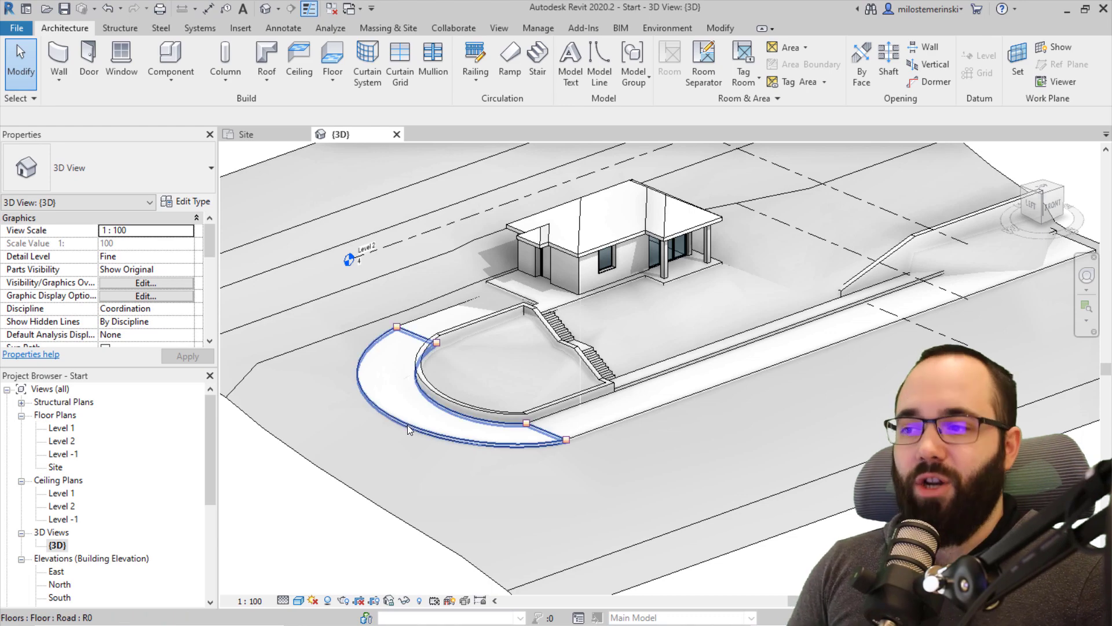
{"action": "left_click", "coordinate": [503, 459]}
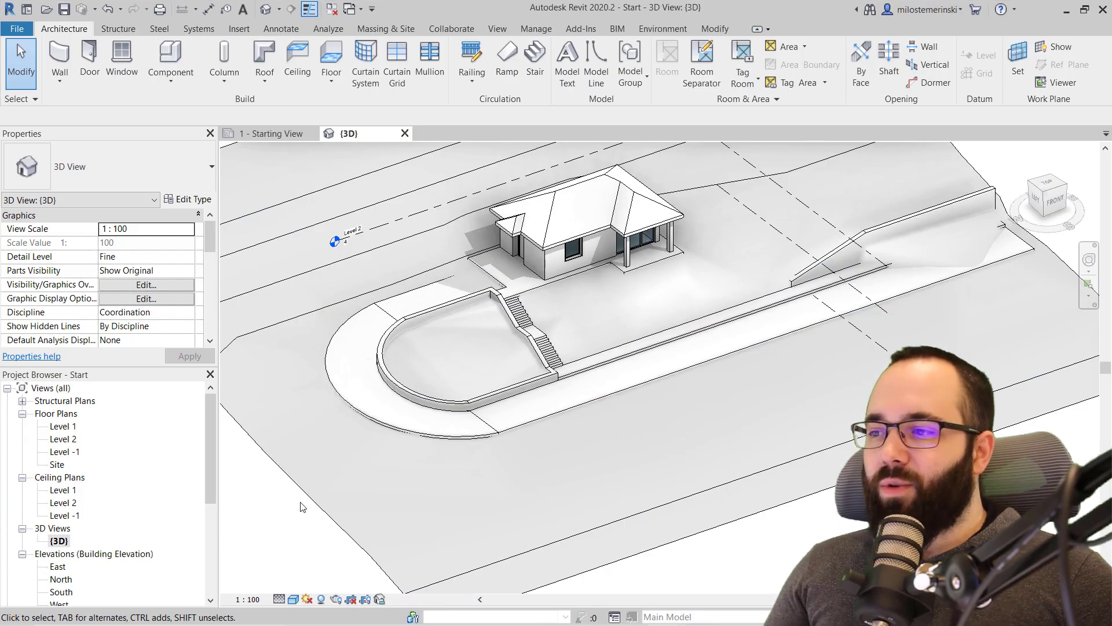
Step: Open the toposurface in Topography Tools and draw a Slope Path from the road's outer edge across the front of the site
{"action": "left_click", "coordinate": [302, 441]}
{"action": "left_click", "coordinate": [610, 63]}
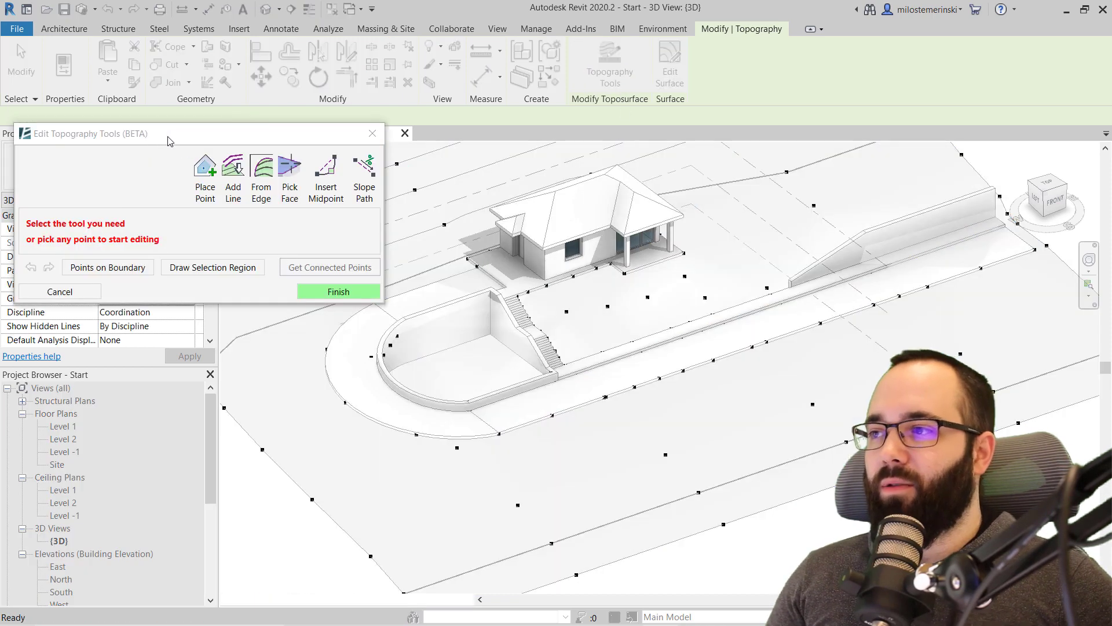
{"action": "left_click_drag", "start_coordinate": [168, 141], "coordinate": [229, 79]}
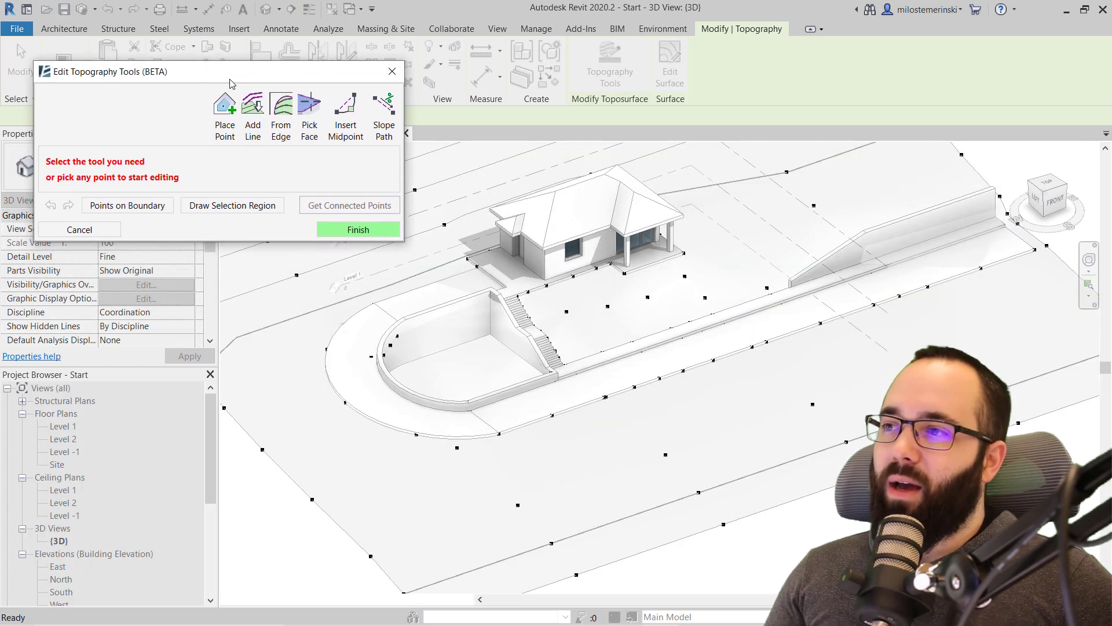
{"action": "left_click", "coordinate": [383, 141]}
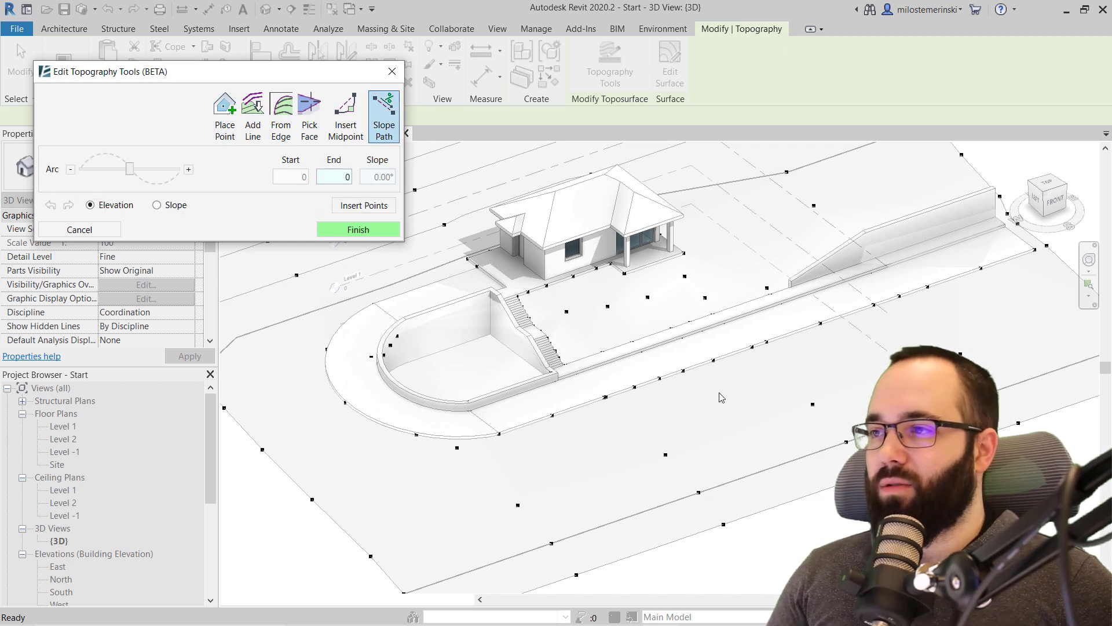
{"action": "left_click", "coordinate": [682, 372]}
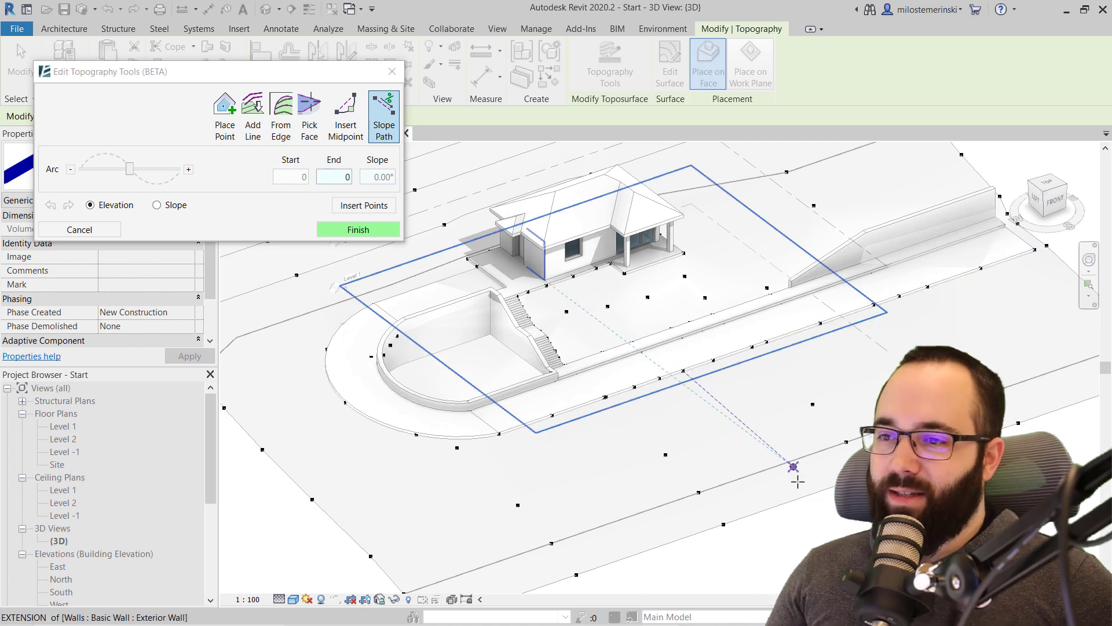
{"action": "left_click", "coordinate": [794, 479]}
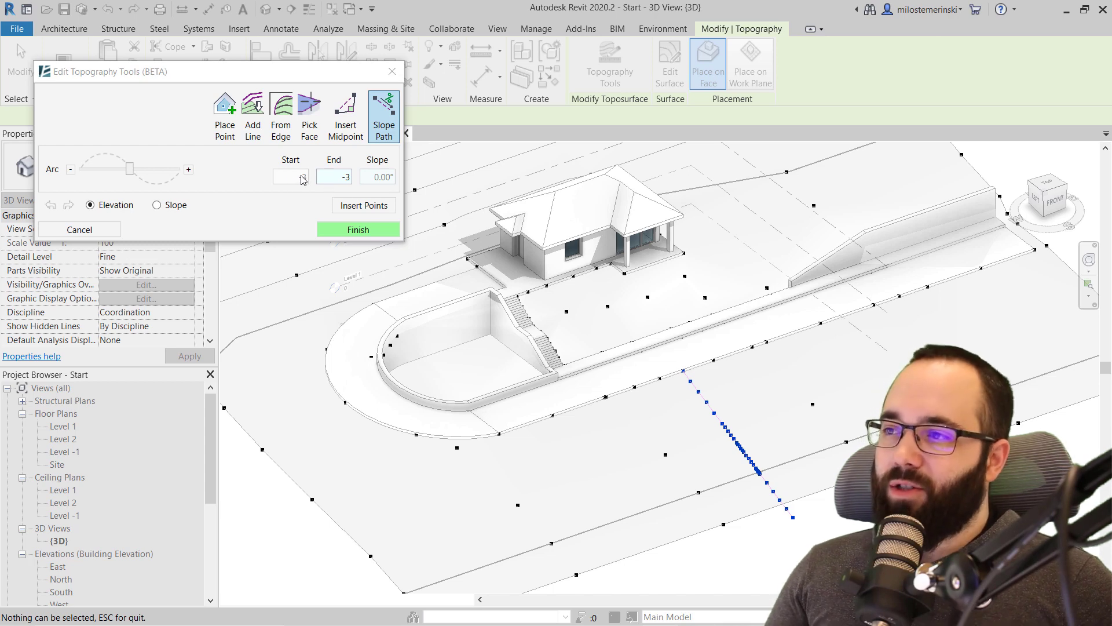
Step: Try end elevations of 0 and -5 for the slope path, examining its inclination from the side
{"action": "middle_click_drag", "start_coordinate": [817, 421], "coordinate": [771, 380], "text": "shift"}
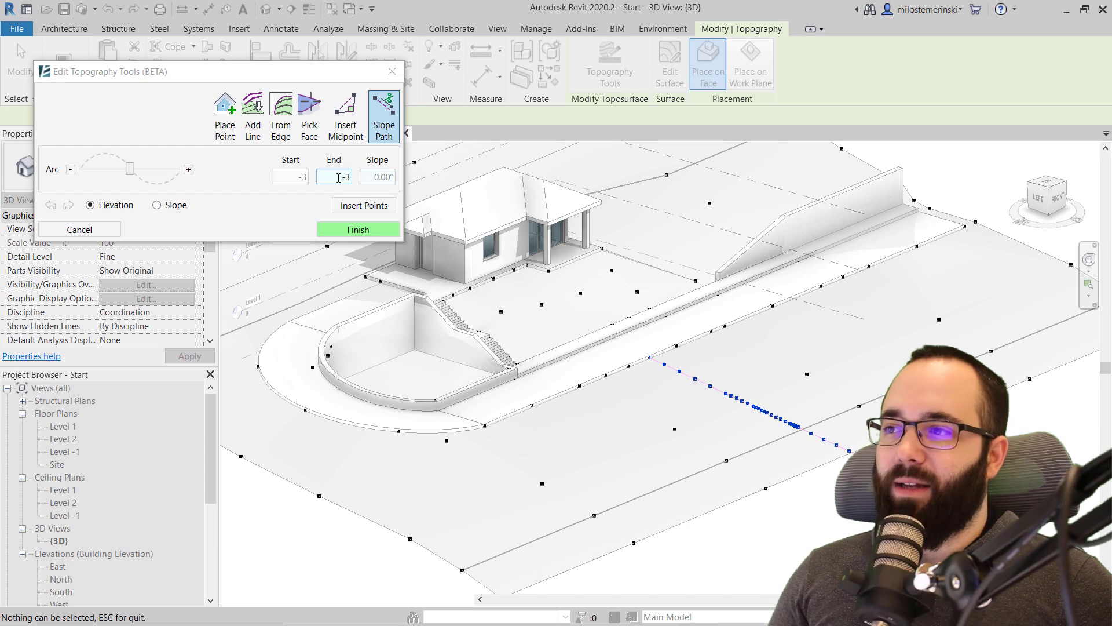
{"action": "double_click", "coordinate": [346, 177]}
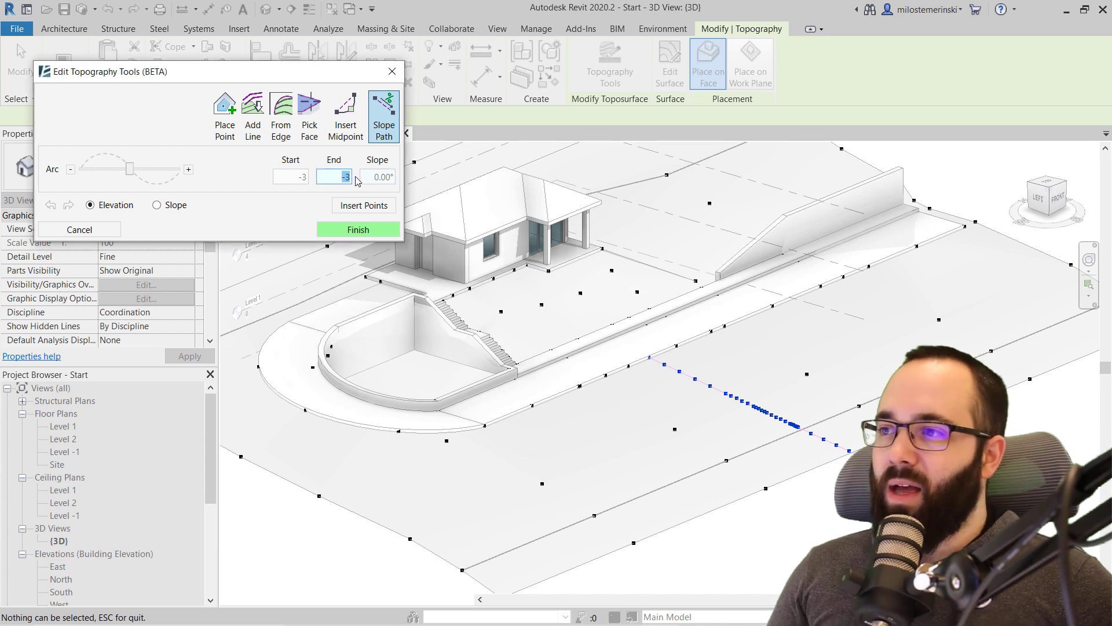
{"action": "key", "text": "Return"}
{"action": "middle_click_drag", "start_coordinate": [684, 428], "coordinate": [701, 406], "text": "shift"}
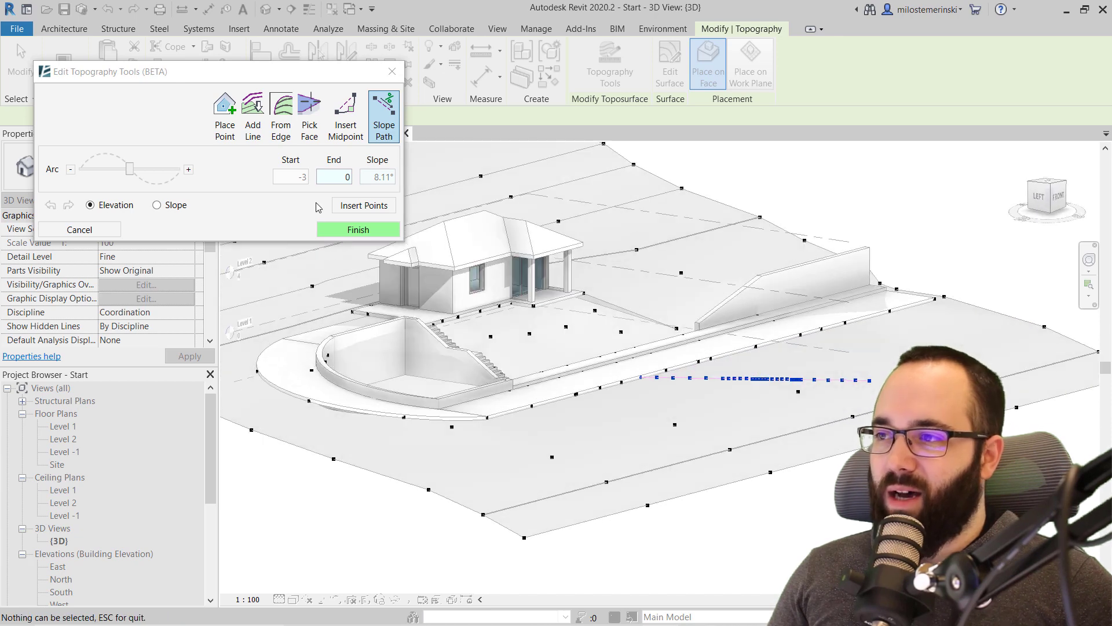
{"action": "left_click", "coordinate": [350, 172]}
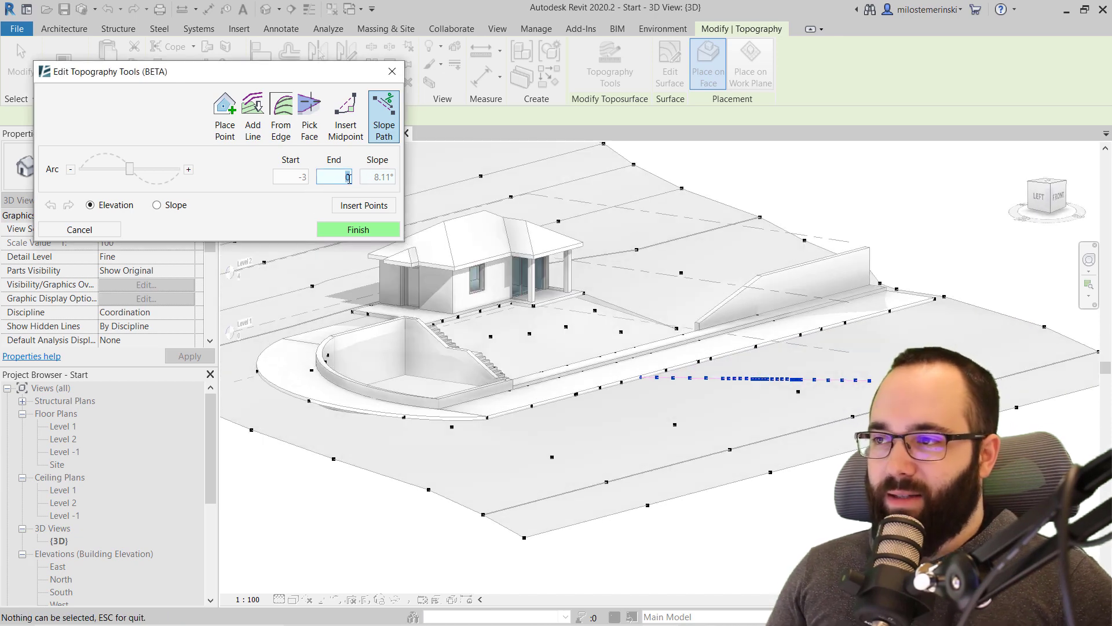
{"action": "key", "text": "Return"}
{"action": "middle_click_drag", "start_coordinate": [649, 417], "coordinate": [735, 504], "text": "shift"}
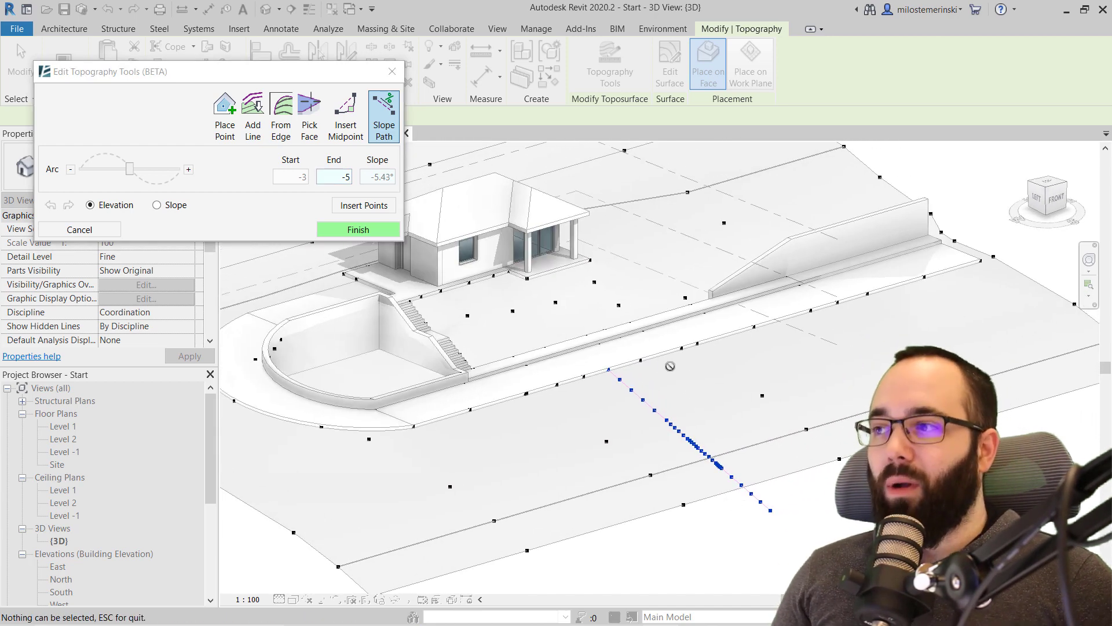
Step: Define the slope path by Slope instead of Elevation and set its slope to -3°
{"action": "left_click", "coordinate": [159, 207]}
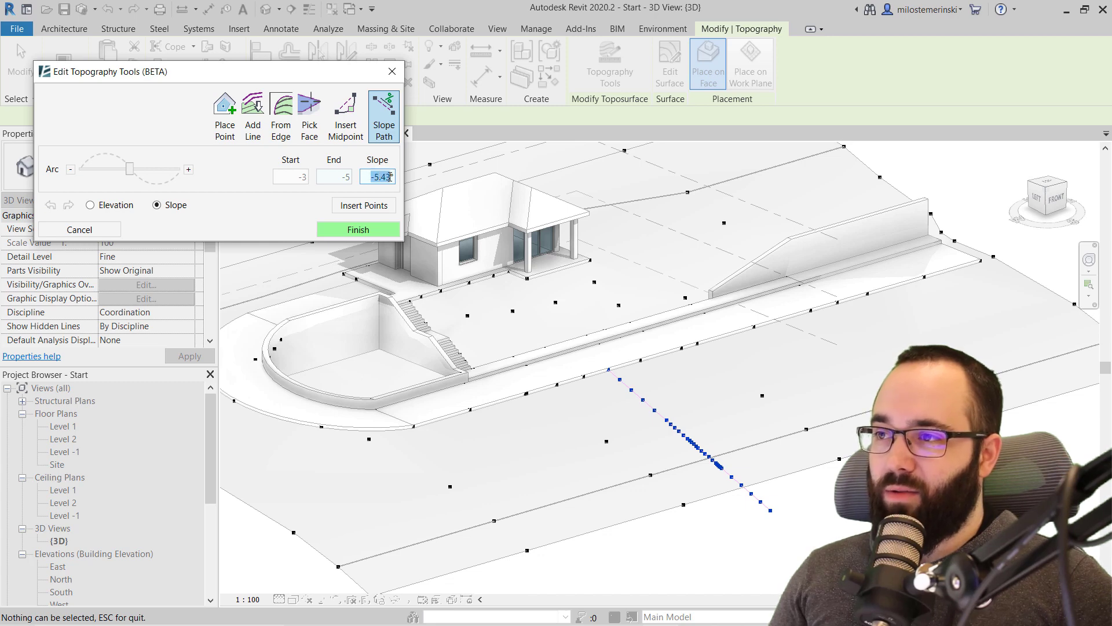
{"action": "key", "text": "BackSpace"}
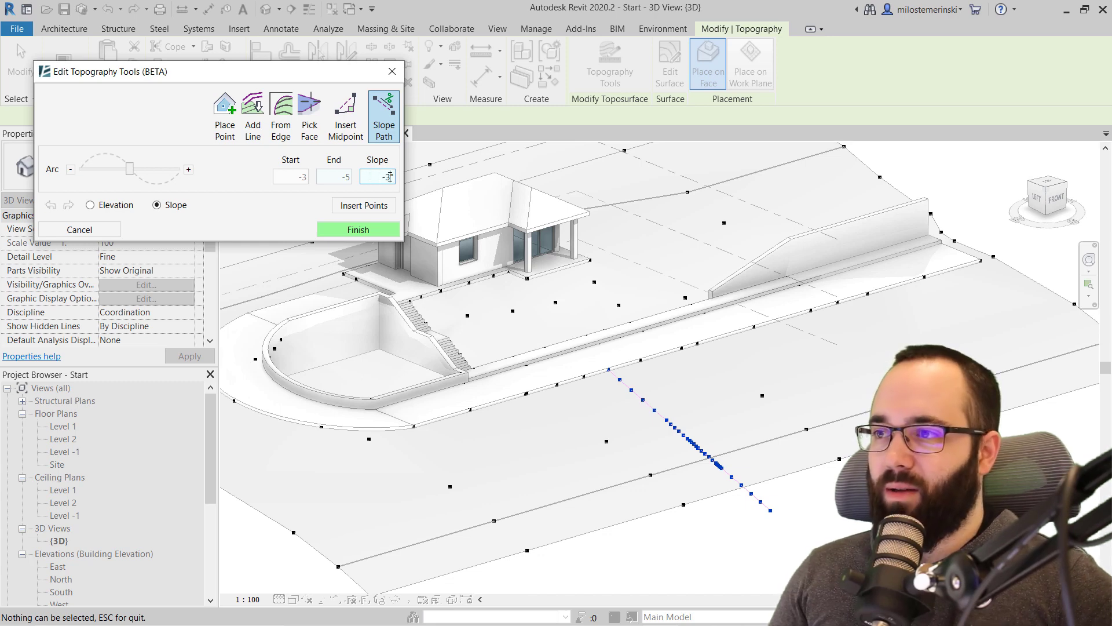
{"action": "type", "text": "-3"}
{"action": "key", "text": "Return"}
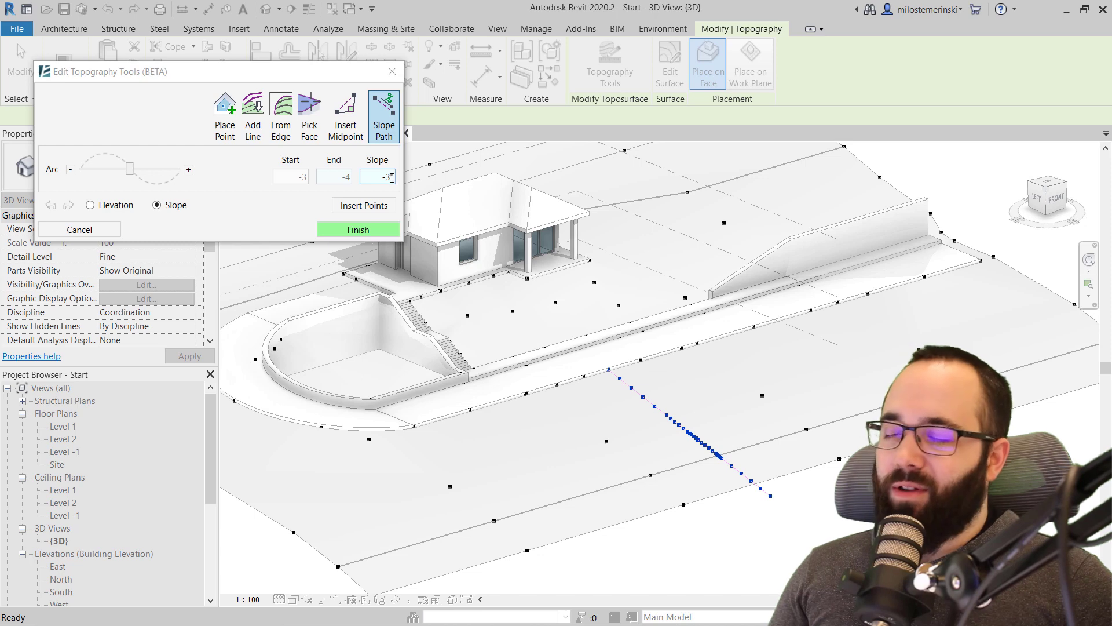
{"action": "middle_click_drag", "start_coordinate": [776, 373], "coordinate": [640, 465], "text": "shift"}
{"action": "scroll", "coordinate": [722, 420], "scroll_direction": "up", "scroll_amount": 3}
{"action": "middle_click_drag", "start_coordinate": [770, 454], "coordinate": [586, 496], "text": "shift"}
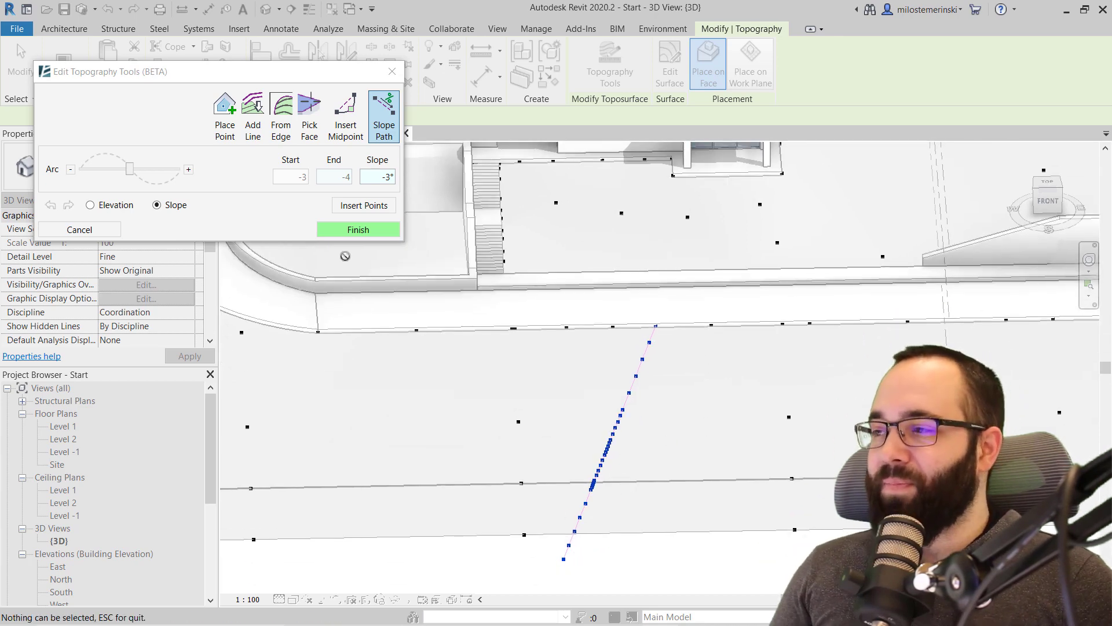
{"action": "mouse_move", "coordinate": [131, 173]}
{"action": "left_mouse_down"}
{"action": "mouse_move", "coordinate": [112, 171]}
{"action": "mouse_move", "coordinate": [147, 172]}
{"action": "mouse_move", "coordinate": [129, 176]}
{"action": "left_mouse_up"}
{"action": "middle_click_drag", "start_coordinate": [521, 406], "coordinate": [423, 311], "text": "shift"}
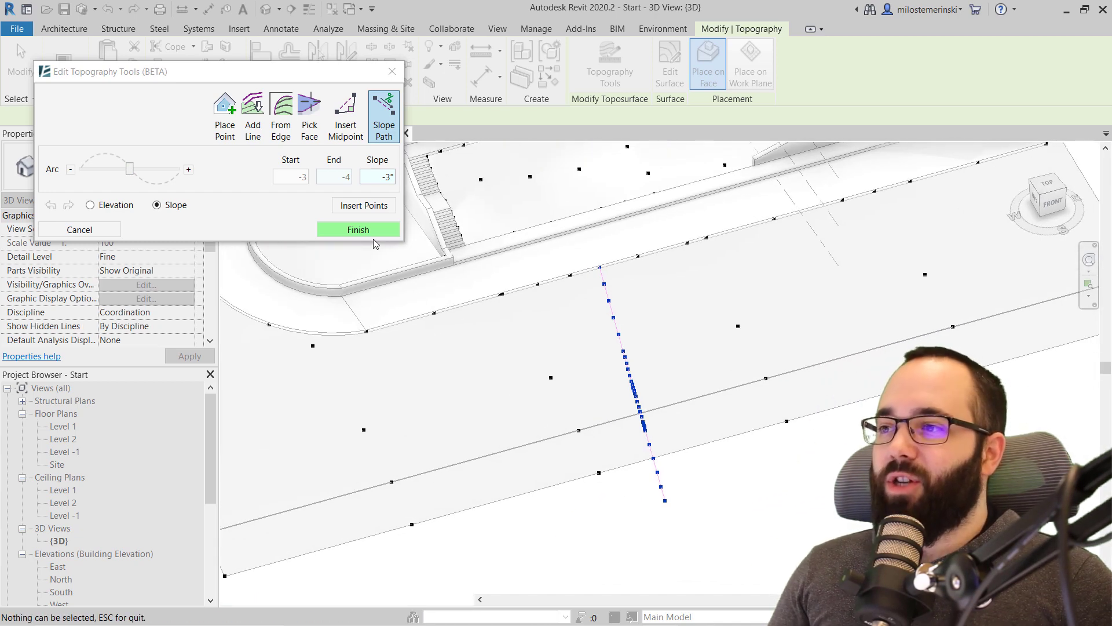
Step: Finish the topography edit and accept inserting the highlighted slope path points
{"action": "left_click", "coordinate": [357, 229]}
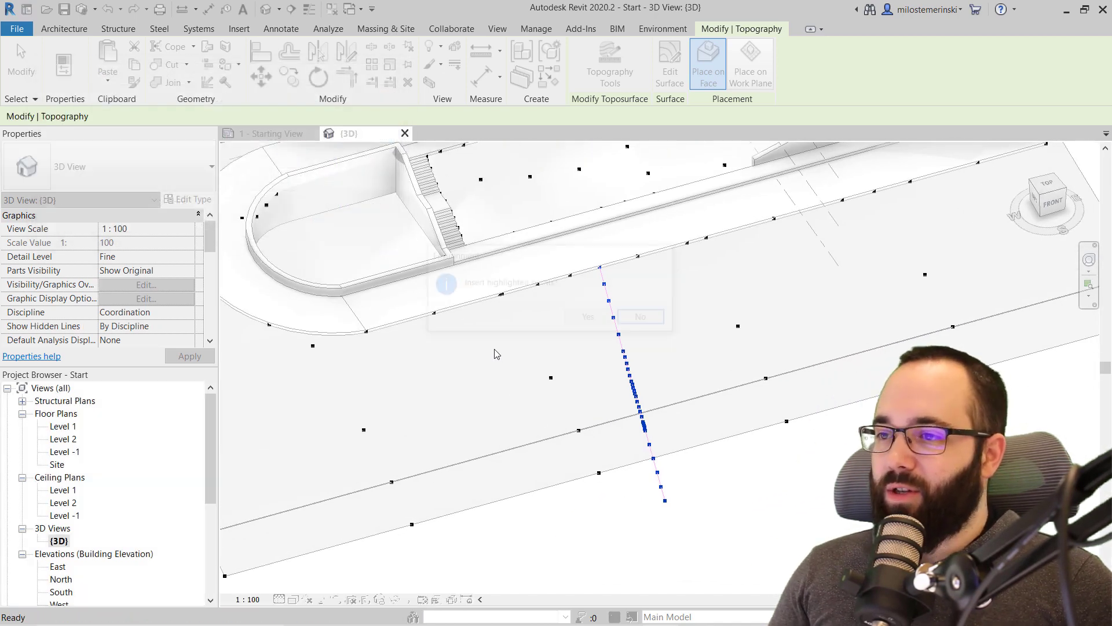
{"action": "left_click", "coordinate": [583, 317]}
{"action": "key", "text": "Escape"}
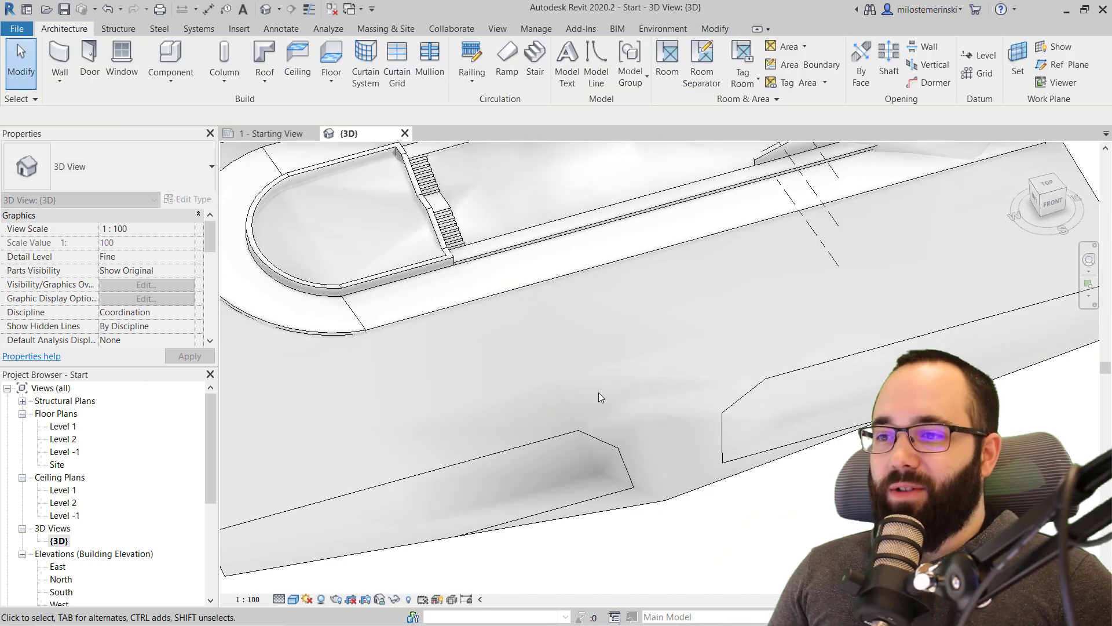